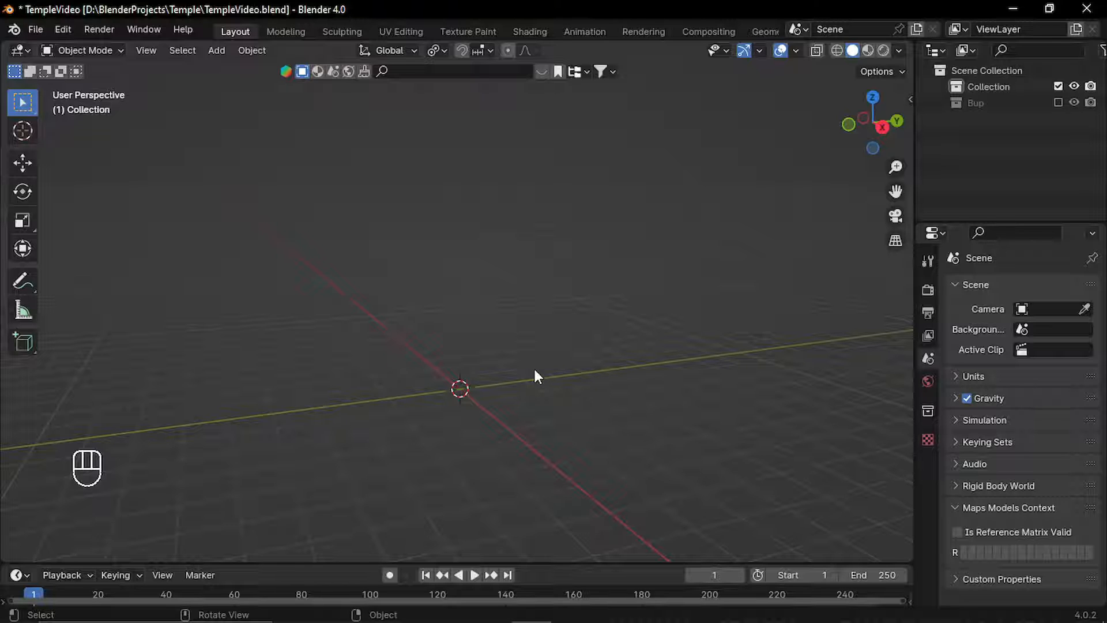
Add a cylinder mesh at the world origin.
key(shift+a)
mouse_move(530, 301)
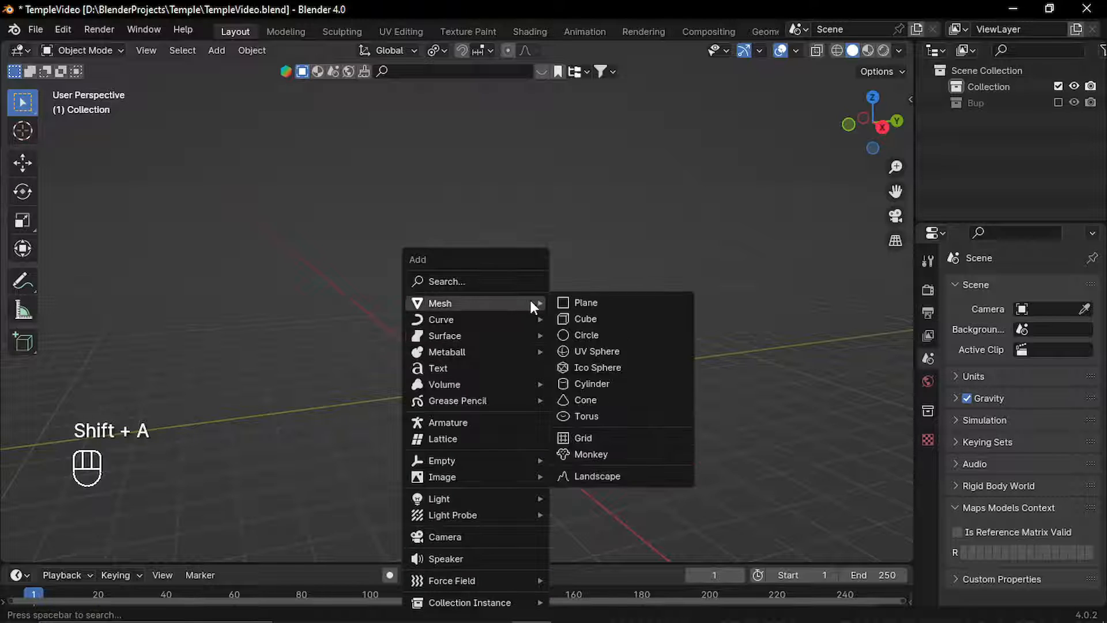
click(611, 382)
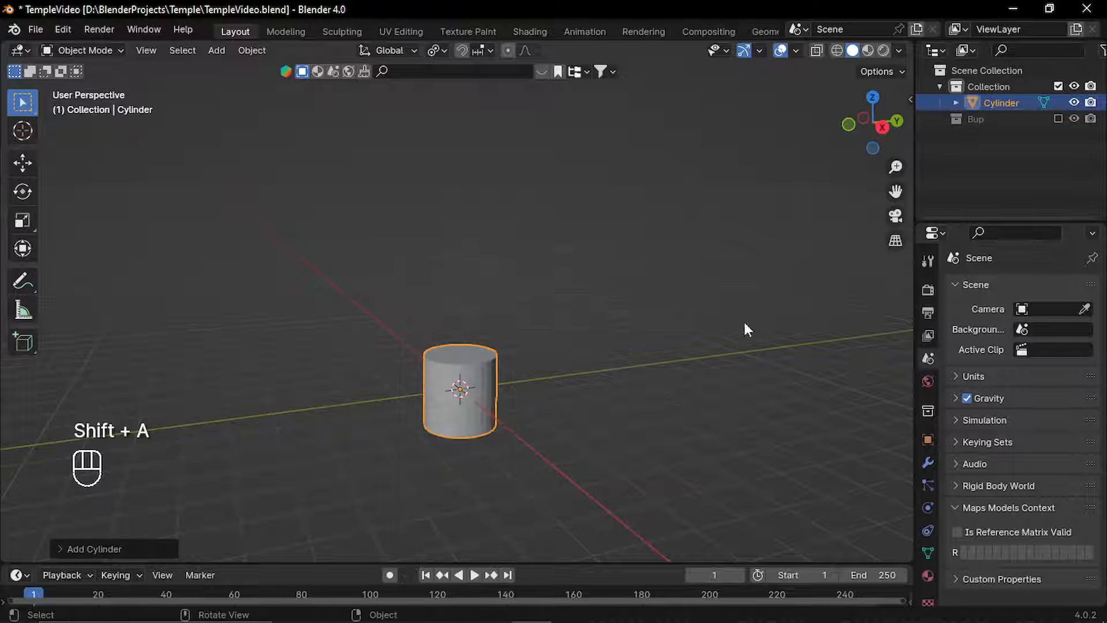
Include the Bup collection in the view layer and show its human reference figure in the viewport.
click(1058, 119)
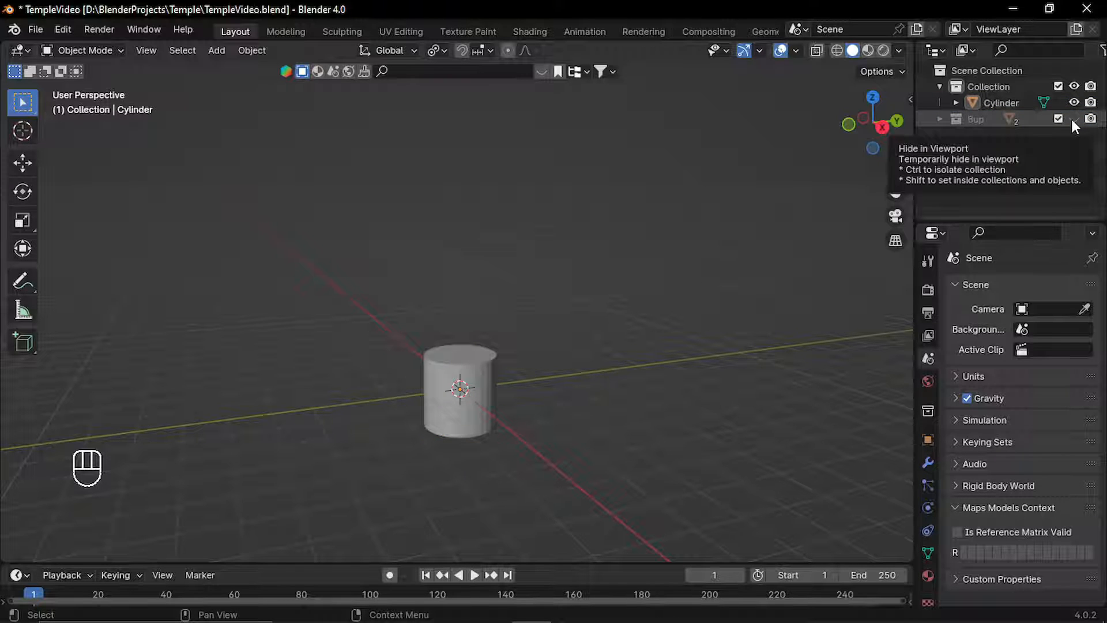
click(1073, 117)
scroll(461, 376, up, 4)
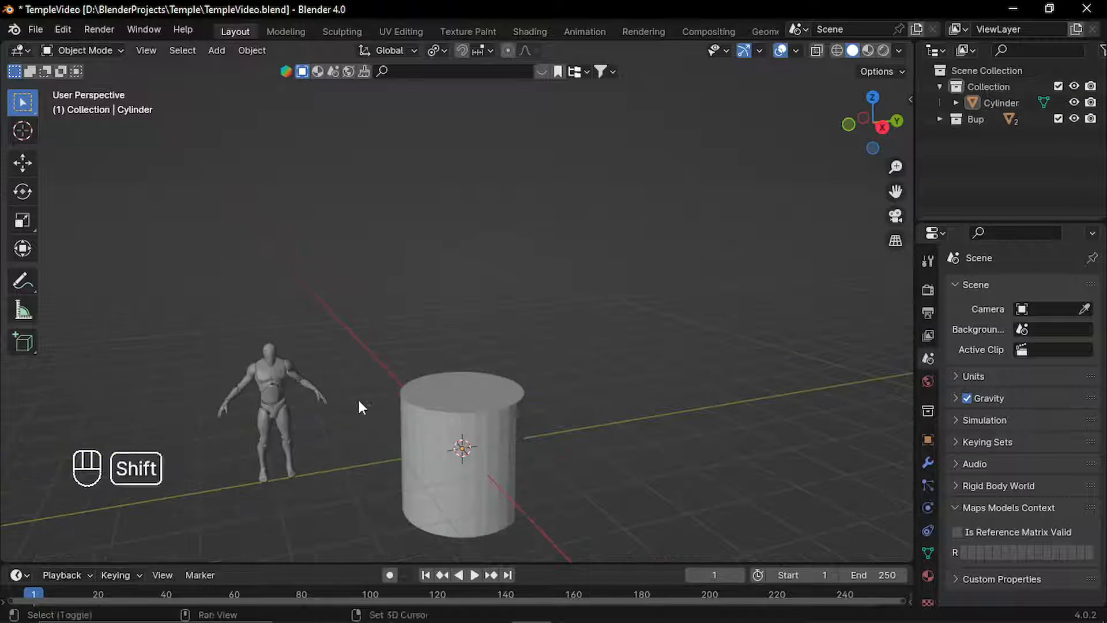
shift+middle_drag(359, 401, 317, 381)
Scale the cylinder down to about half its width in X and Y, and stretch it along Z into a tall column.
click(530, 425)
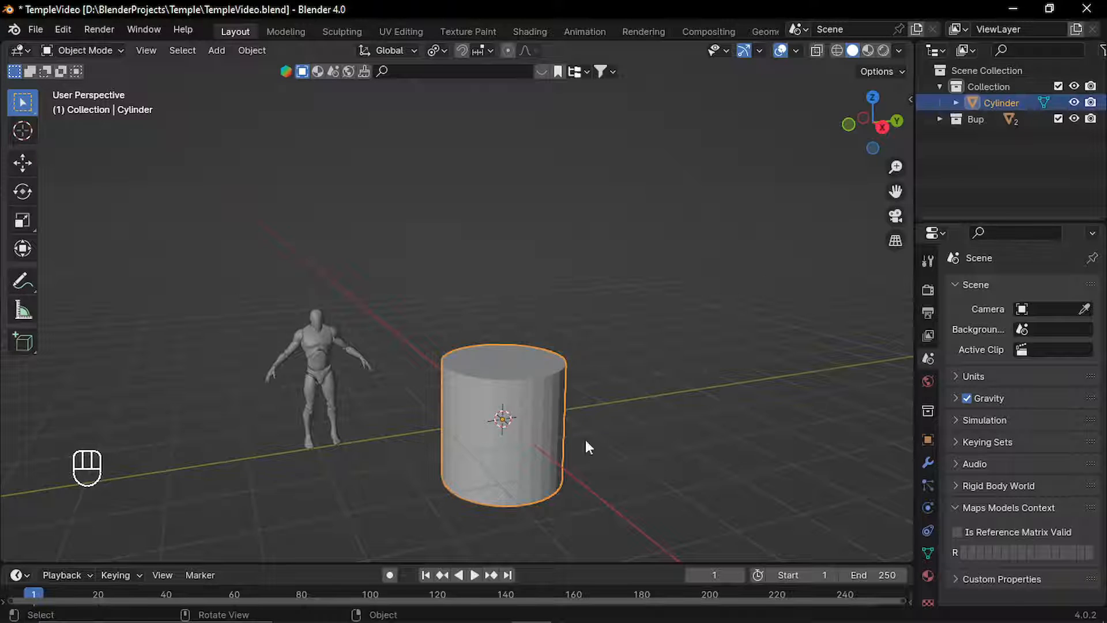
key(s)
key(shift+z)
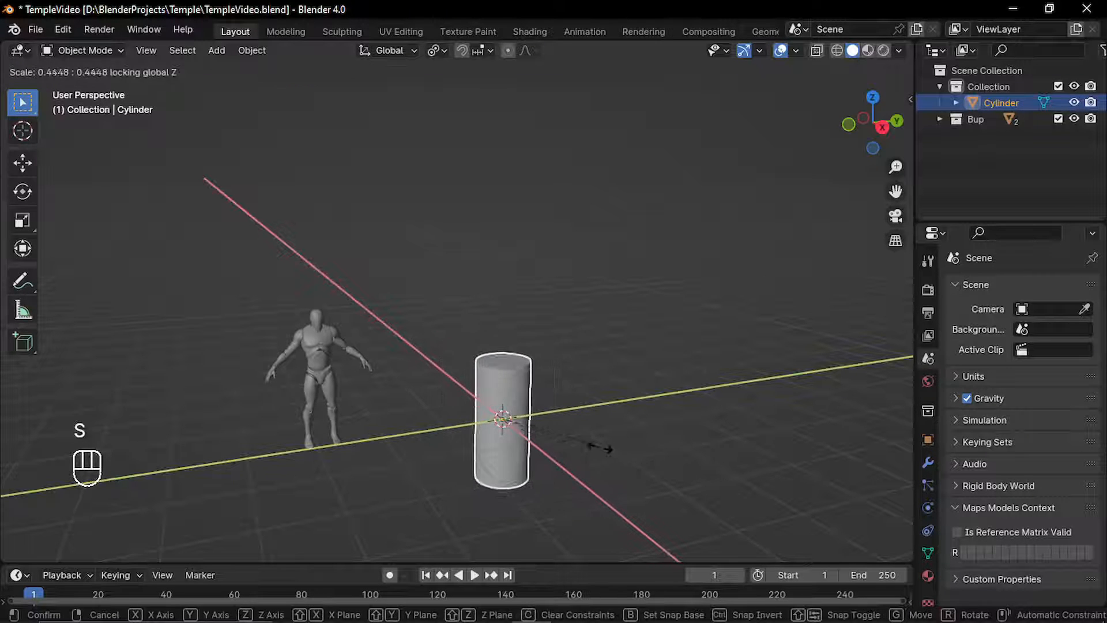
click(565, 455)
key(s)
key(z)
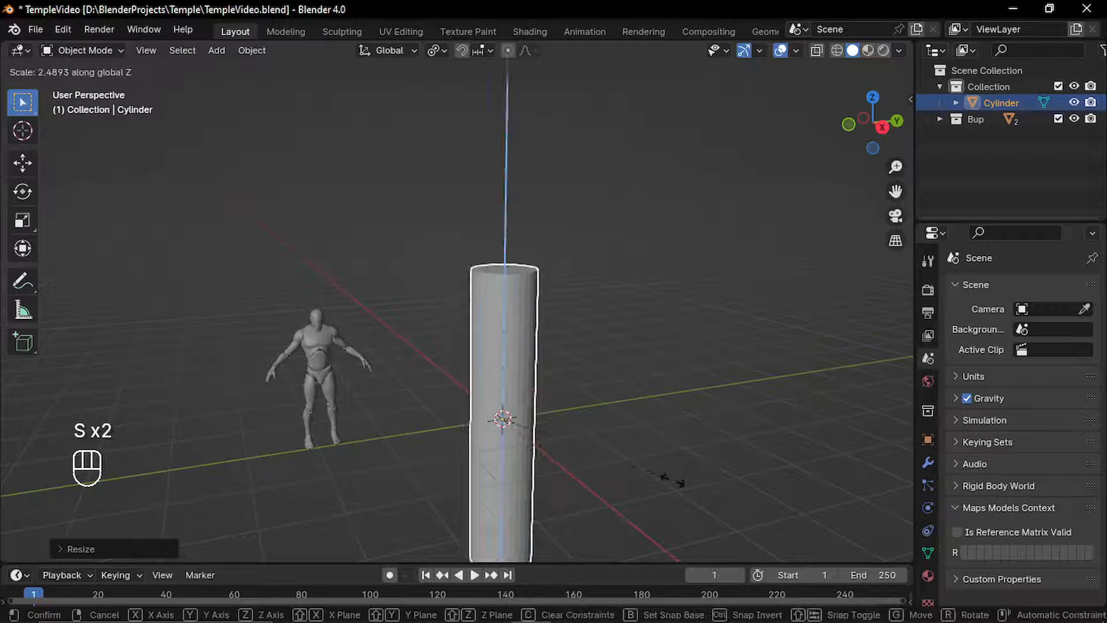
click(555, 467)
Move the column up along Z until its base is near ground level.
key(g)
key(z)
click(548, 284)
Delete the top and bottom cap faces of the column to leave an open tube.
key(Tab)
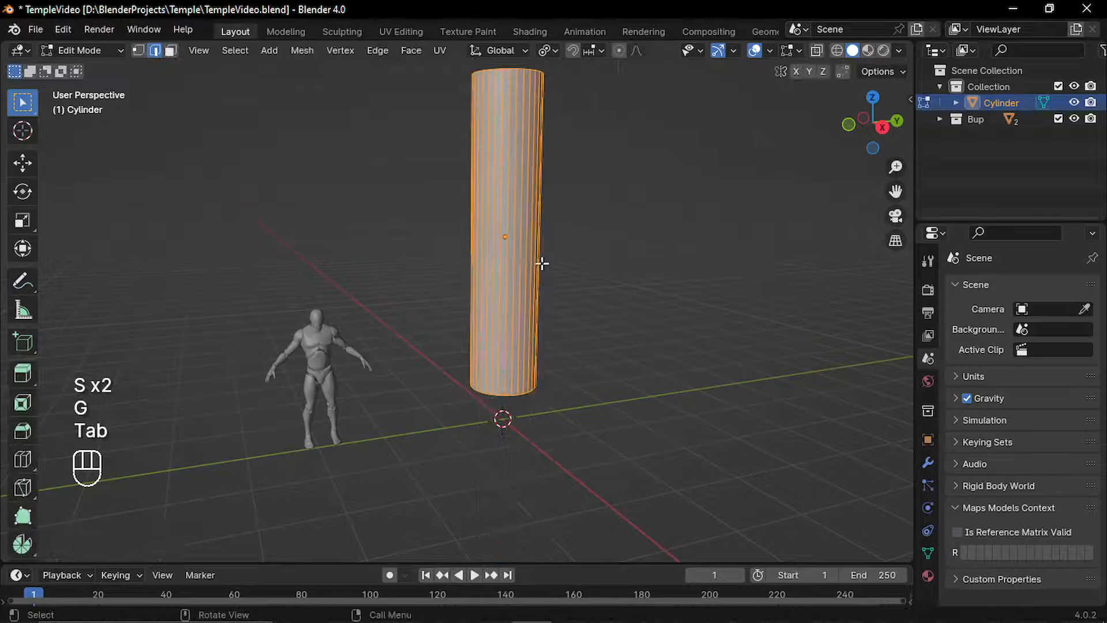
shift+middle_drag(542, 262, 507, 284)
scroll(478, 364, up, 2)
key(3)
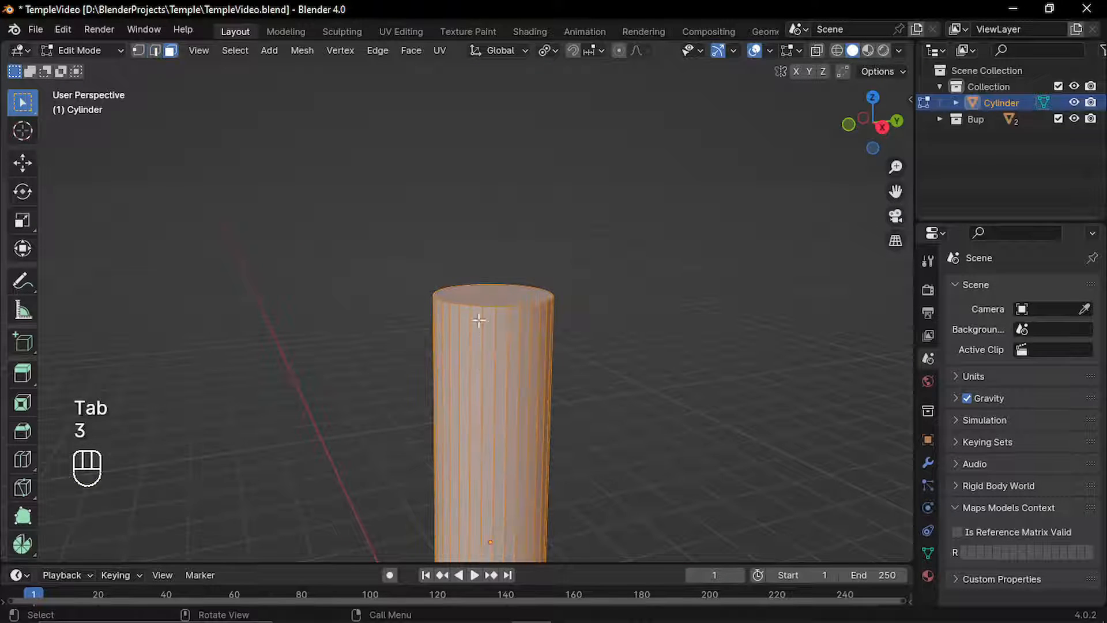
click(514, 344)
shift+middle_drag(514, 344, 490, 404)
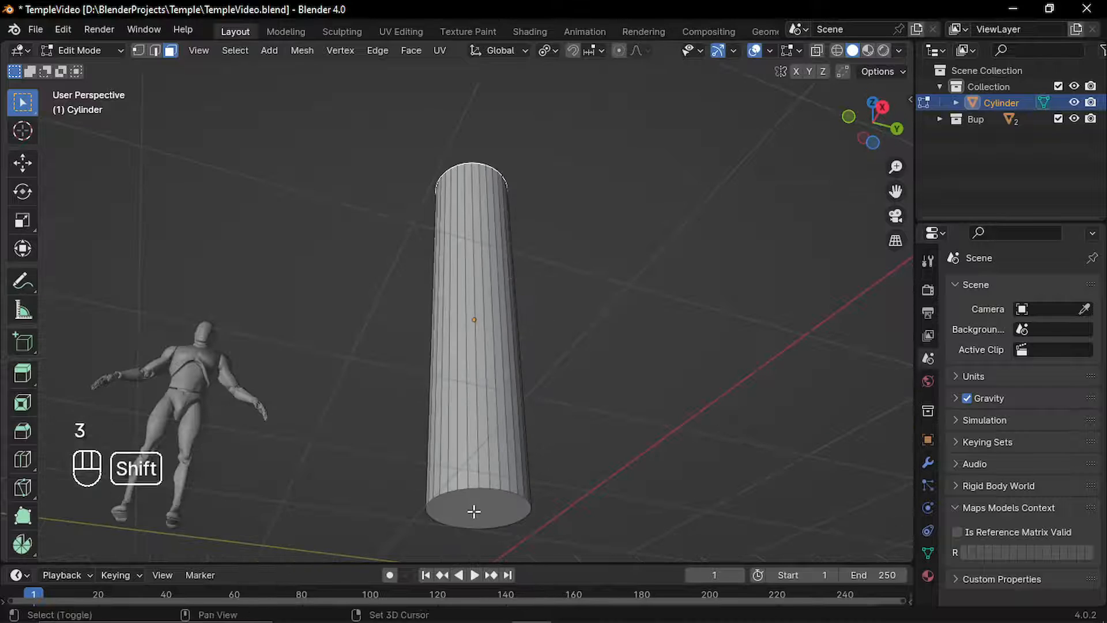
shift+click(470, 508)
key(x)
click(579, 437)
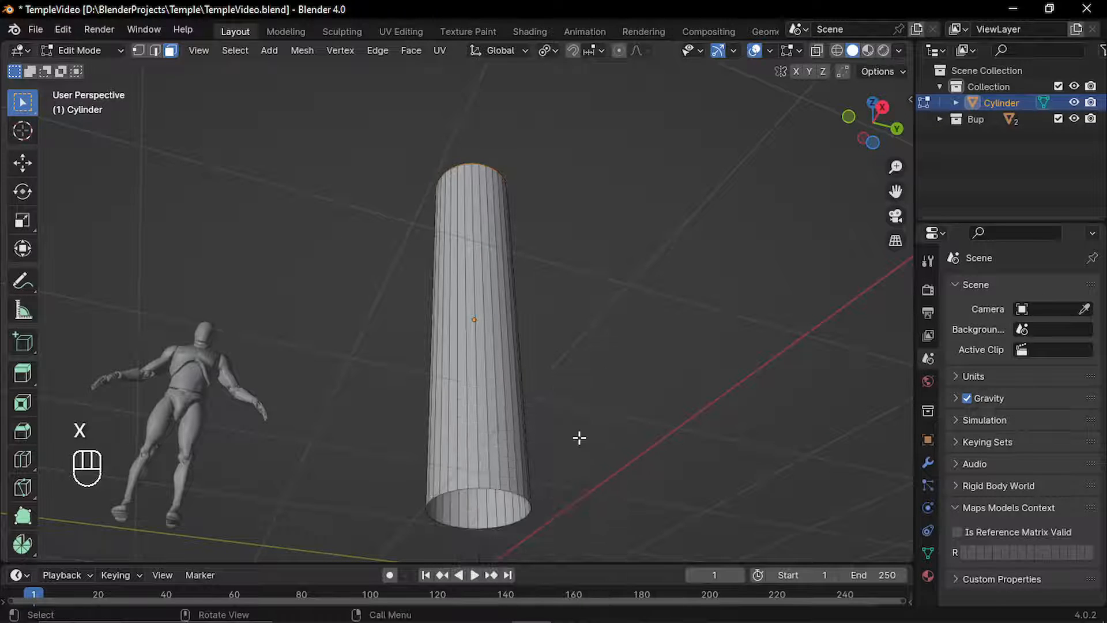
Extrude the open top and bottom edge loops of the column and scale them outward without Z to form flared ends.
middle_drag(579, 438, 528, 383)
key(2)
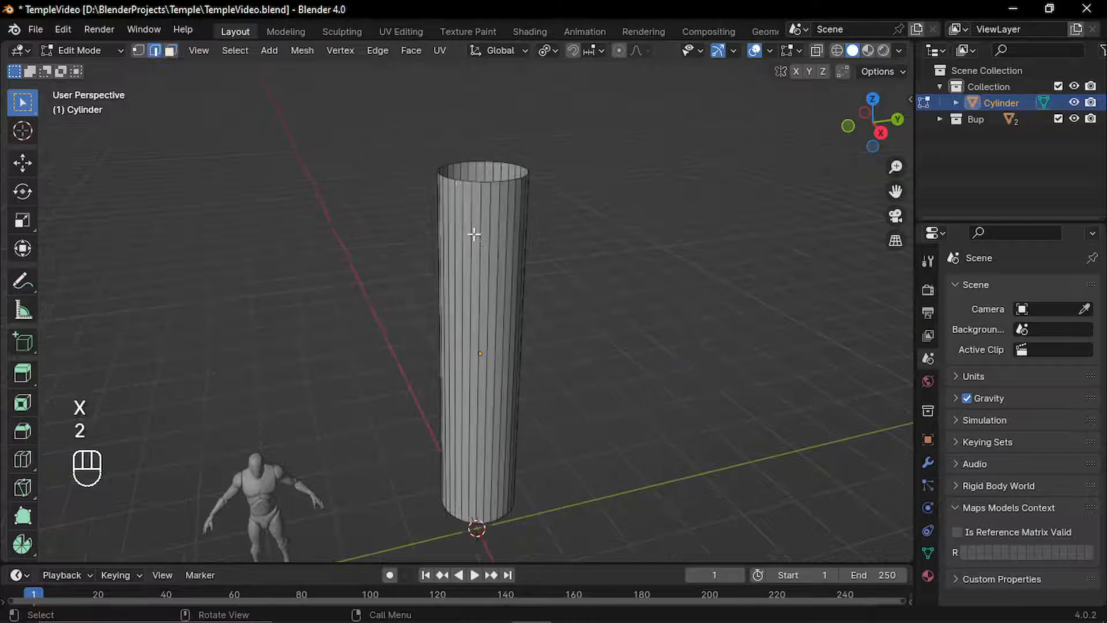
alt+click(463, 184)
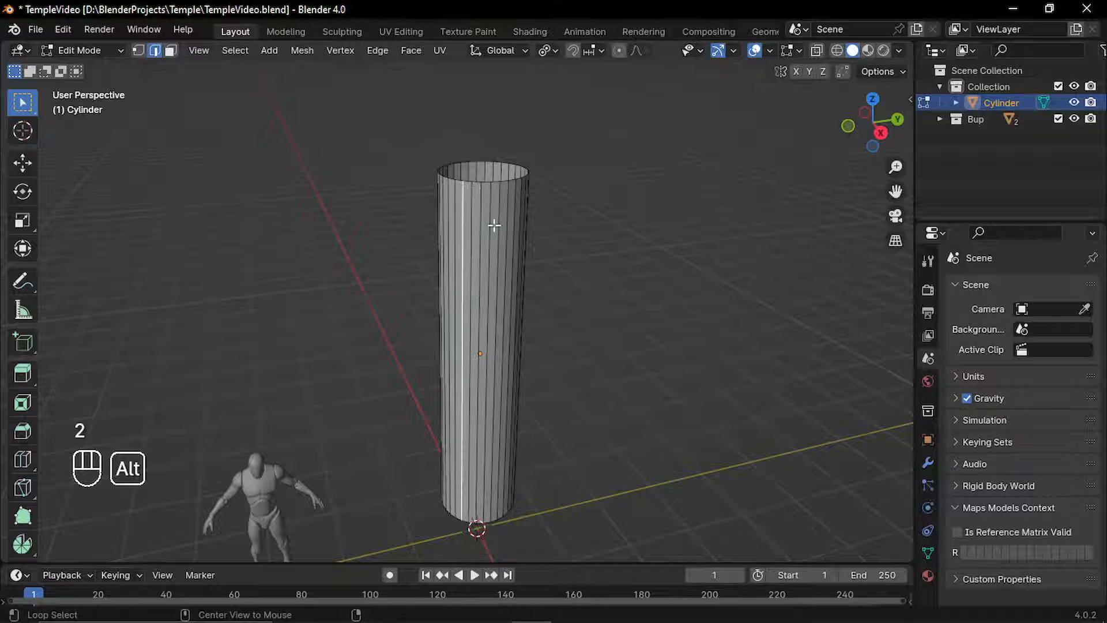
alt+click(468, 184)
alt+shift+click(462, 523)
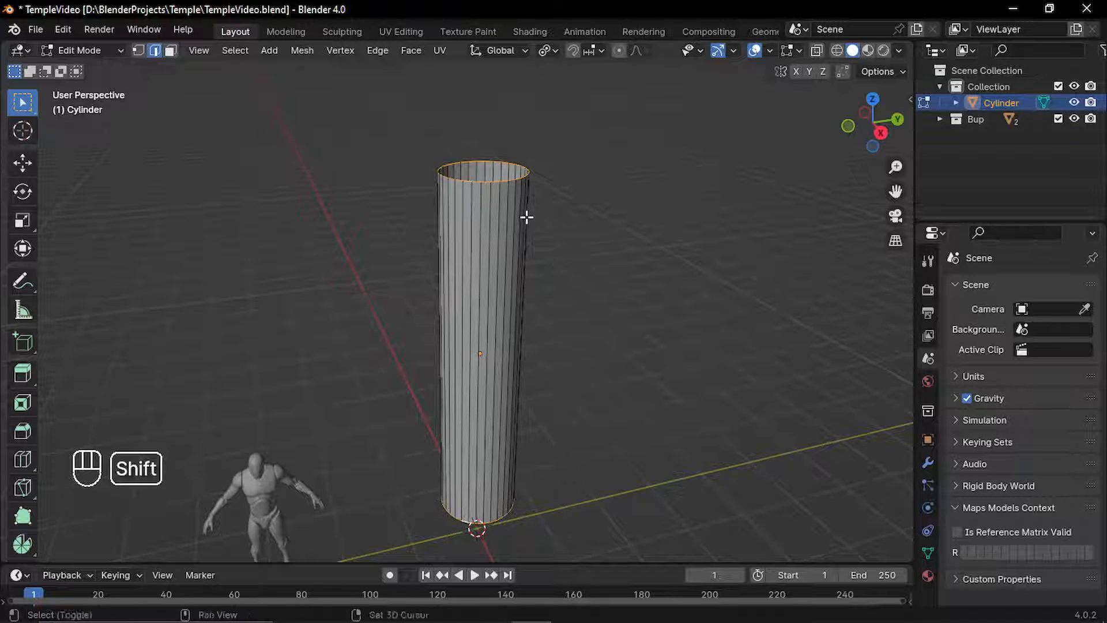
shift+middle_drag(527, 215, 539, 351)
key(e)
click(603, 311)
key(s)
key(shift+z)
click(692, 331)
Add a loop cut around the flared top section and bevel it into two spaced edge loops.
scroll(487, 321, up, 3)
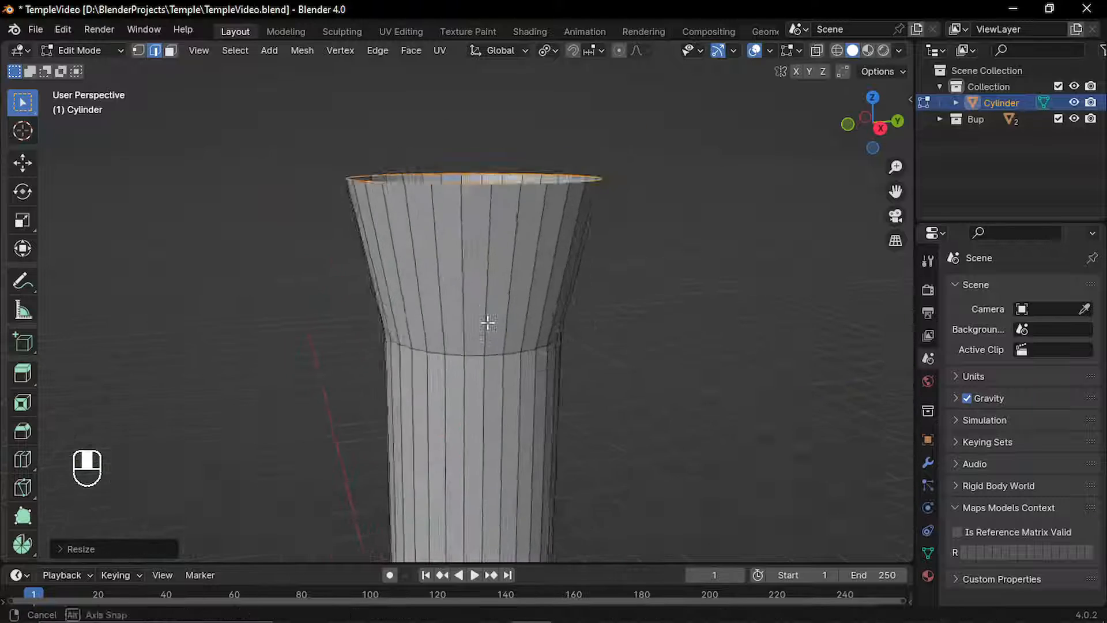
key(ctrl+r)
click(487, 272)
click(482, 276)
key(ctrl+b)
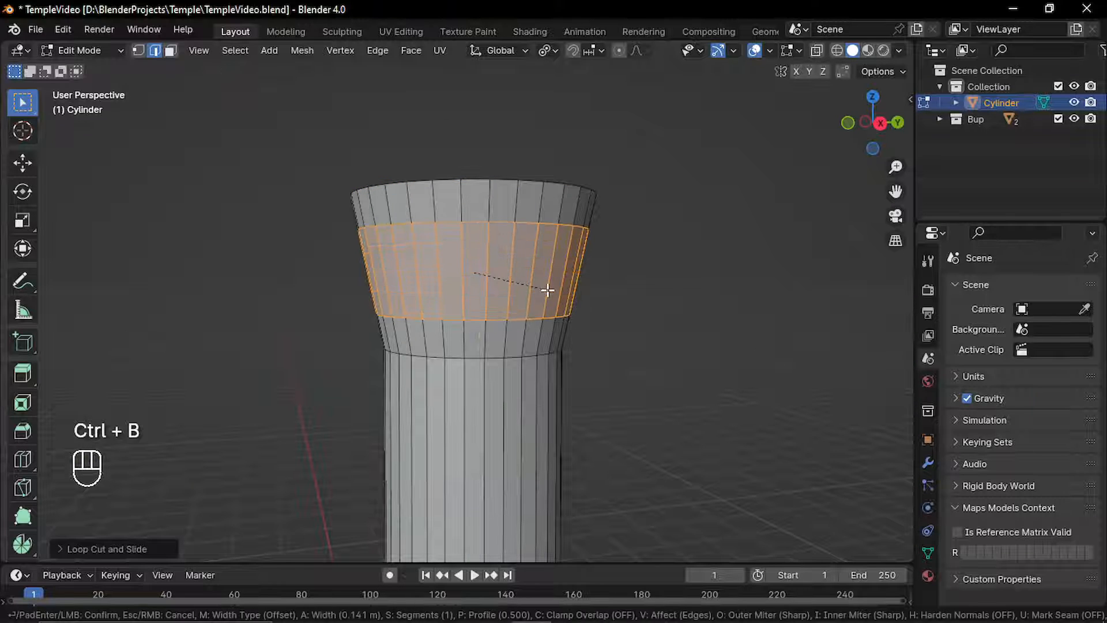
click(531, 287)
Add a loop cut through the middle of the beveled band on the flared top.
key(ctrl+r)
click(475, 275)
click(475, 278)
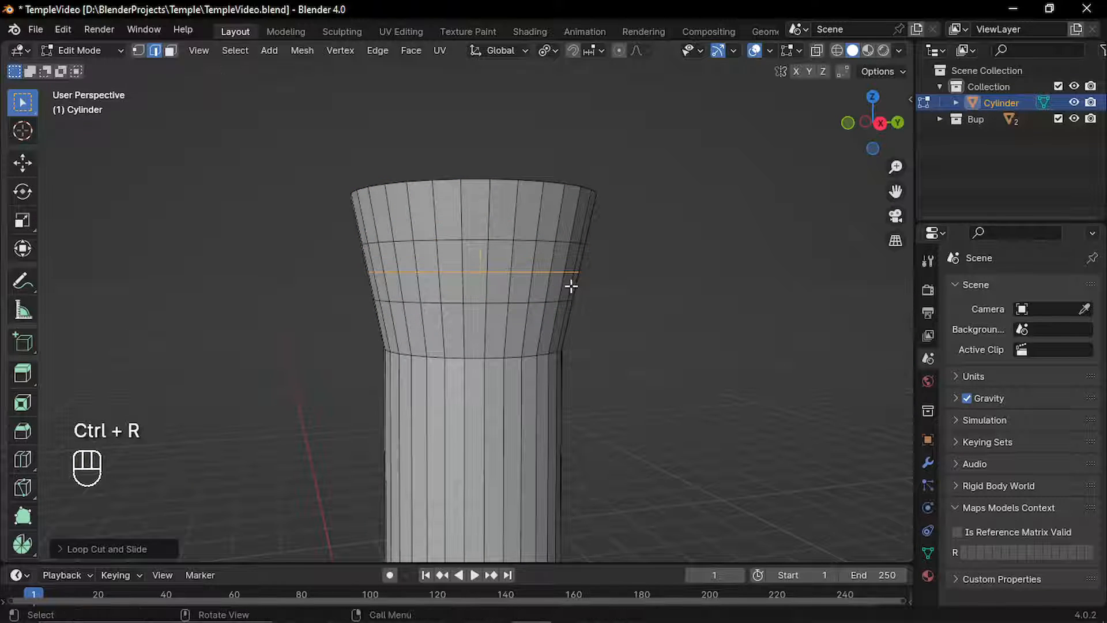
Apply the column's scale in Object Mode.
key(Tab)
key(ctrl+a)
click(529, 295)
Scale the band's middle edge loop outward and bevel it with several segments into a large rounded ring.
key(Tab)
key(s)
click(618, 301)
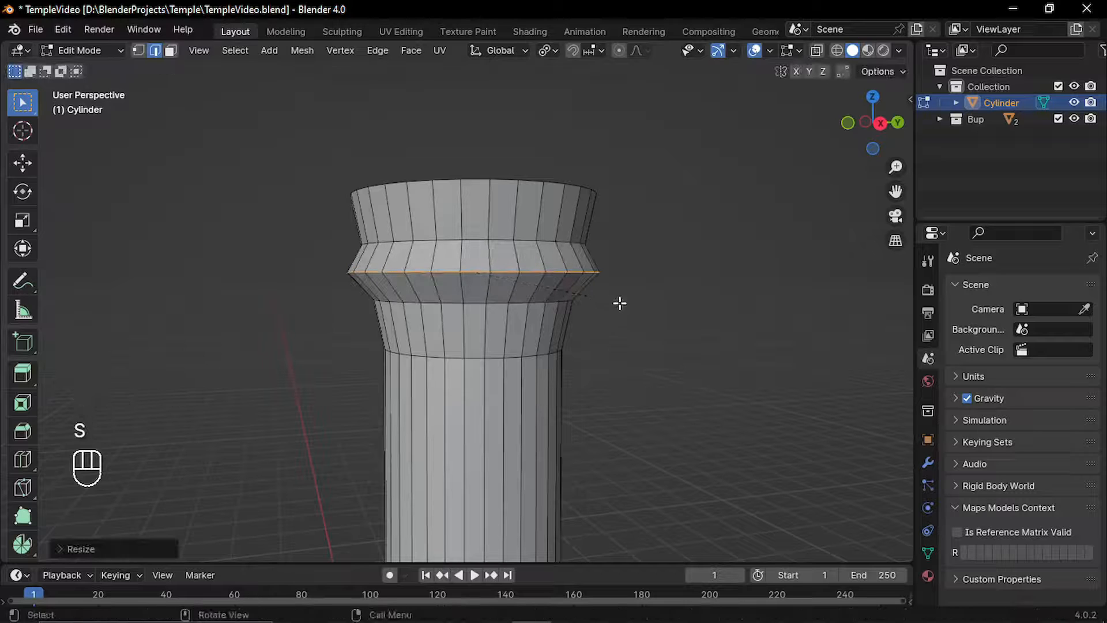
key(ctrl+b)
click(640, 322)
Apply Shade Auto Smooth to the column.
key(Tab)
right_click(553, 301)
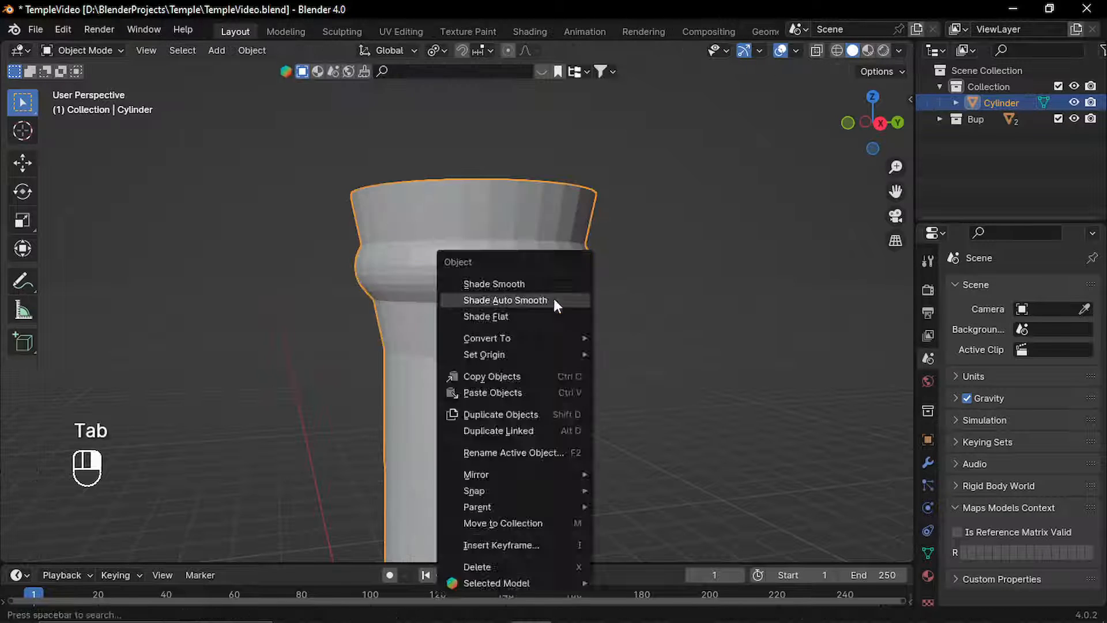
click(514, 319)
middle_drag(514, 319, 529, 307)
Add two loop cuts to the flared section above the large rounded ring.
key(Tab)
key(ctrl+r)
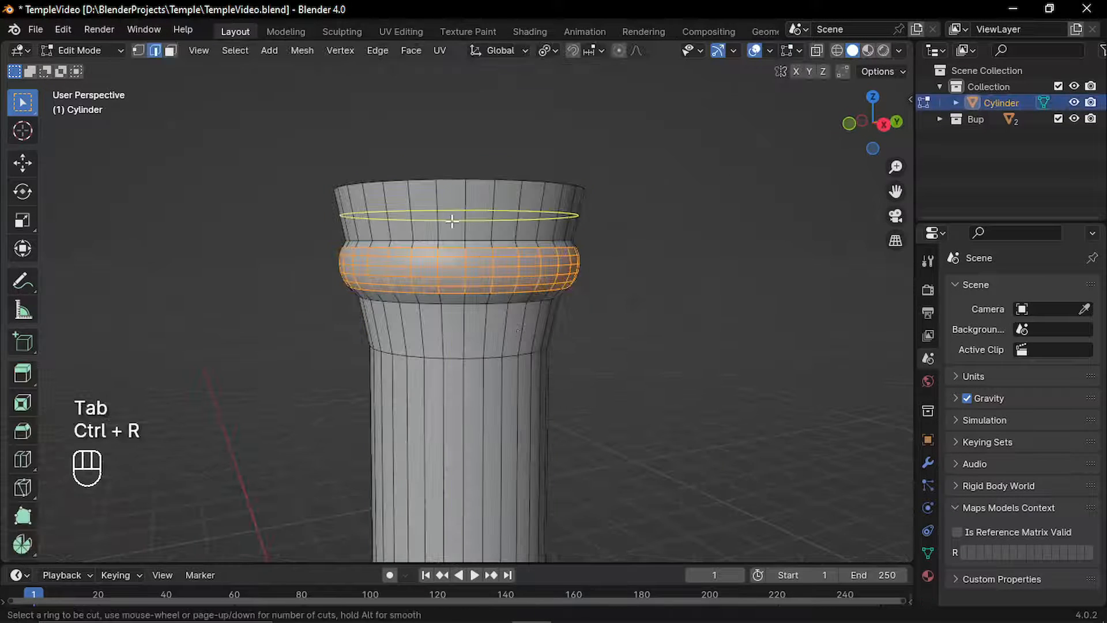
click(452, 230)
click(450, 234)
key(ctrl+r)
right_click(461, 237)
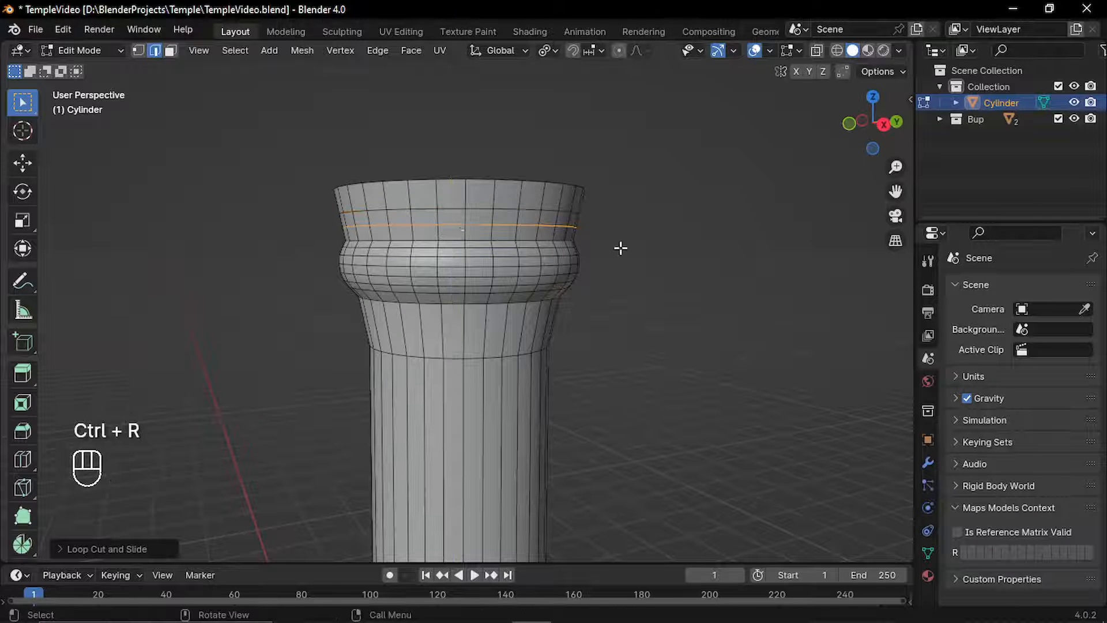
Scale the new edge loop above the large ring outward and bevel it into a smaller rounded ring.
key(s)
click(633, 247)
key(ctrl+b)
click(647, 261)
key(Tab)
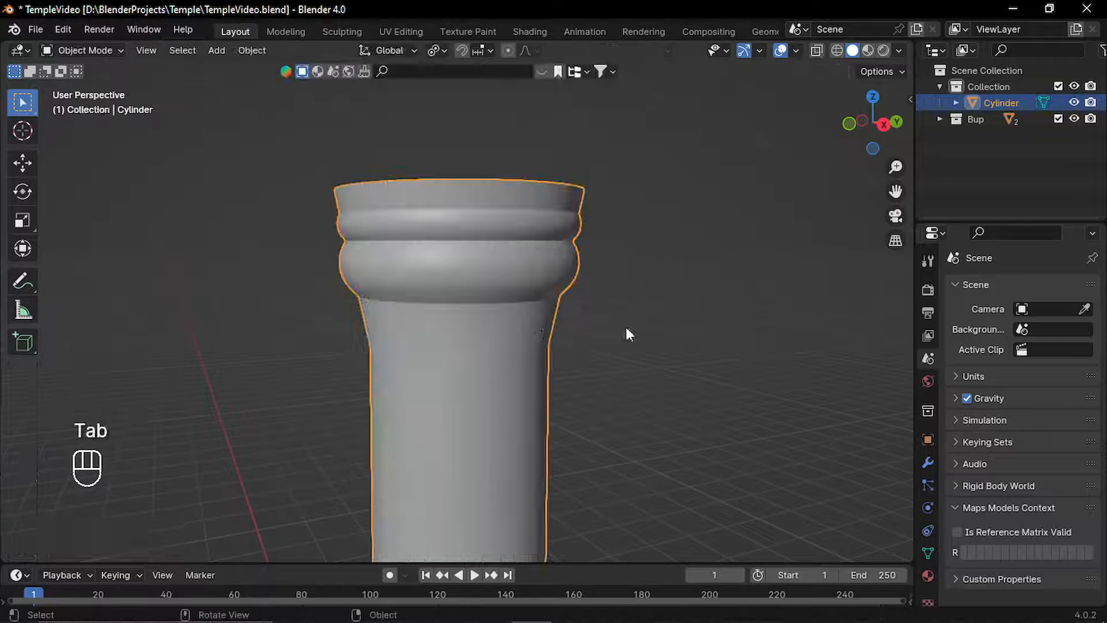
Add two loop cuts to the tapered section just below the large rounded ring.
key(Tab)
key(ctrl+r)
click(462, 317)
key(ctrl+r)
Scale the new edge loop below the large ring outward and bevel it into a thin rounded ring.
key(s)
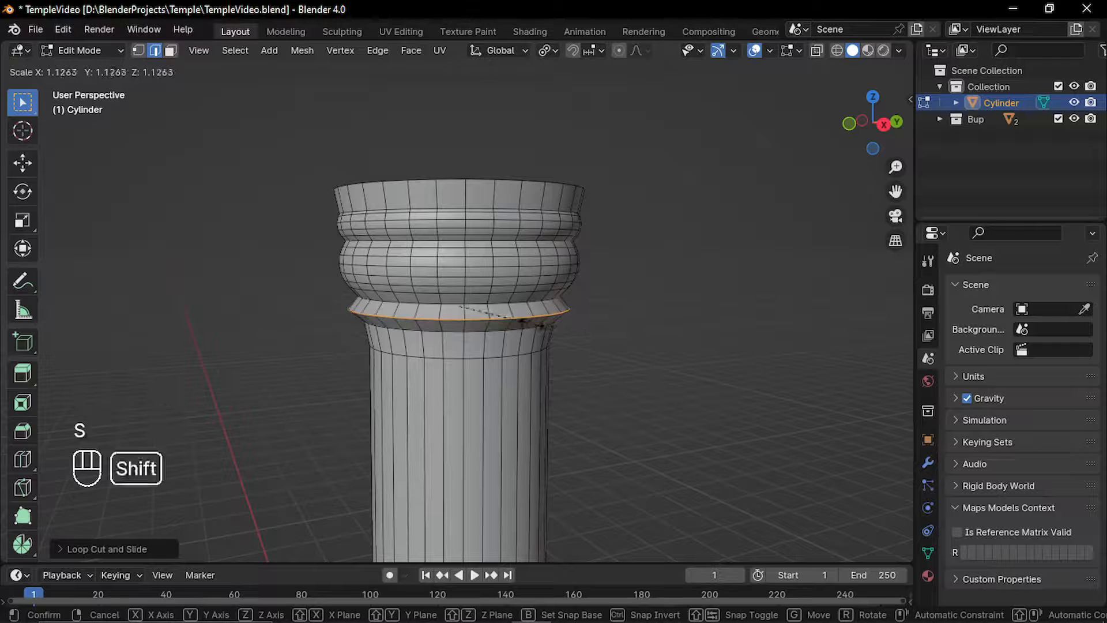
click(588, 339)
key(ctrl+b)
click(598, 344)
key(Tab)
middle_drag(598, 344, 484, 329)
Mark the edge loop where the straight shaft meets the flared capital as sharp, and return to Object Mode.
key(Tab)
click(637, 368)
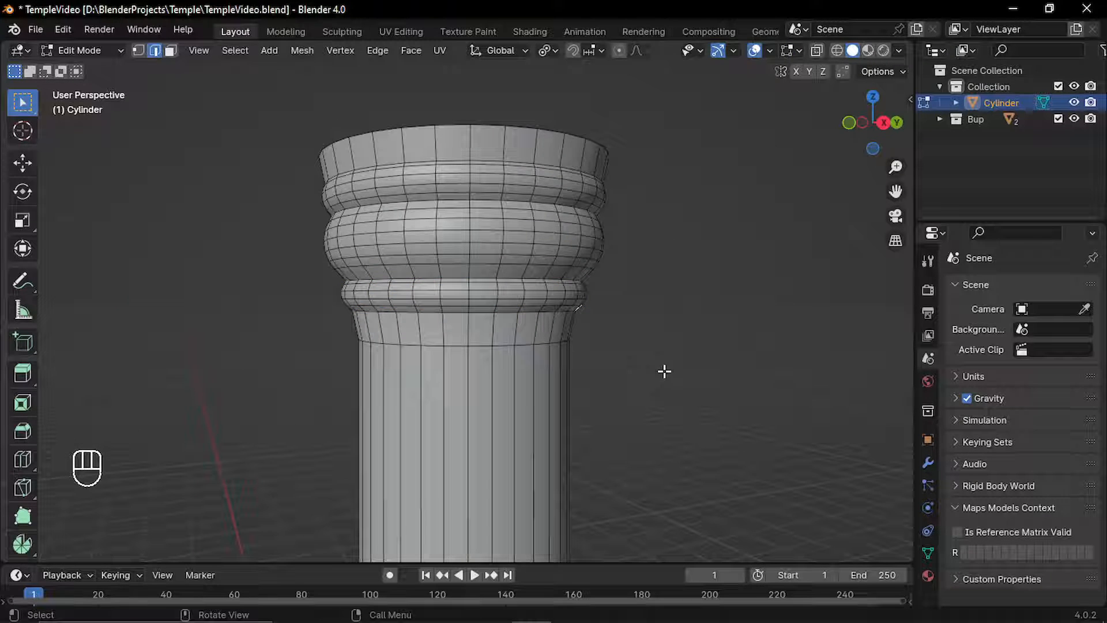
alt+click(475, 347)
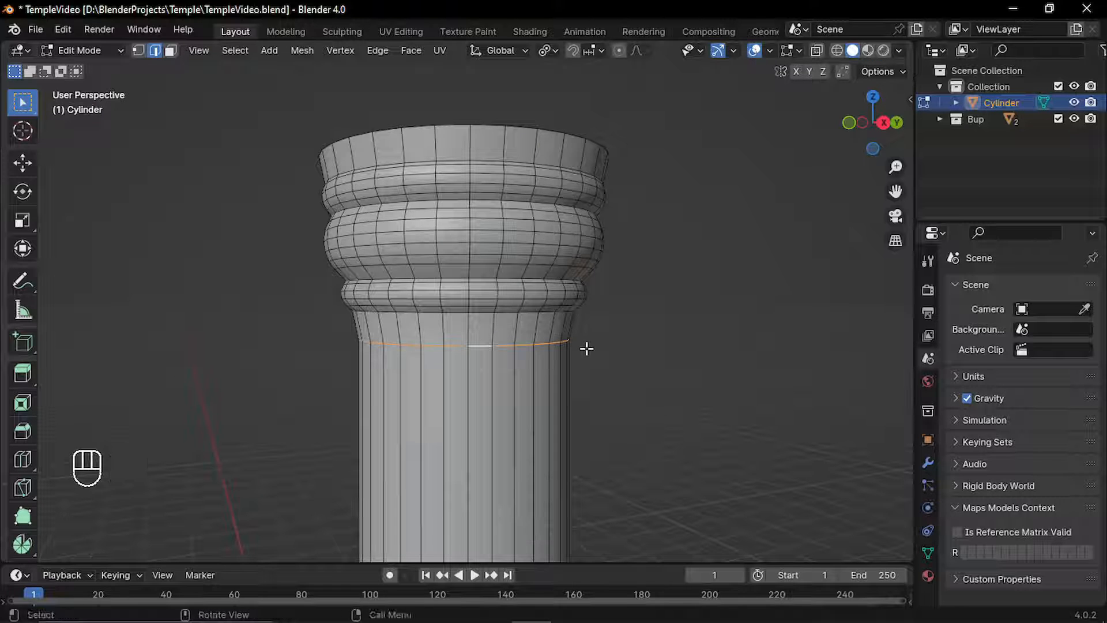
key(ctrl+e)
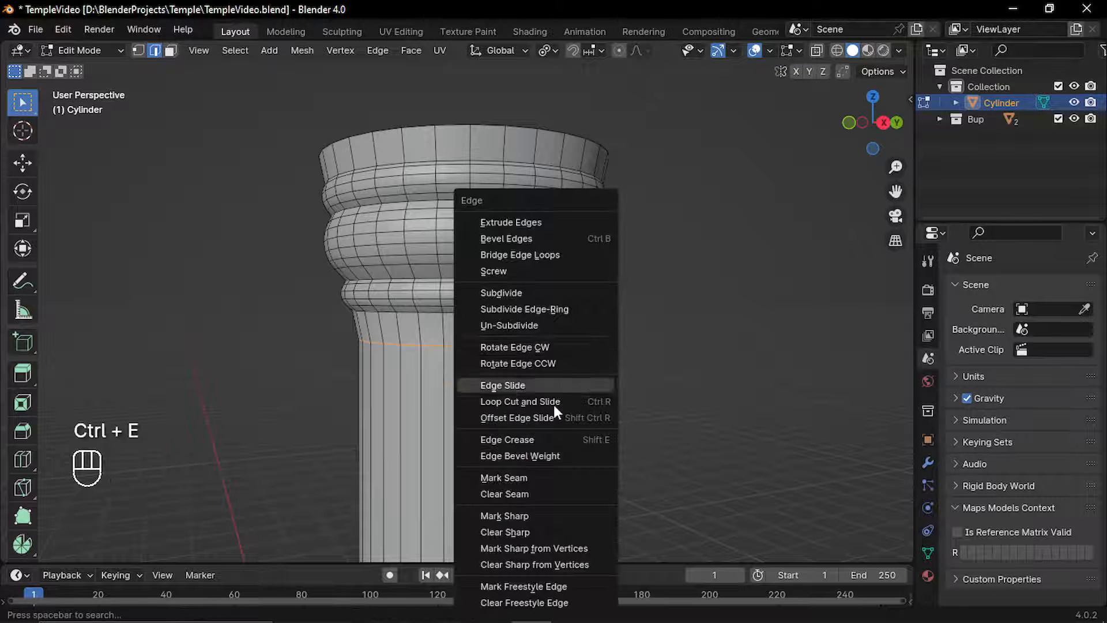
click(527, 517)
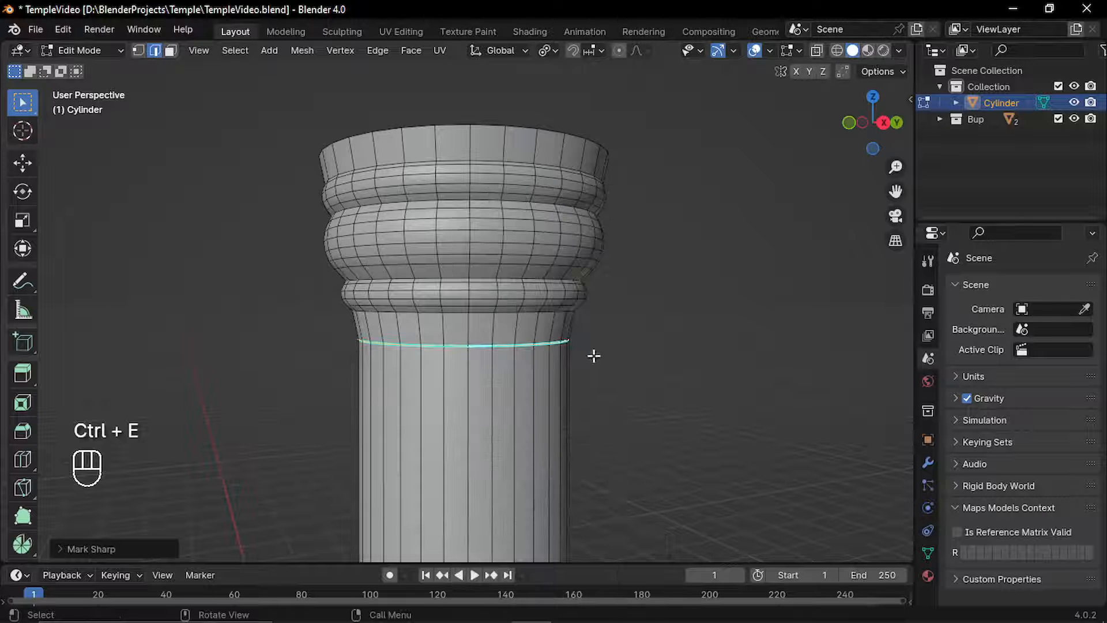
key(Tab)
click(634, 365)
middle_drag(634, 366, 519, 375)
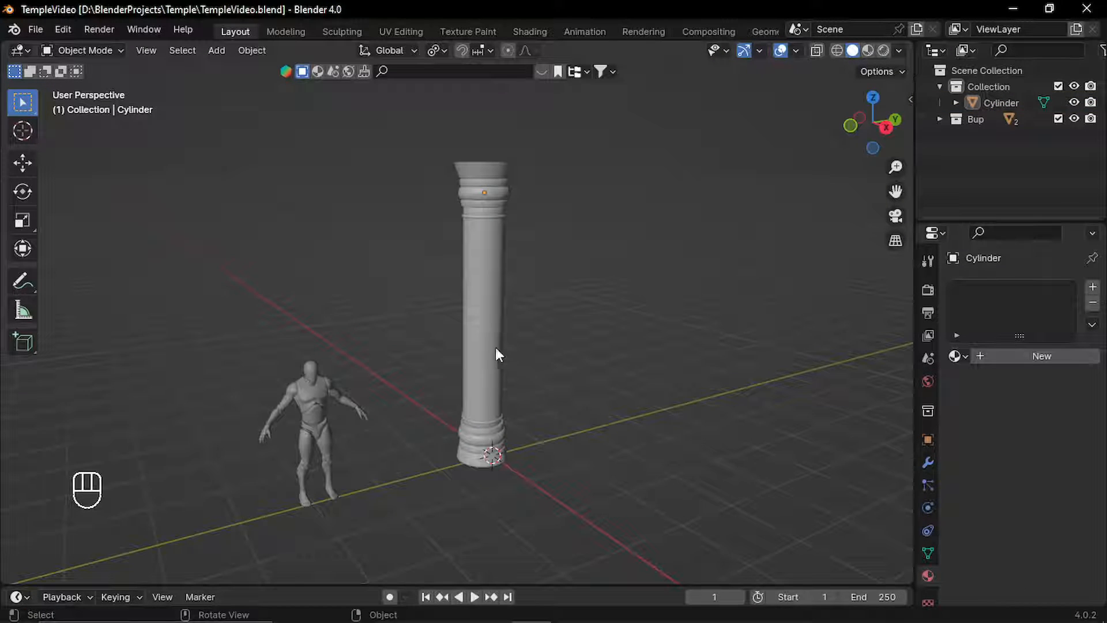
Load all four rock_surface maps from D:\BlenderProjects\Temple\rock_surface_1k.blend\textures onto RockBase's Principled BSDF using Principled Texture Setup.
mouse_move(496, 347)
middle_down()
mouse_move(488, 365)
mouse_move(479, 351)
middle_up()
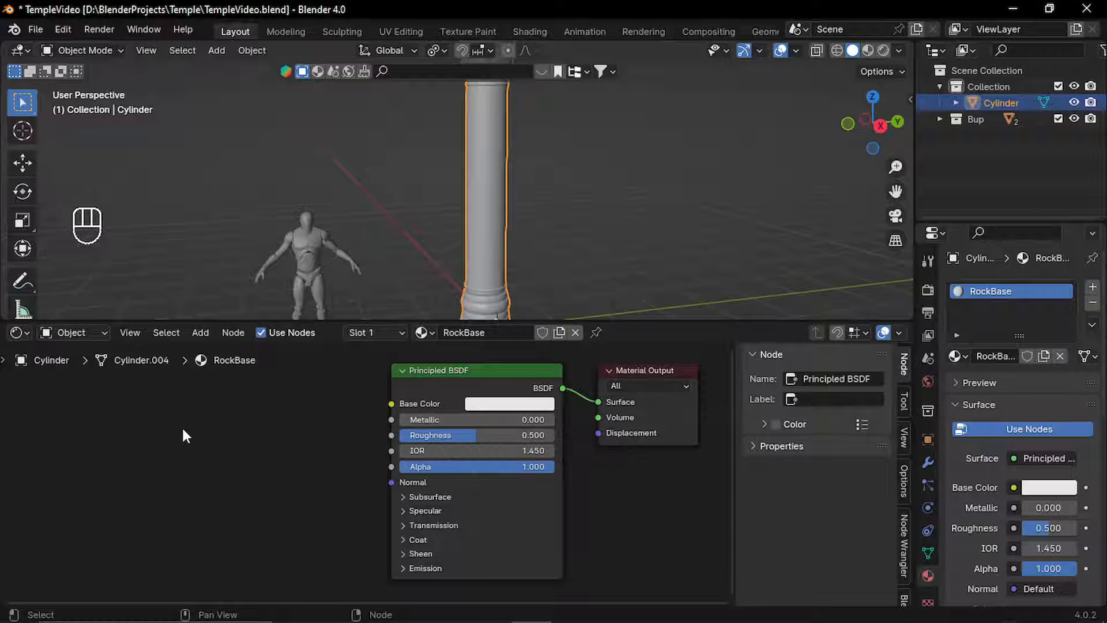
click(441, 374)
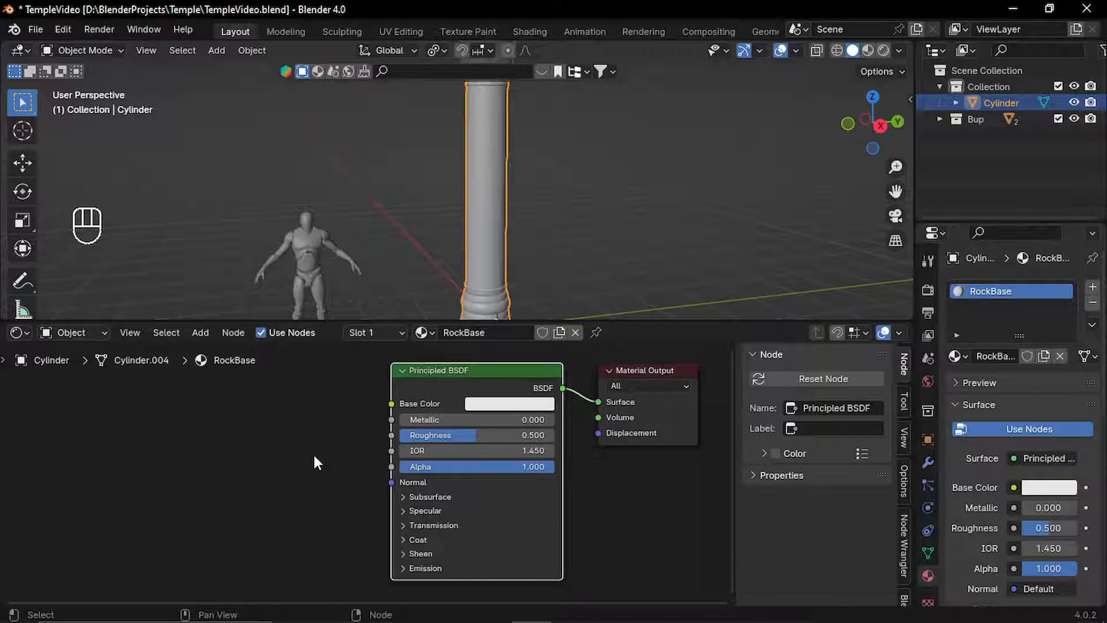
key(ctrl+shift+t)
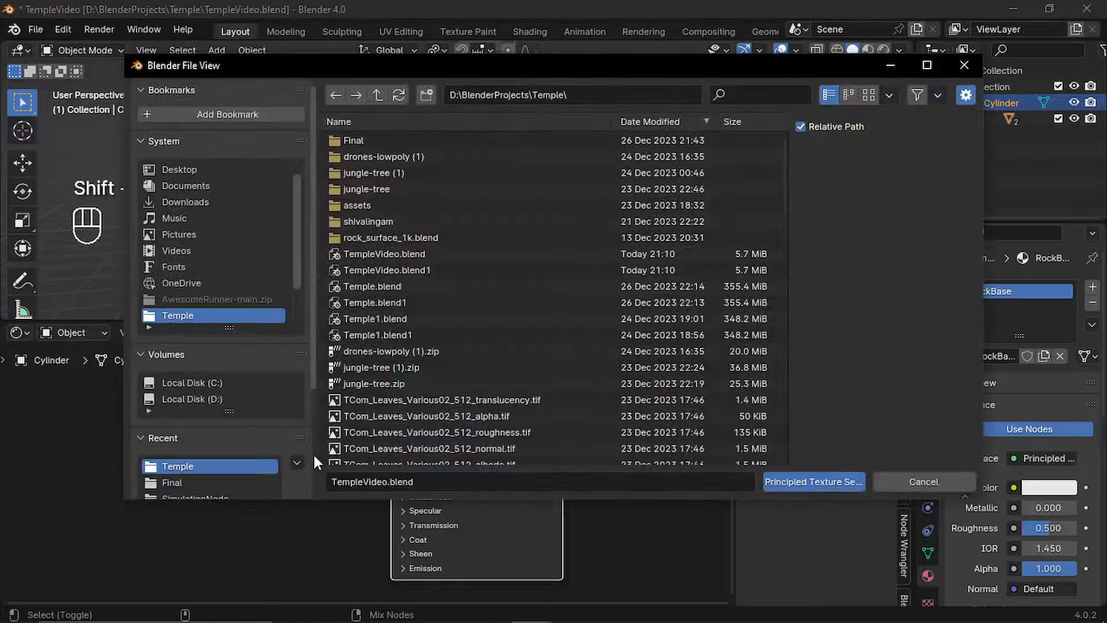
click(594, 97)
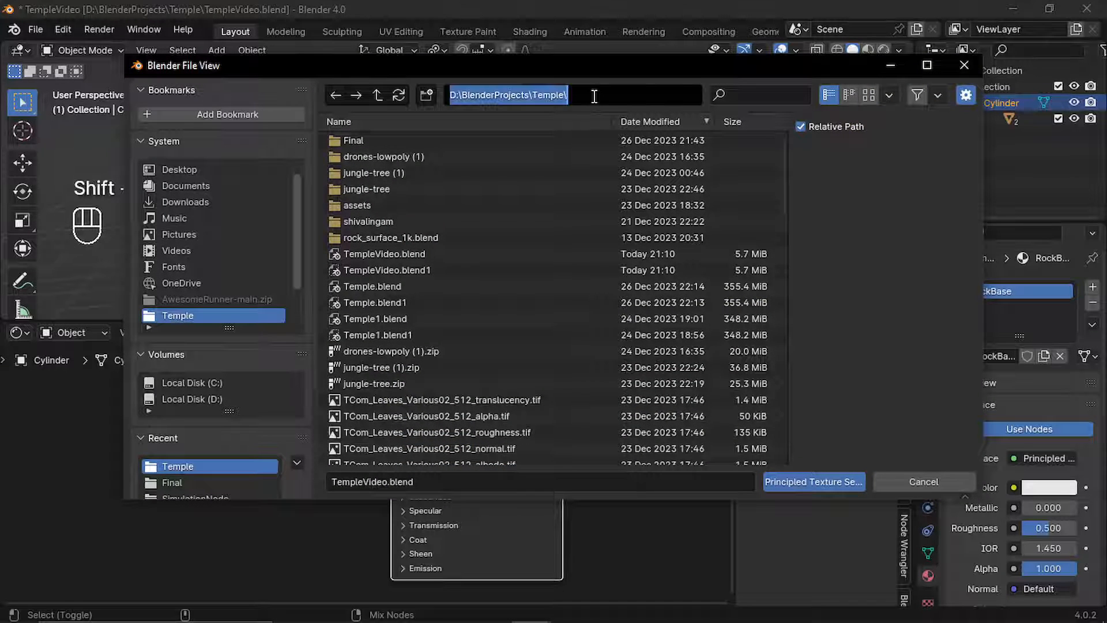
text(D:\BlenderProjects\Temple\rock_surface_1k.blend\textures)
key(Return)
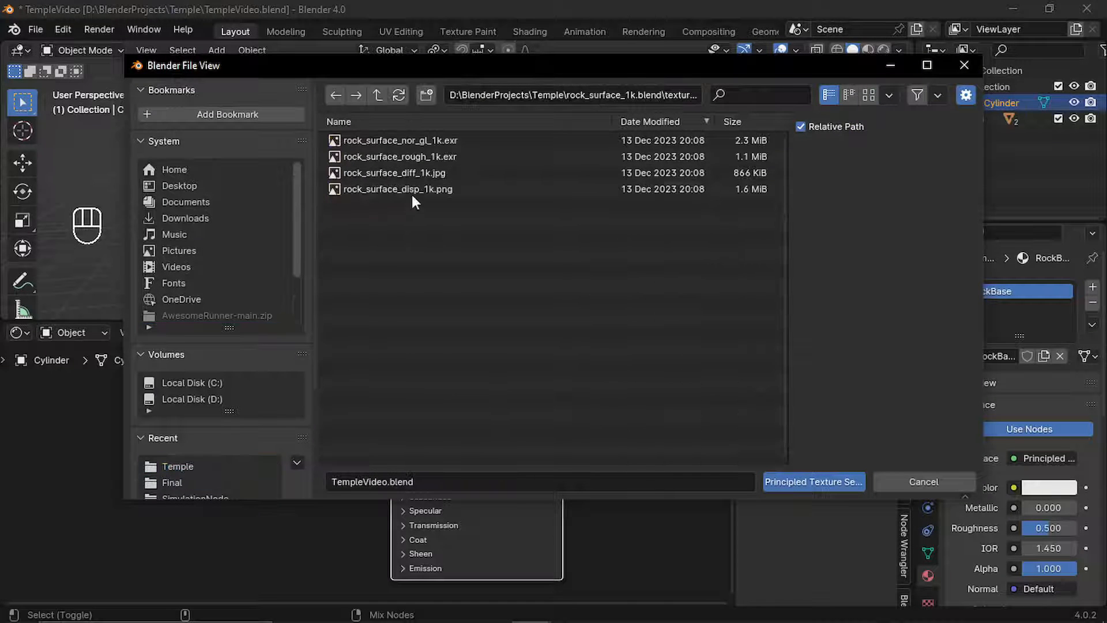
drag(559, 264, 413, 136)
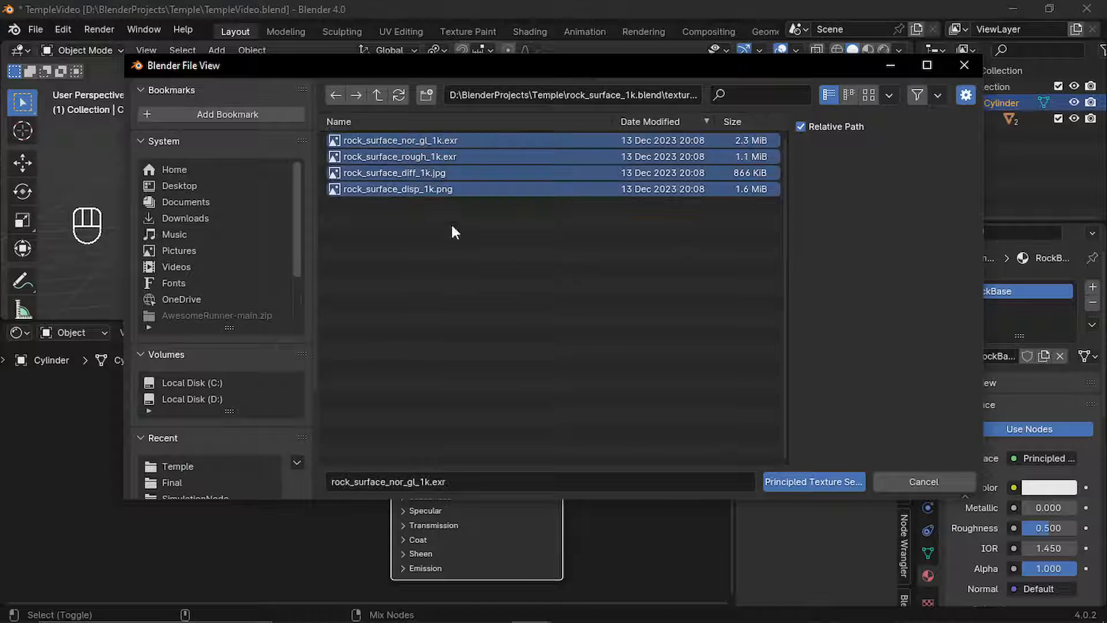
click(814, 482)
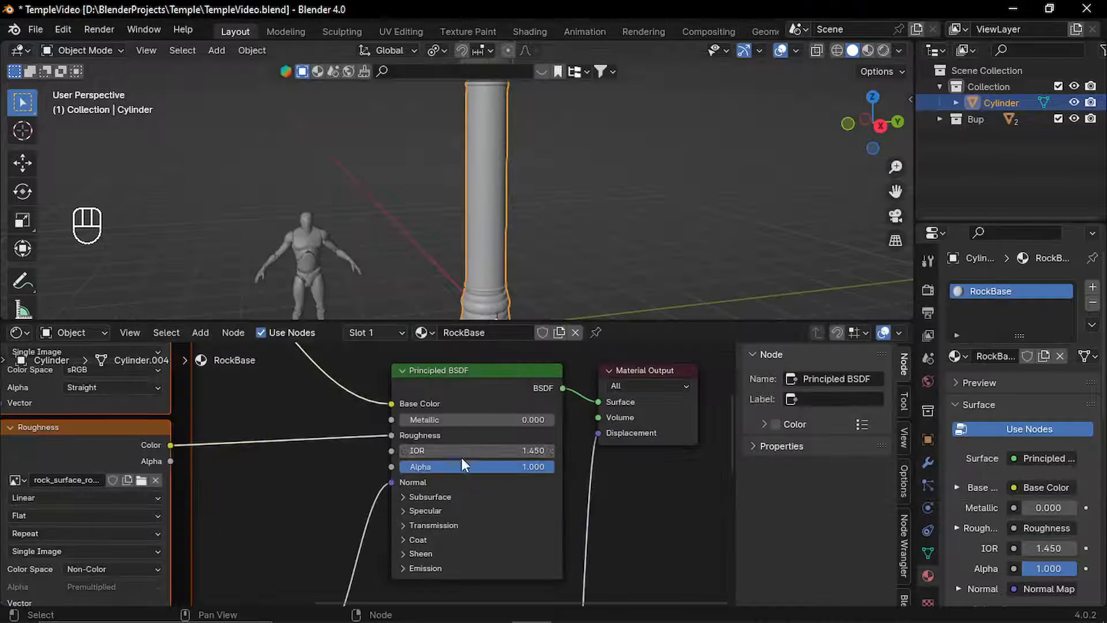
Mark a lengthwise edge loop running down the column as a UV seam.
scroll(462, 458, down, 5)
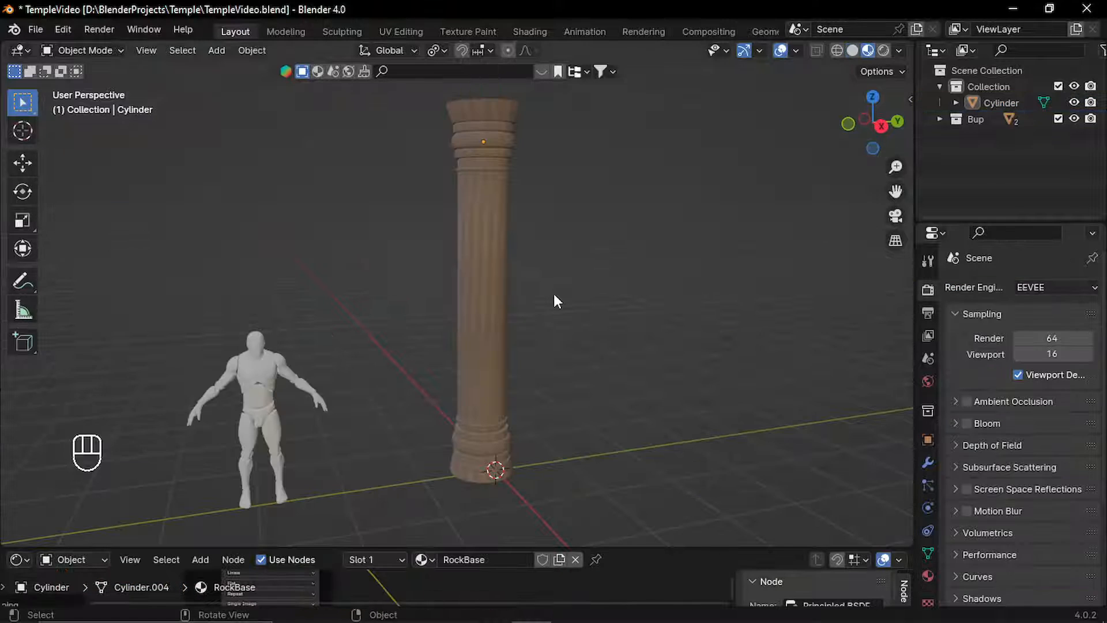
click(493, 264)
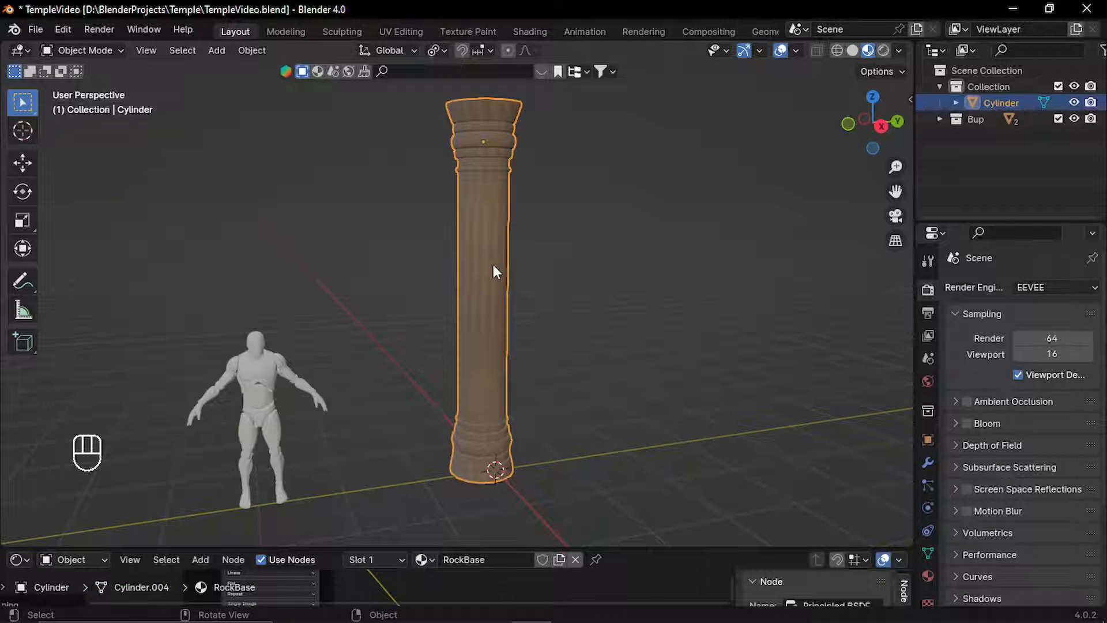
key(Tab)
middle_drag(527, 272, 527, 349)
key(2)
alt+click(475, 200)
key(u)
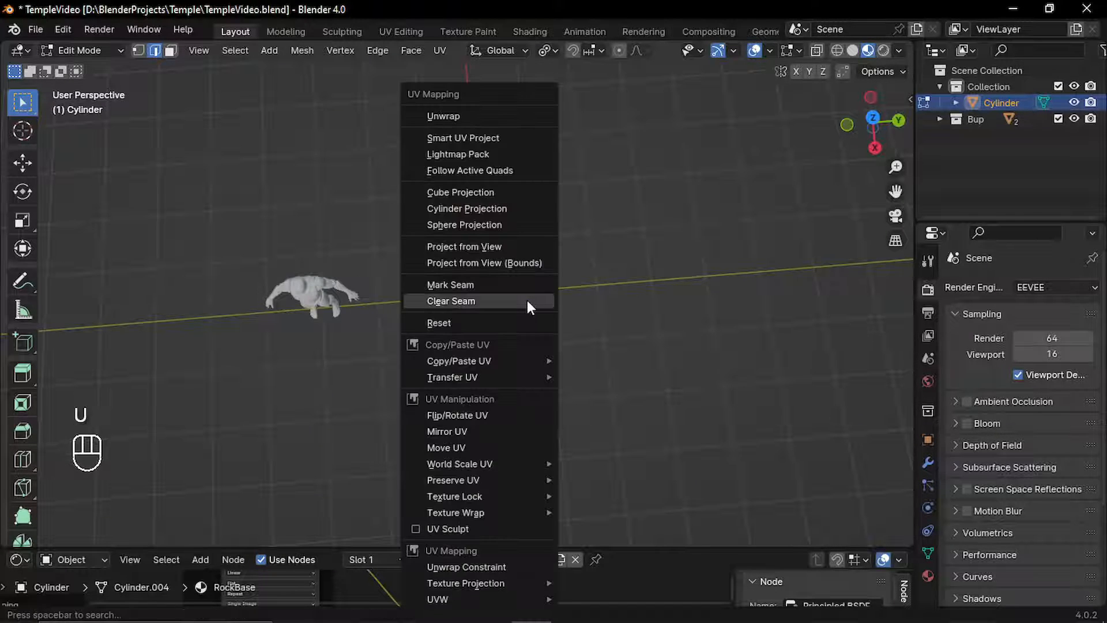
click(465, 285)
Unwrap the entire column mesh and return to Object Mode.
middle_drag(490, 289, 502, 218)
key(a)
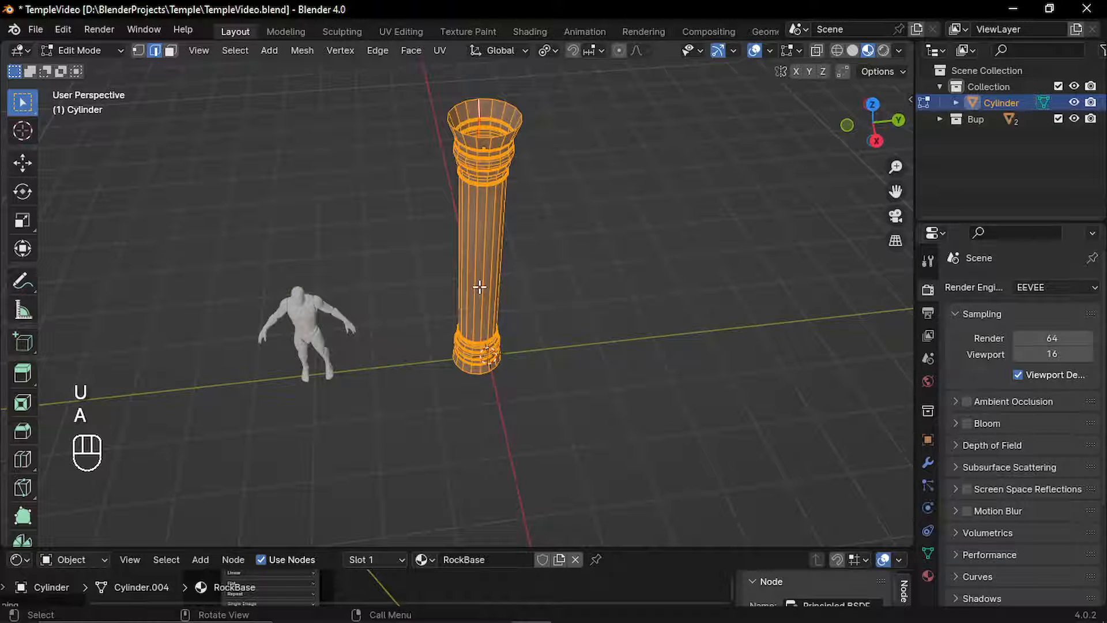
key(u)
click(398, 116)
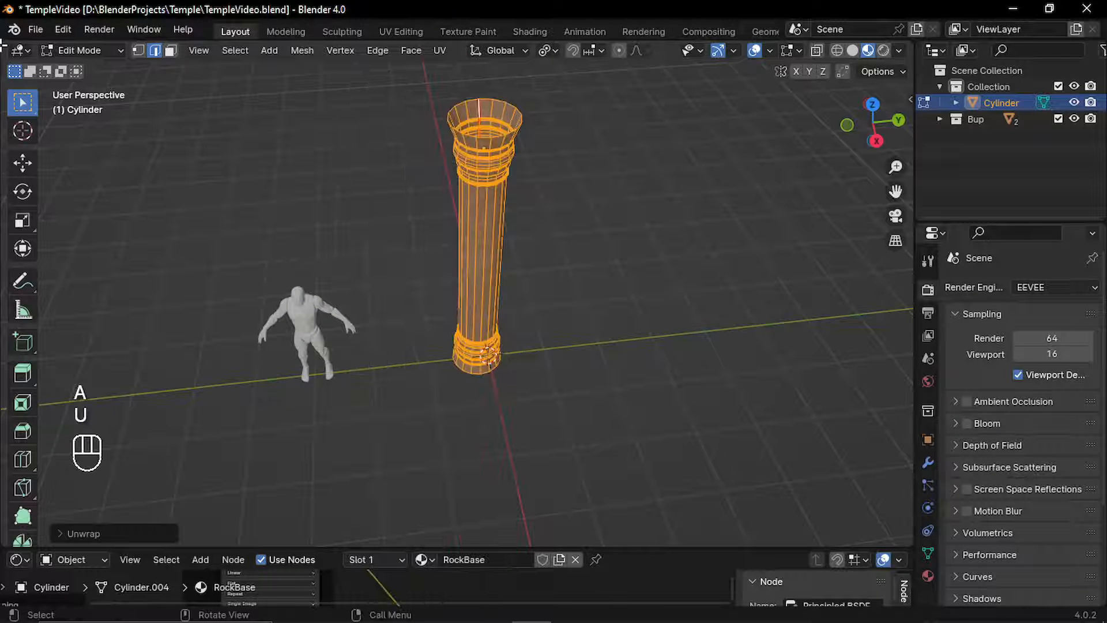
key(Tab)
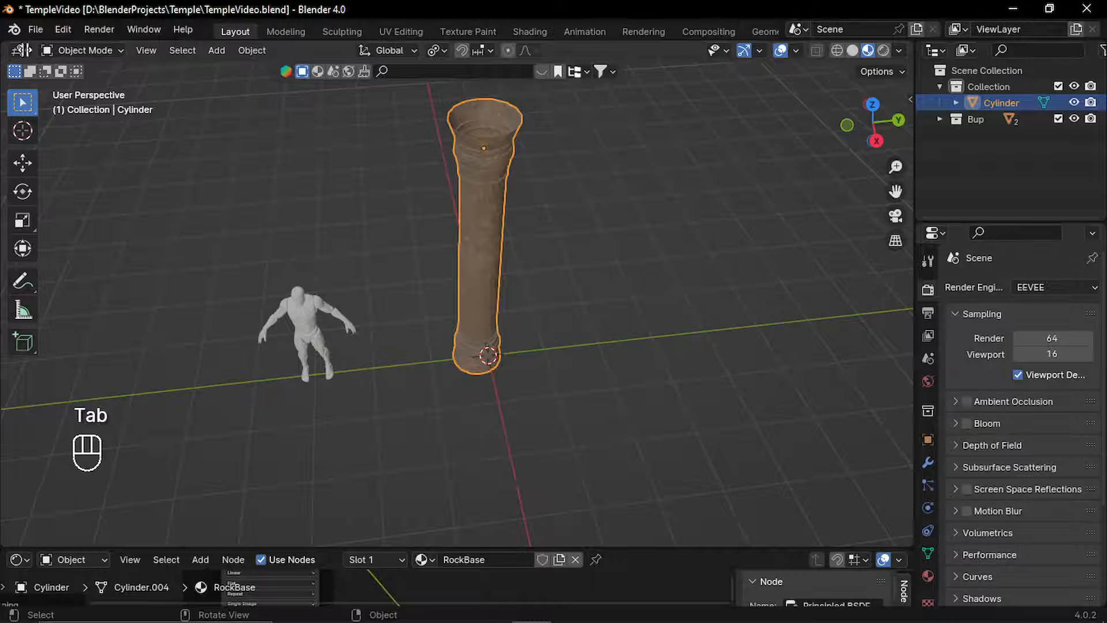
Split the 3D viewport, turn the new area into a UV Editor and display the column's UV layout in Edit Mode.
drag(22, 50, 363, 103)
click(30, 50)
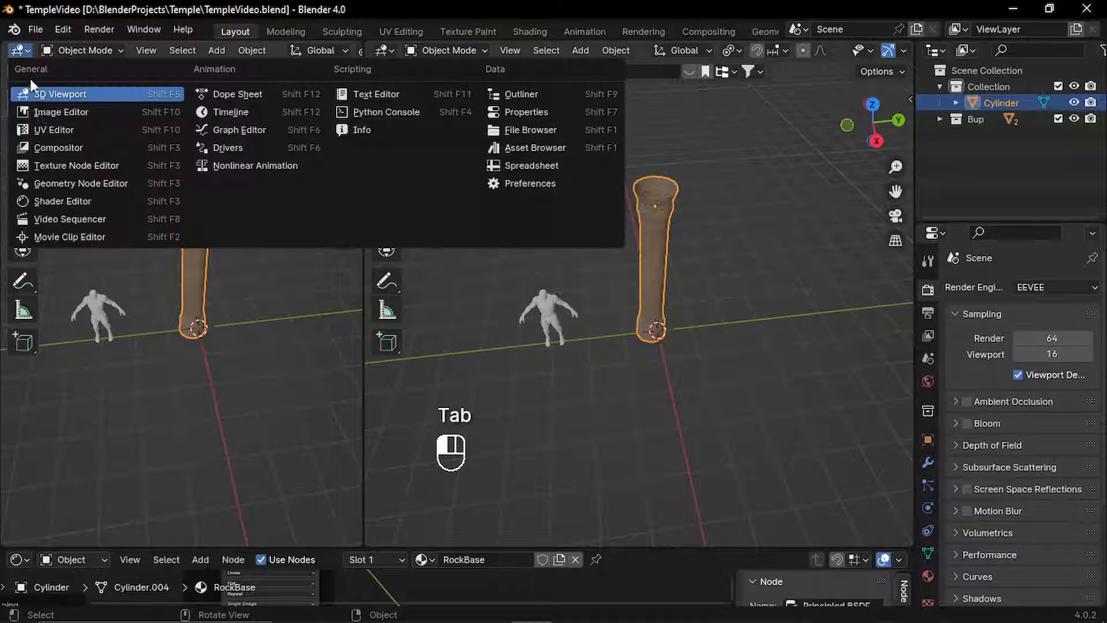
click(84, 136)
key(Tab)
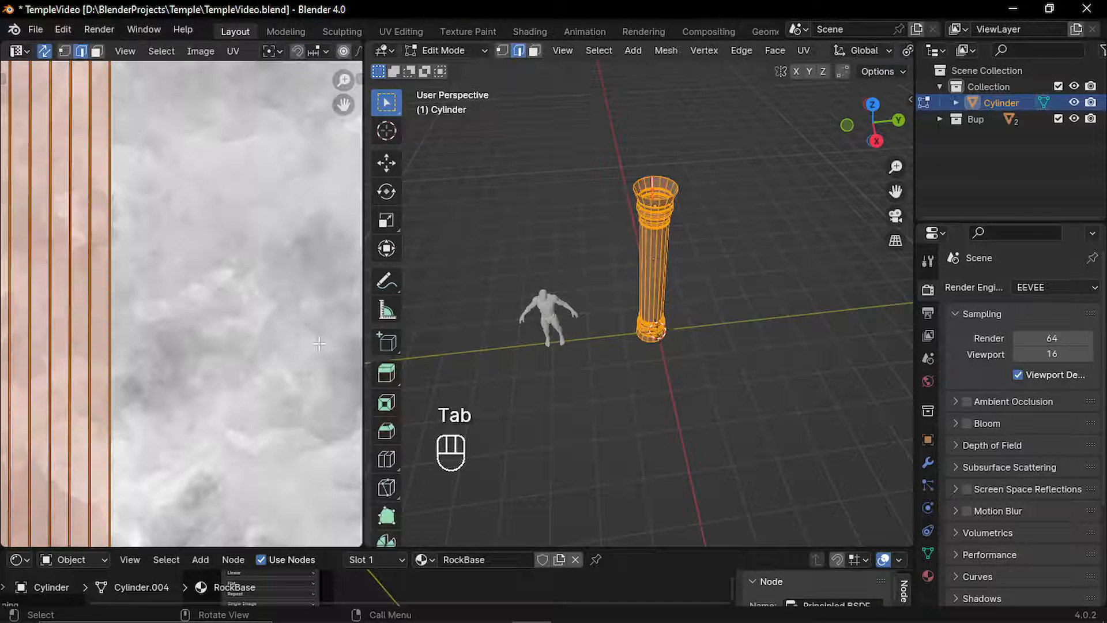
scroll(216, 340, down, 4)
scroll(216, 340, up, 1)
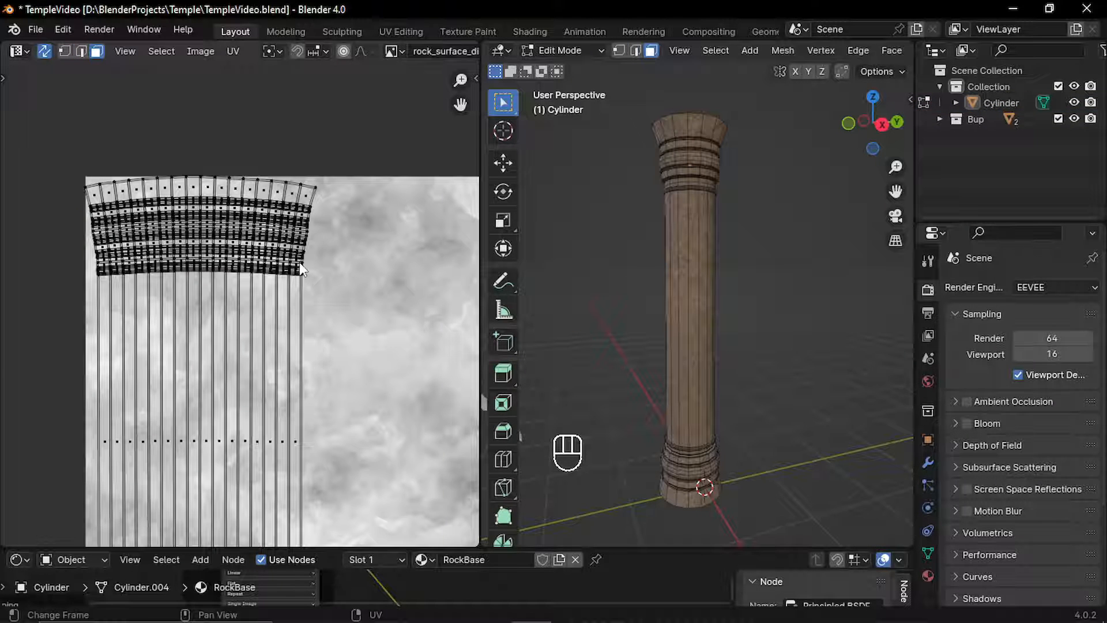
Select a face in the middle of the UV island's uppermost row and straighten its upper edge with Align Auto.
scroll(237, 307, up, 7)
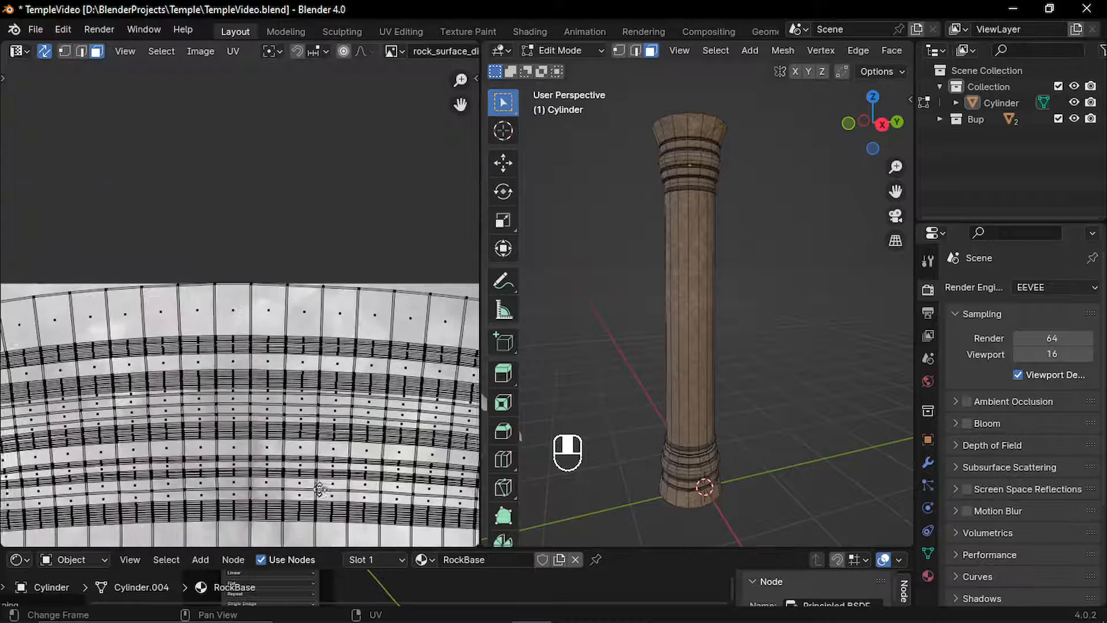
scroll(242, 300, up, 2)
click(234, 333)
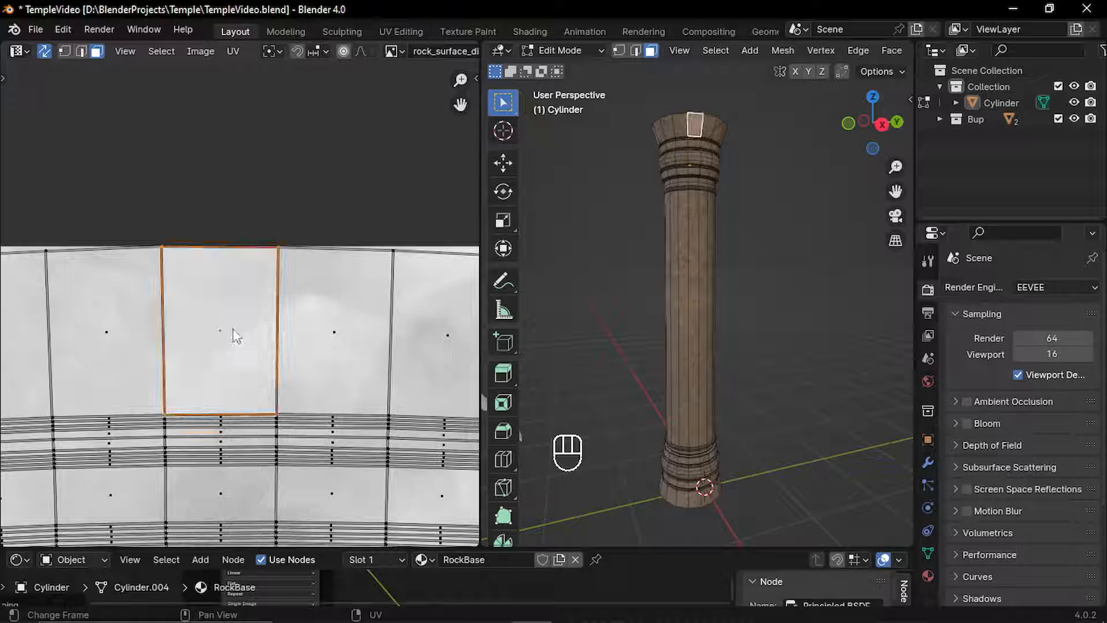
key(1)
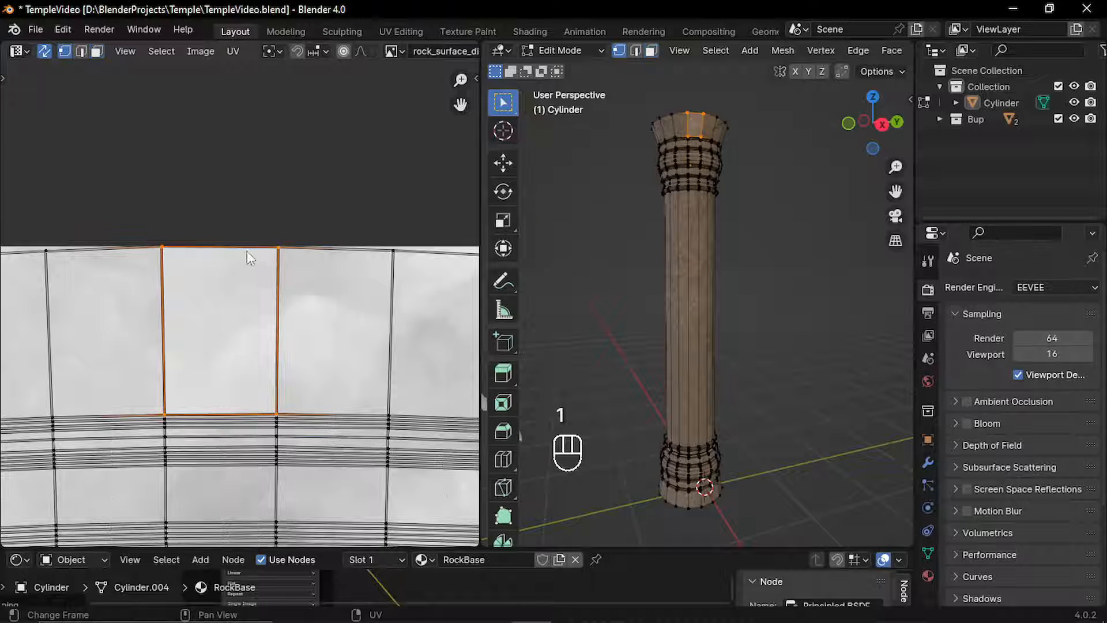
drag(123, 190, 348, 300)
key(u)
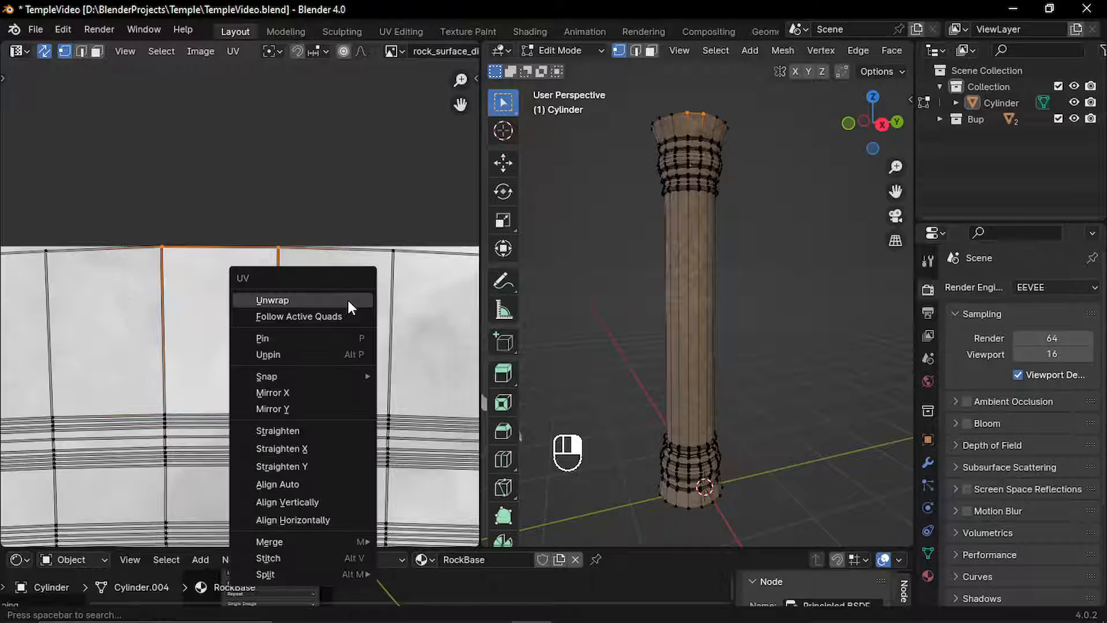
click(304, 486)
Square up the same UV face by applying Align Auto to both side edges and its lower edge.
drag(213, 186, 300, 422)
key(u)
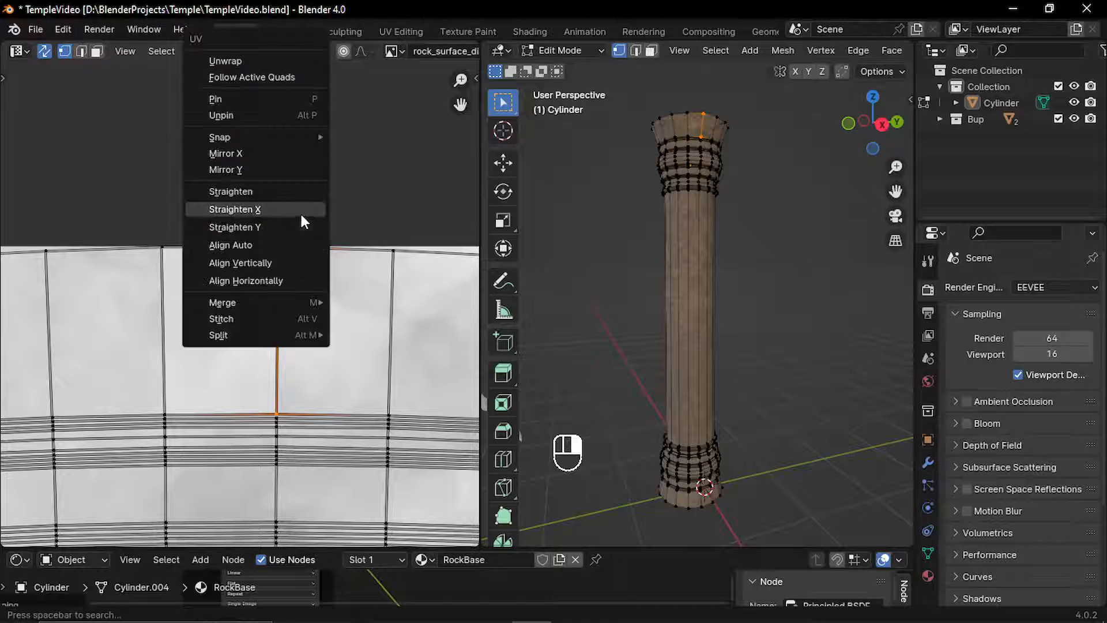
click(236, 248)
drag(117, 214, 201, 416)
key(u)
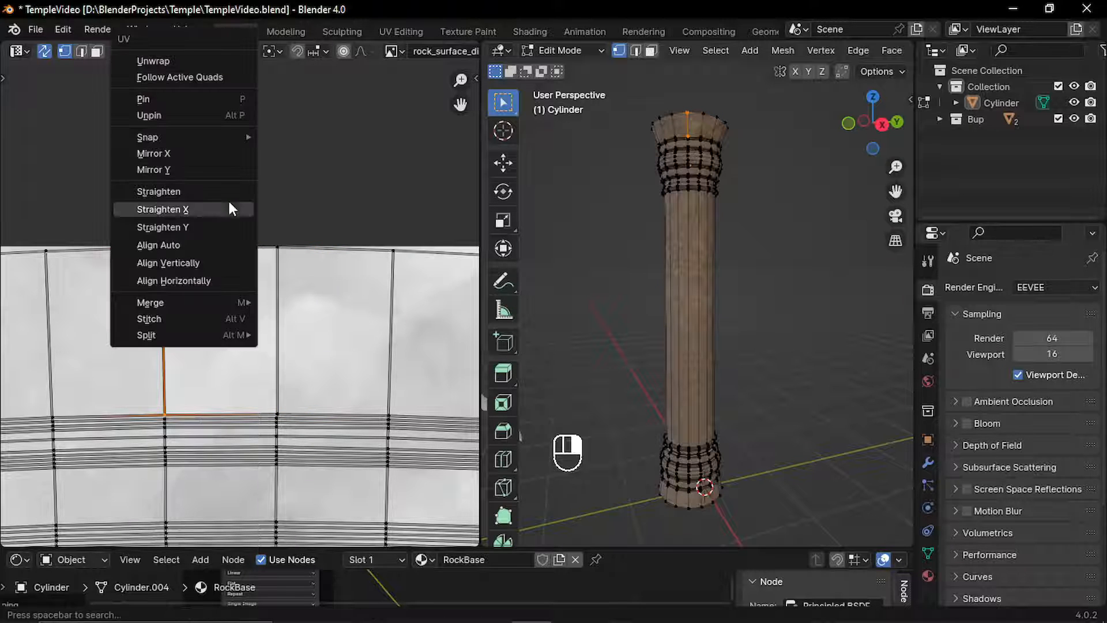
click(170, 244)
shift+drag(164, 372, 300, 411)
key(u)
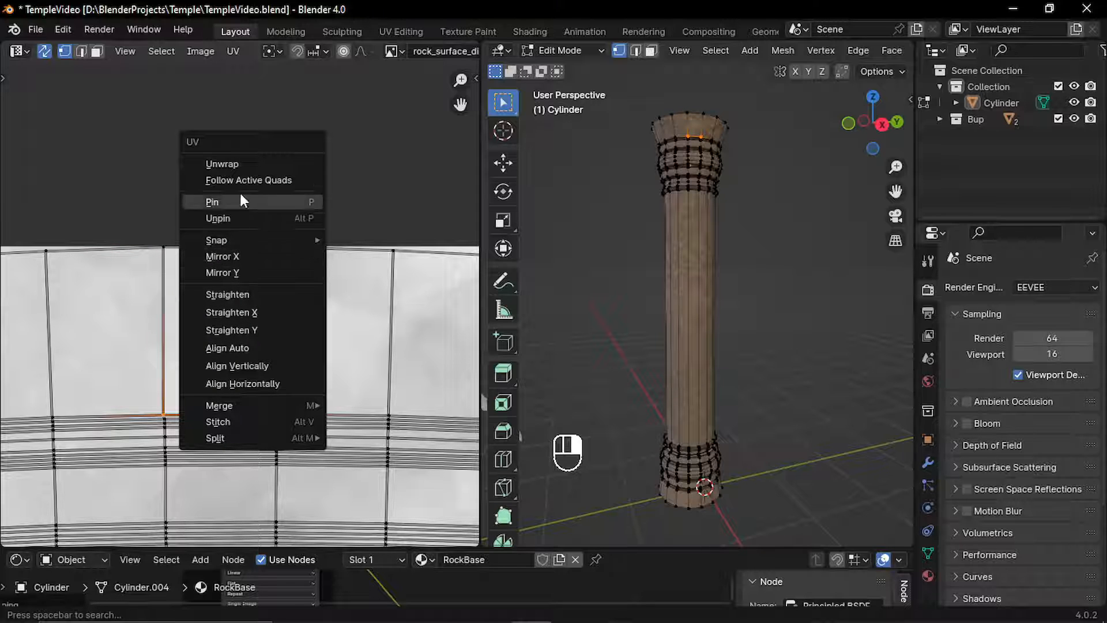
click(250, 349)
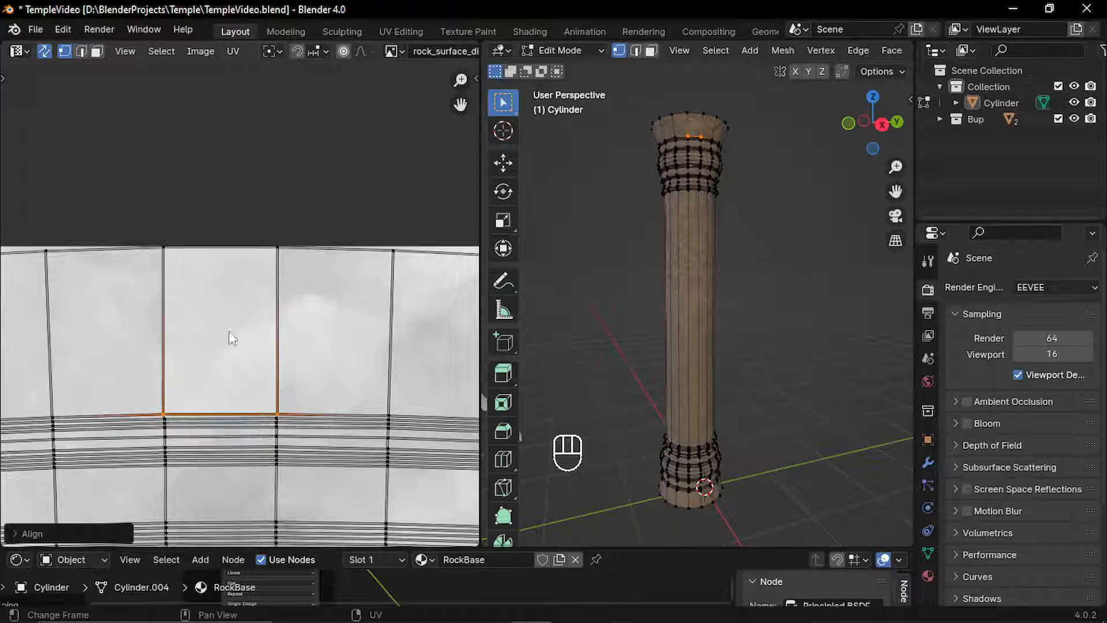
Select the whole UV island with the squared face active and unwrap it with Follow Active Quads.
key(3)
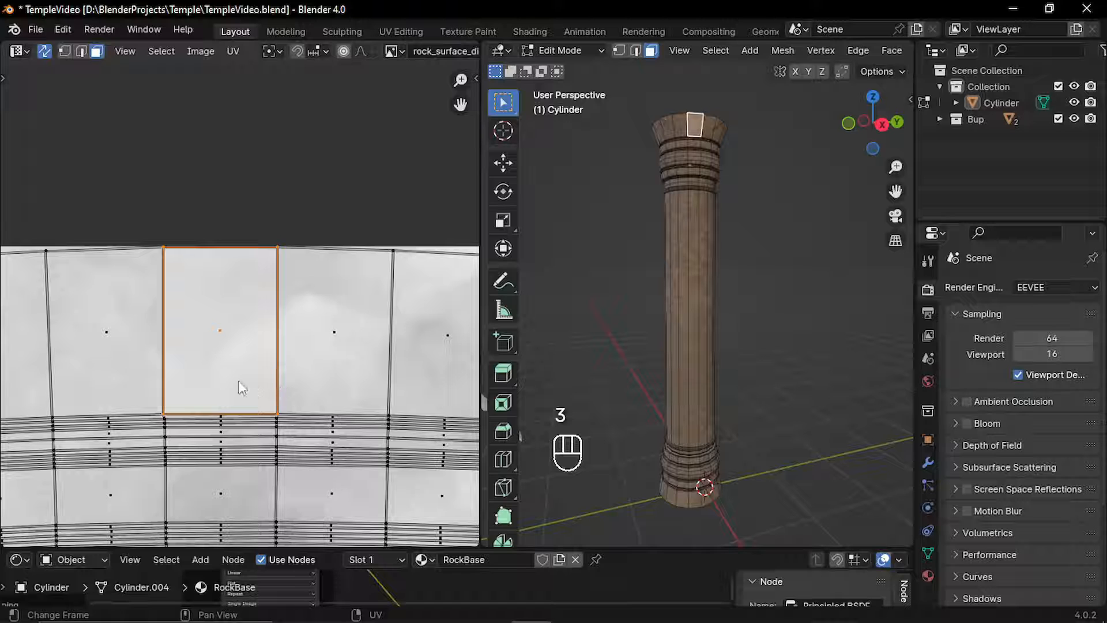
key(l)
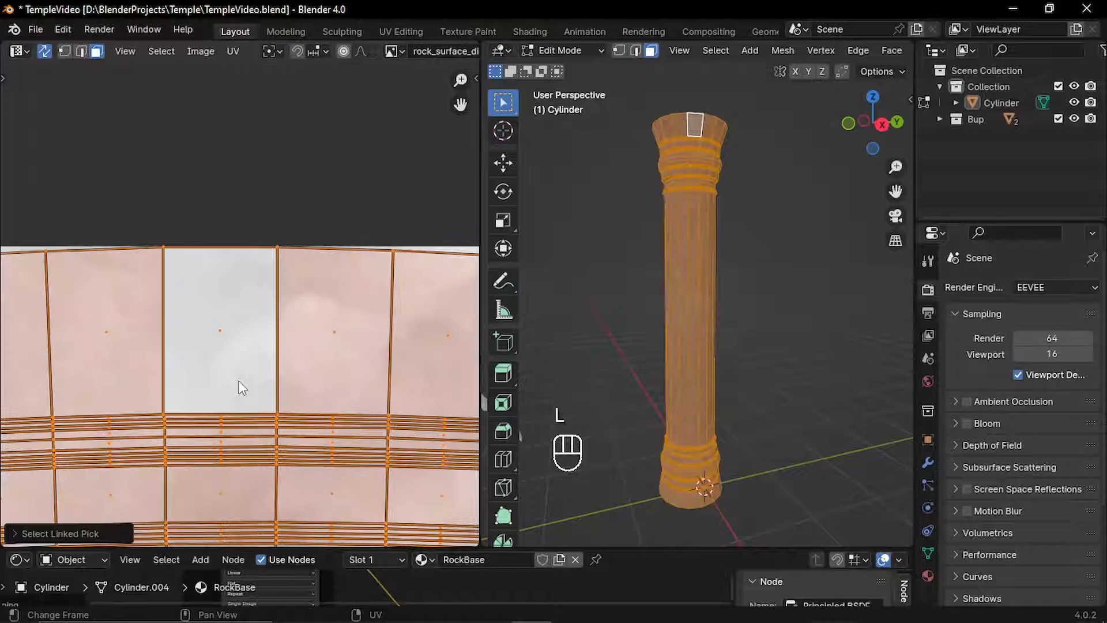
key(F3)
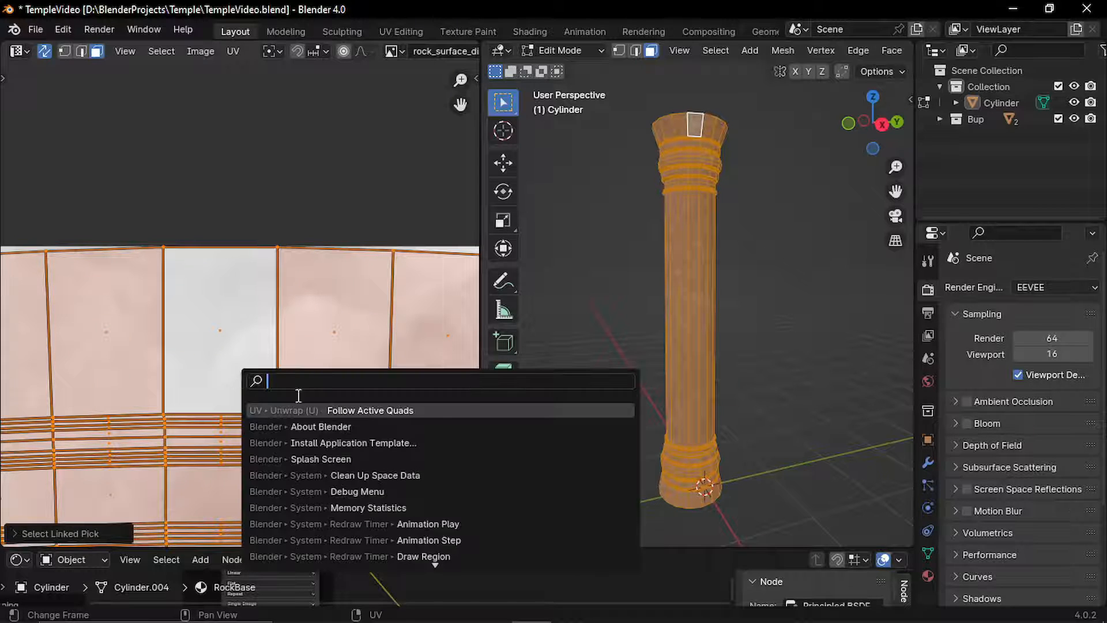
click(359, 410)
click(357, 454)
scroll(287, 340, down, 3)
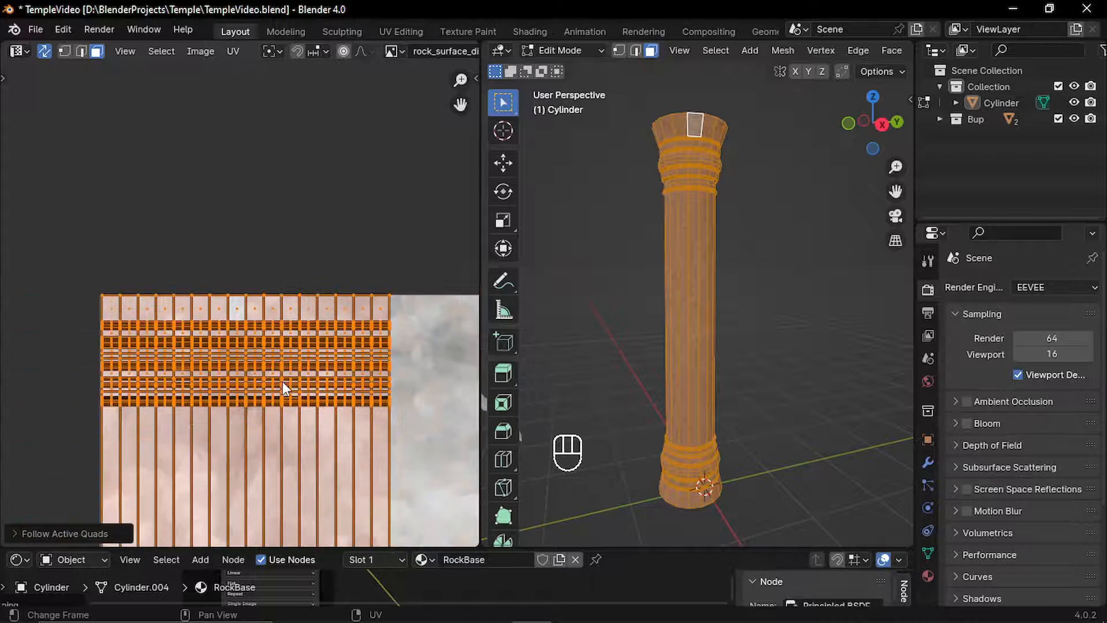
scroll(282, 382, down, 3)
Return to Object Mode and save the Blender file.
key(Tab)
scroll(254, 323, up, 4)
key(ctrl+s)
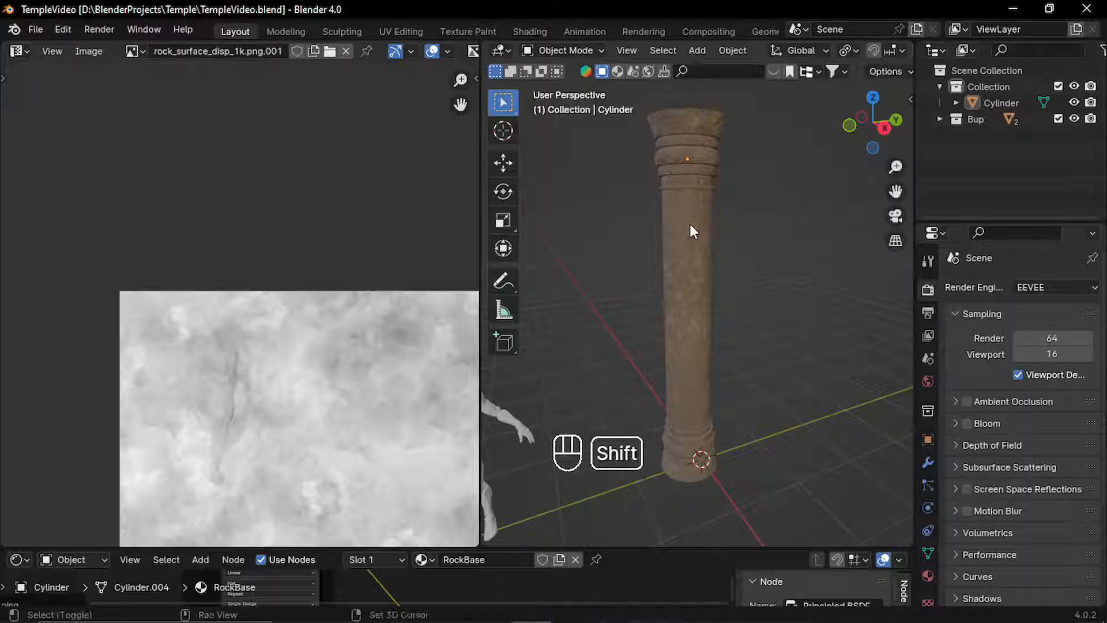
Add a second material slot to the column, assign RockBase to it and make that material a separate copy.
shift+middle_drag(690, 230, 693, 204)
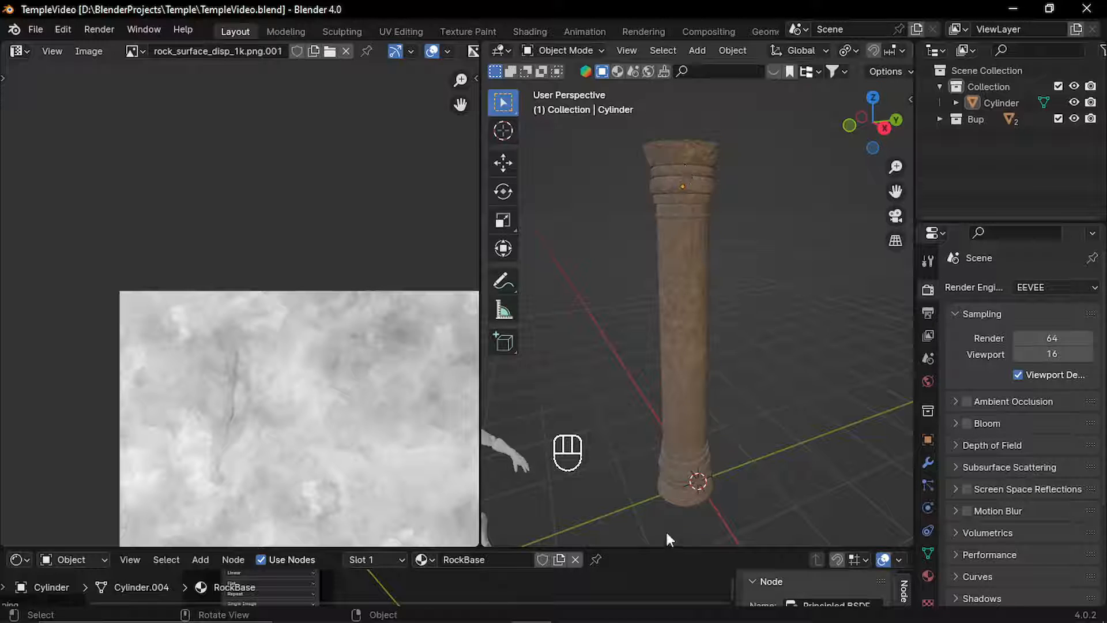
middle_drag(687, 477, 692, 404)
click(694, 294)
click(928, 575)
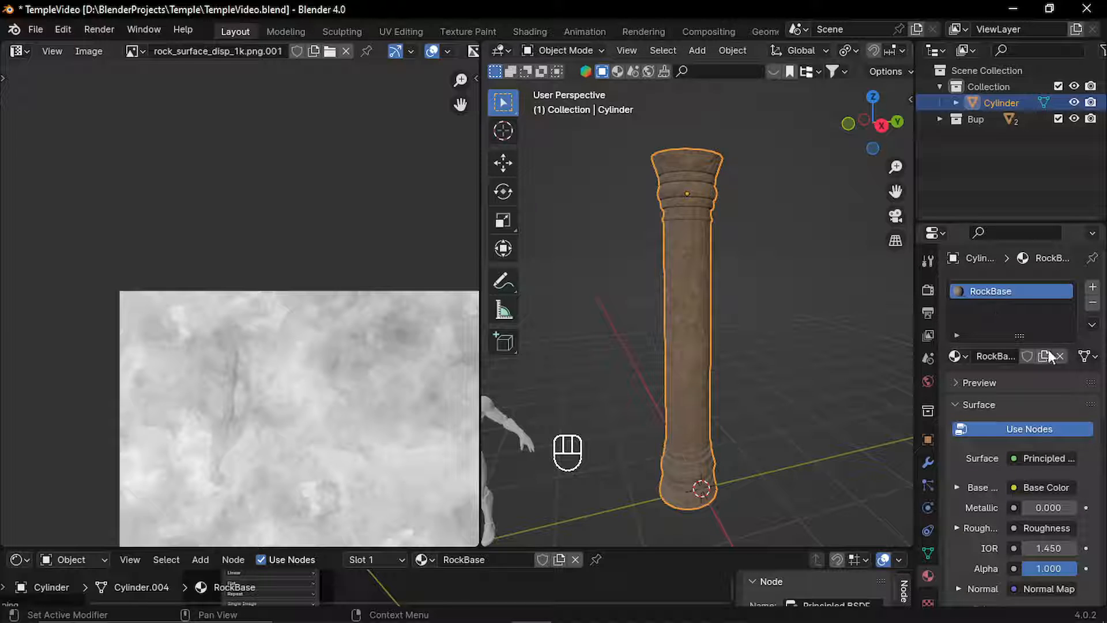
click(1093, 287)
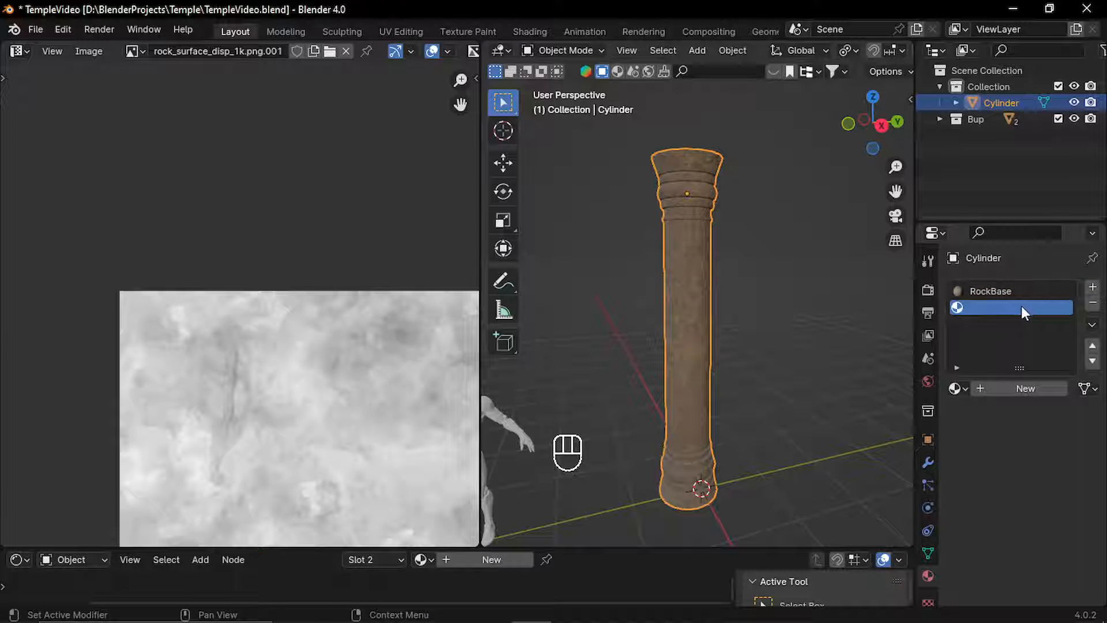
click(956, 388)
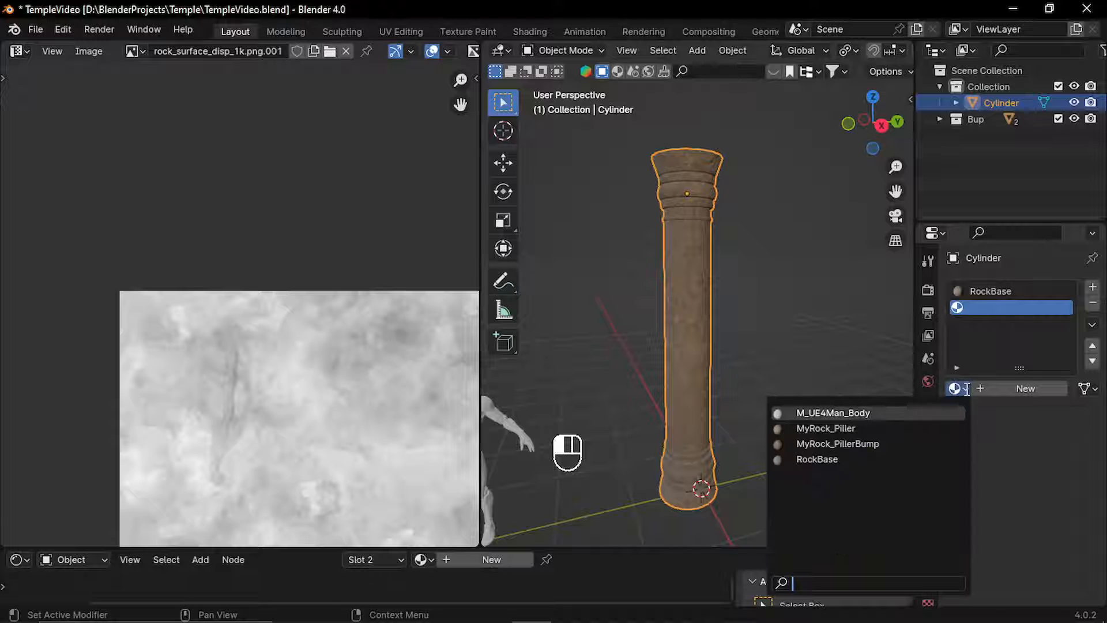
click(885, 458)
click(1045, 388)
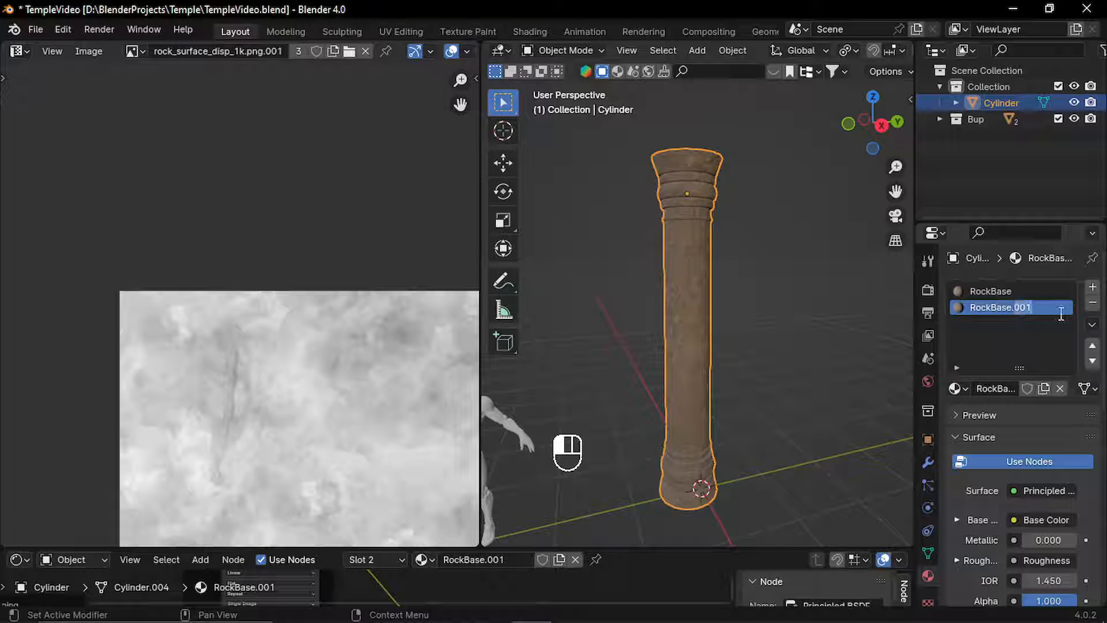
Rename the copied material as RockBaseNormal.
key(BackSpace)
key(BackSpace)
key(BackSpace)
key(BackSpace)
text(No)
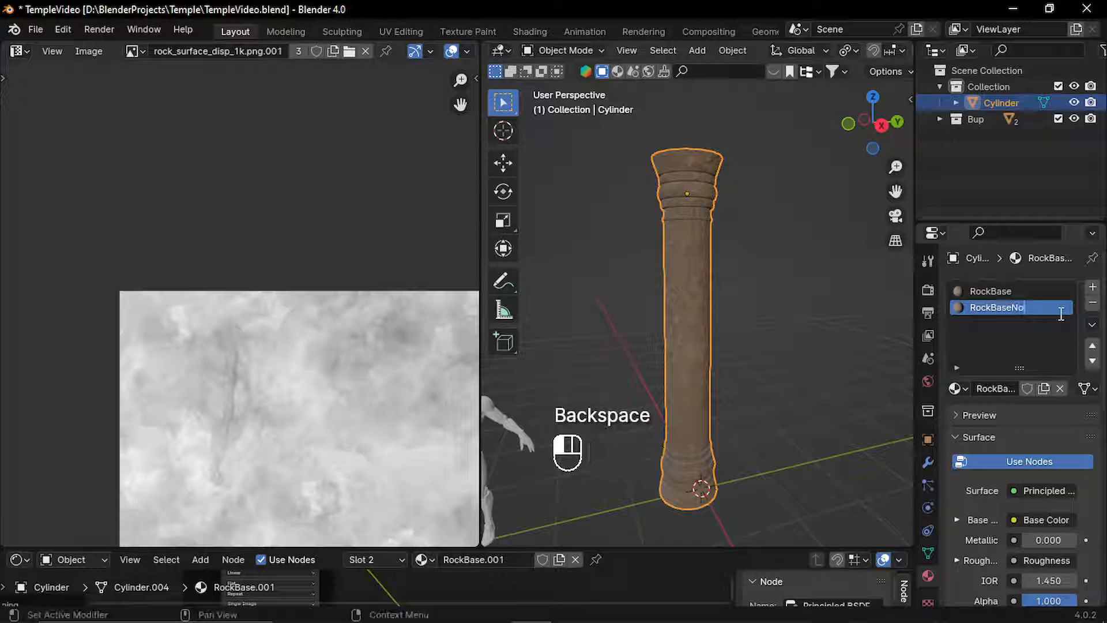
text(rmal)
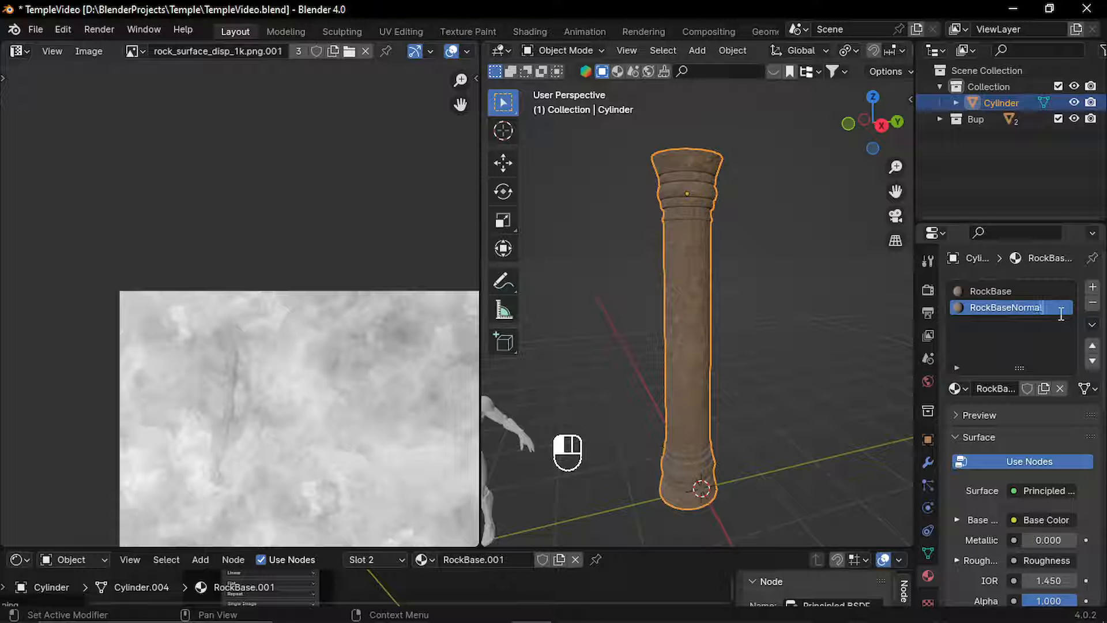
key(Return)
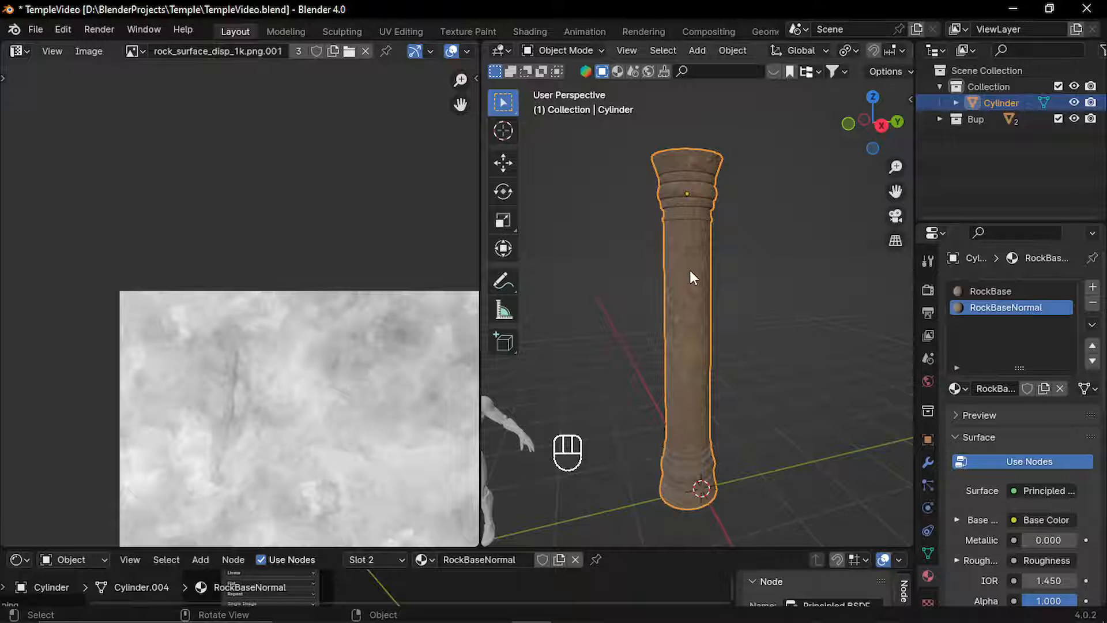
Assign RockBaseNormal to the flared, ringed faces at both ends of the column, selected through the mesh from the right view.
key(KP_3)
key(Tab)
key(alt+z)
drag(753, 143, 635, 215)
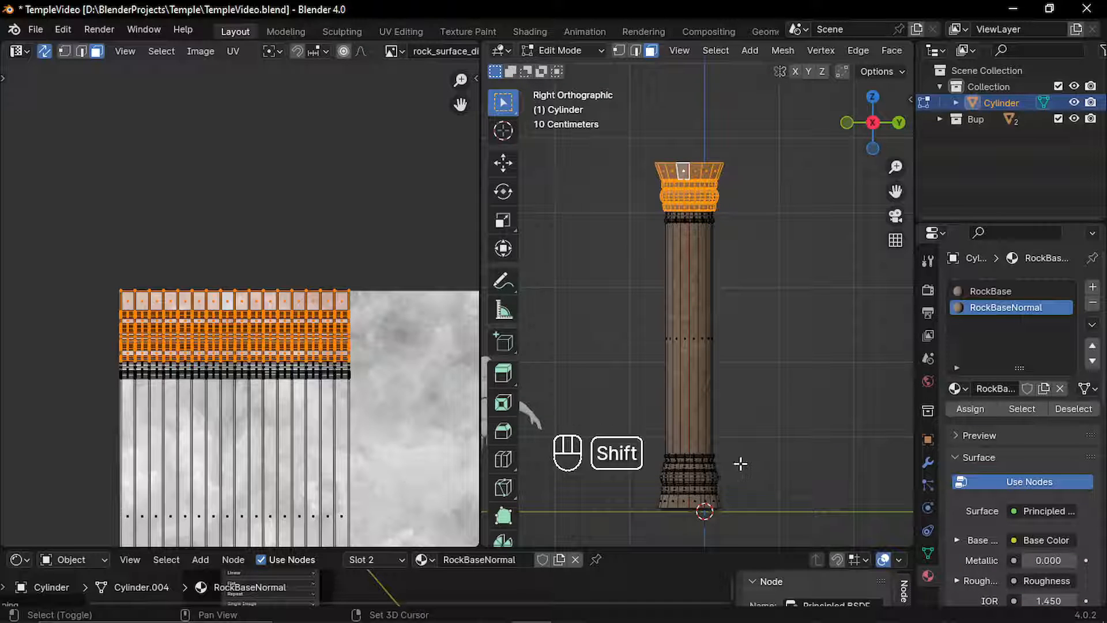
shift+drag(737, 462, 638, 531)
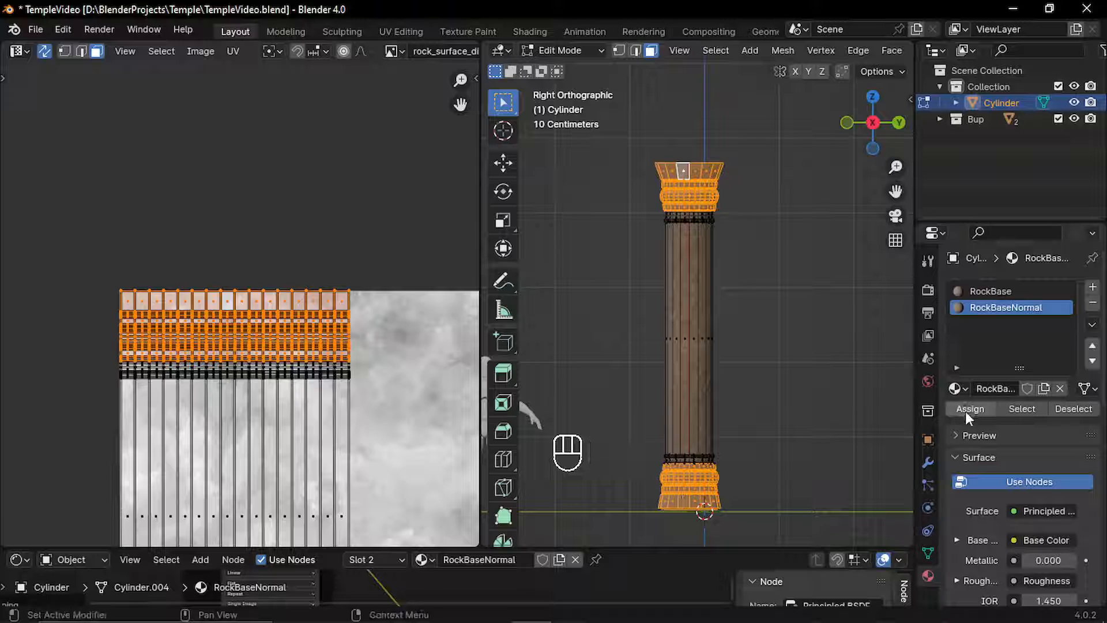
key(Tab)
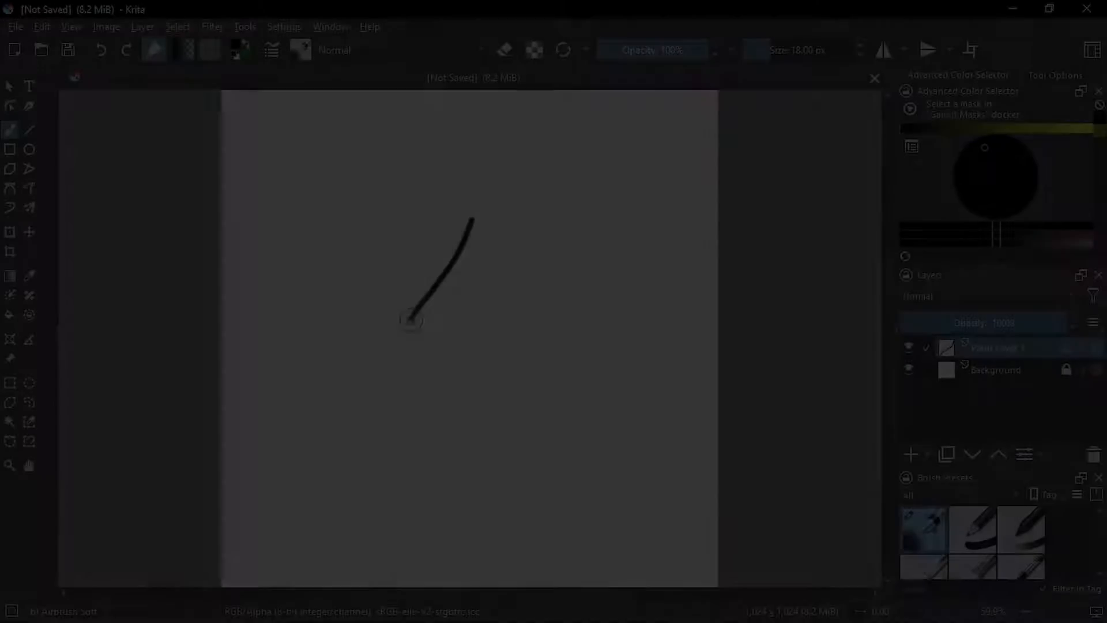
Switch to Krita and paint a black symbol with the 18 px Airbrush Soft: a spiral, an angled stroke beside it and a small circle.
drag(411, 320, 465, 350)
mouse_move(362, 313)
mouse_down()
mouse_move(383, 413)
mouse_move(487, 417)
mouse_up()
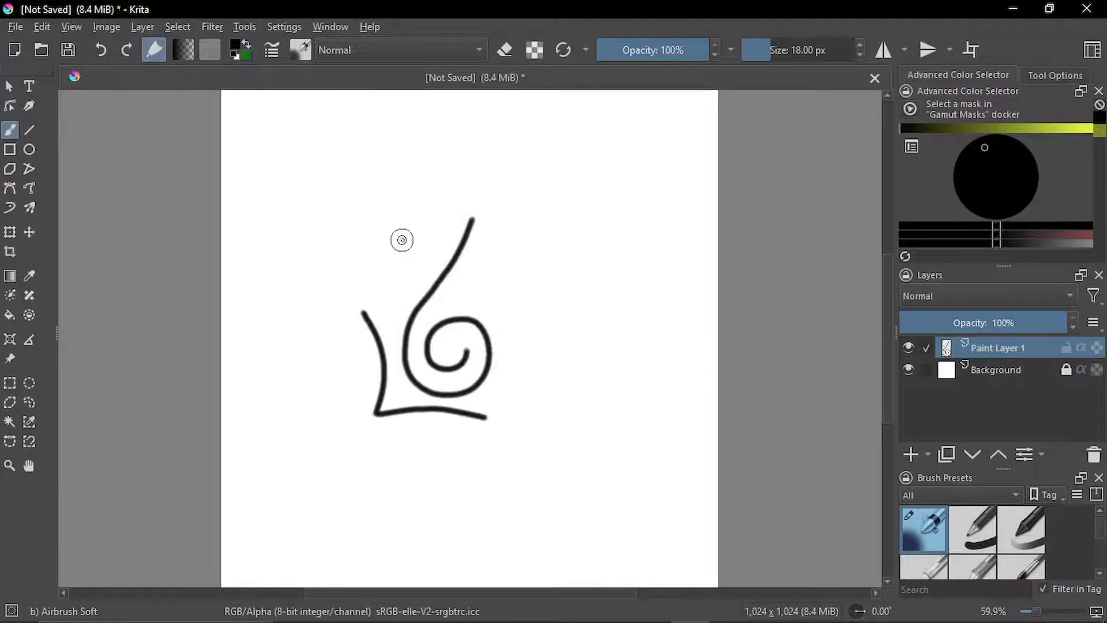
mouse_move(402, 237)
mouse_down()
mouse_move(421, 258)
mouse_move(404, 236)
mouse_up()
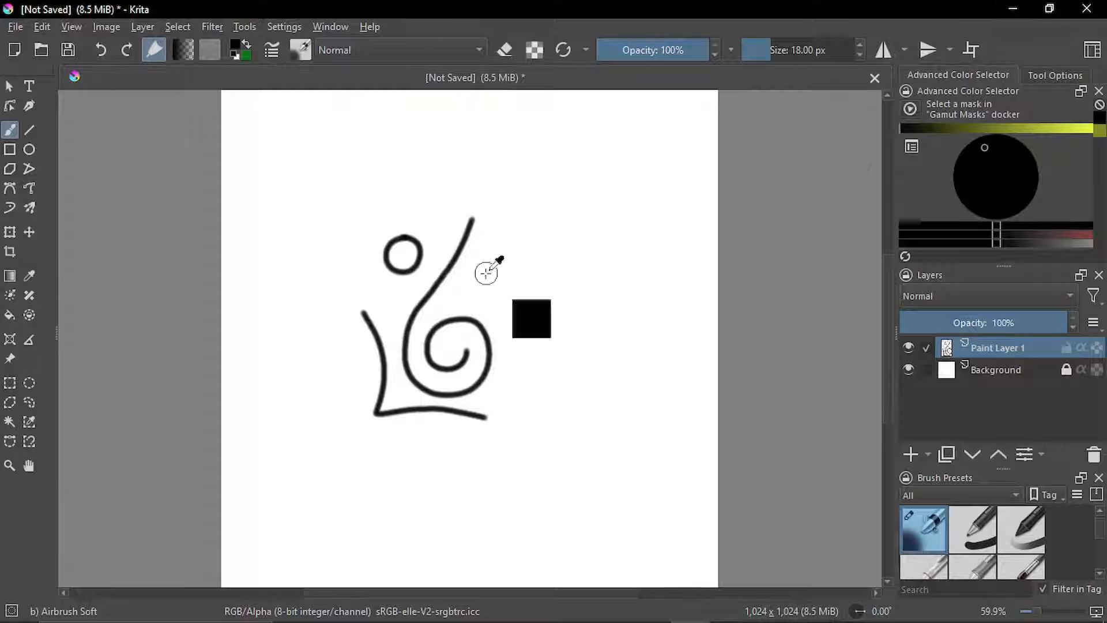
Duplicate Paint Layer 1, hide the original, and shrink the copied spiral symbol to roughly a third of its size, placed left of centre.
key(ctrl+t)
mouse_move(1058, 347)
mouse_down()
mouse_move(927, 452)
mouse_move(915, 450)
mouse_up()
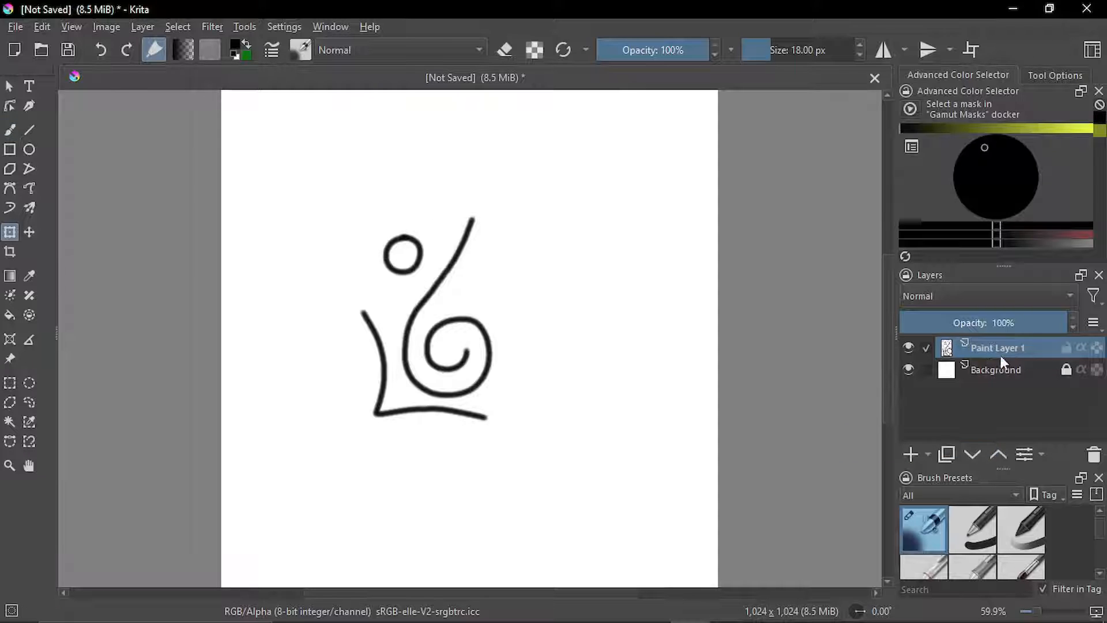
right_click(1003, 362)
click(884, 175)
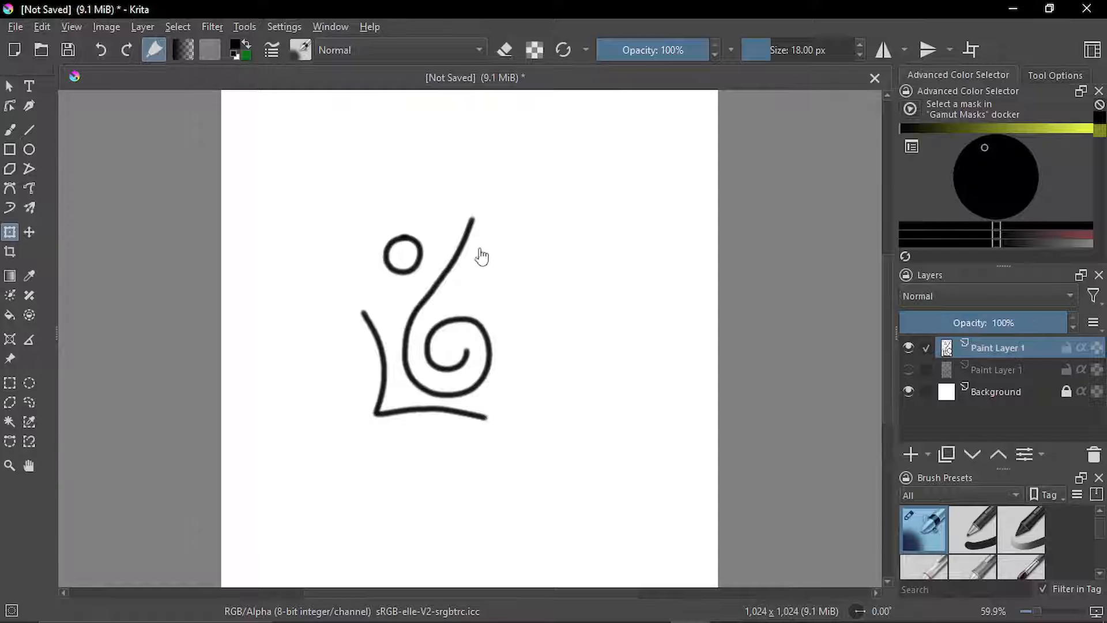
mouse_move(481, 256)
mouse_down()
mouse_move(409, 377)
mouse_move(395, 375)
mouse_move(411, 363)
mouse_move(398, 372)
mouse_up()
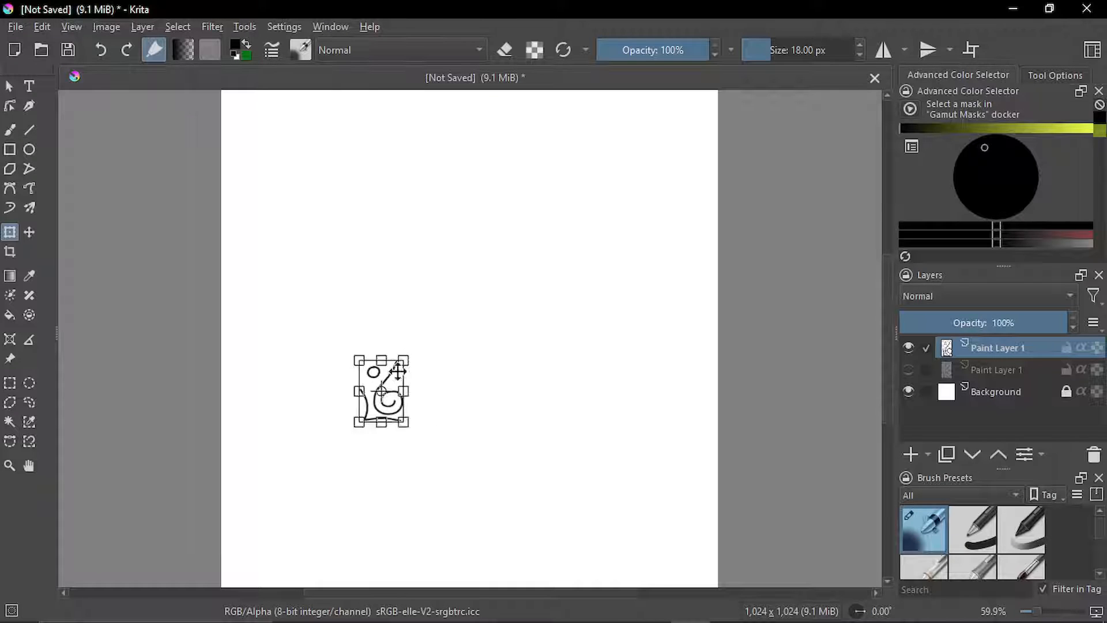
key(Return)
Unlock the Background layer, fill it with black and make the visible symbol layer active again.
click(980, 397)
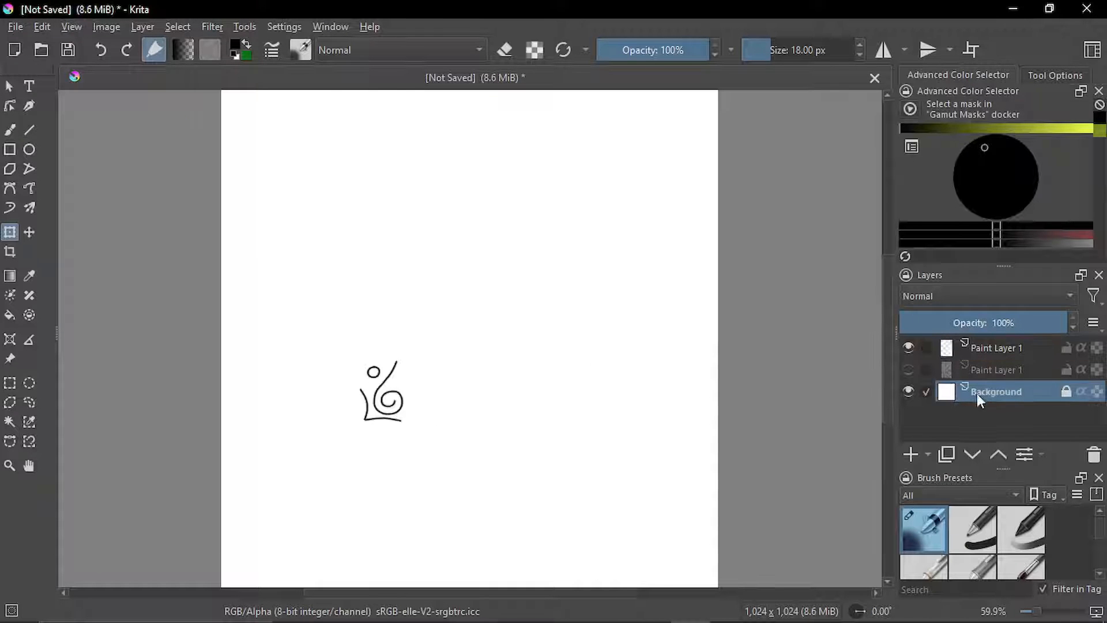
click(9, 315)
click(747, 261)
click(1067, 391)
click(645, 363)
click(1015, 350)
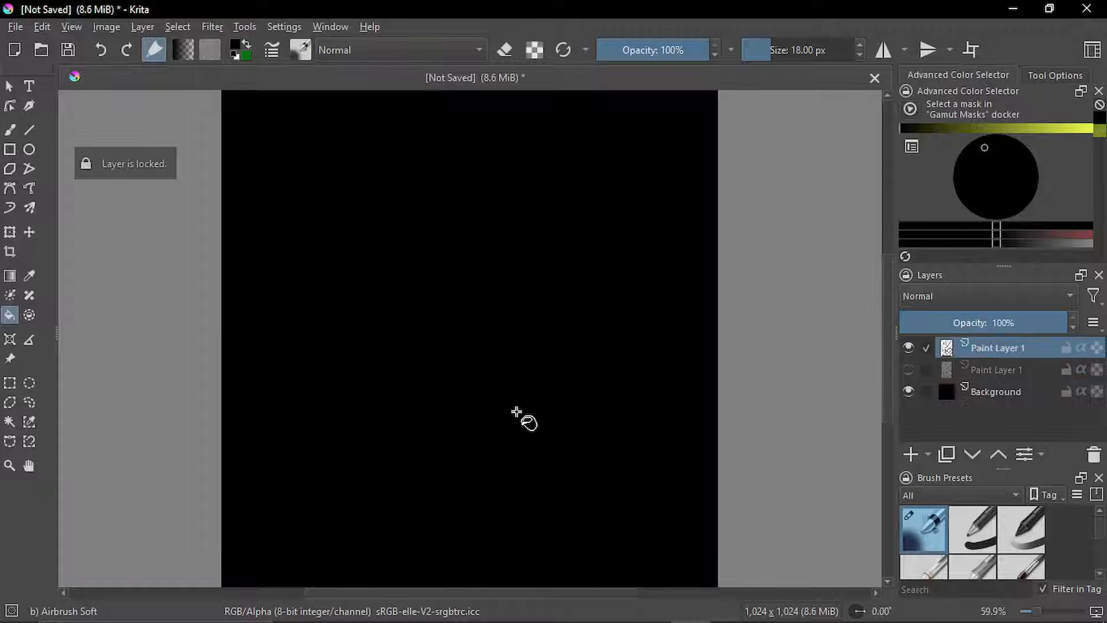
Invert the small symbol to white, move it to the canvas's left edge and duplicate its layer.
key(ctrl+i)
key(ctrl+t)
drag(257, 406, 247, 412)
right_click(1005, 348)
click(933, 145)
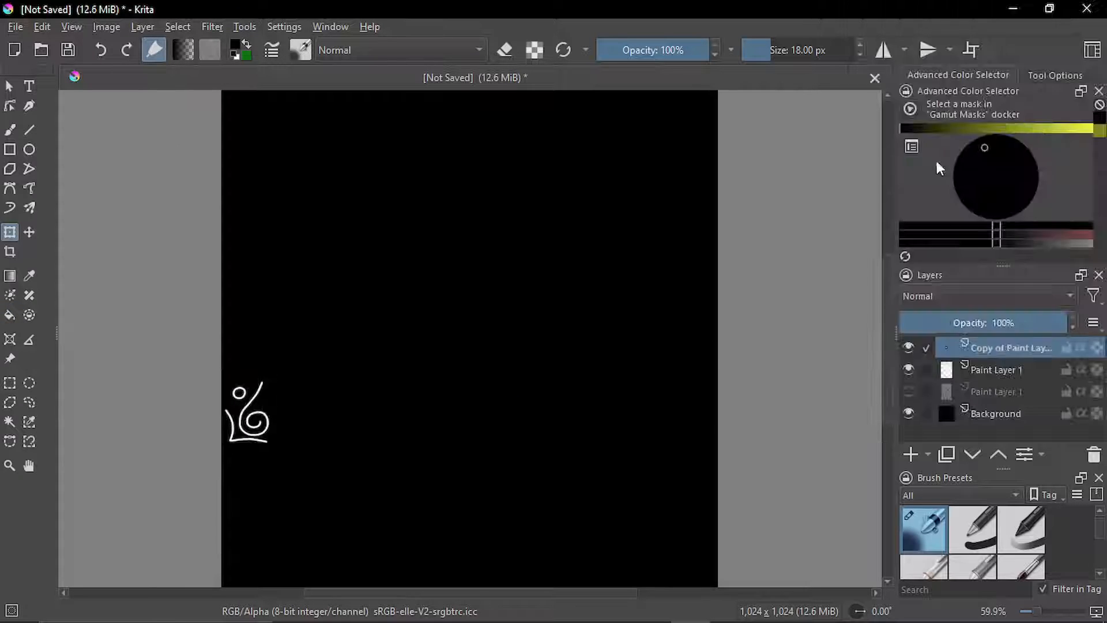
Mirror the copied symbol horizontally, place it beside the original and merge the two symbol layers.
click(252, 431)
right_click(257, 397)
click(334, 290)
drag(258, 426, 394, 412)
ctrl+click(1003, 370)
right_click(1003, 370)
click(956, 248)
Duplicate the merged mirrored pair and place the copy directly to its right.
right_click(992, 348)
click(916, 145)
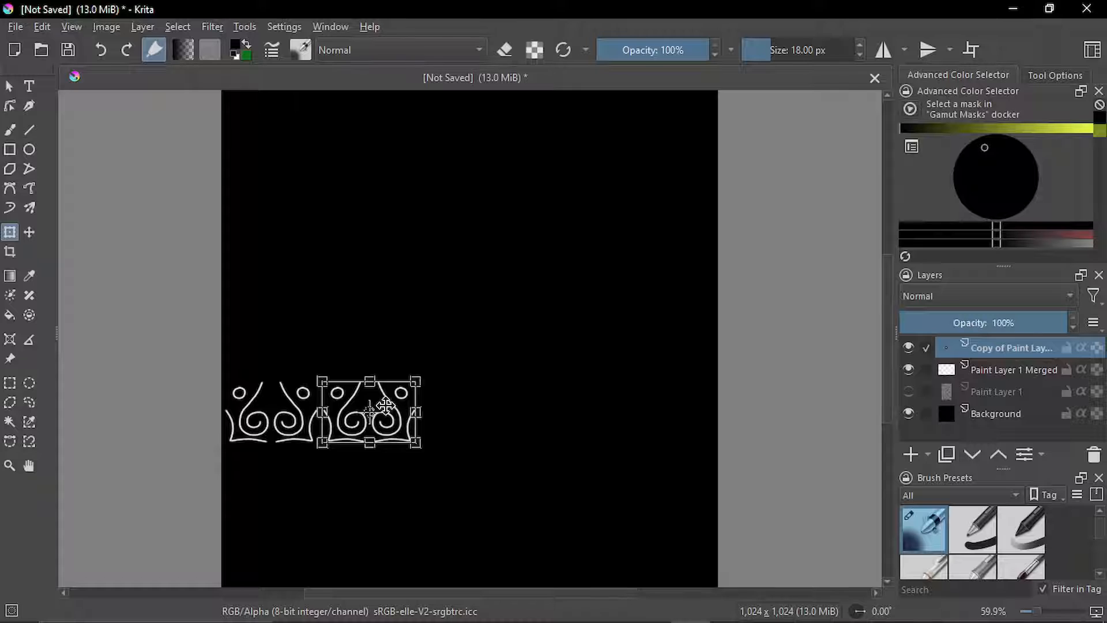
key(Return)
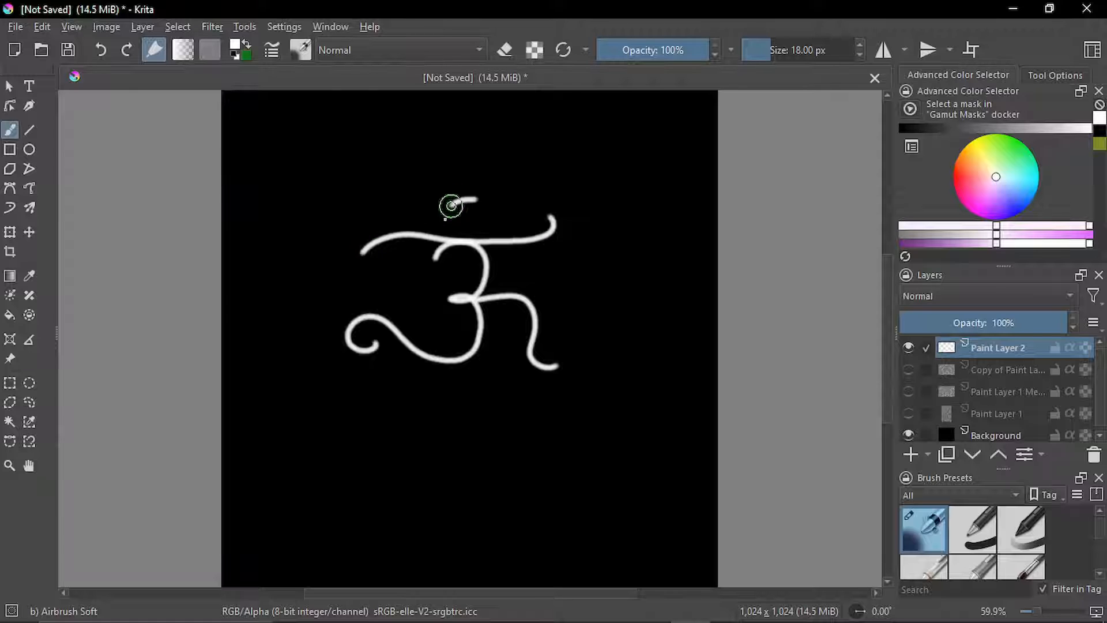
Shrink the white Om-like symbol on Paint Layer 2 and move it to the canvas's left edge.
key(ctrl+t)
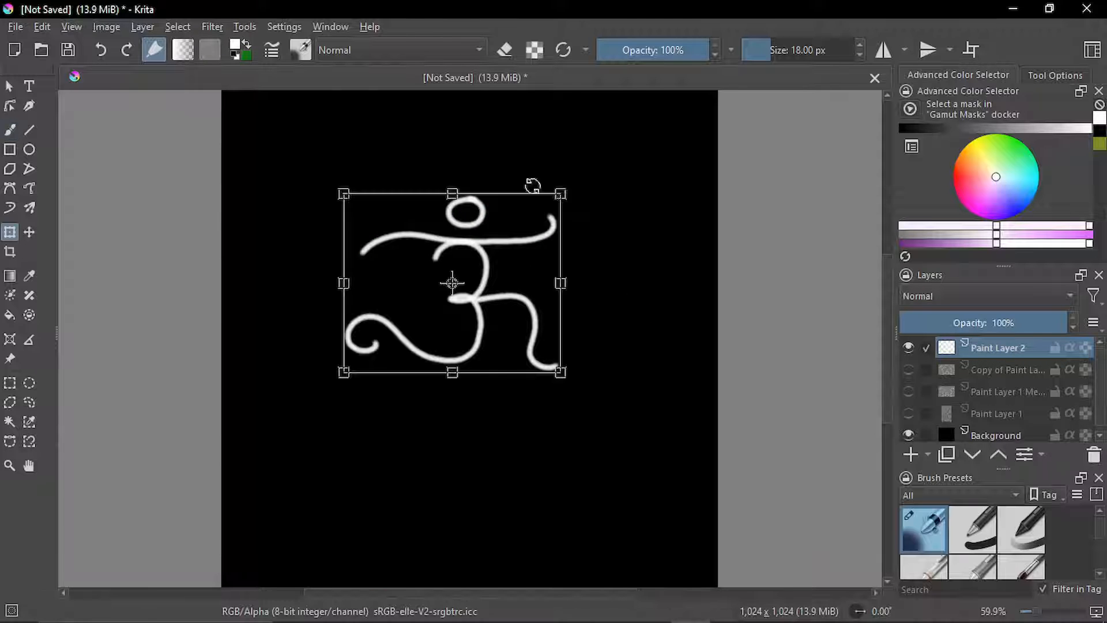
drag(547, 190, 420, 291)
drag(415, 334, 294, 413)
right_click(998, 347)
key(Escape)
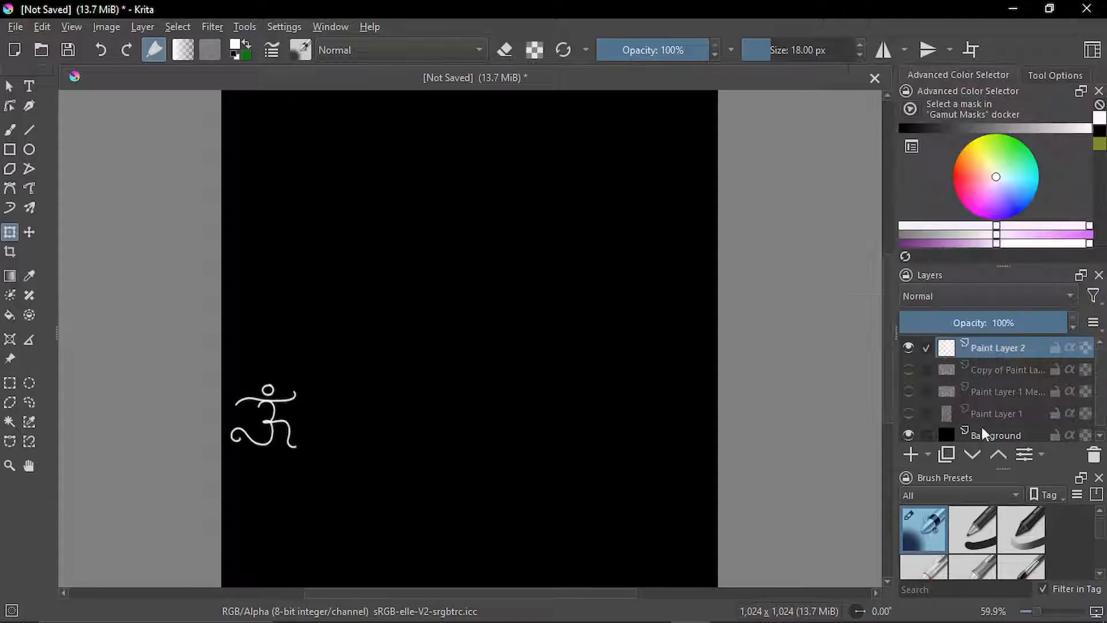
Duplicate the small Om-like symbol, place the copy beside it and merge both into one layer.
right_click(998, 347)
click(939, 152)
drag(265, 416, 341, 417)
right_click(981, 370)
click(928, 246)
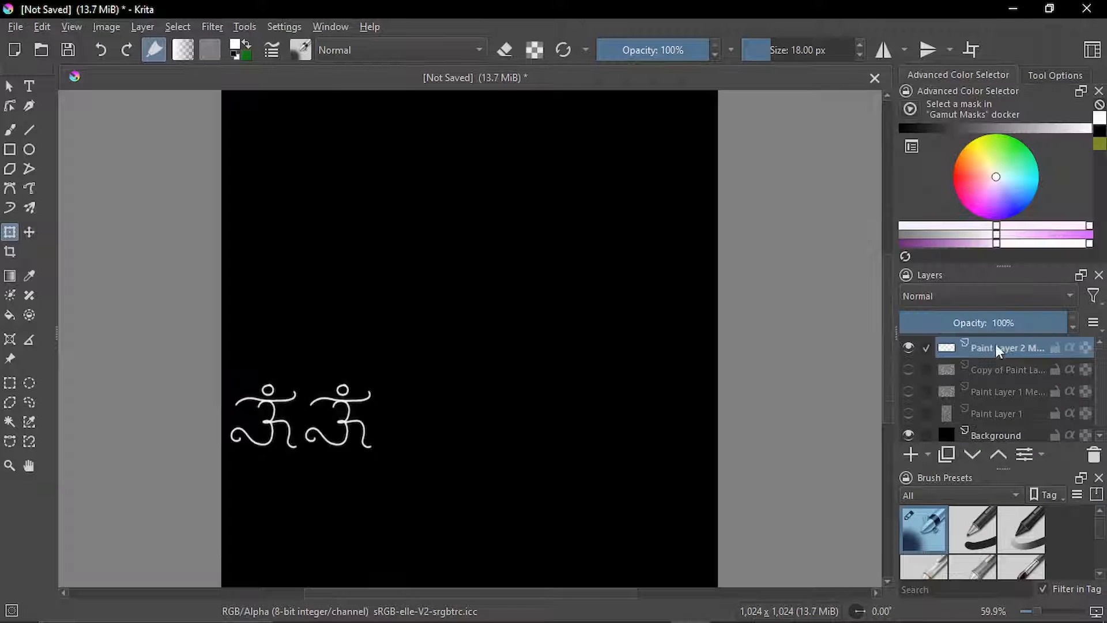
right_click(998, 348)
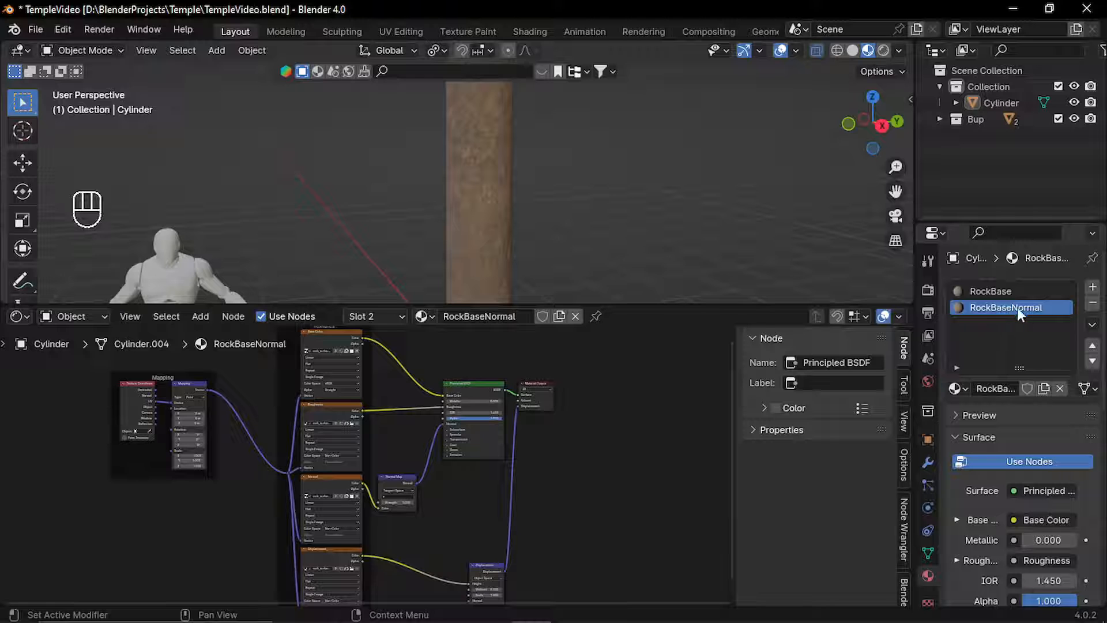
In Blender, paste the Patterns_PillersA.png image texture node into the RockBaseNormal node tree and set its color space to Non-Color.
scroll(507, 514, up, 3)
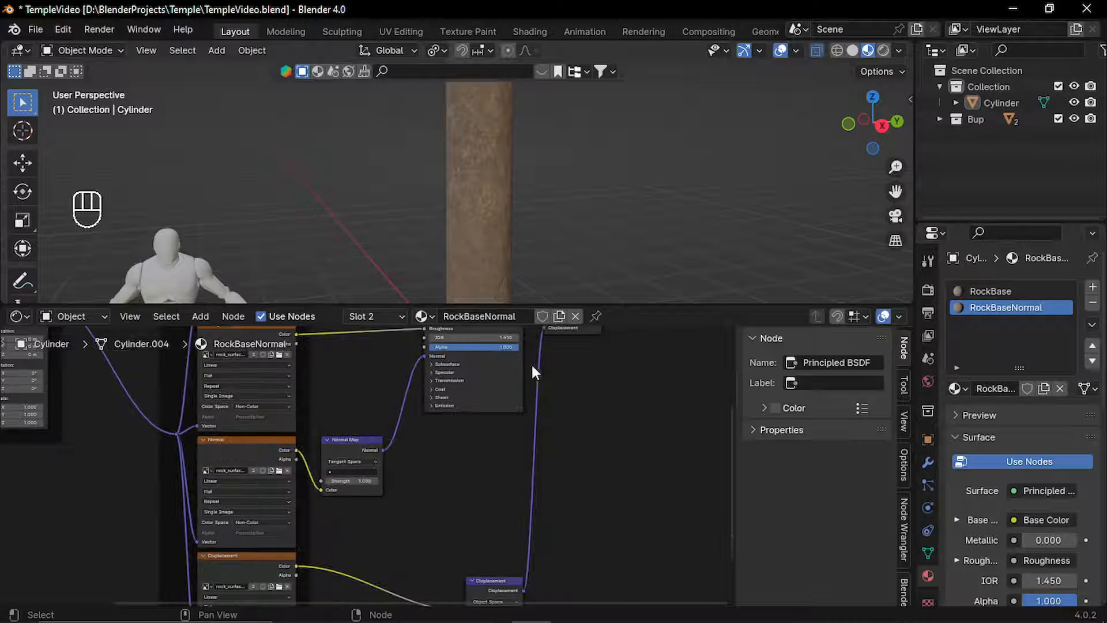
middle_drag(587, 460, 599, 405)
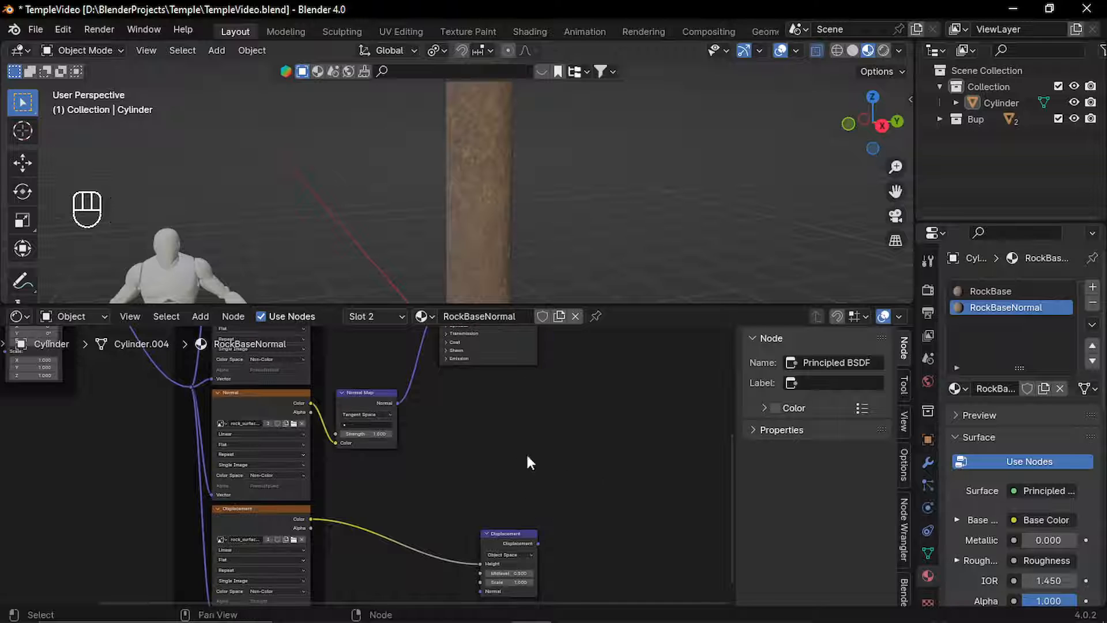
ctrl+scroll(530, 463, left, 5)
key(ctrl+v)
drag(257, 454, 205, 456)
middle_drag(299, 484, 246, 460)
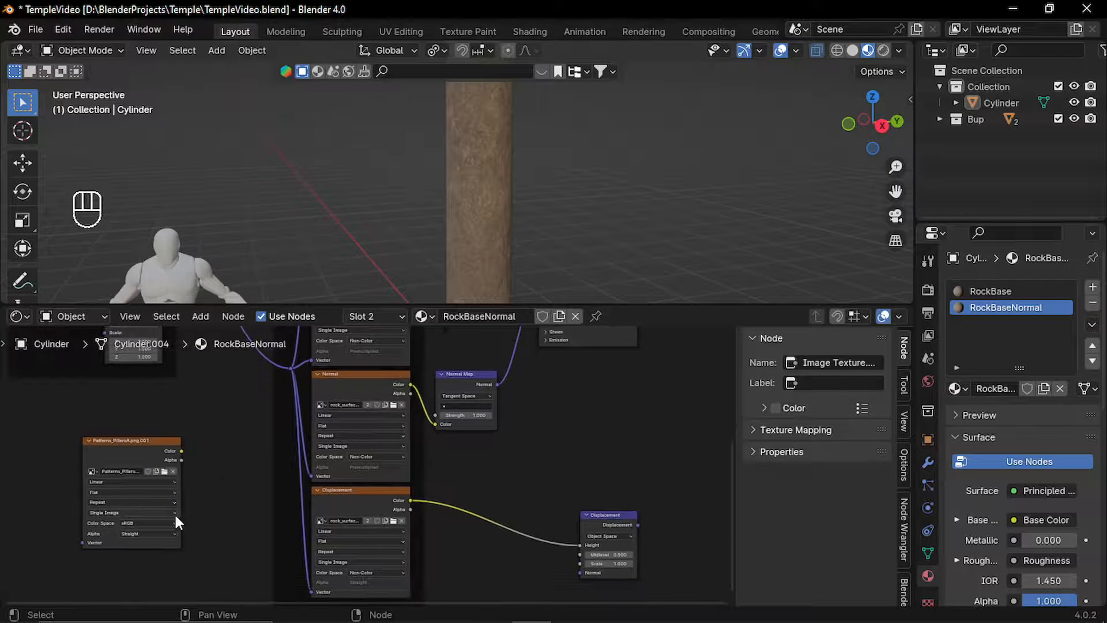
click(159, 522)
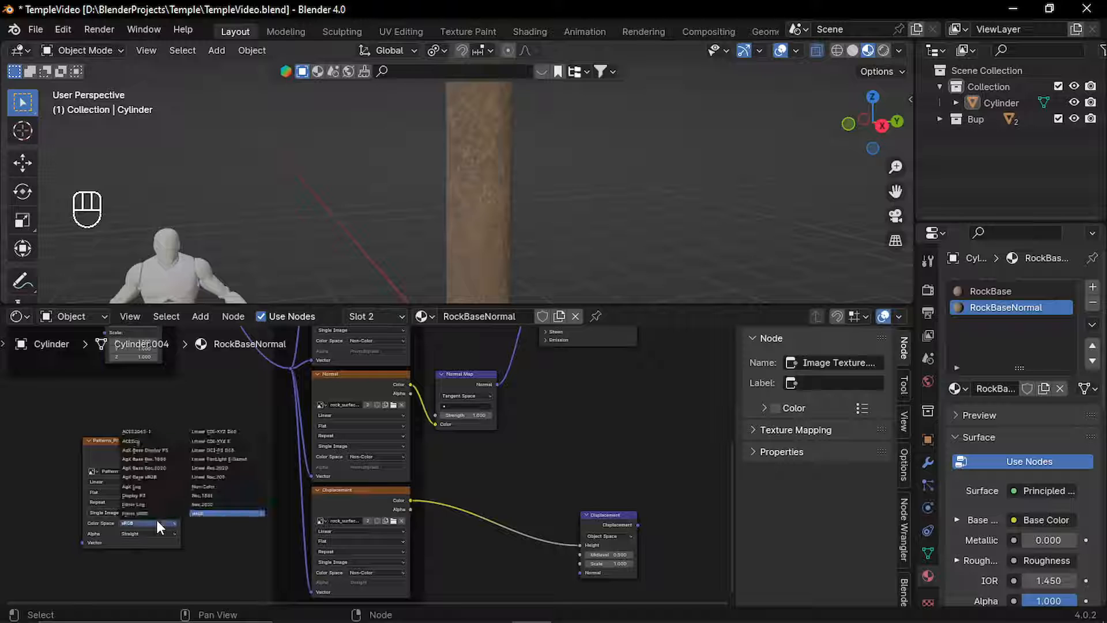
click(213, 486)
click(144, 445)
Add a Bump node beside the Normal Map node and feed the Normal Map's output into its Normal input.
scroll(516, 417, up, 3)
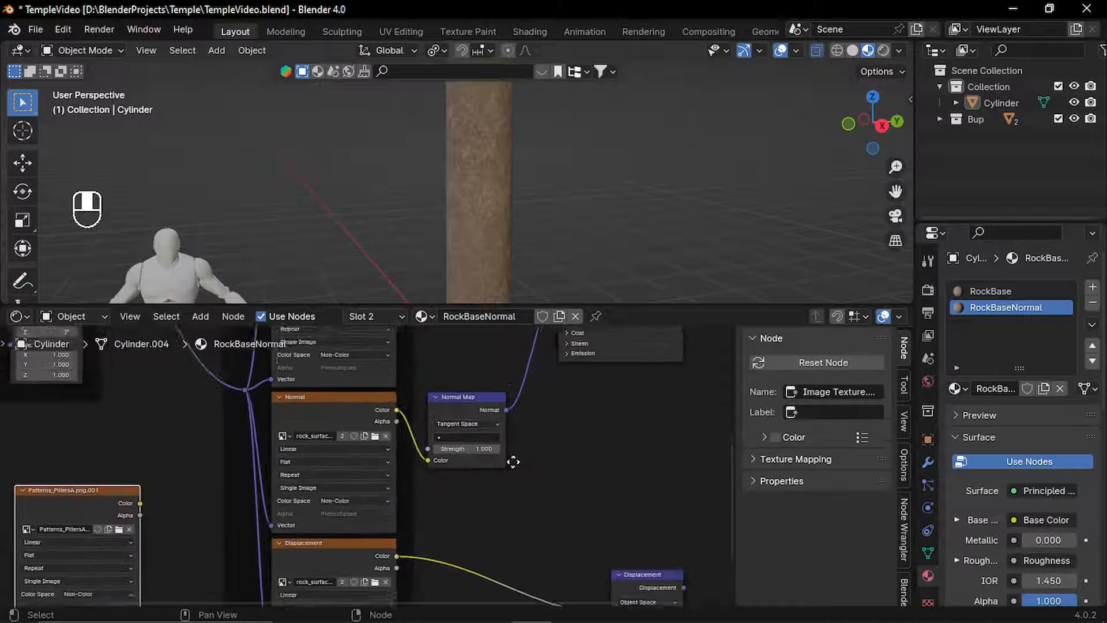
key(shift+a)
text(bump)
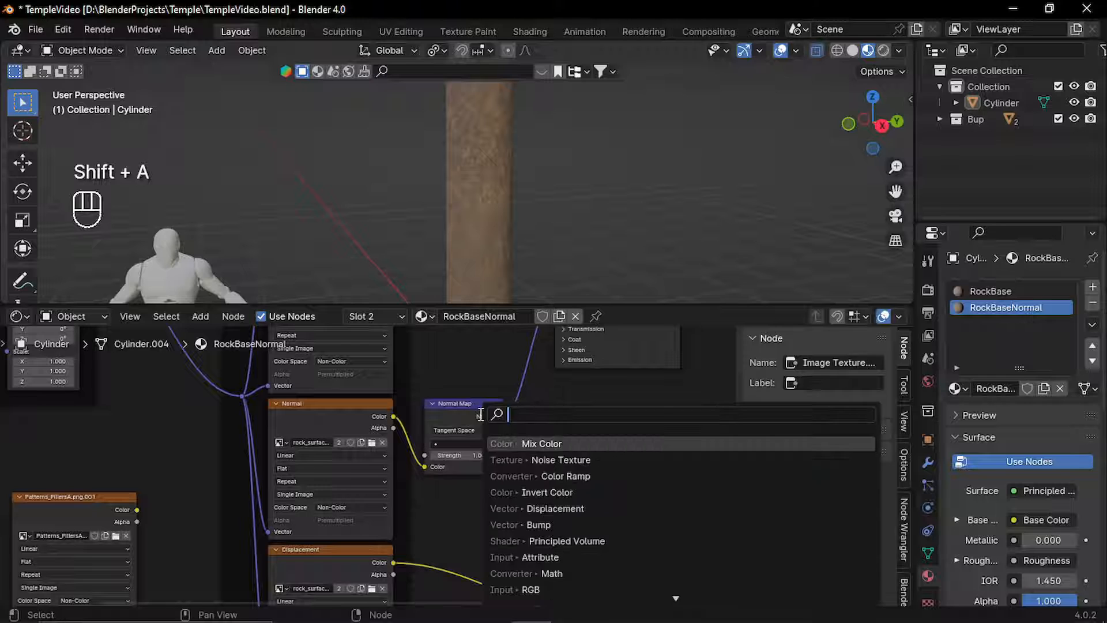
key(Return)
click(528, 419)
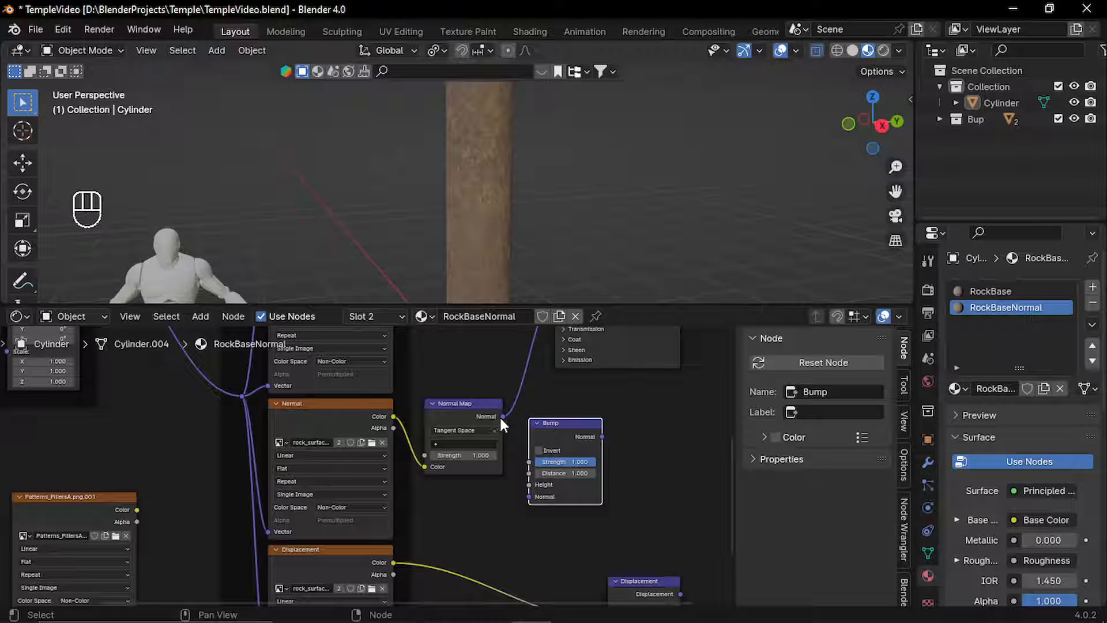
drag(502, 416, 528, 499)
drag(572, 427, 575, 424)
Connect the pattern texture's Color to the Bump node's Height, and the Bump output to the Principled BSDF's Normal input.
drag(71, 500, 108, 471)
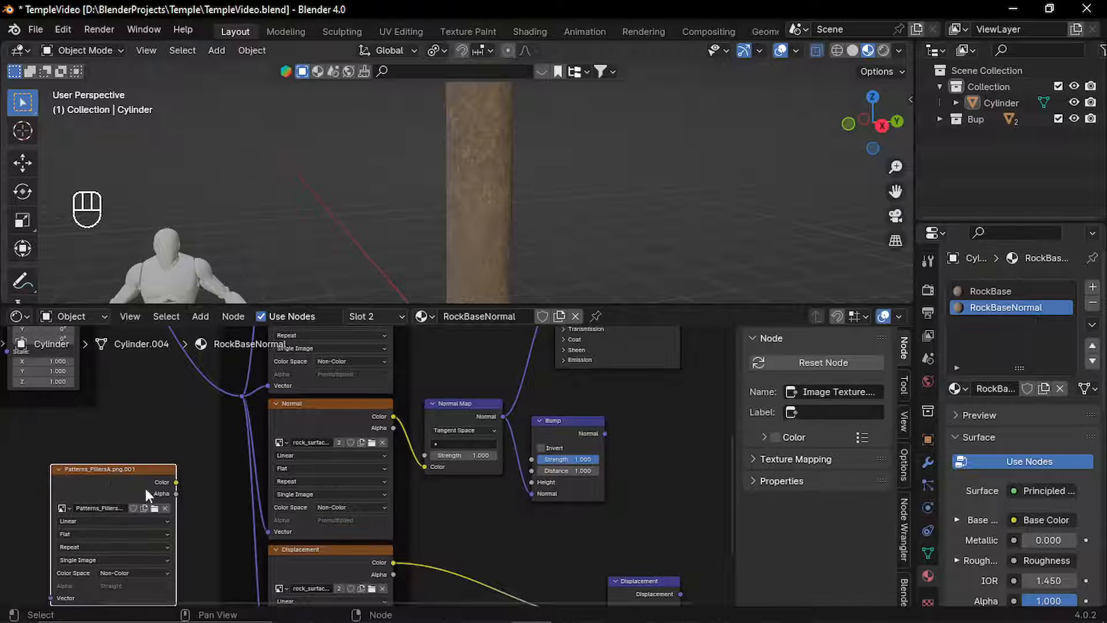
drag(178, 483, 531, 482)
middle_drag(600, 488, 515, 540)
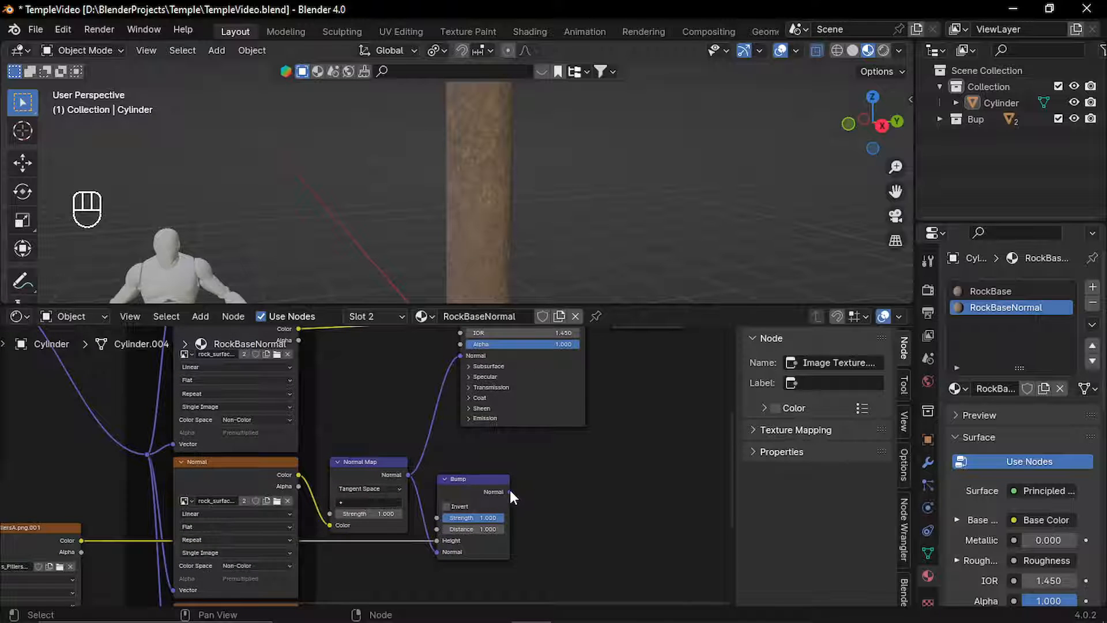
drag(510, 491, 463, 369)
click(376, 480)
click(501, 514)
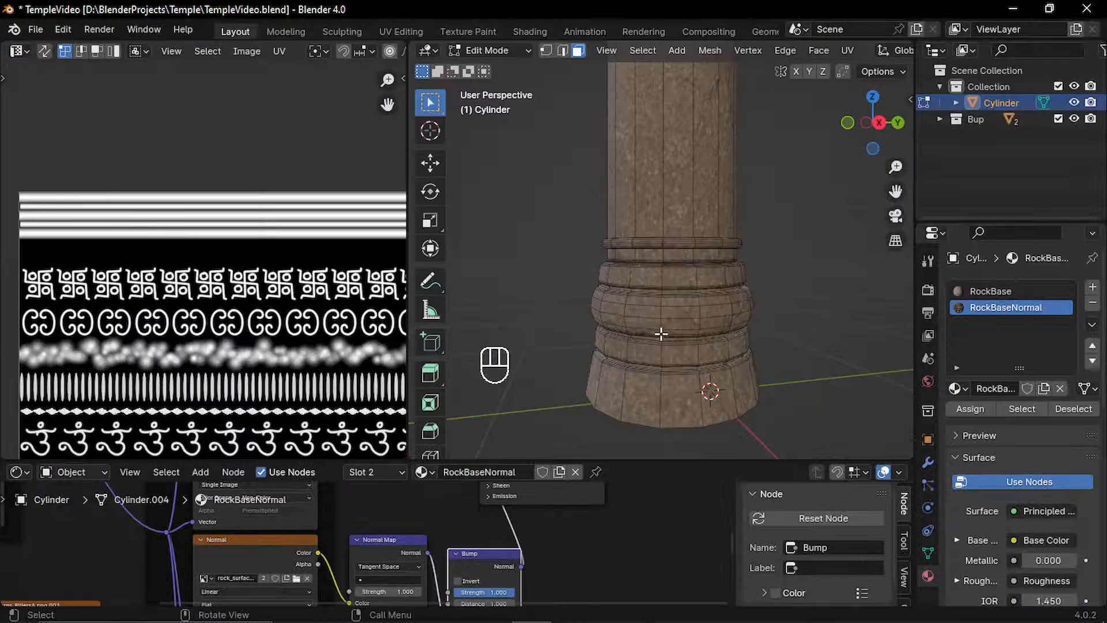
Select the lowest face ring of the column base and move its UV strip onto the texture's bottom ornament row.
alt+click(712, 402)
scroll(285, 344, down, 3)
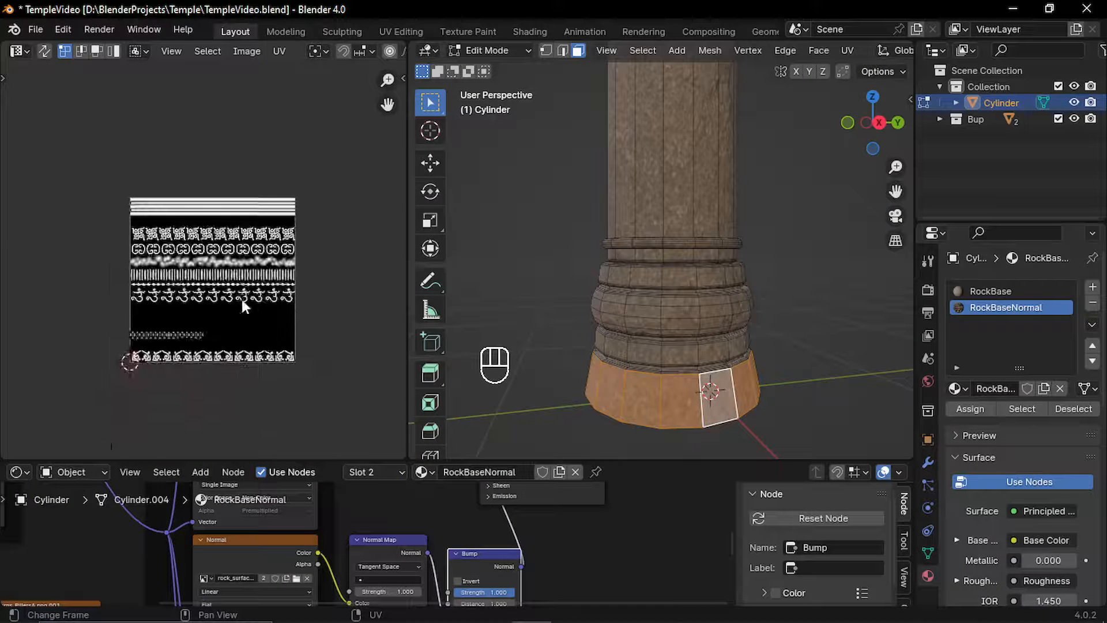
scroll(242, 299, up, 2)
scroll(40, 366, down, 2)
middle_drag(130, 362, 130, 343)
drag(79, 333, 211, 360)
scroll(209, 364, up, 1)
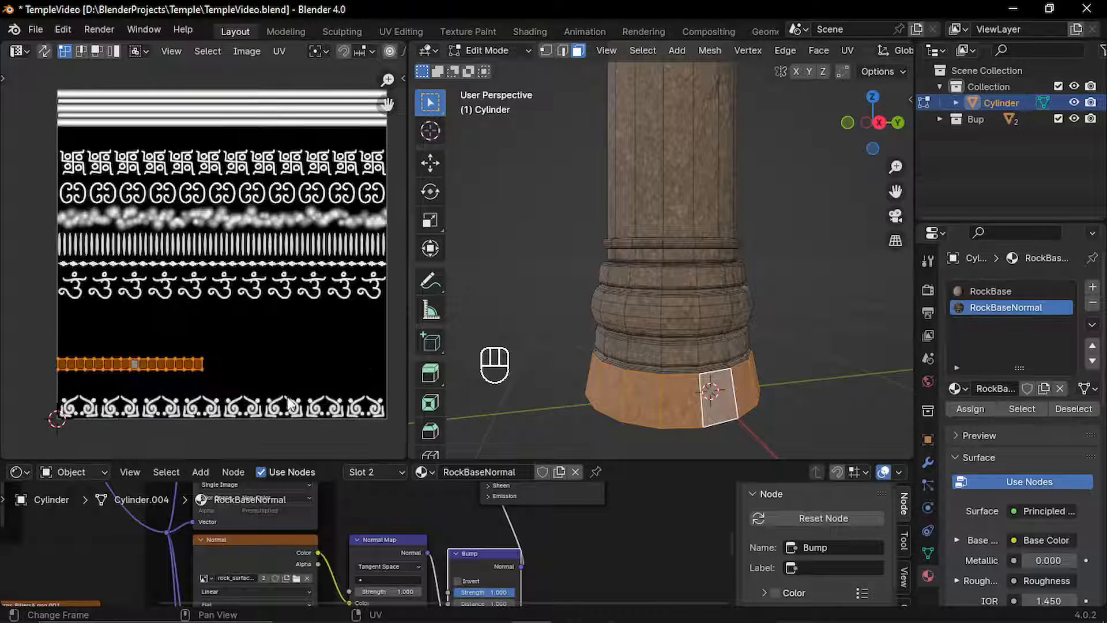
middle_drag(208, 365, 203, 327)
key(g)
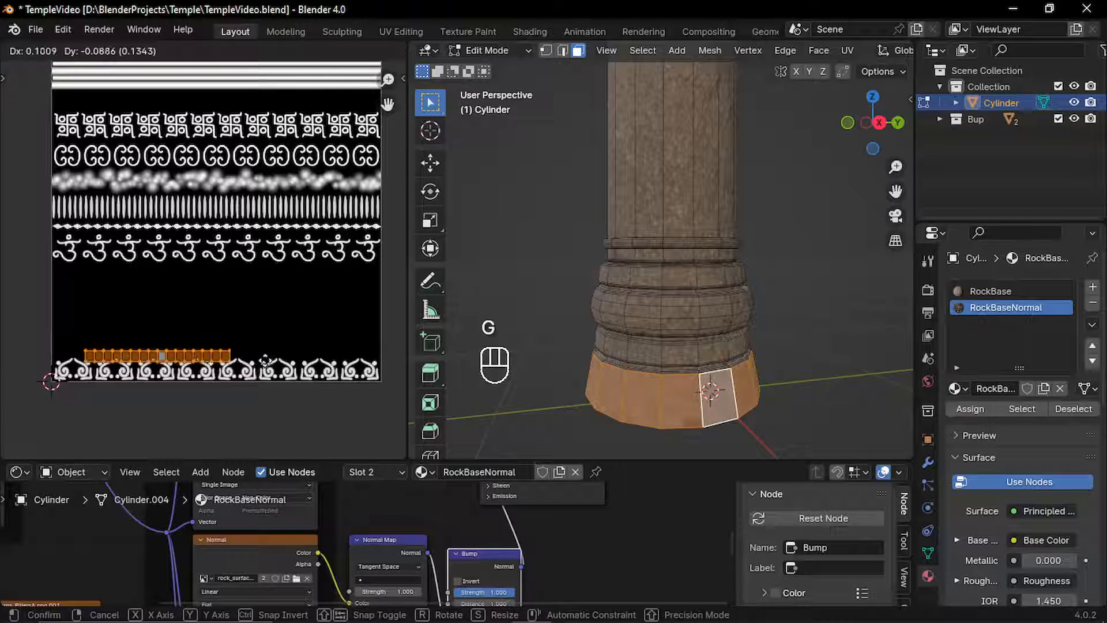
click(310, 378)
Scale the UV strip up about 2.5 times, fine-tune its position and size to the bottom ornament row, and leave Edit Mode.
key(s)
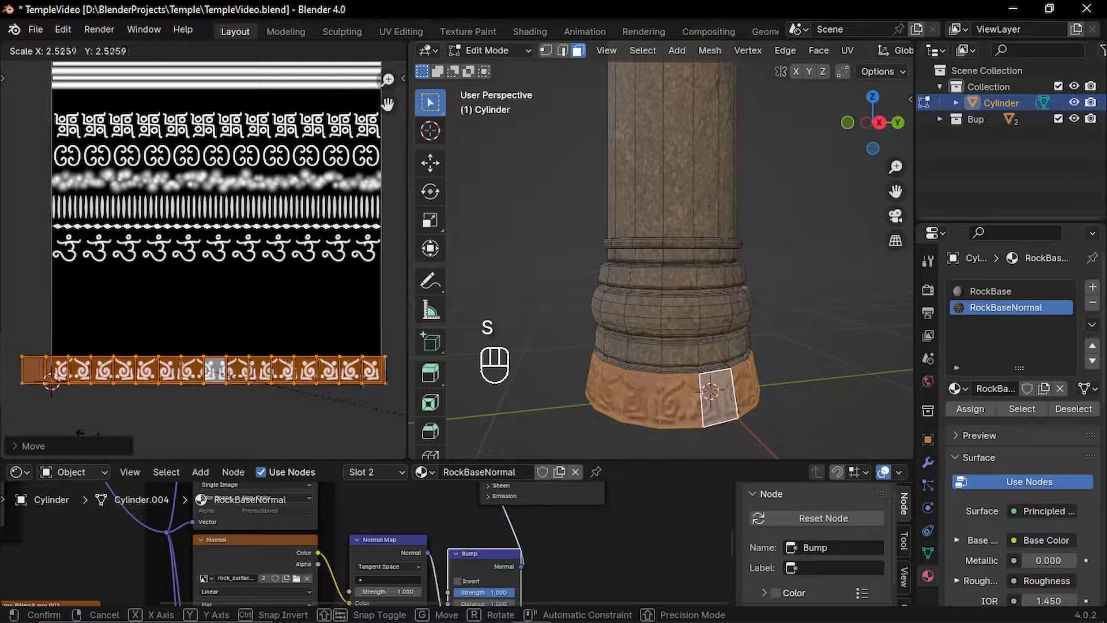
click(111, 432)
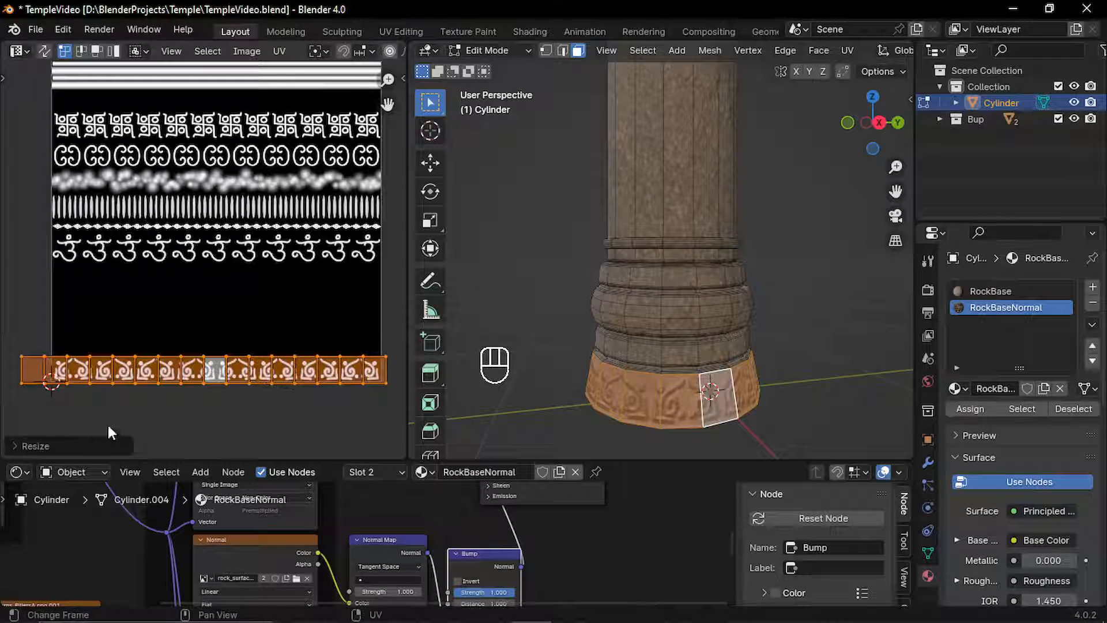
key(g)
click(265, 412)
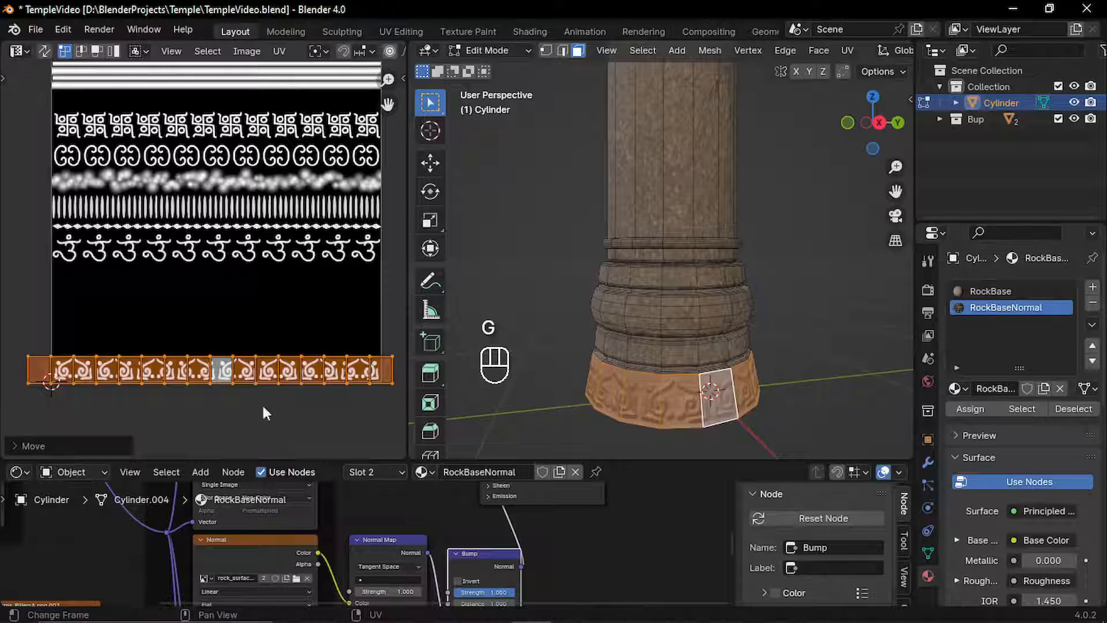
key(s)
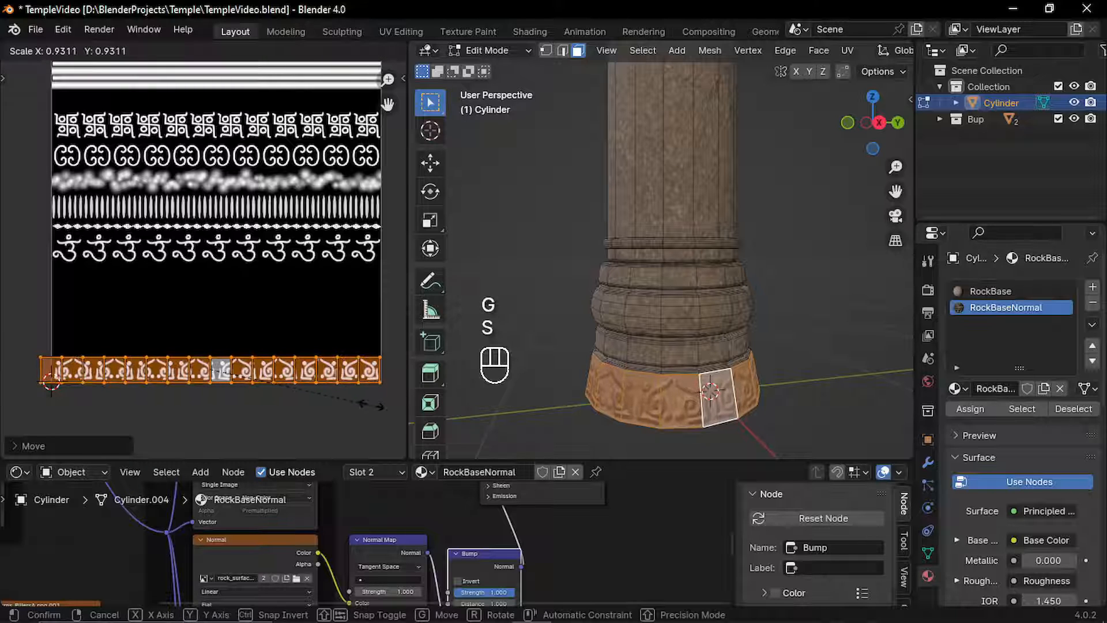
click(372, 412)
key(Tab)
Set the Bump node's strength to 0.7 after trying 0.2 and 0.5 on the column base.
middle_drag(821, 386, 685, 361)
click(685, 361)
scroll(511, 545, up, 2)
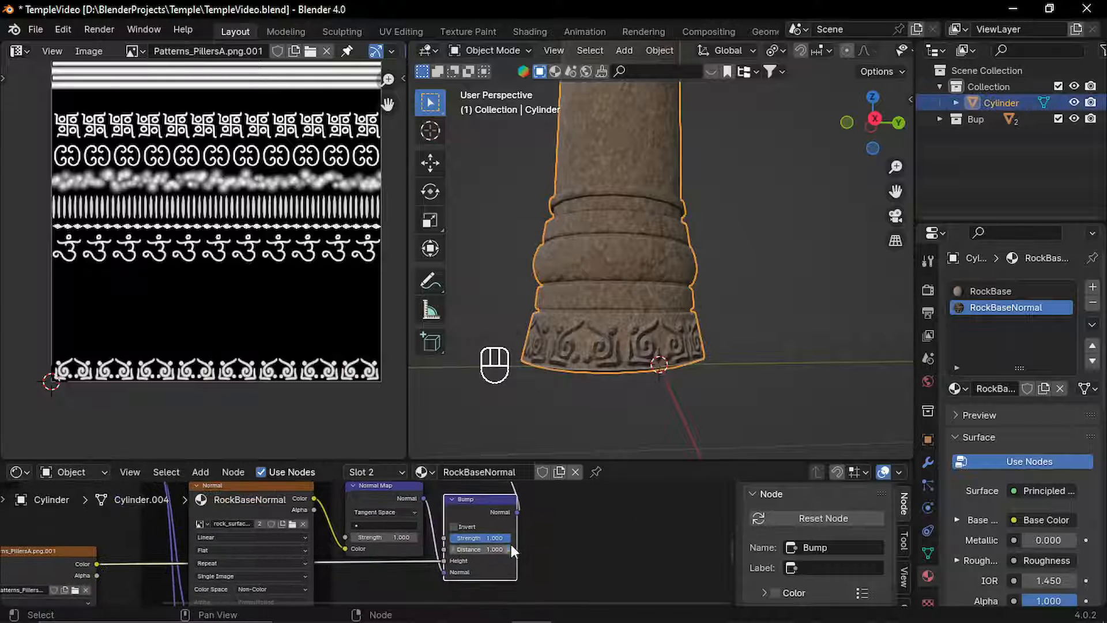
scroll(511, 535, up, 1)
click(552, 537)
text(0)
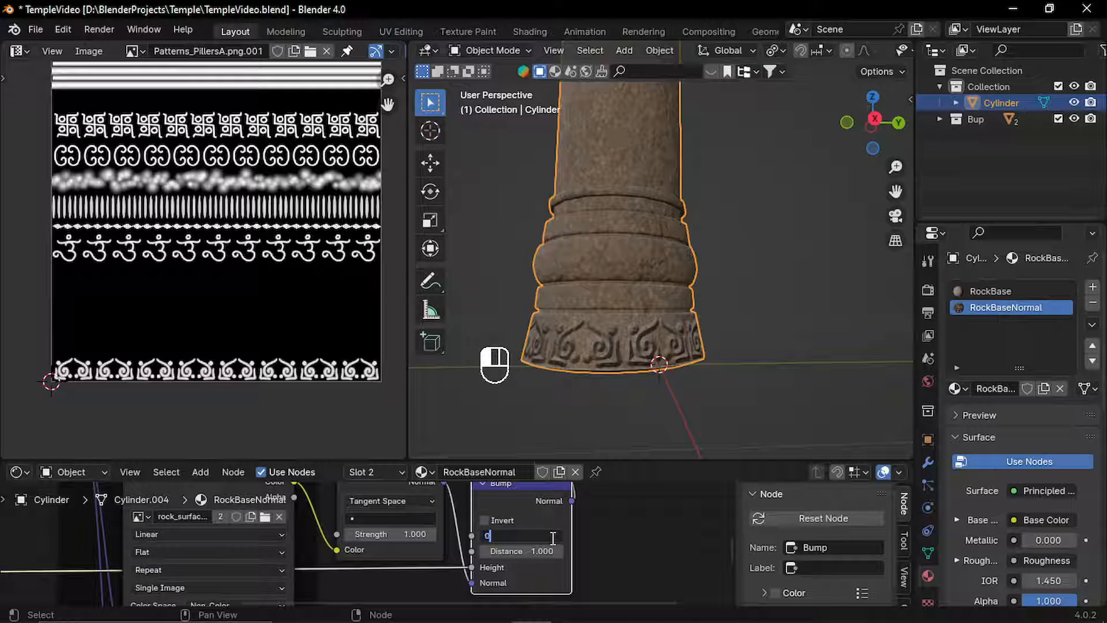
text(.2)
key(Return)
click(552, 538)
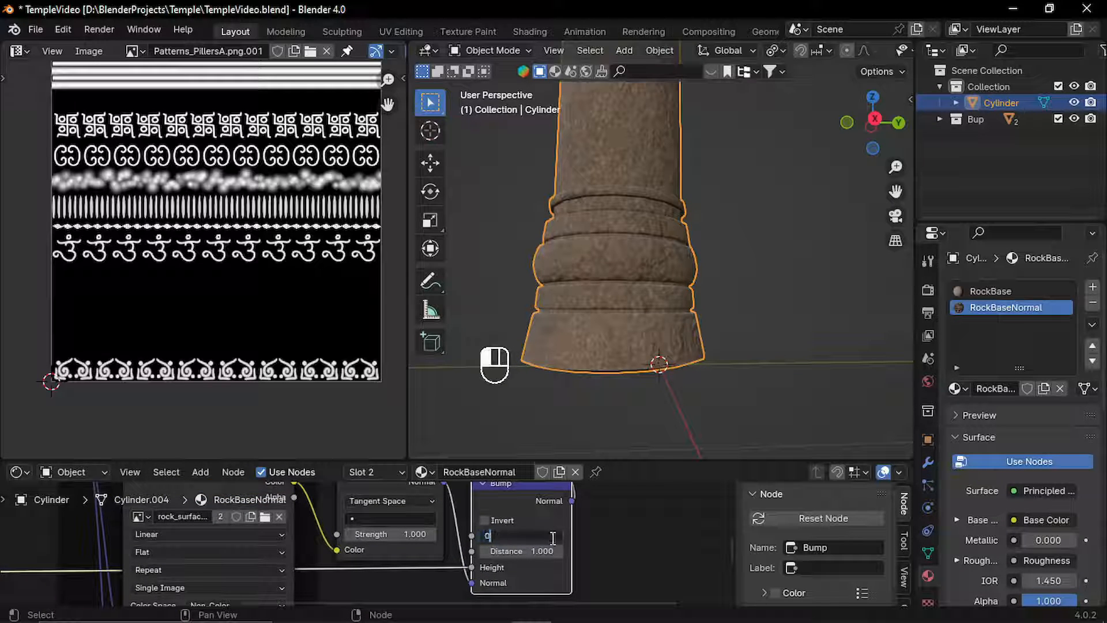
click(551, 538)
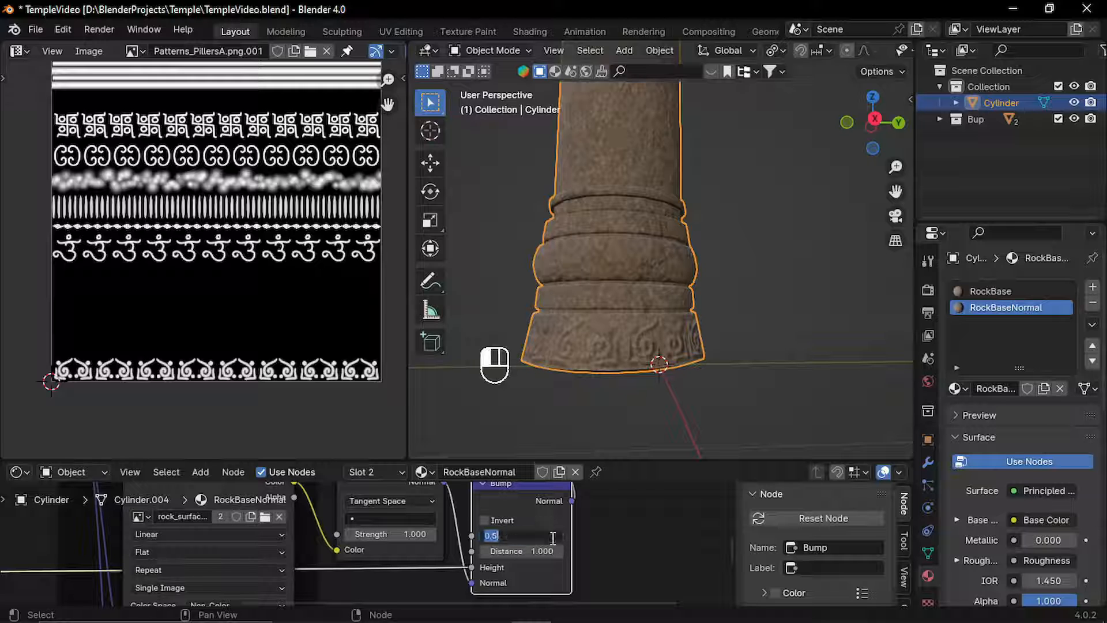
text(0.7)
key(Return)
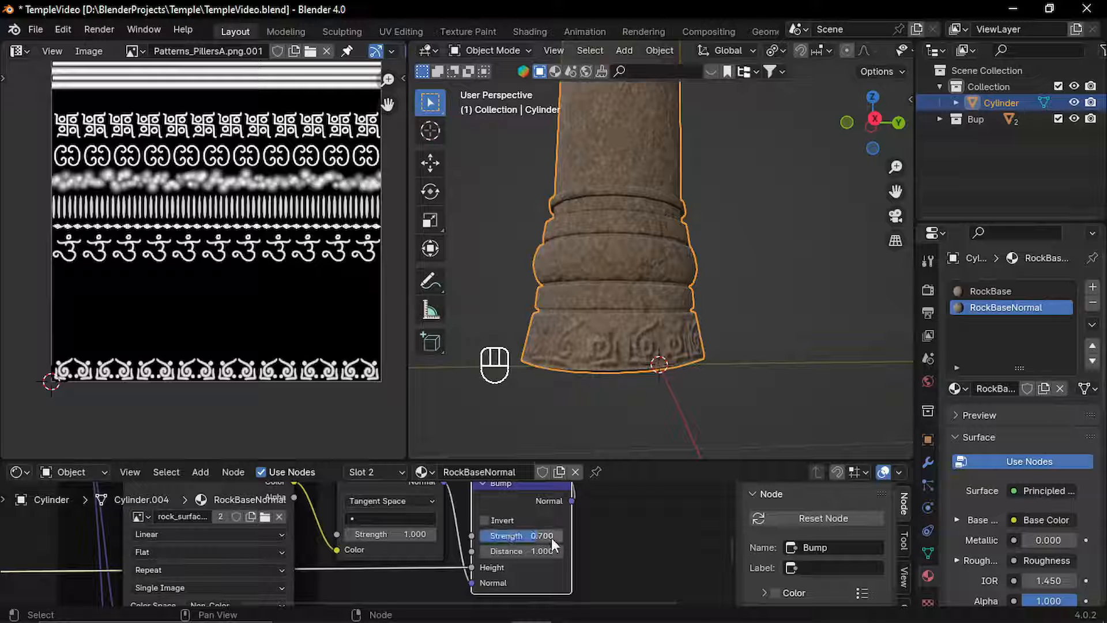
Select all the face loops of the column base's bulging middle ring in Edit Mode.
click(746, 273)
mouse_move(632, 298)
middle_down()
mouse_move(795, 313)
mouse_move(625, 308)
mouse_move(624, 364)
mouse_move(643, 313)
middle_up()
click(640, 316)
key(Tab)
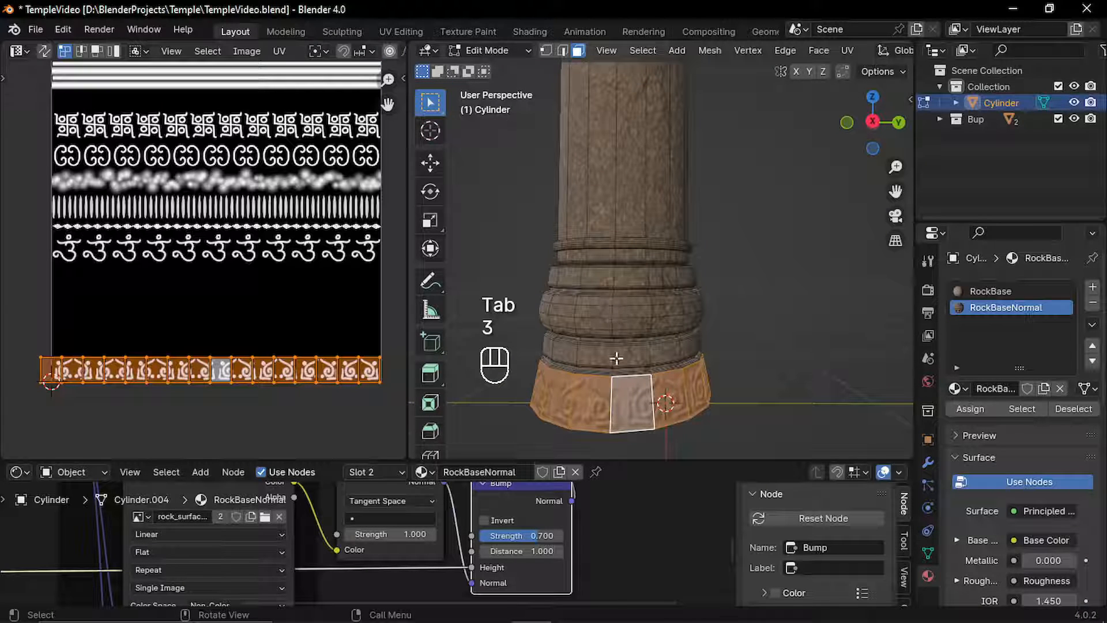
alt+click(615, 311)
alt+shift+click(613, 323)
alt+shift+click(613, 332)
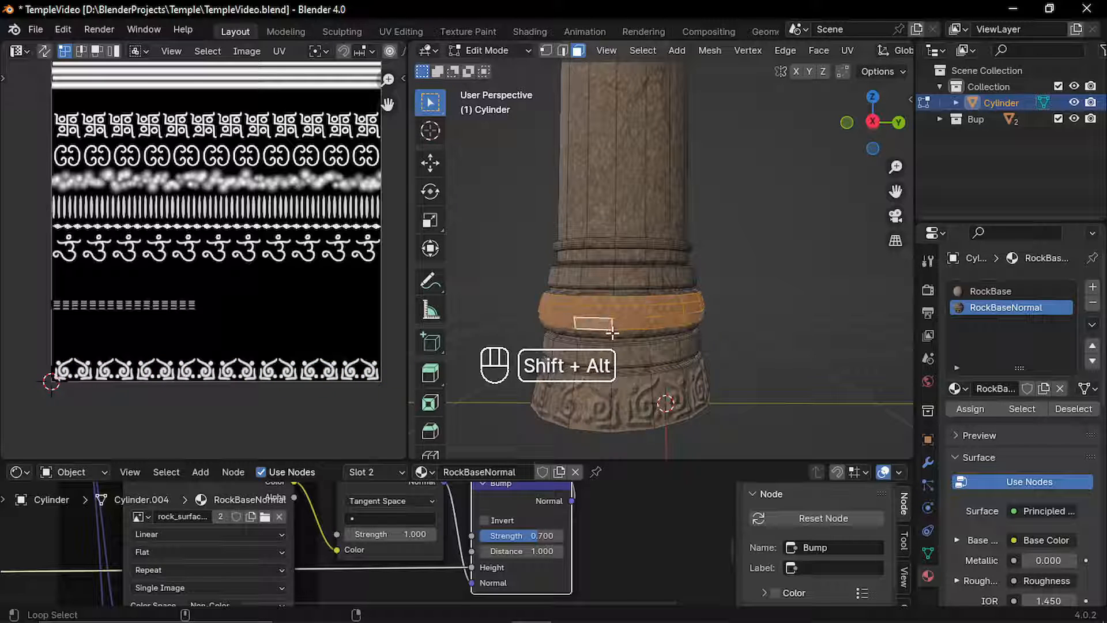
scroll(622, 305, up, 6)
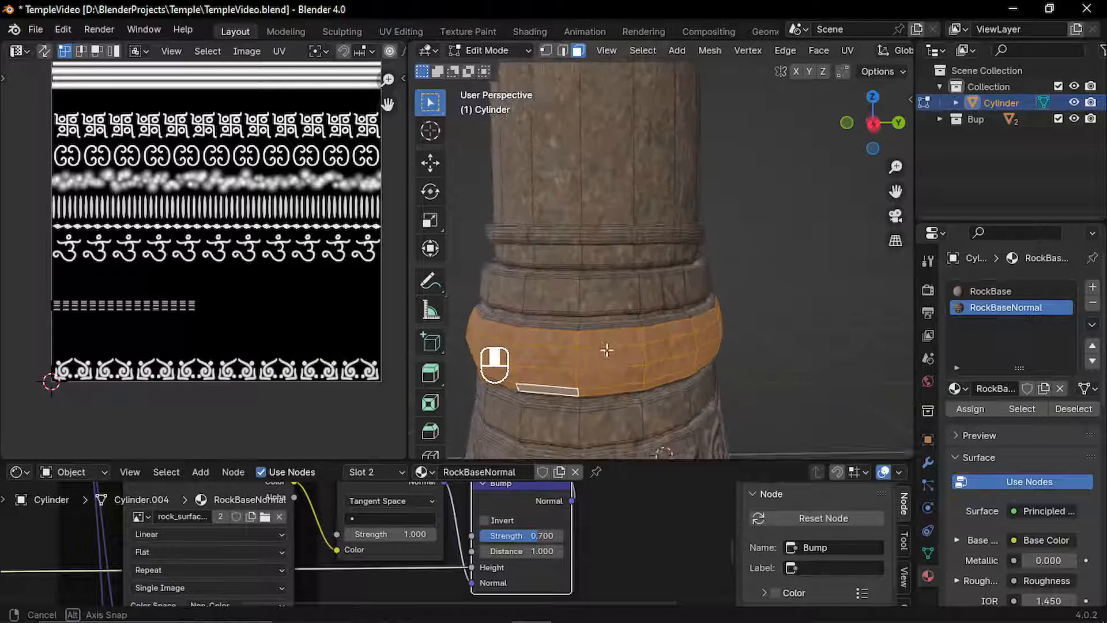
shift+middle_drag(574, 371, 662, 338)
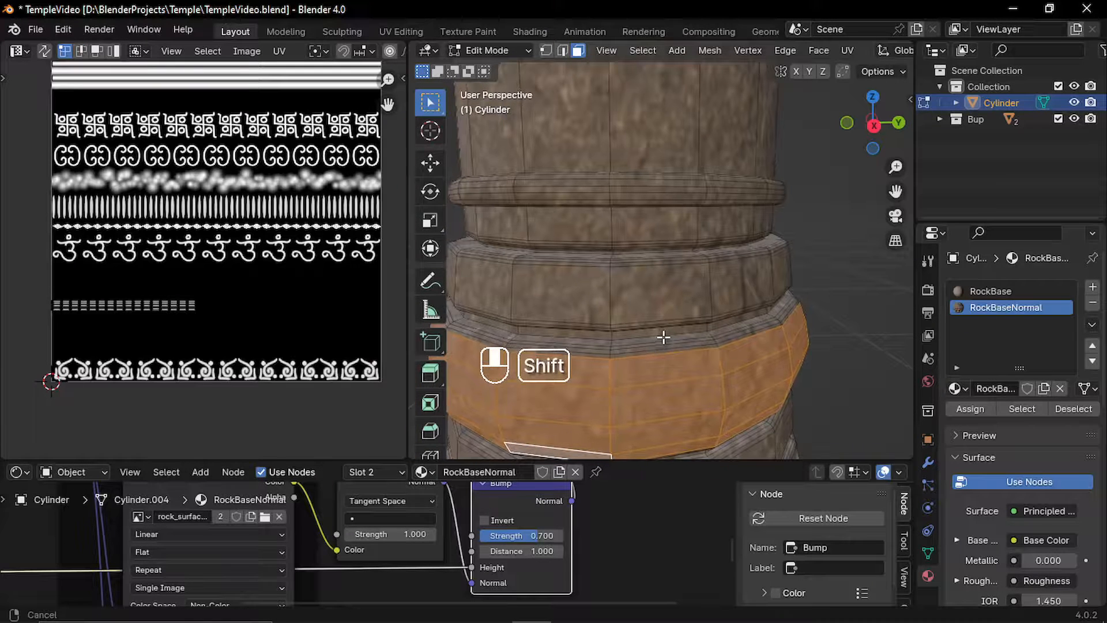
alt+shift+click(613, 355)
middle_drag(670, 387, 642, 323)
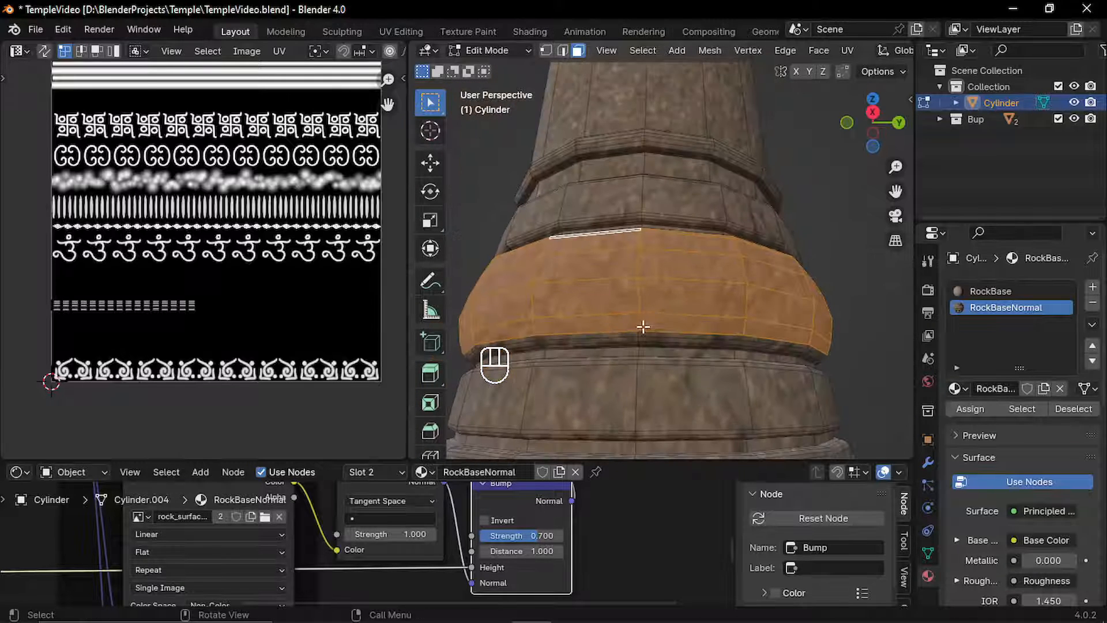
alt+shift+click(638, 330)
Scale the bulging ring's UV strip up about three times and move it onto the texture's Om symbol row.
scroll(276, 298, down, 3)
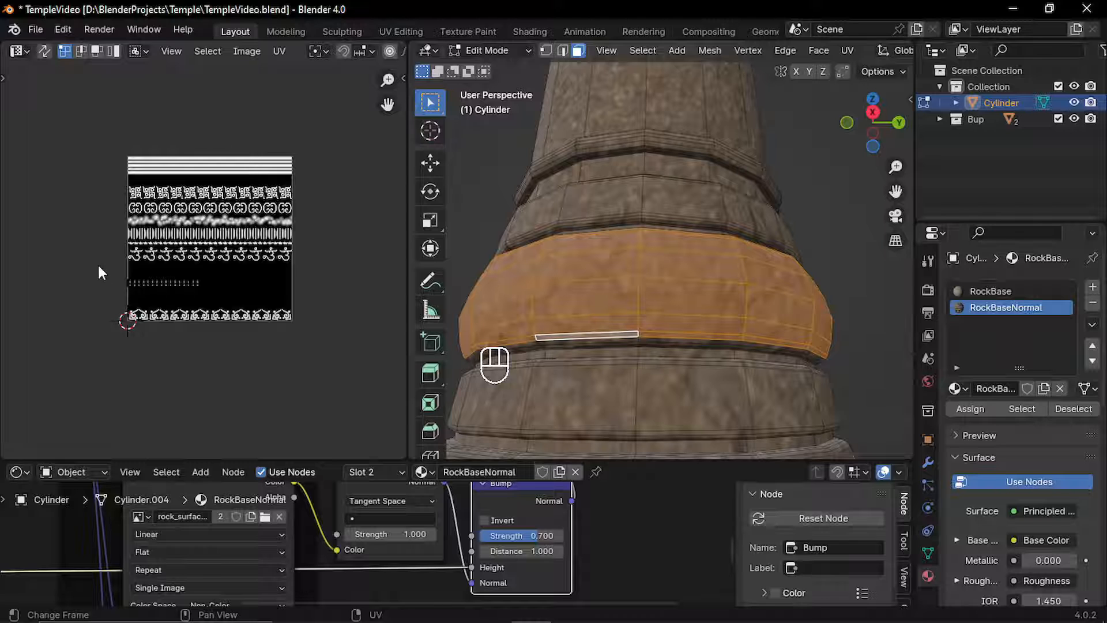
drag(98, 263, 240, 314)
scroll(231, 289, up, 2)
key(s)
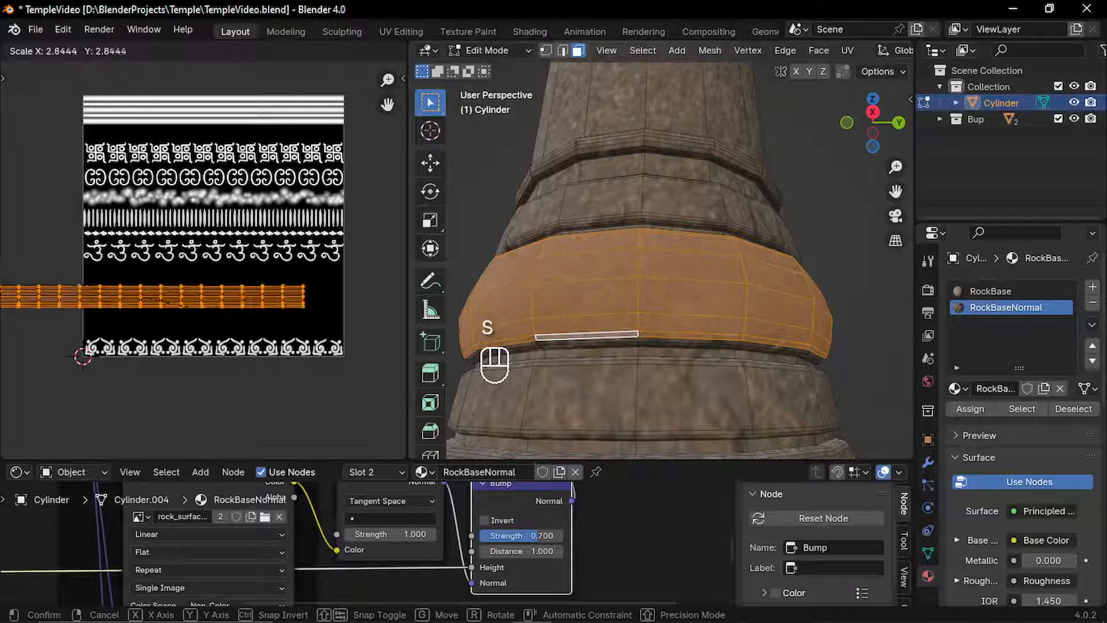
click(333, 346)
key(g)
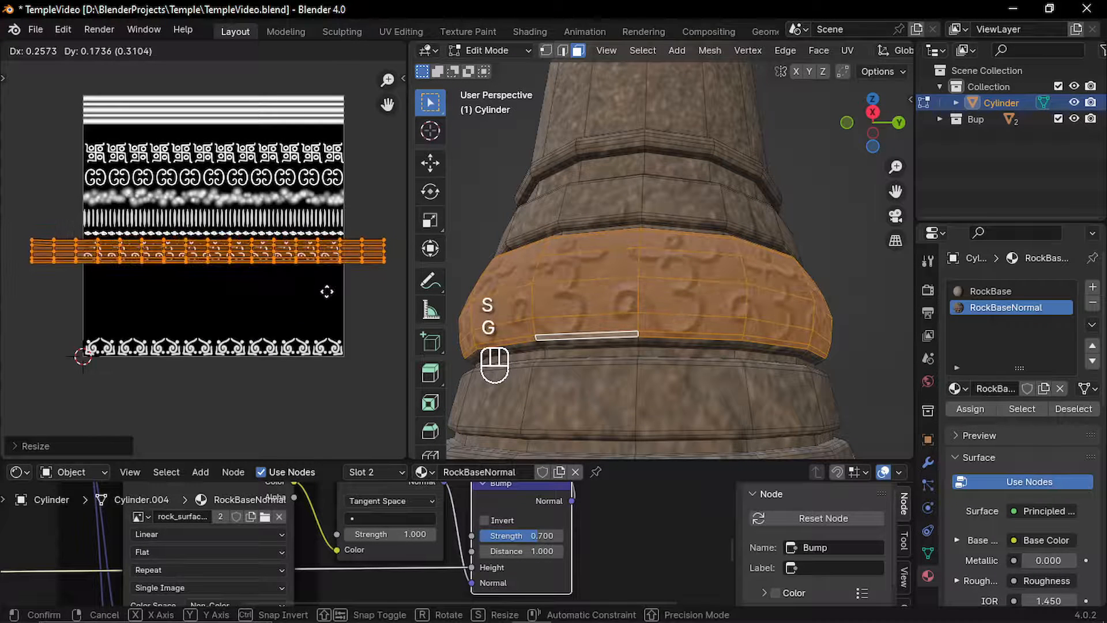
click(375, 308)
Fine-tune the UV strip's size and horizontal position so the Om symbols fit the ring, and leave Edit Mode.
key(s)
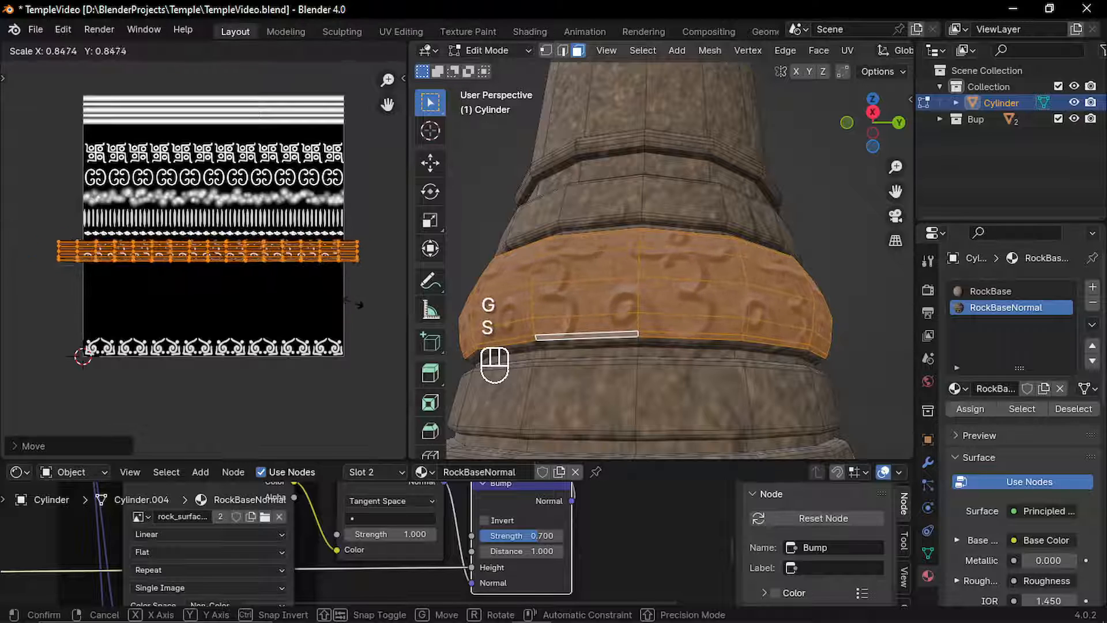
click(361, 306)
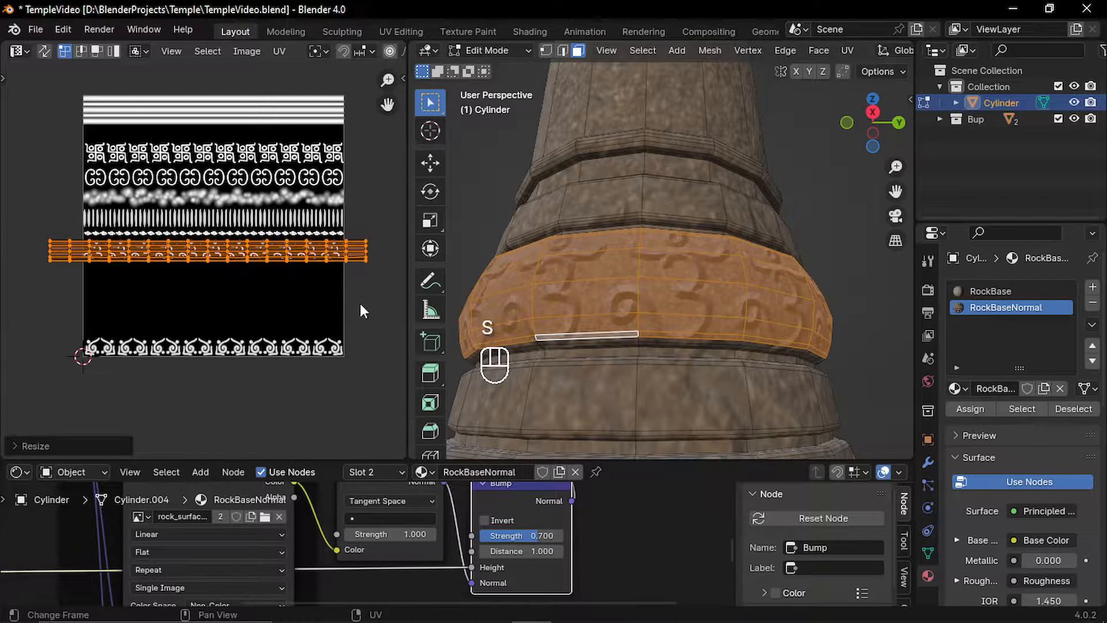
key(g)
click(306, 294)
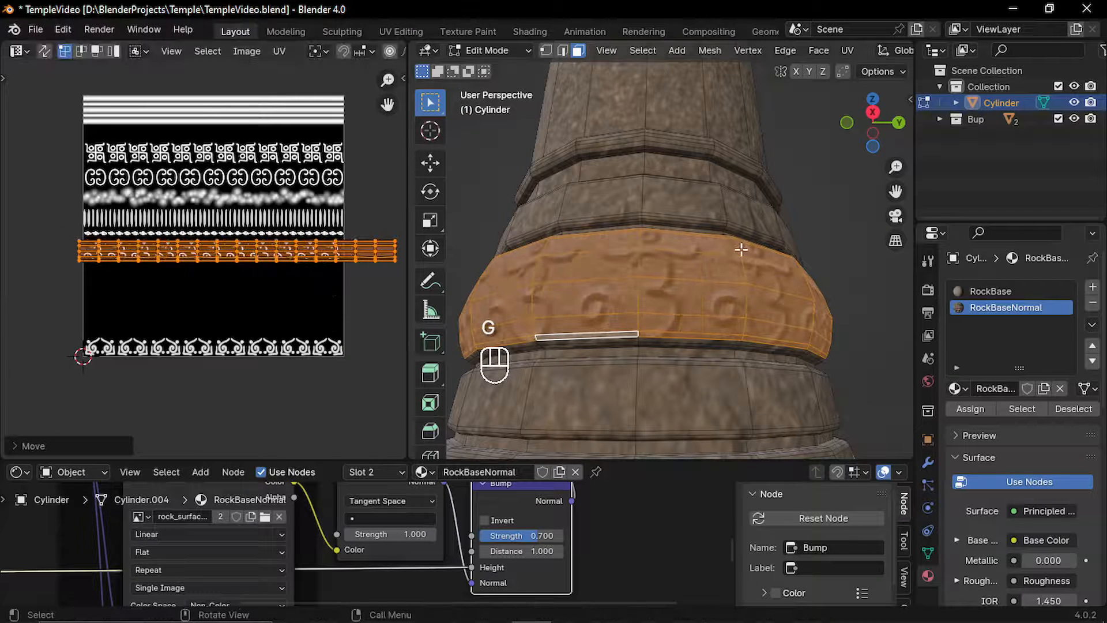
middle_drag(742, 249, 670, 308)
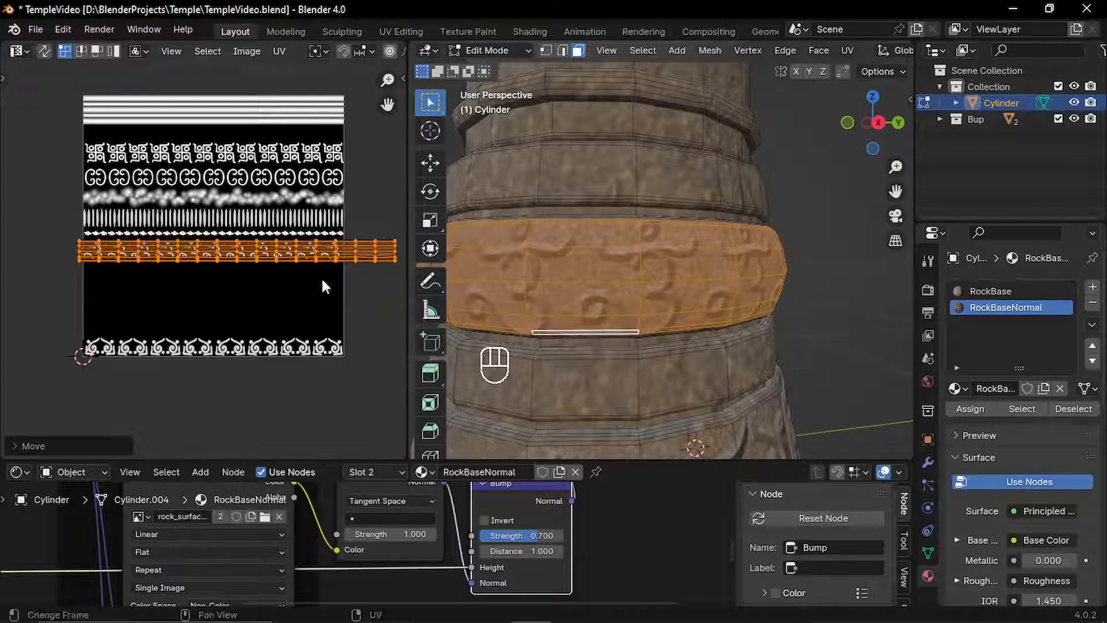
key(s)
click(342, 292)
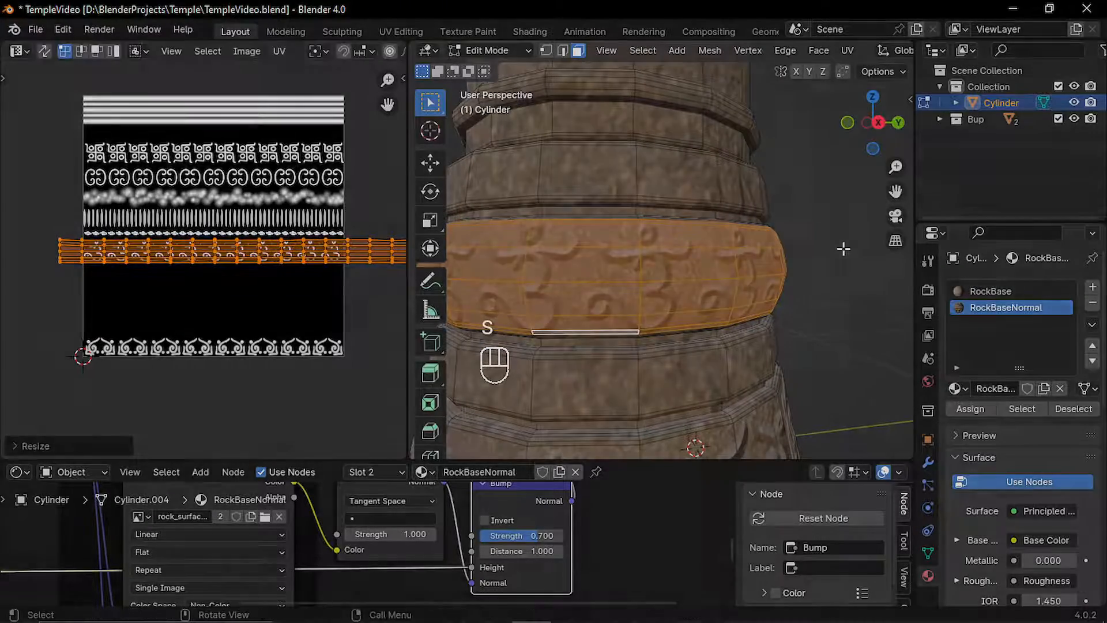
key(Tab)
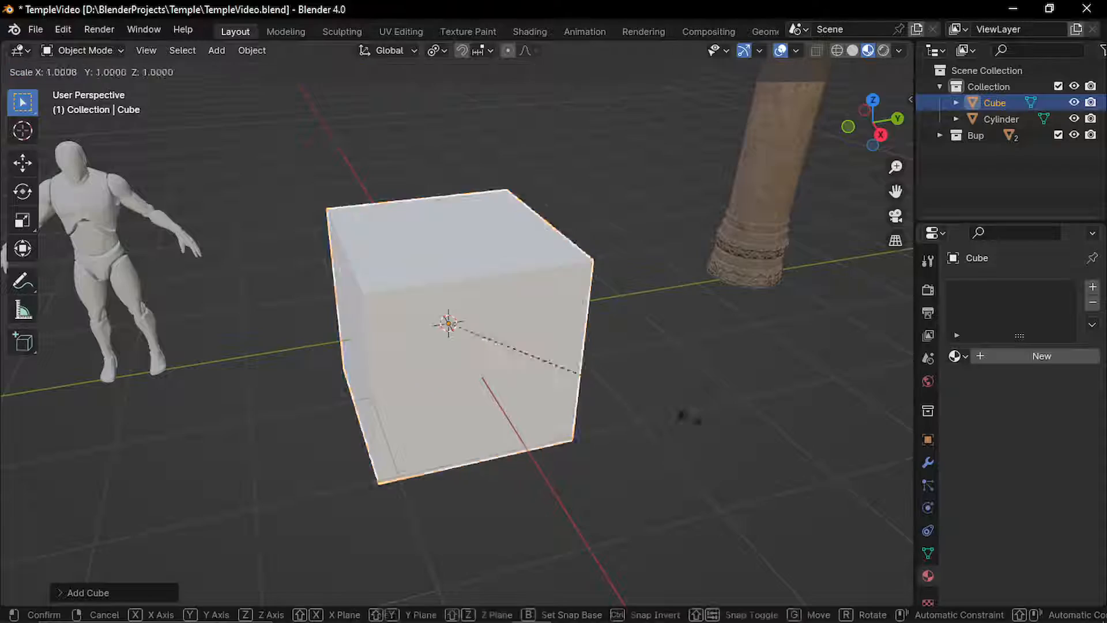
Flatten the new cube vertically into a thin square slab and apply its scale.
key(s)
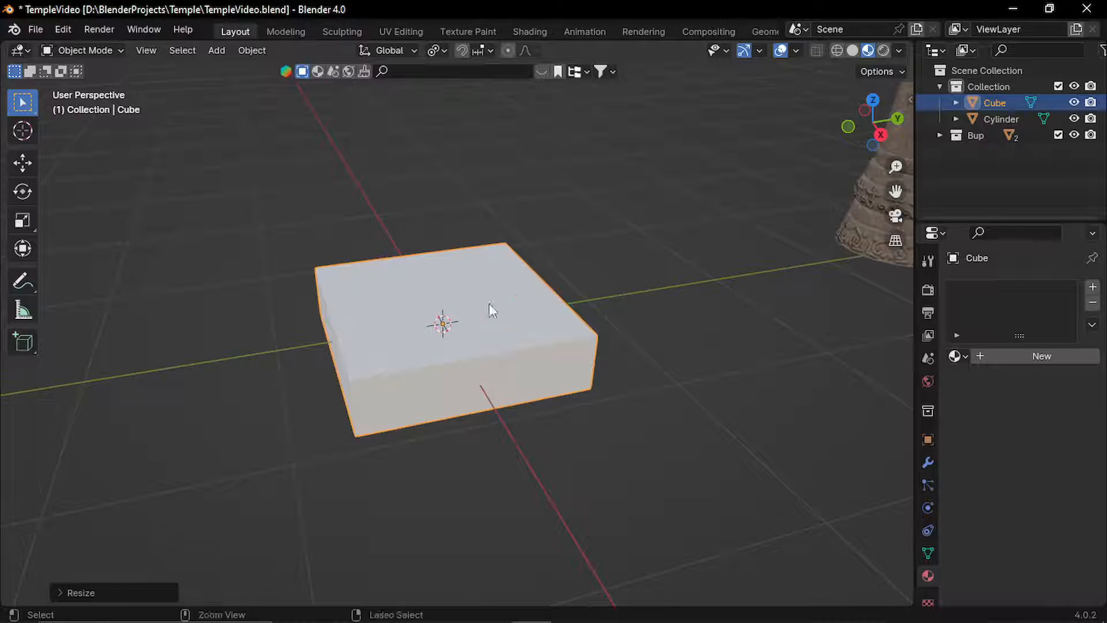
key(ctrl+a)
click(524, 324)
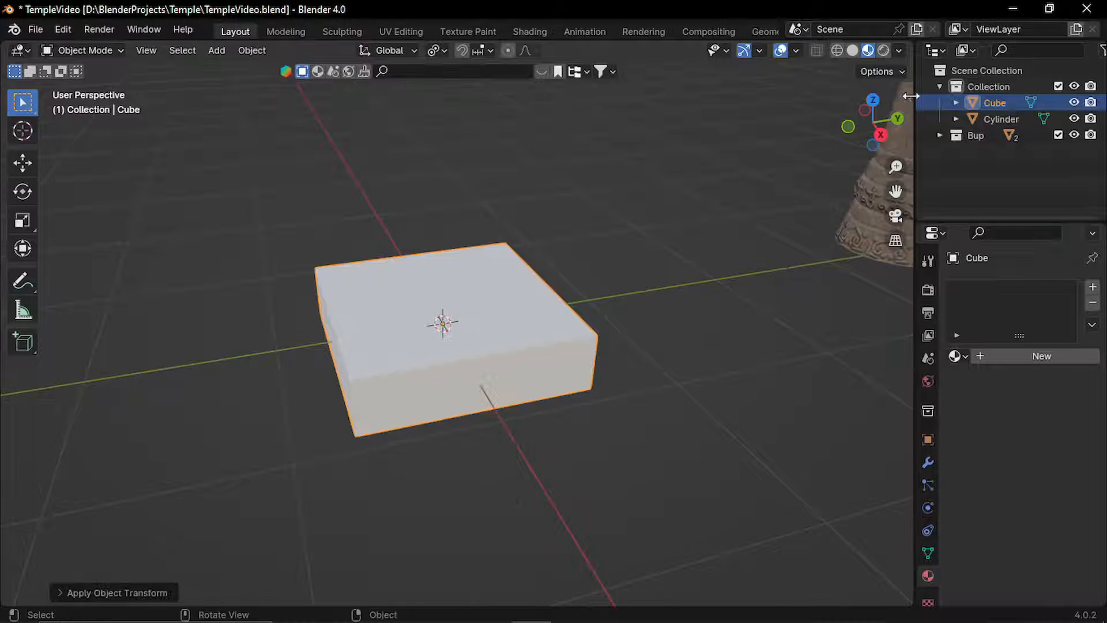
Enable the Screencast Keys display in the viewport and hide the sidebar.
click(911, 97)
click(765, 93)
click(765, 93)
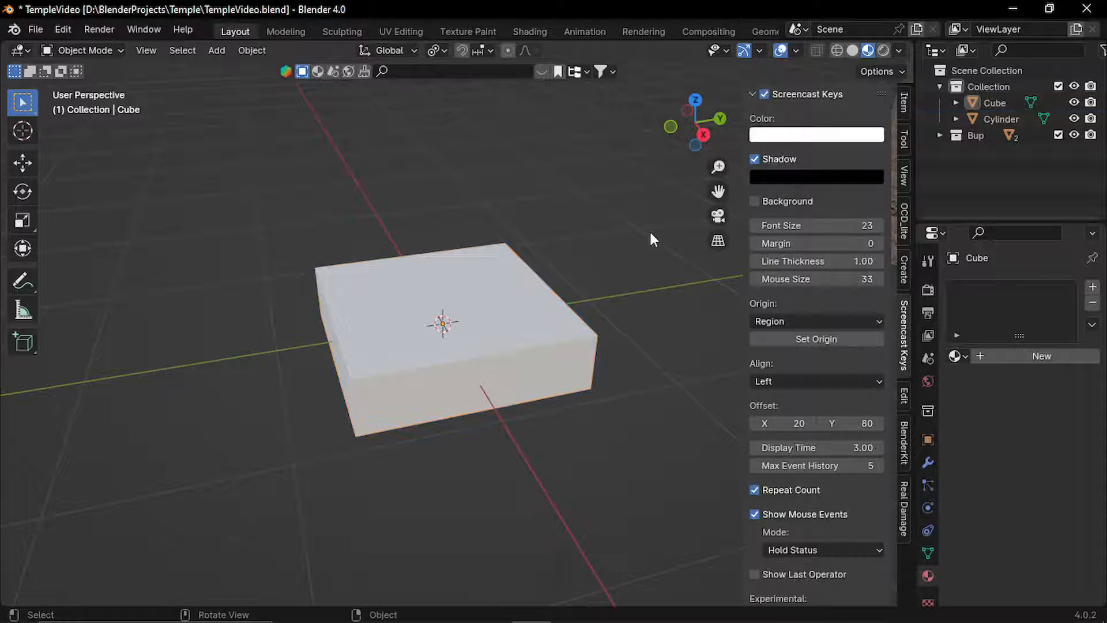
key(n)
Bevel all edges of the slab by about 0.03 m with one segment.
key(Tab)
key(ctrl+b)
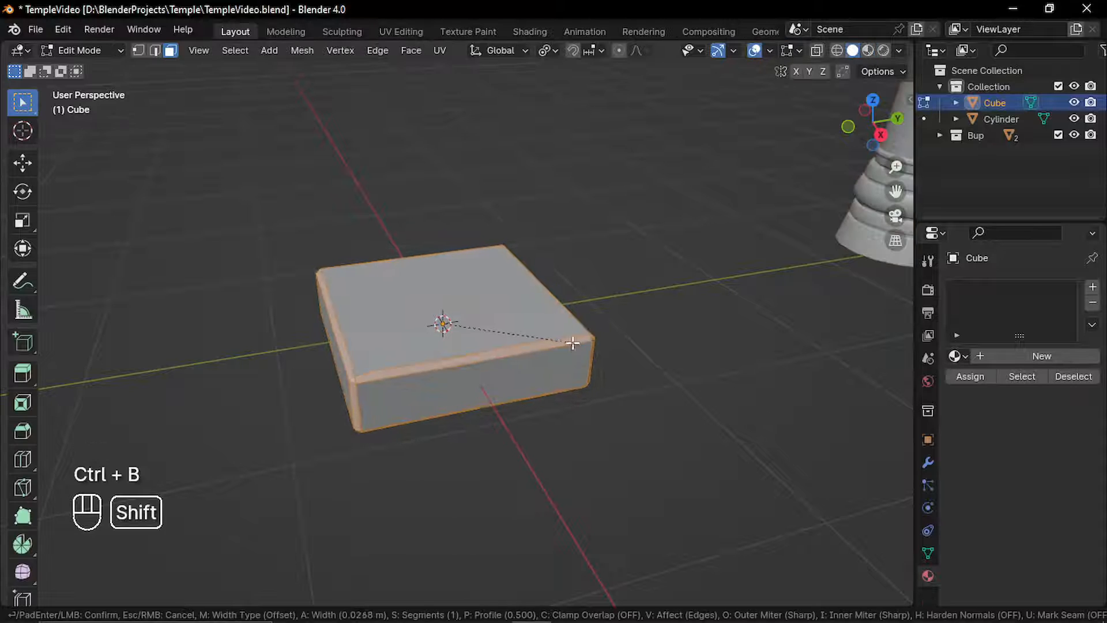
click(480, 334)
key(Tab)
key(Tab)
Add two loop cuts across the slab, one along its length and one across its width.
key(ctrl+r)
key(ctrl+r)
click(396, 317)
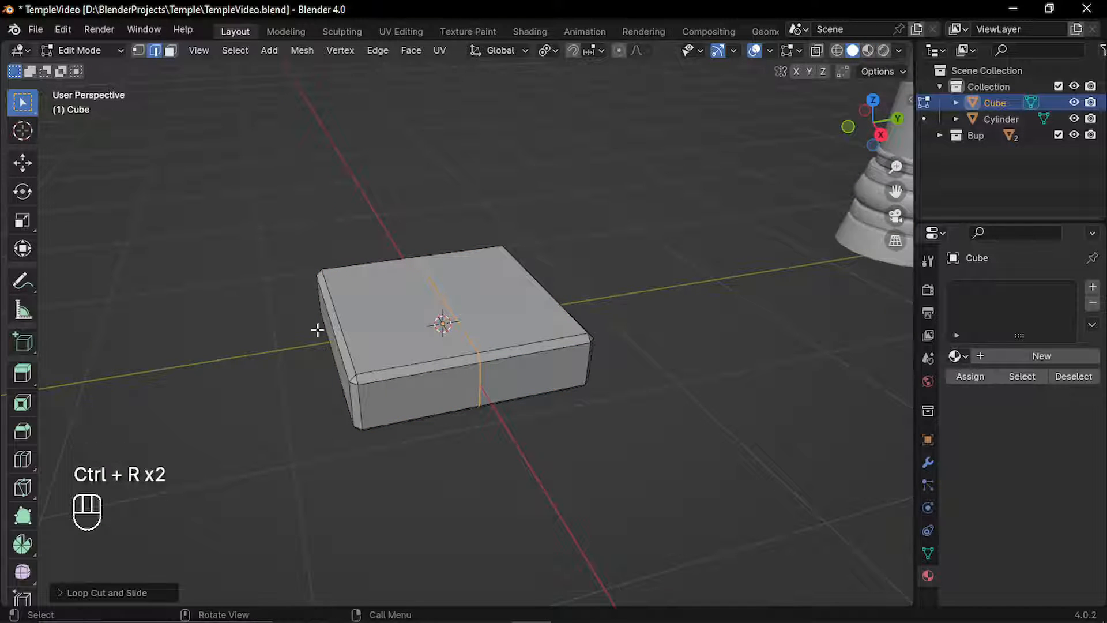
key(ctrl+r)
click(568, 311)
Turn on proportional editing and shift the slab's front corner vertex to make the shape irregular.
key(1)
click(584, 323)
middle_drag(584, 323, 620, 346)
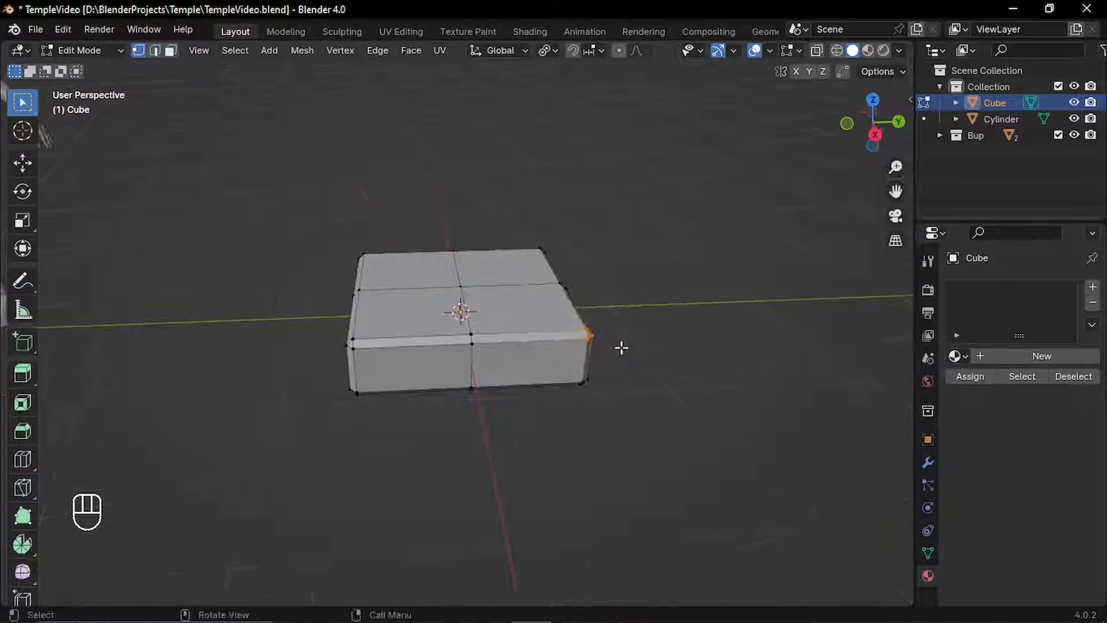
key(g)
click(618, 51)
key(g)
click(572, 301)
Raise the top face's centre vertex slightly and adjust the slab's back corner vertex.
drag(427, 275, 483, 302)
key(g)
click(480, 293)
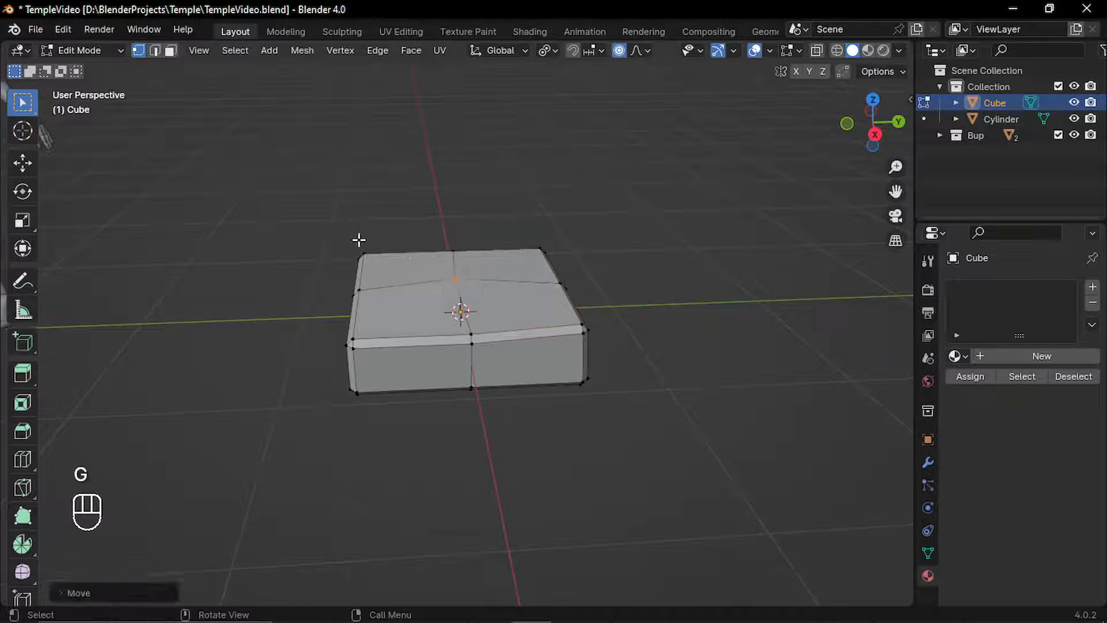
drag(357, 240, 378, 270)
key(g)
middle_drag(407, 271, 401, 314)
Turn on X-ray and raise the middle vertices of the slab's back edge about 0.16 m along Z with proportional editing.
drag(426, 149, 538, 225)
key(alt+z)
shift+middle_drag(509, 206, 499, 291)
drag(427, 232, 488, 303)
key(g)
key(z)
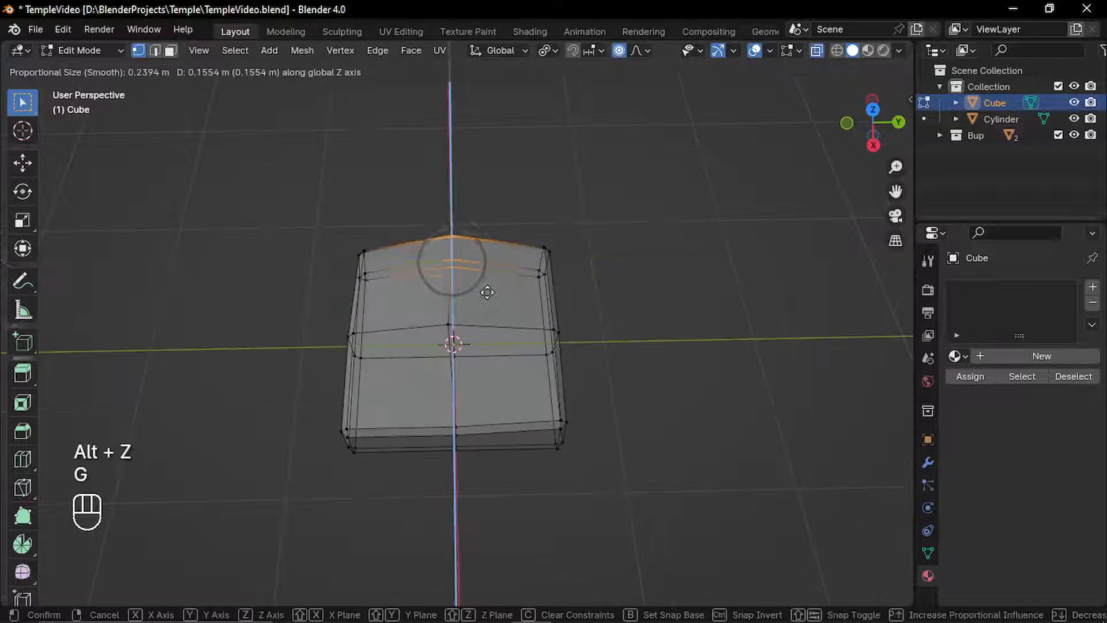
scroll(487, 297, down, 12)
click(487, 303)
middle_drag(381, 375, 428, 292)
Scale the selected back-edge vertices, leave Edit Mode, turn off X-ray and apply the slab's scale.
key(s)
click(628, 393)
key(Tab)
key(ctrl+a)
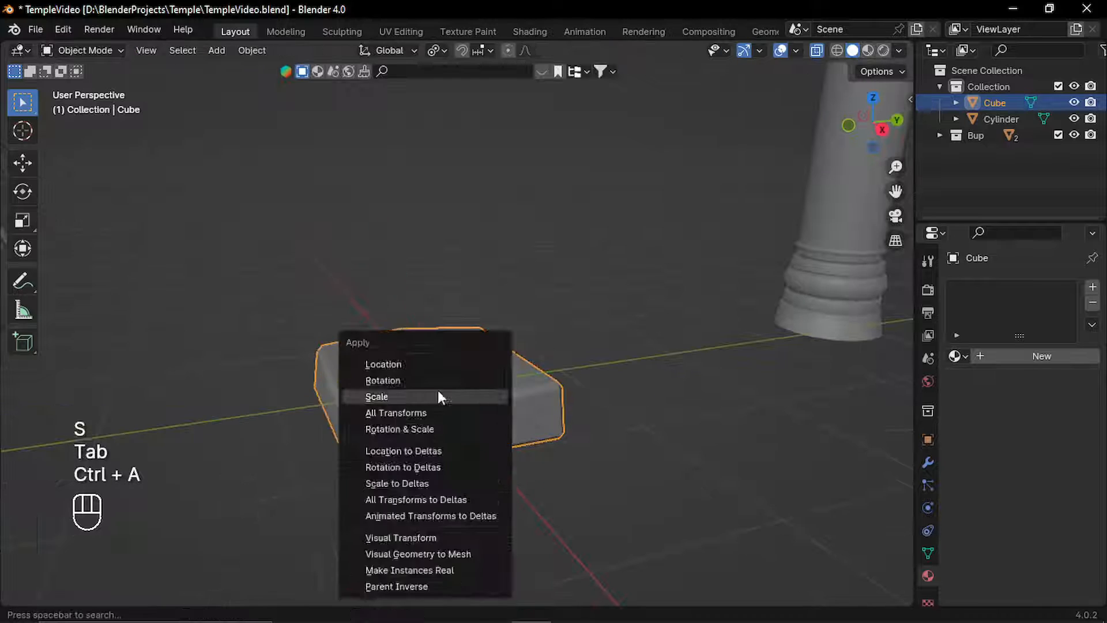
click(438, 396)
click(597, 409)
key(alt+z)
click(514, 404)
key(ctrl+a)
click(534, 308)
Create One Click Damage on the slab with the CLOUDS noise type.
click(911, 99)
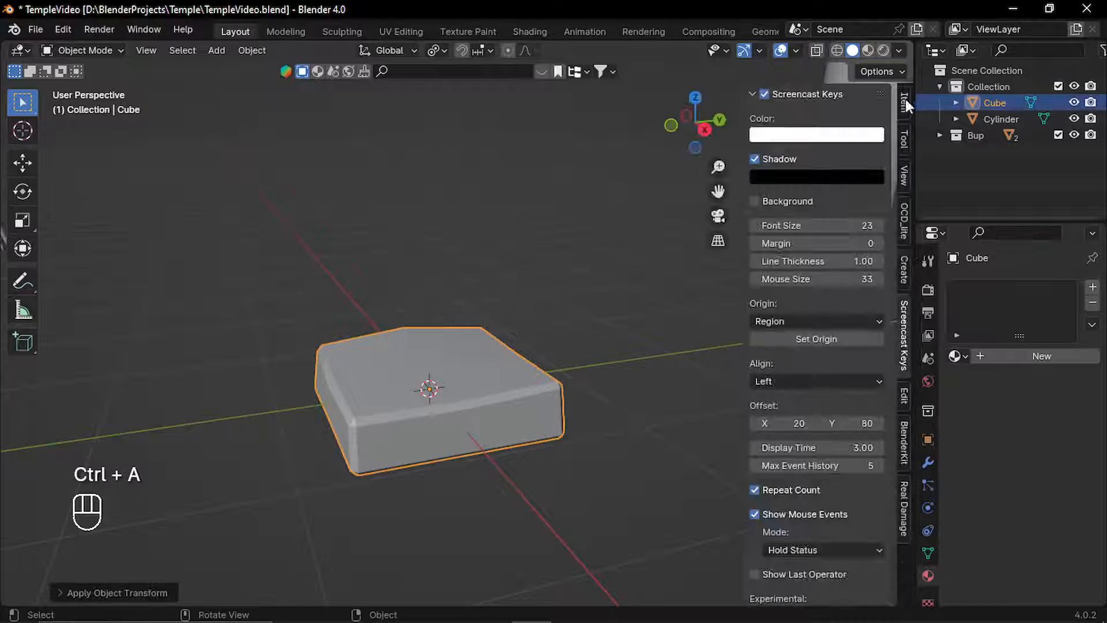
click(907, 215)
click(822, 119)
click(785, 200)
click(786, 236)
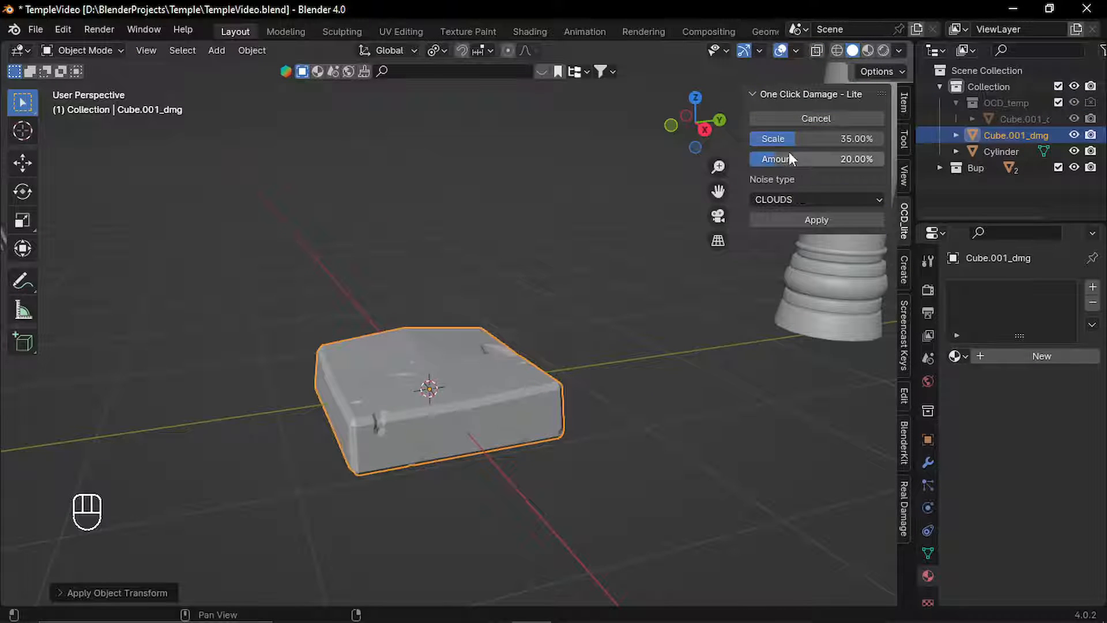
Set the slab's damage scale to about 17% and the amount to about 38%, and apply the damage.
drag(790, 141, 771, 140)
mouse_move(775, 159)
mouse_down()
mouse_move(796, 159)
mouse_move(786, 160)
mouse_move(804, 141)
mouse_move(787, 159)
mouse_up()
drag(790, 139, 780, 140)
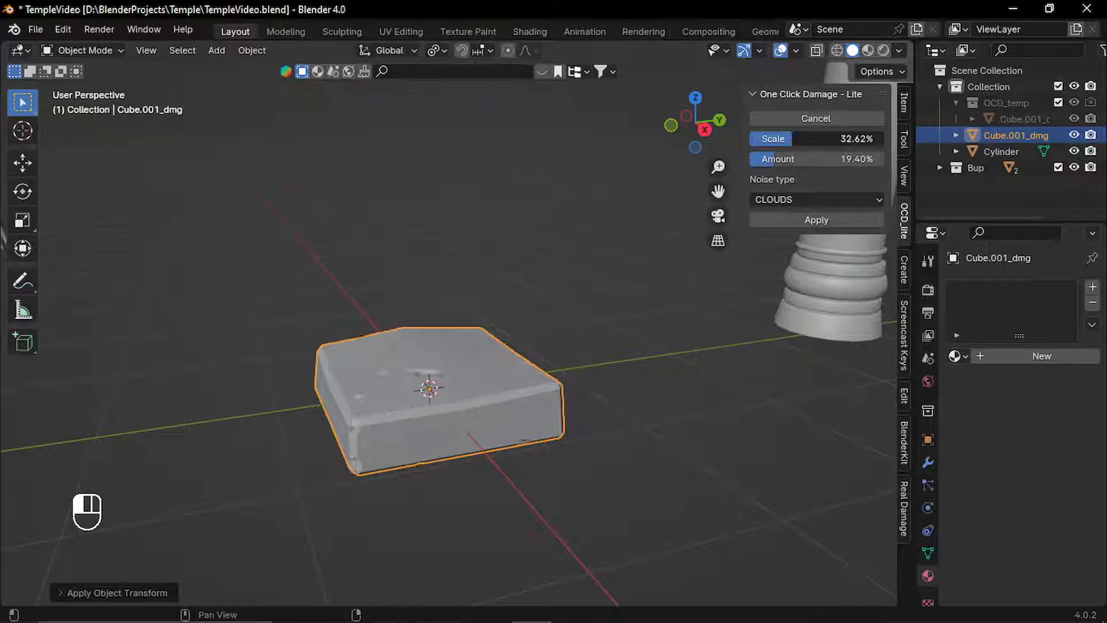
middle_drag(415, 291, 455, 286)
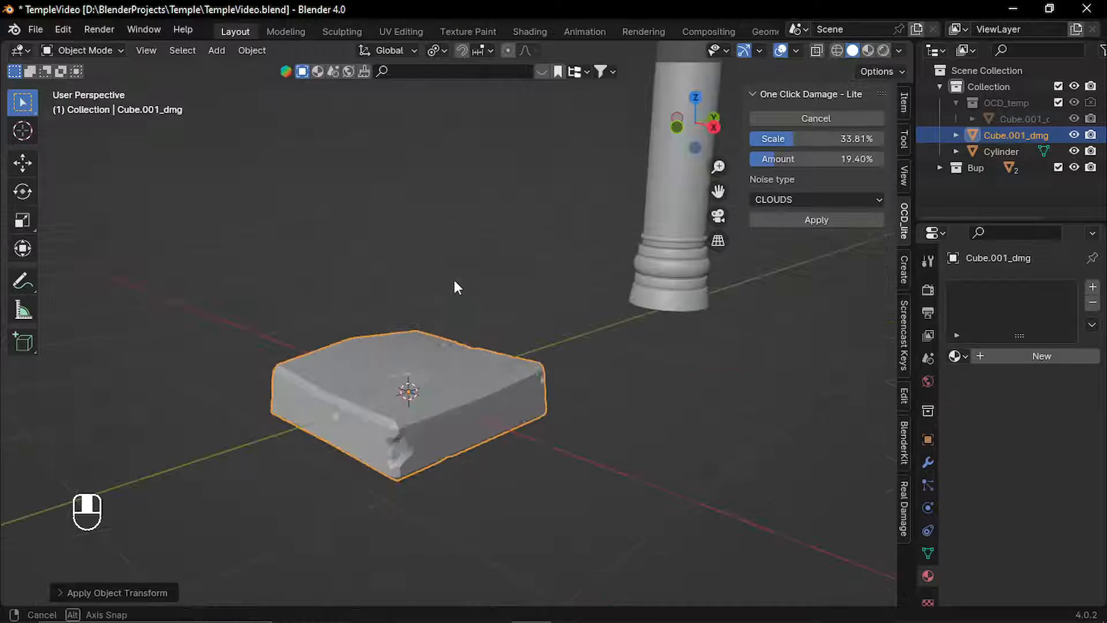
drag(776, 159, 799, 159)
middle_drag(500, 383, 462, 388)
right_click(420, 319)
click(420, 319)
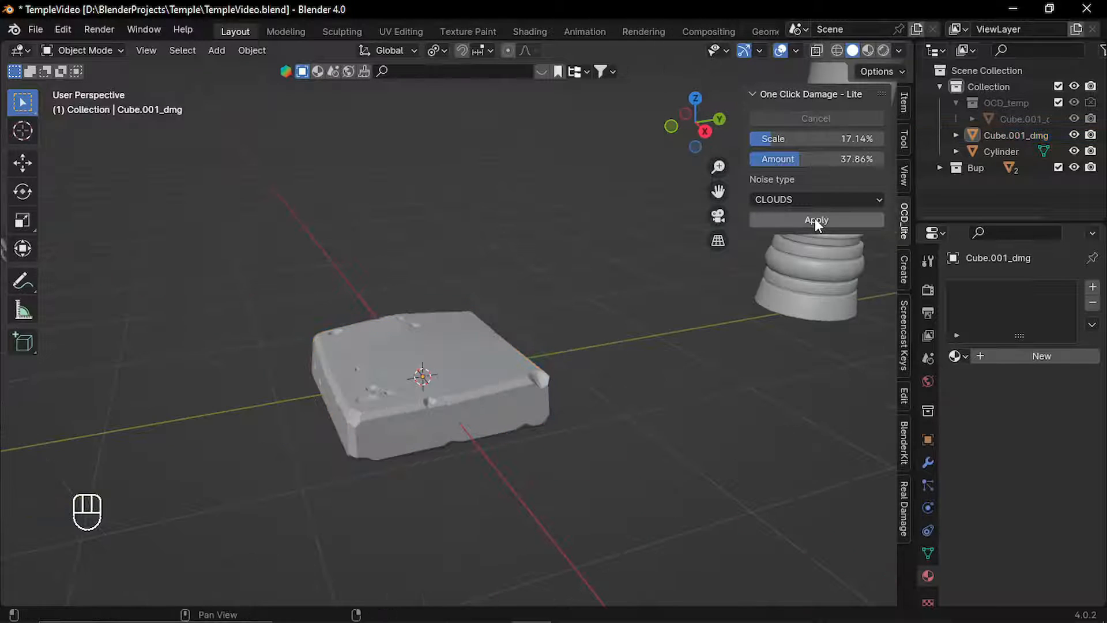
click(815, 220)
Unwrap all faces of the damaged slab with Smart UV Project at a 66° angle limit.
key(Tab)
key(3)
key(a)
key(u)
click(435, 282)
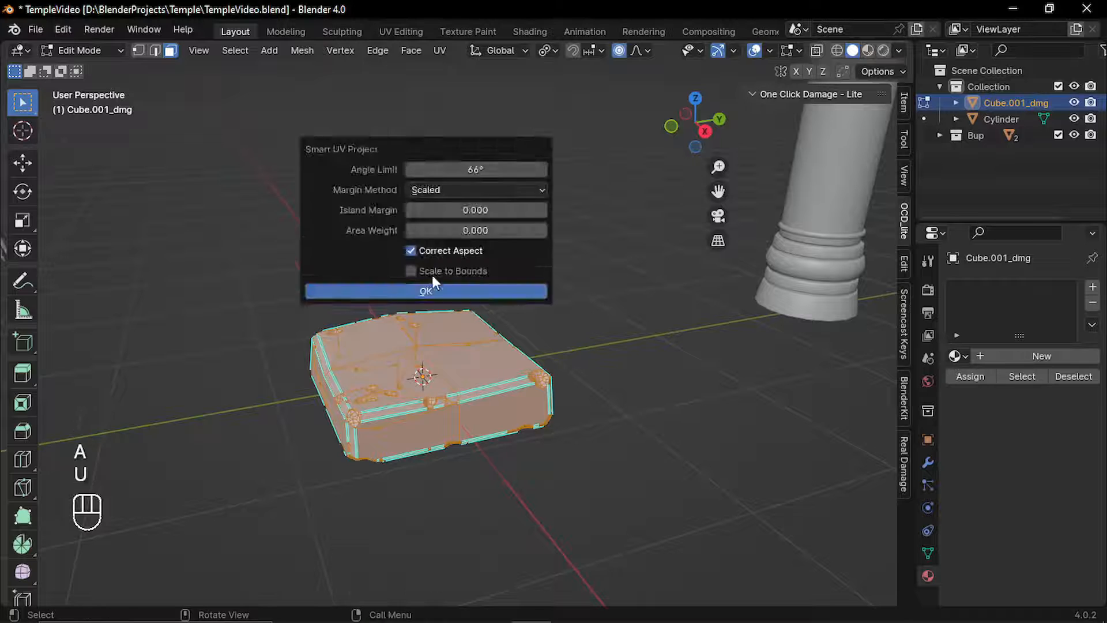
click(434, 286)
Assign the existing RockBase material to the slab and show it in Material Preview shading.
key(Tab)
click(956, 356)
click(837, 426)
click(868, 50)
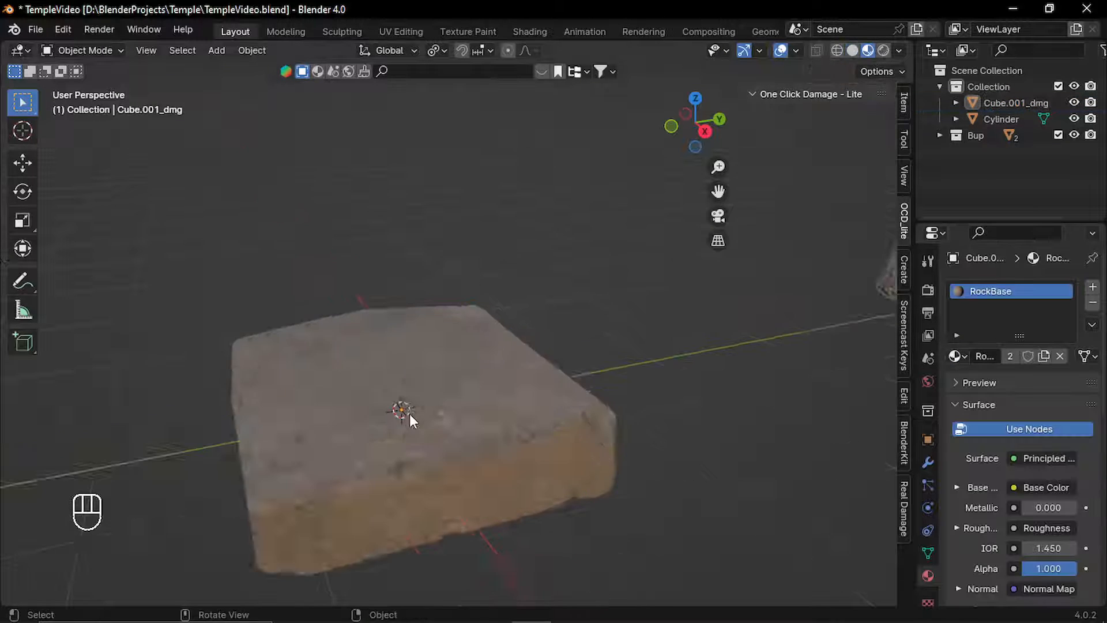
Duplicate the slab about 0.33 m straight down and rotate the copy around Z in snapped increments.
mouse_move(409, 413)
middle_down()
mouse_move(593, 420)
mouse_move(511, 382)
middle_up()
key(shift+d)
key(z)
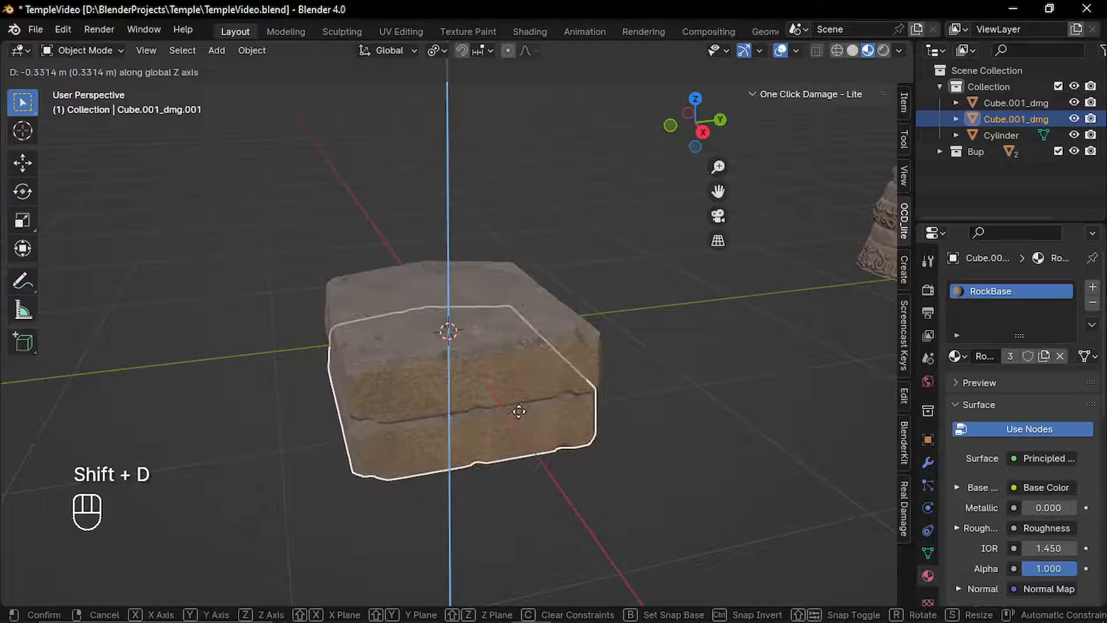
click(519, 413)
key(r)
key(z)
ctrl+click(564, 377)
Widen the lower slab in X and Y, scale its height to about 1.04 along Z, and apply its scale.
key(s)
key(shift+z)
click(598, 383)
key(s)
key(z)
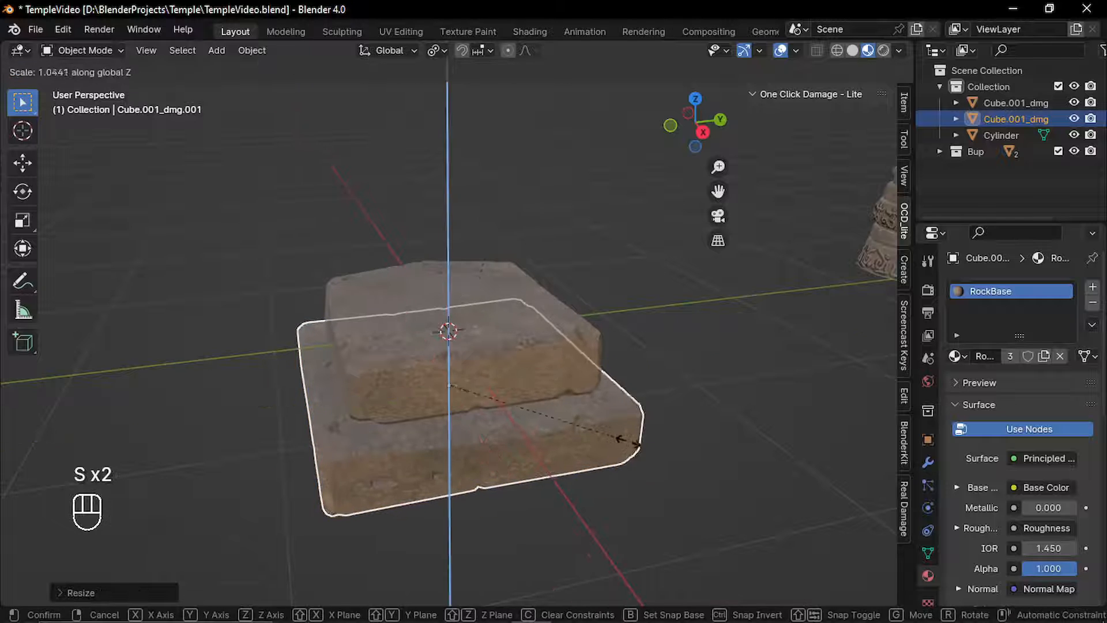
click(616, 439)
key(ctrl+a)
click(524, 428)
key(Tab)
key(Tab)
click(582, 417)
Remove the lower slab's Weighted Normal modifier and rename the object c1.
click(928, 462)
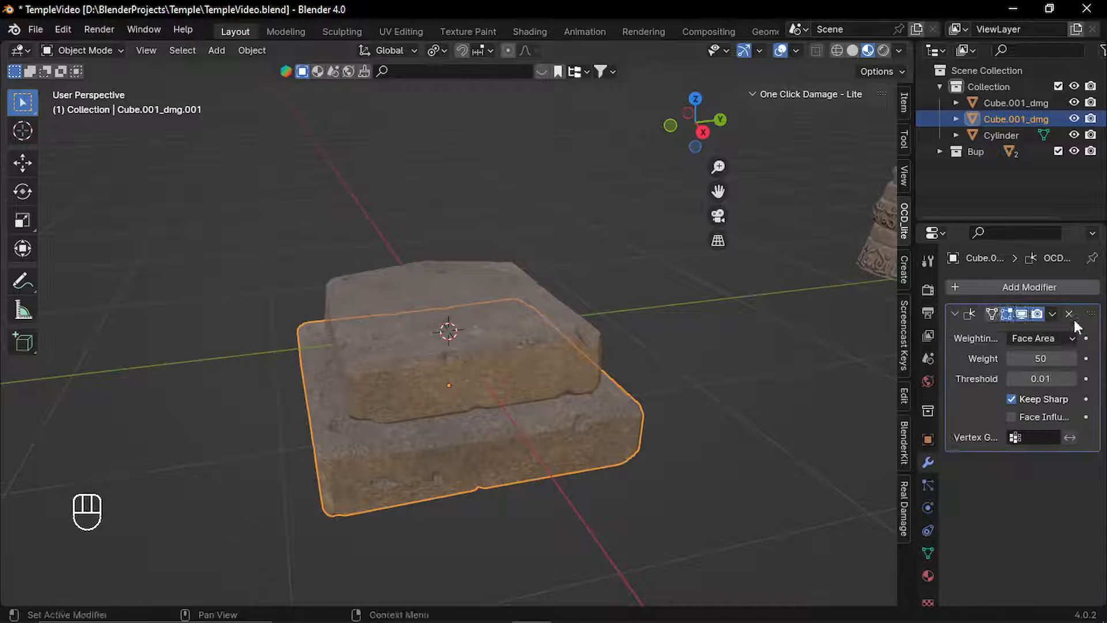
click(1069, 315)
key(F2)
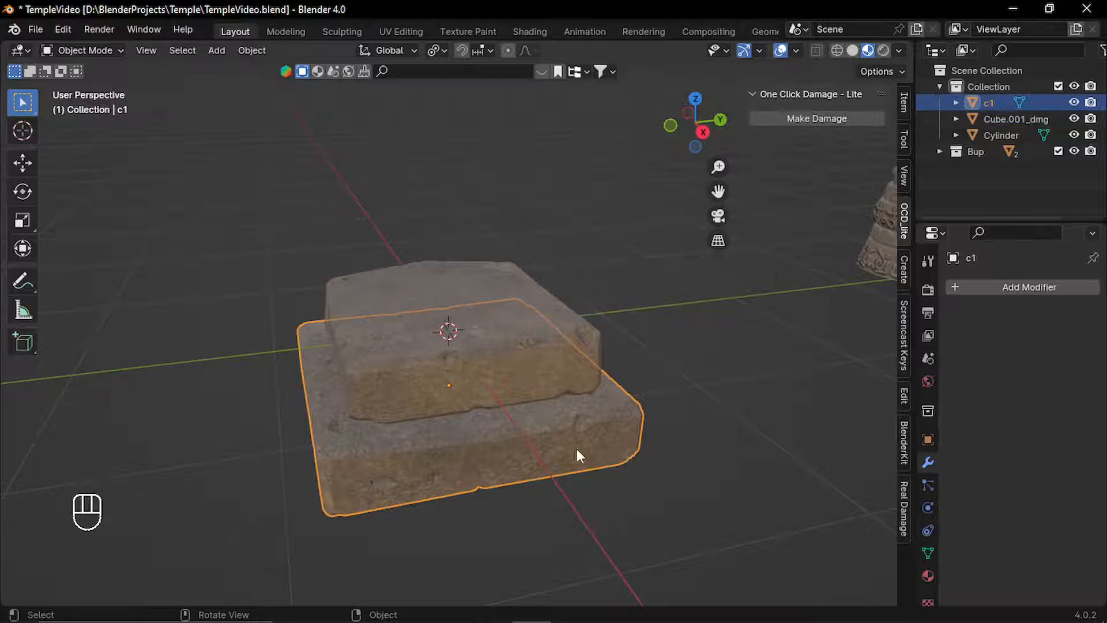
Create One Click Damage on the lower slab with an increased amount and apply it.
click(816, 118)
drag(800, 159, 812, 160)
click(816, 219)
UV-unwrap all faces of the damaged lower slab.
key(Tab)
key(3)
key(a)
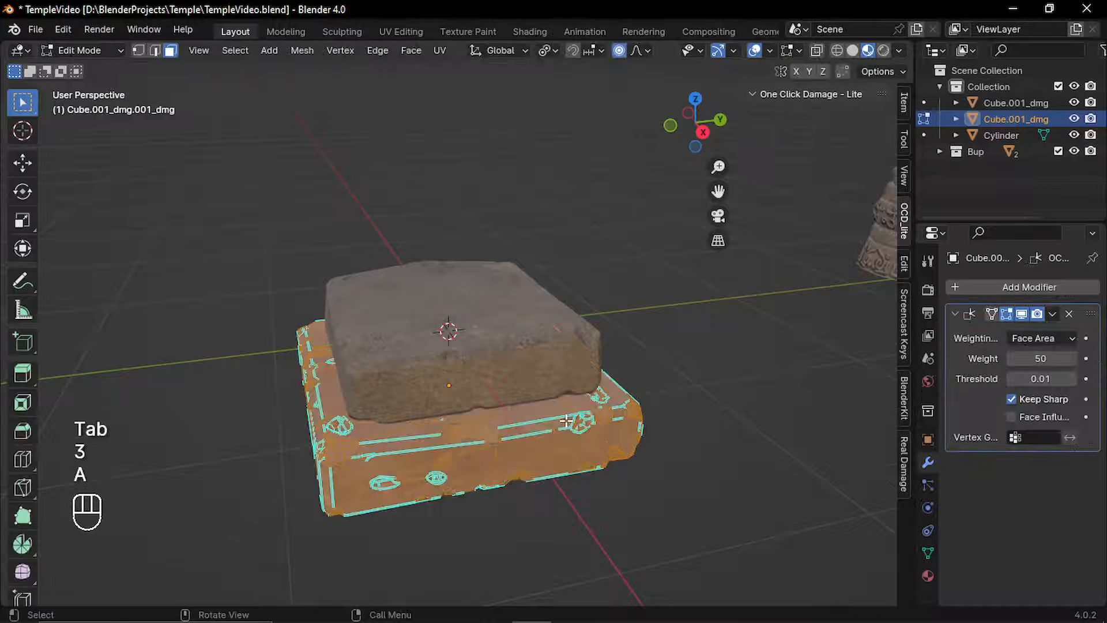
key(u)
click(530, 291)
click(530, 295)
key(Tab)
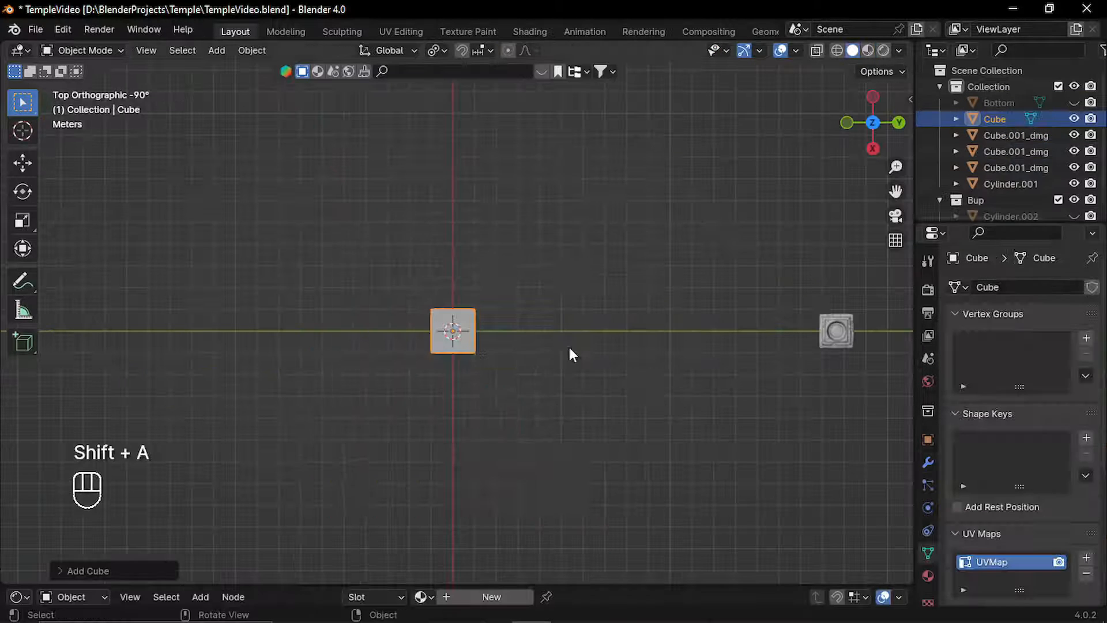
Scale up the new cube at the origin and divide it into a four-by-four grid with loop cuts in both directions.
key(s)
click(26, 557)
key(Tab)
key(ctrl+r)
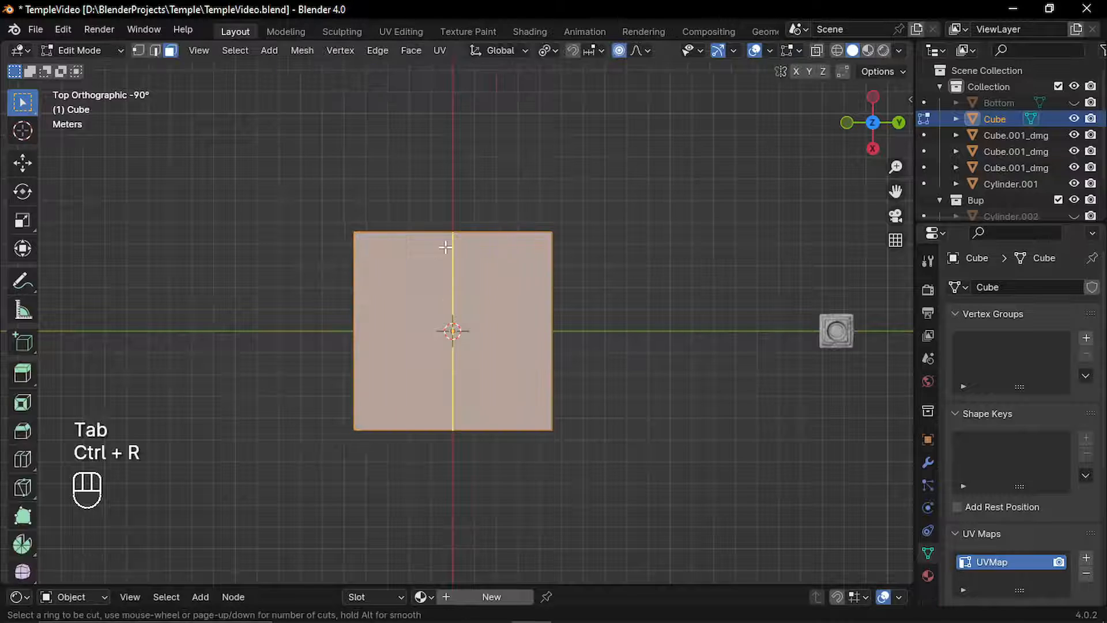
scroll(444, 245, up, 2)
double_click(446, 248)
key(ctrl+r)
scroll(457, 319, up, 2)
double_click(456, 318)
Select the middle faces on all four sides of the cube and extrude them outward about 0.8 m along their normals into a cross shape.
key(3)
key(alt+z)
drag(475, 209, 468, 237)
shift+drag(580, 294, 529, 361)
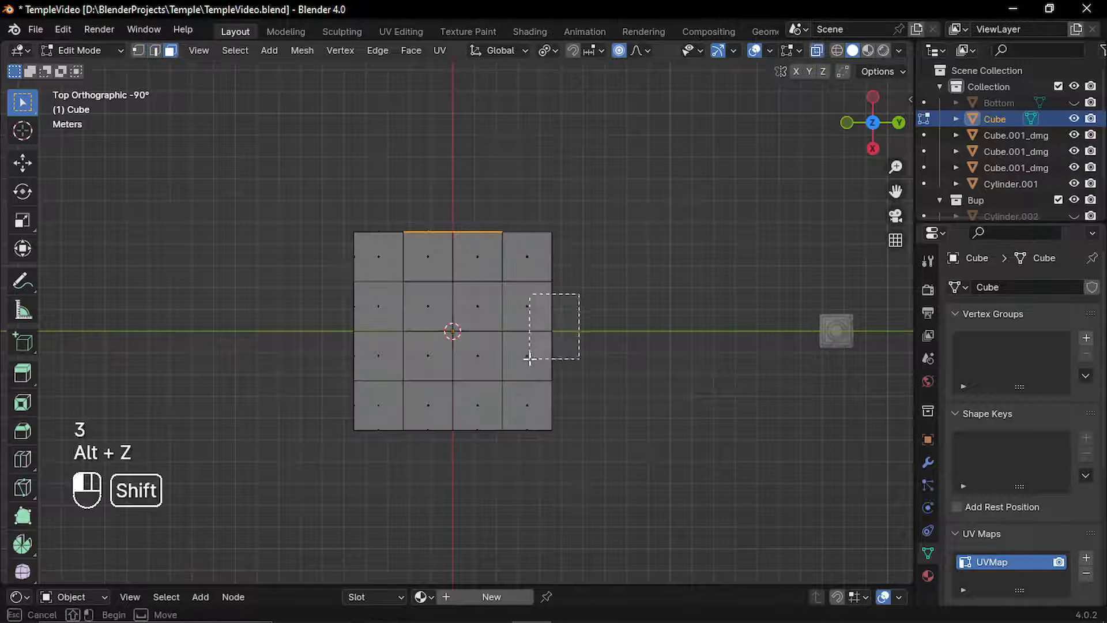
shift+drag(484, 416, 424, 457)
shift+drag(383, 306, 351, 308)
key(alt+e)
click(428, 315)
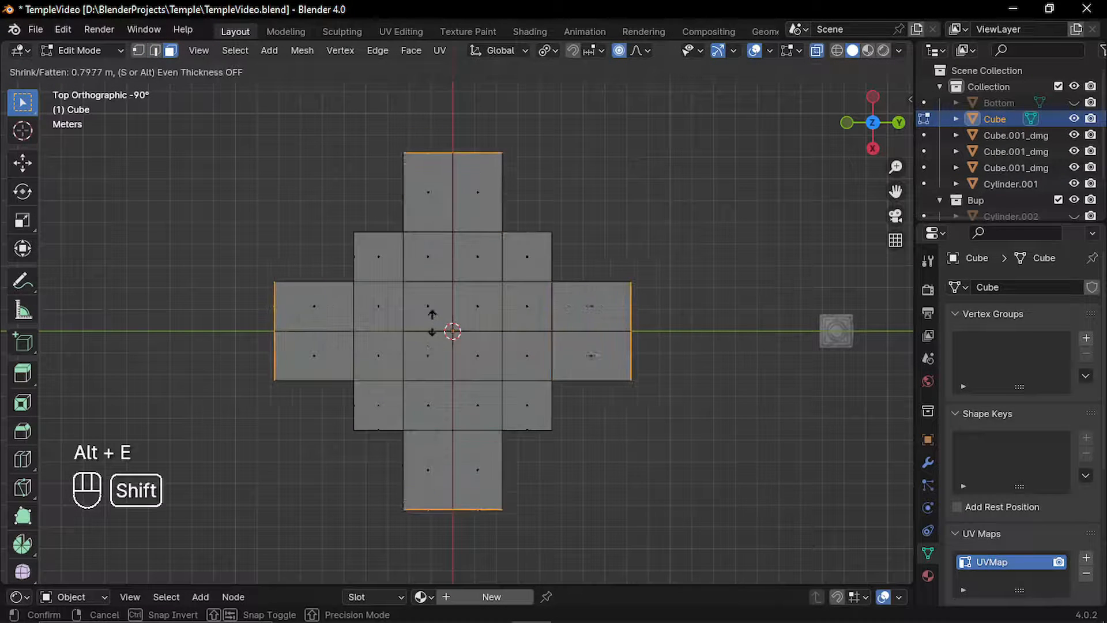
click(433, 328)
Flatten the cross-shaped block along Z into a low platform and turn off X-ray display.
key(Tab)
middle_drag(590, 426, 603, 323)
key(s)
key(z)
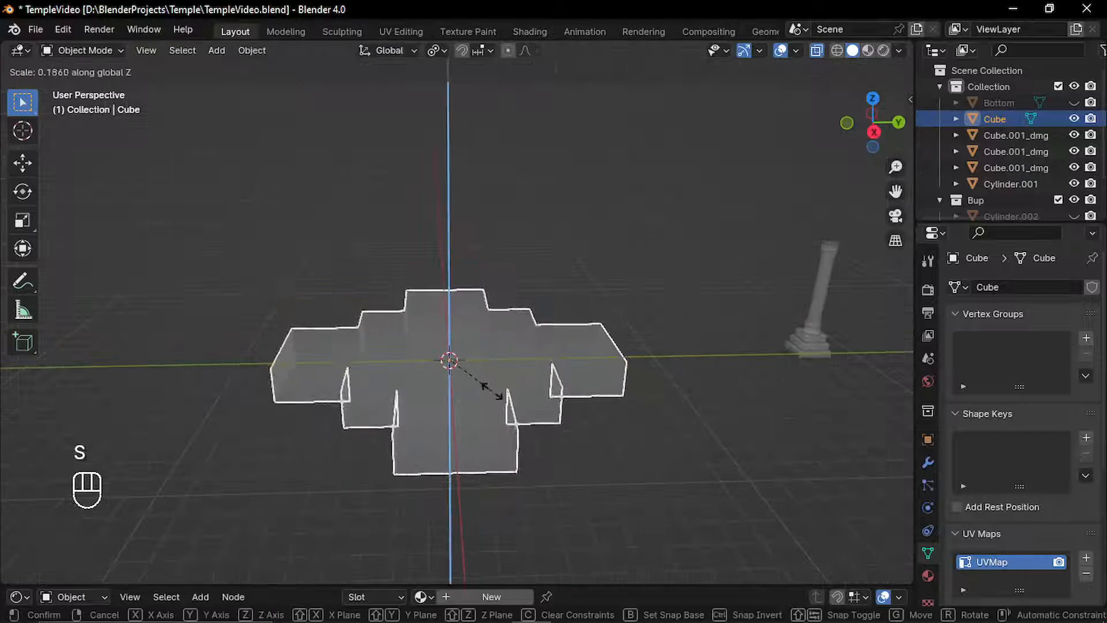
click(479, 381)
key(alt+z)
Readjust the platform's thickness along Z and apply its scale.
click(519, 461)
middle_drag(519, 462, 512, 403)
click(522, 424)
key(s)
key(z)
click(539, 448)
key(ctrl+a)
click(477, 338)
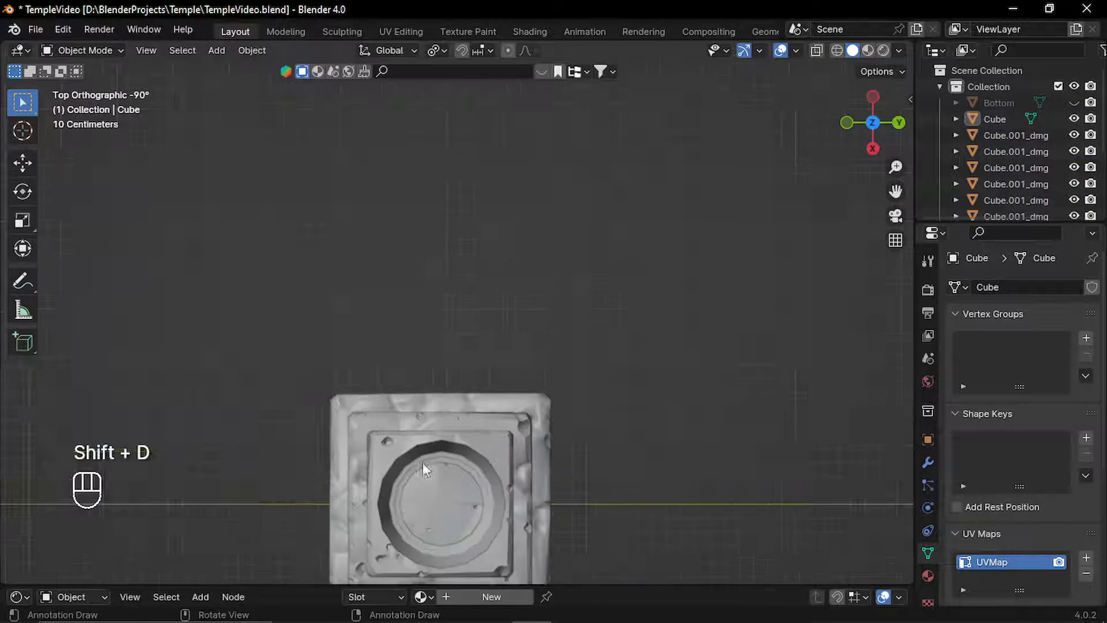
Shift the pillar copy's upper two slabs and column toward one corner of its base, and its top slab and column further into that corner.
shift+middle_drag(426, 468, 499, 415)
drag(500, 416, 628, 338)
ctrl+drag(629, 338, 597, 352)
key(g)
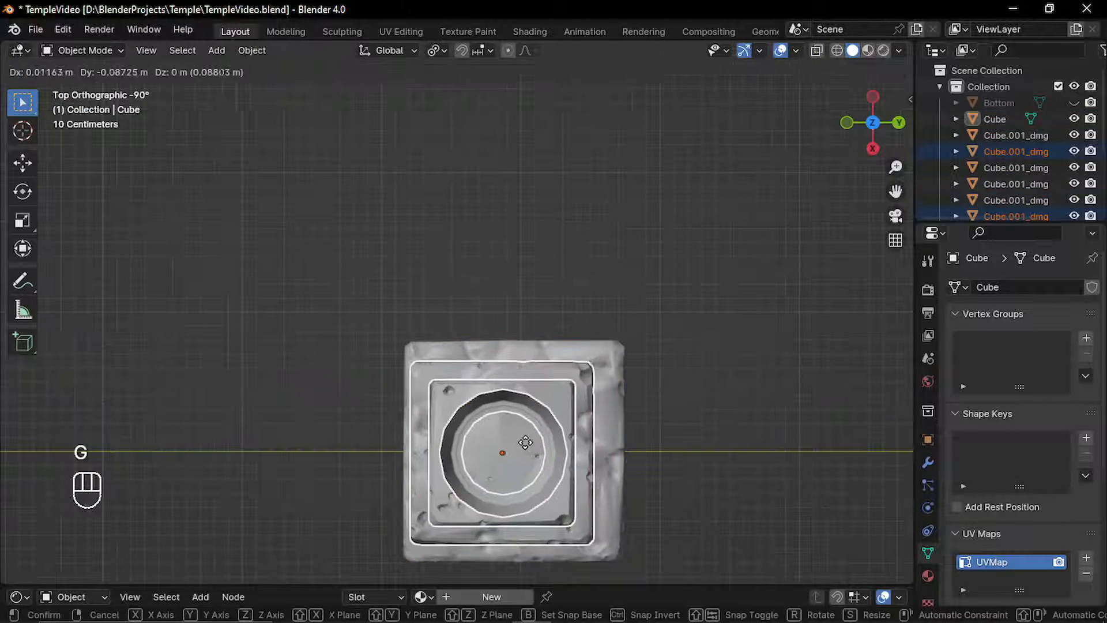
click(522, 431)
drag(490, 410, 615, 361)
ctrl+drag(616, 362, 582, 403)
key(g)
click(489, 433)
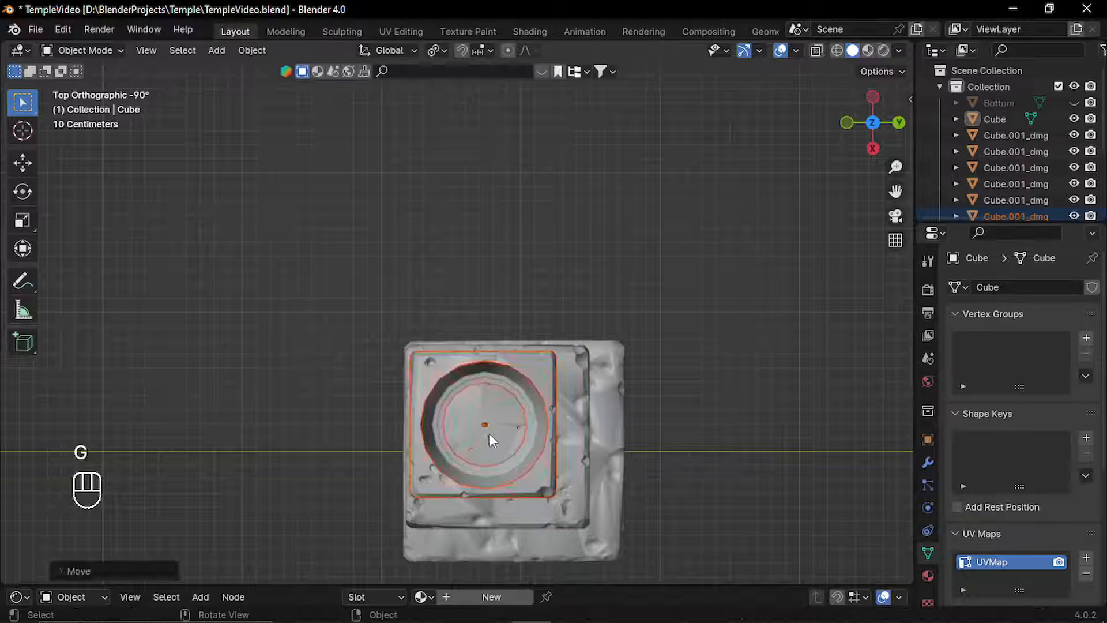
Duplicate the offset pillar about 2.5 m along Y, placing the copy between it and the original.
click(367, 432)
shift+middle_drag(367, 432, 527, 392)
scroll(527, 392, down, 6)
middle_drag(514, 496, 501, 403)
click(503, 406)
key(shift+d)
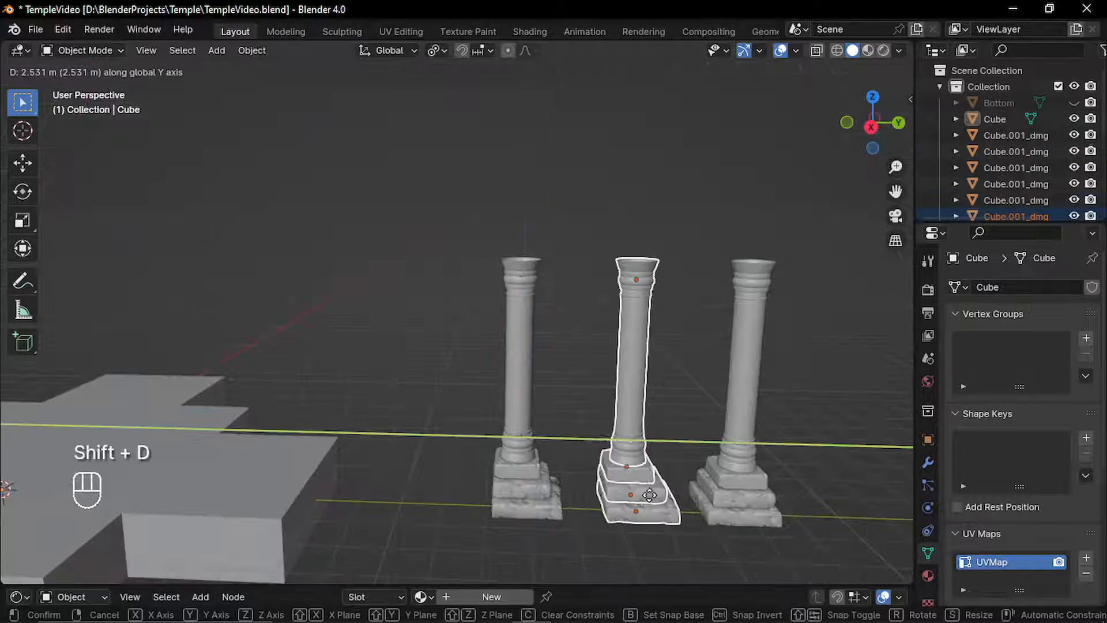
click(656, 404)
Move the middle pillar's upper slabs and column to a different offset on its base slab.
key(KP_7)
click(495, 368)
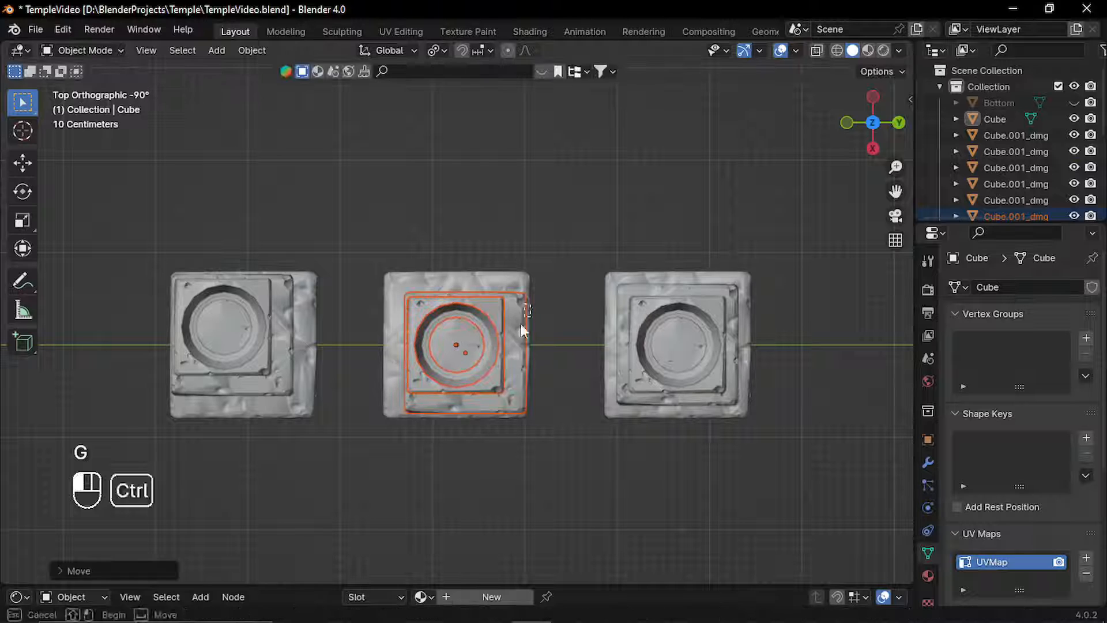
key(g)
click(431, 409)
Join the slabs and column of each of the two offset pillars into a single object.
key(ctrl+j)
key(ctrl+j)
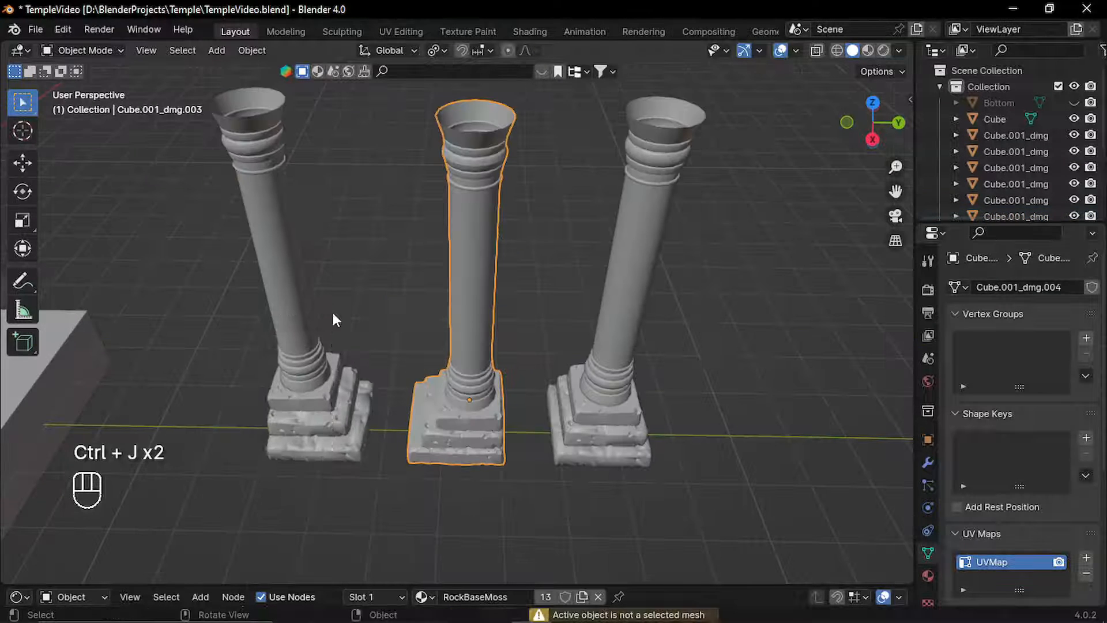
click(317, 416)
shift+click(287, 313)
key(ctrl+j)
Move the first joined pillar beside the end of the platform's +X arm and adjust its height along Z.
alt+middle_drag(287, 314, 300, 300)
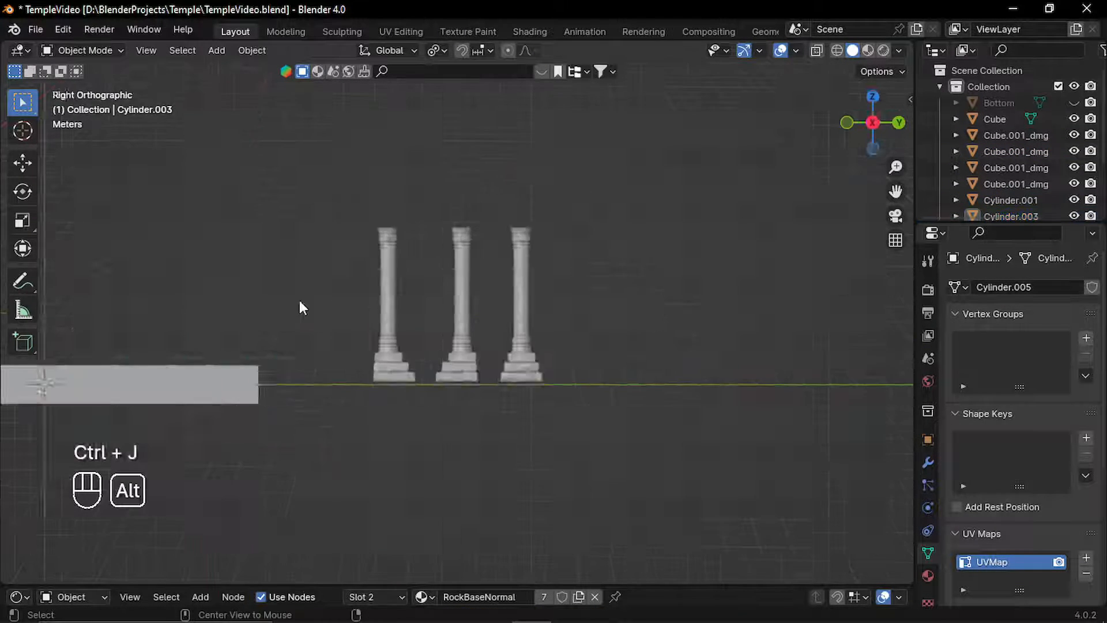
key(g)
click(318, 488)
shift+middle_drag(318, 489, 542, 404)
key(g)
key(z)
click(519, 323)
Rescale the platform's height along Z to suit the pillar's stepped base.
click(542, 450)
key(s)
key(z)
click(580, 474)
alt+middle_drag(580, 474, 495, 427)
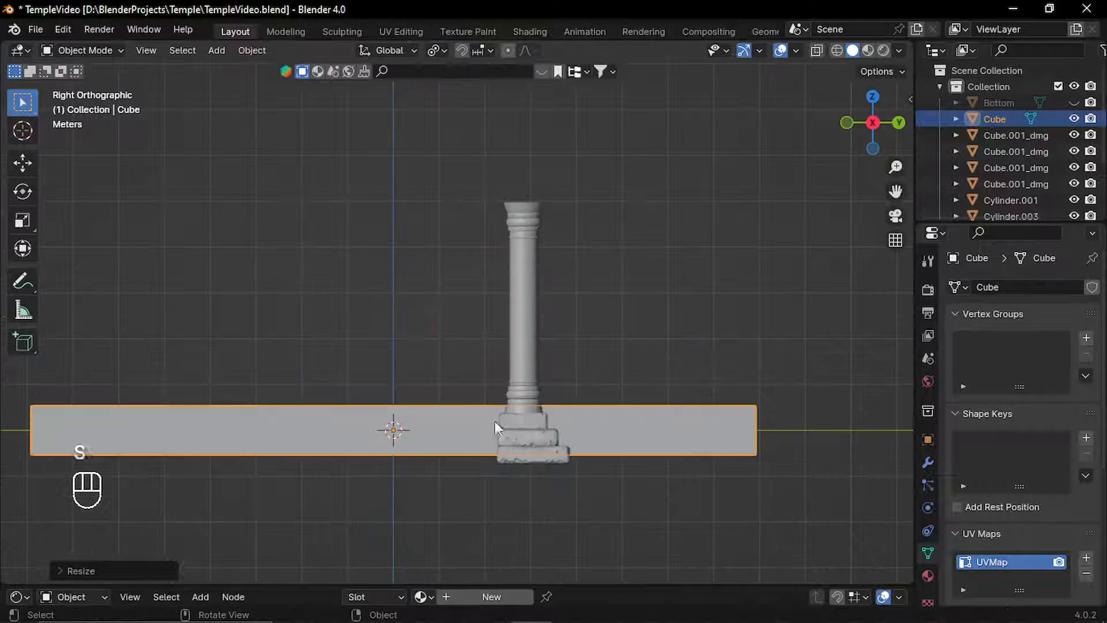
Move the second joined pillar along Y and place it on the opposite side of the platform's +X arm.
middle_drag(586, 421, 860, 243)
click(859, 242)
key(g)
key(y)
key(g)
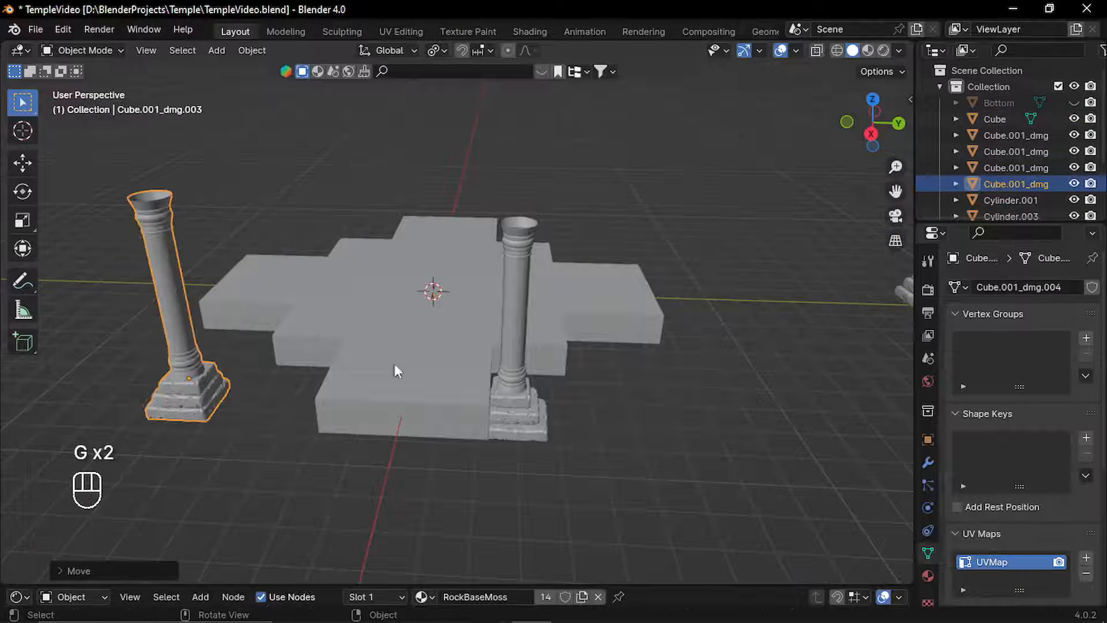
key(g)
alt+middle_drag(396, 371, 437, 454)
click(383, 379)
Duplicate the second pillar, rotate the copy, and place it at the end of the -Y arm on its -X side.
scroll(383, 378, down, 3)
key(shift+d)
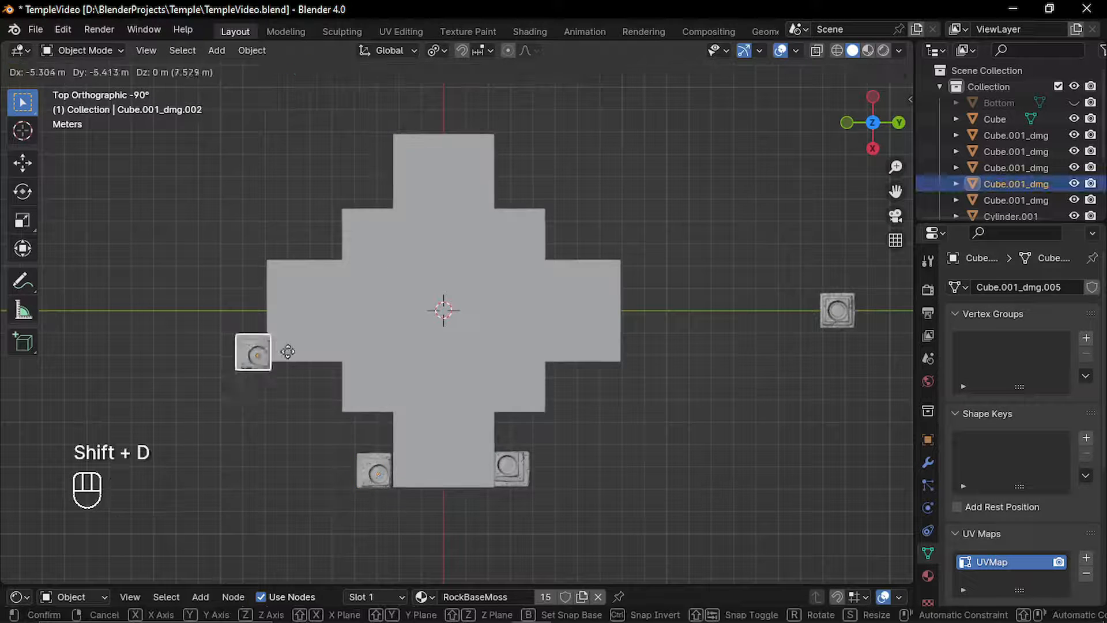
click(348, 226)
key(r)
click(227, 375)
key(g)
click(337, 285)
Duplicate pillars onto the +X sides of the -Y and +Y arms, rotating the +Y copy to fit its corner.
key(shift+d)
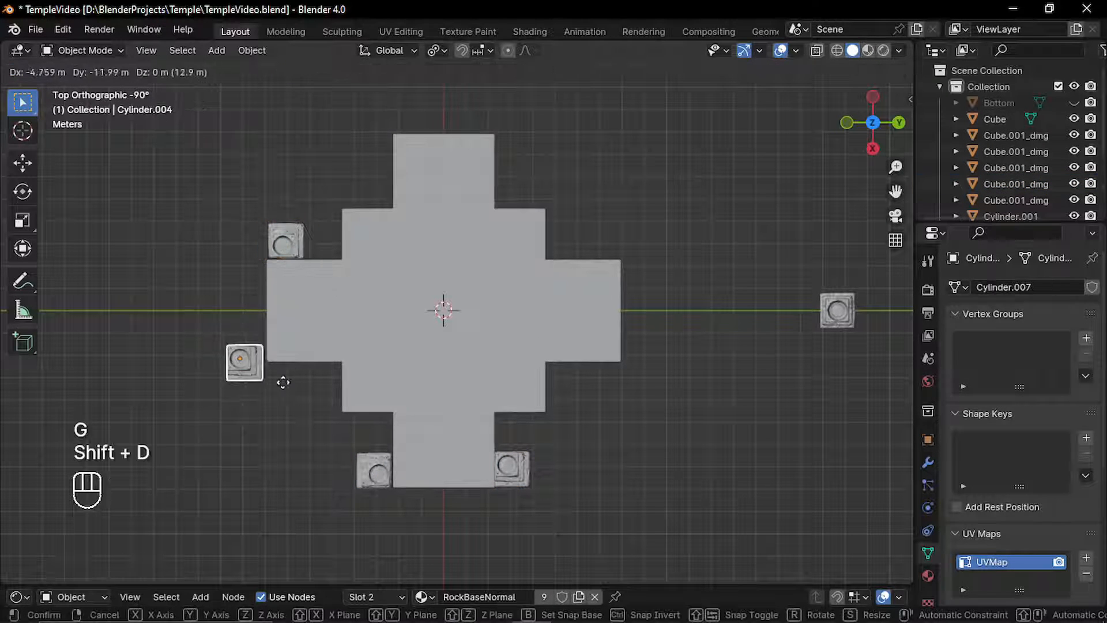
click(280, 378)
key(shift+d)
click(609, 381)
key(r)
ctrl+click(556, 465)
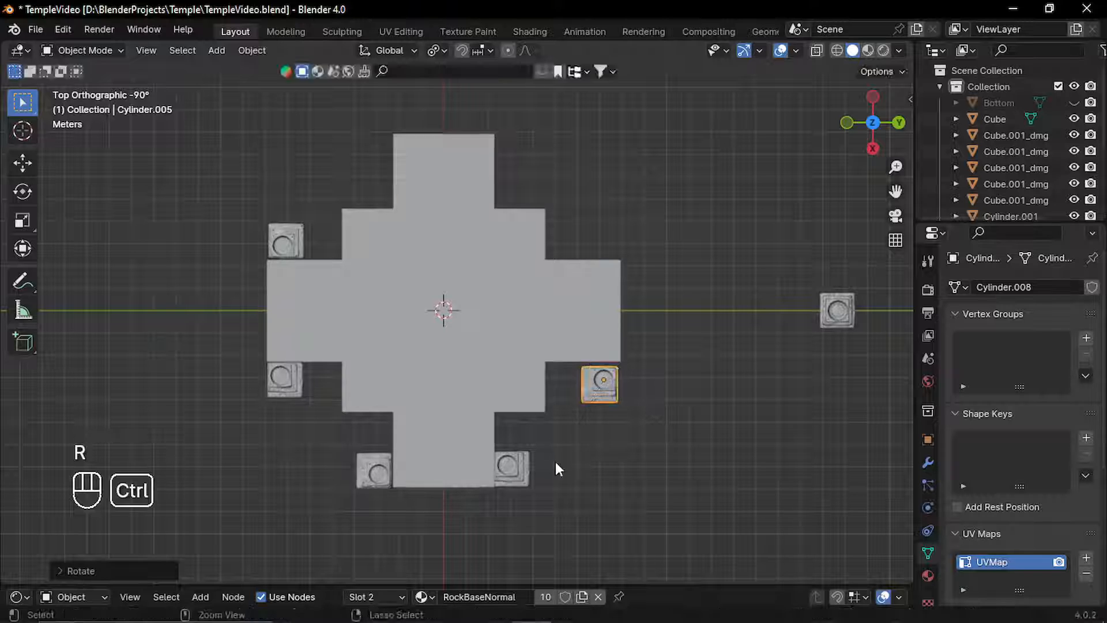
key(g)
click(329, 260)
Duplicate the pillar from the -Y arm's -X side, rotate it in snapped increments, and place it on the -Y side of the -X arm.
click(286, 240)
key(shift+d)
click(376, 146)
key(r)
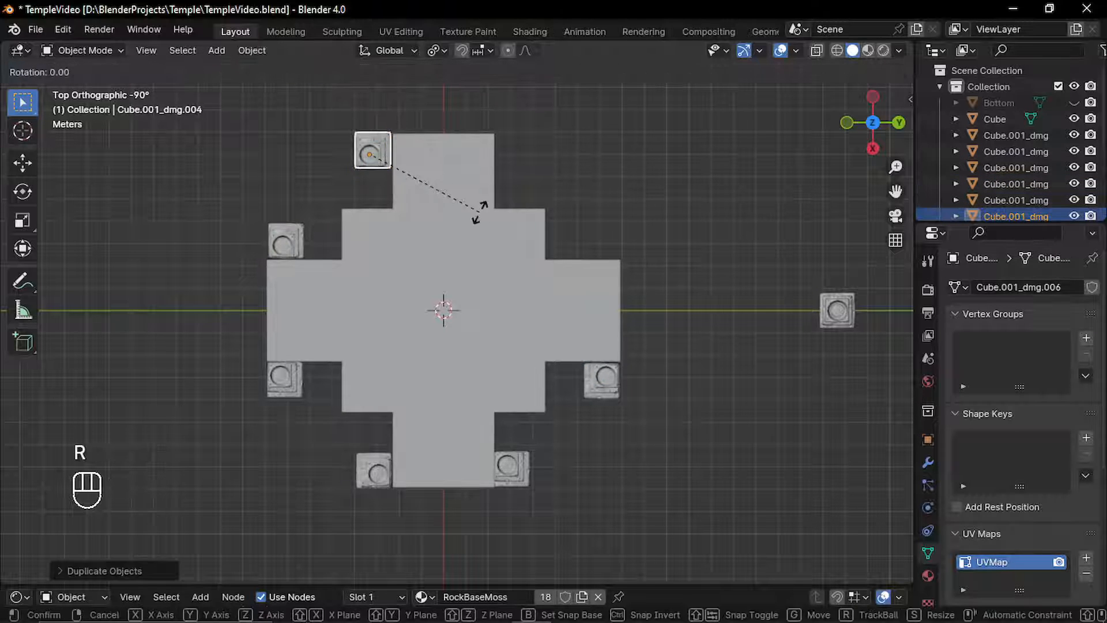
ctrl+click(390, 168)
key(g)
click(385, 162)
Duplicate pillars onto the -X side of the +Y arm and the +Y side of the -X arm, rotating the latter in snapped increments.
key(shift+d)
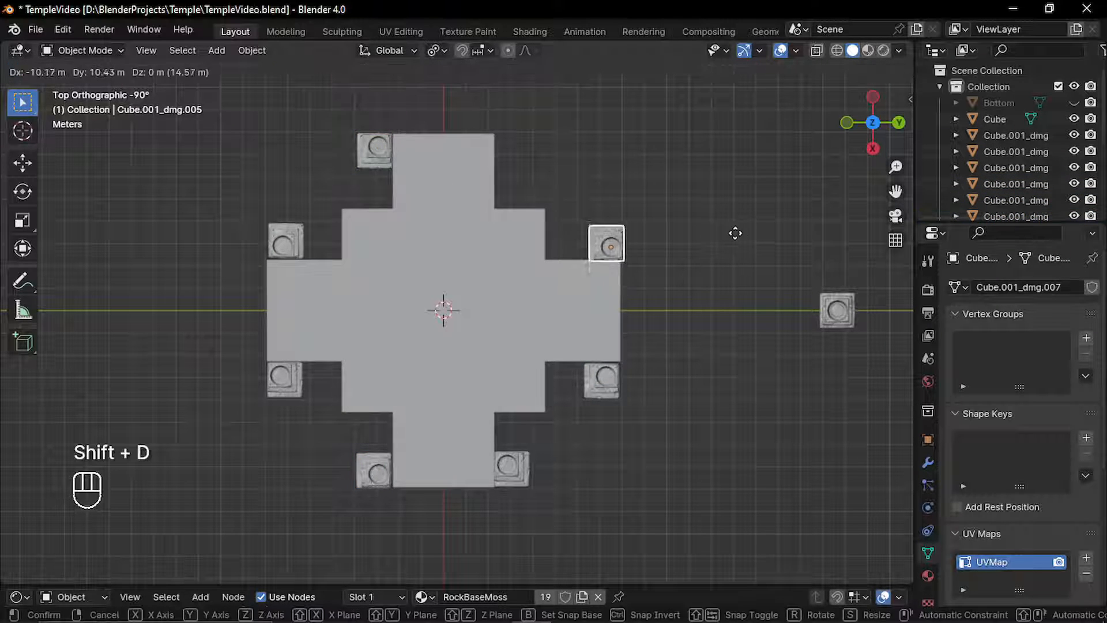
click(732, 234)
click(290, 242)
key(shift+d)
click(561, 158)
key(r)
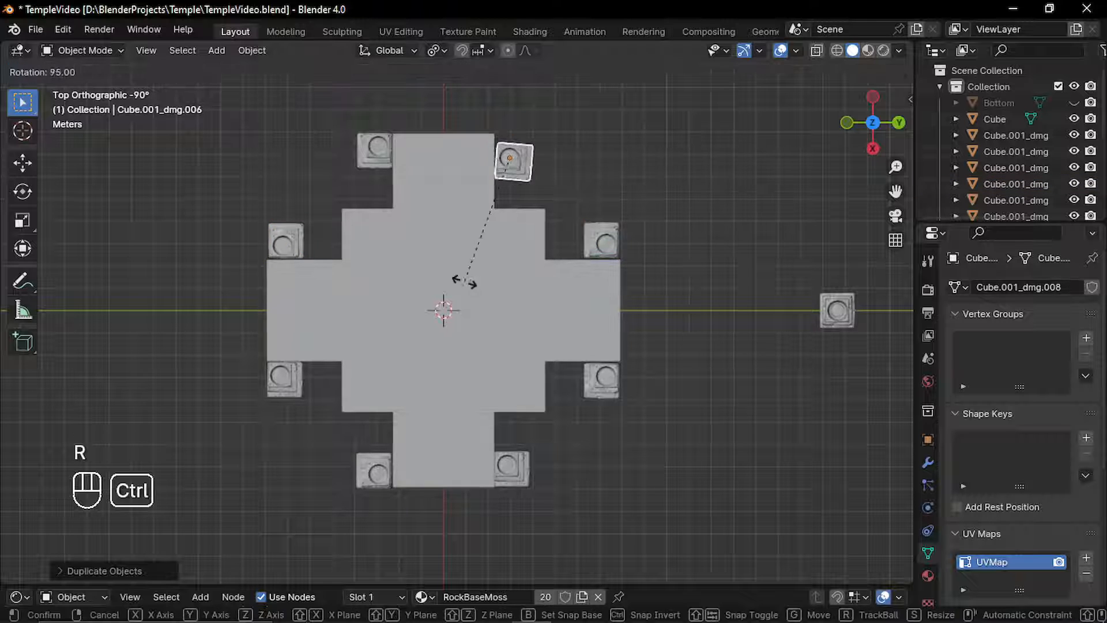
ctrl+click(470, 279)
key(g)
click(670, 271)
Assign the existing RockBase material to the cross-shaped platform.
middle_drag(670, 272, 519, 232)
scroll(439, 360, down, 5)
click(995, 119)
click(928, 575)
click(956, 356)
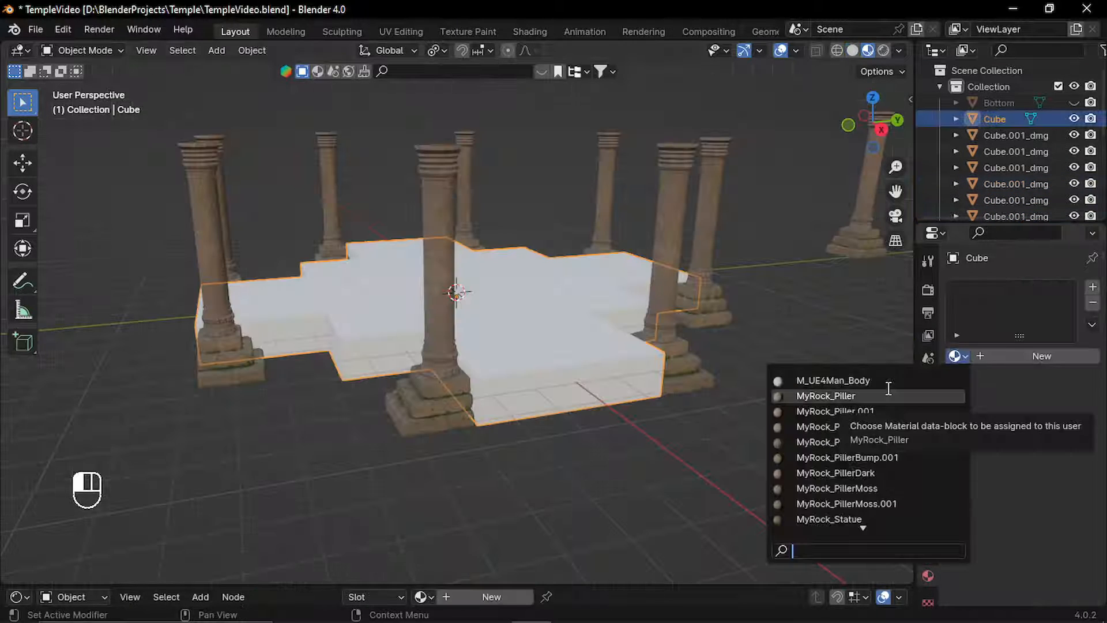
scroll(865, 449, down, 3)
click(819, 491)
Unwrap all faces of the platform with Smart UV Project.
key(Tab)
key(3)
key(a)
key(u)
click(505, 141)
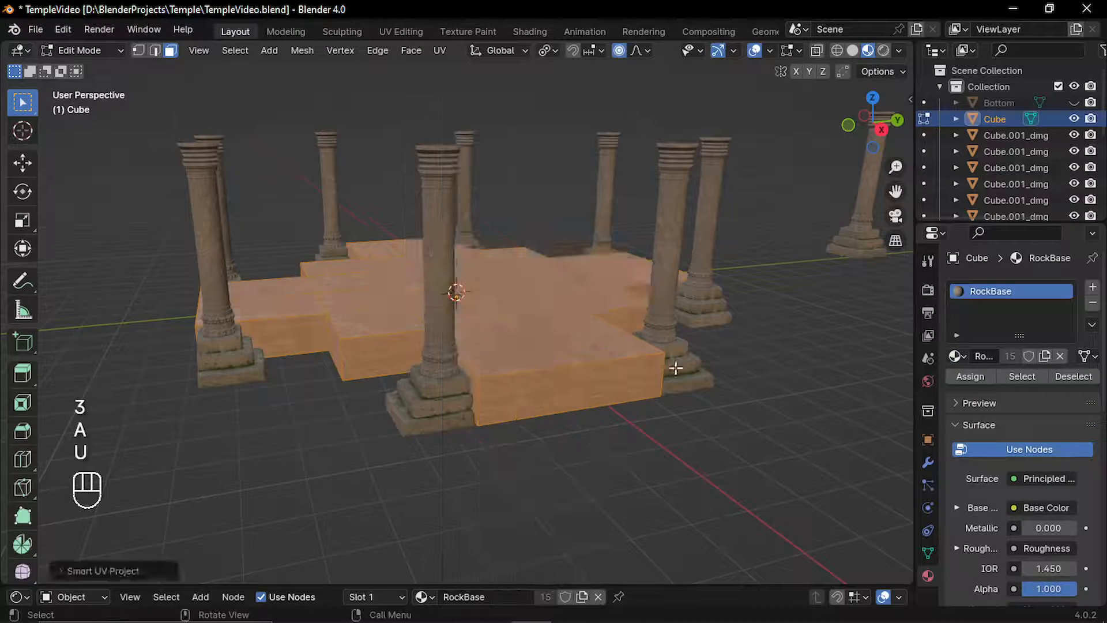
key(Tab)
Rescale the platform's UV layout in the UV editor, return to the layout workspace, and save the file.
key(Tab)
click(401, 31)
key(s)
click(144, 565)
key(Tab)
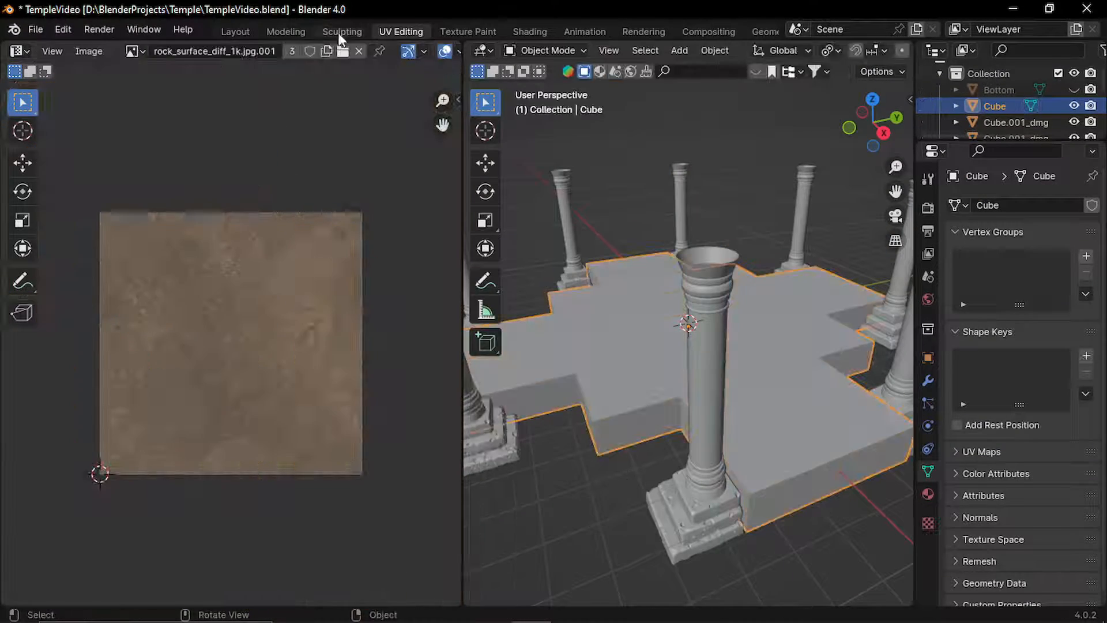
click(235, 31)
click(370, 132)
middle_drag(517, 353, 515, 424)
key(ctrl+s)
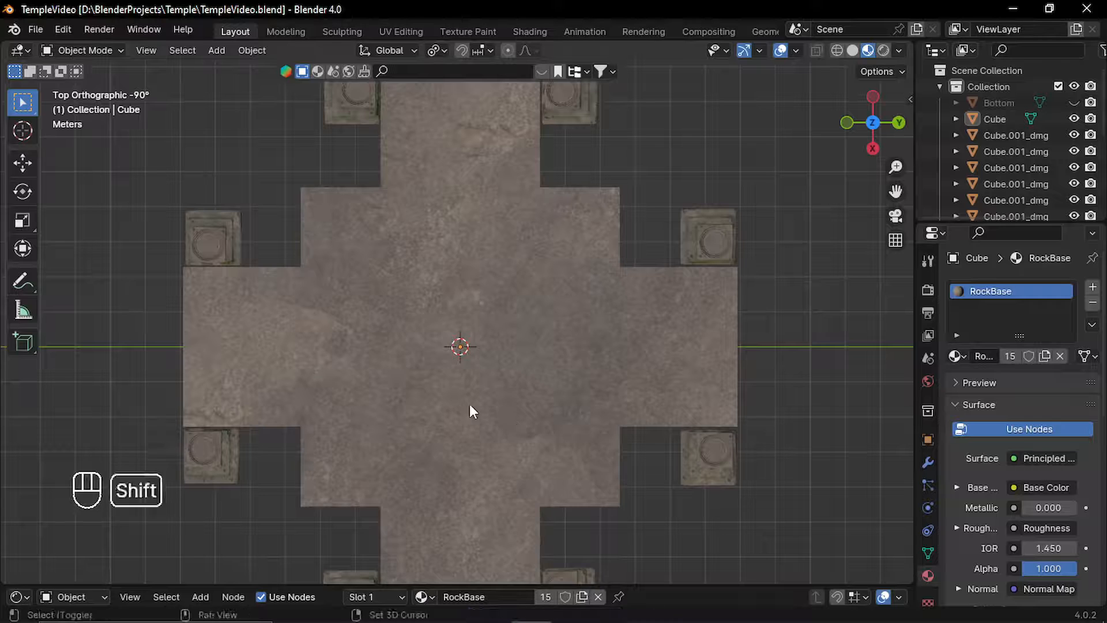
Add a cube at the platform's centre and scale it up to nearly cover the central square.
key(shift+a)
click(559, 366)
key(s)
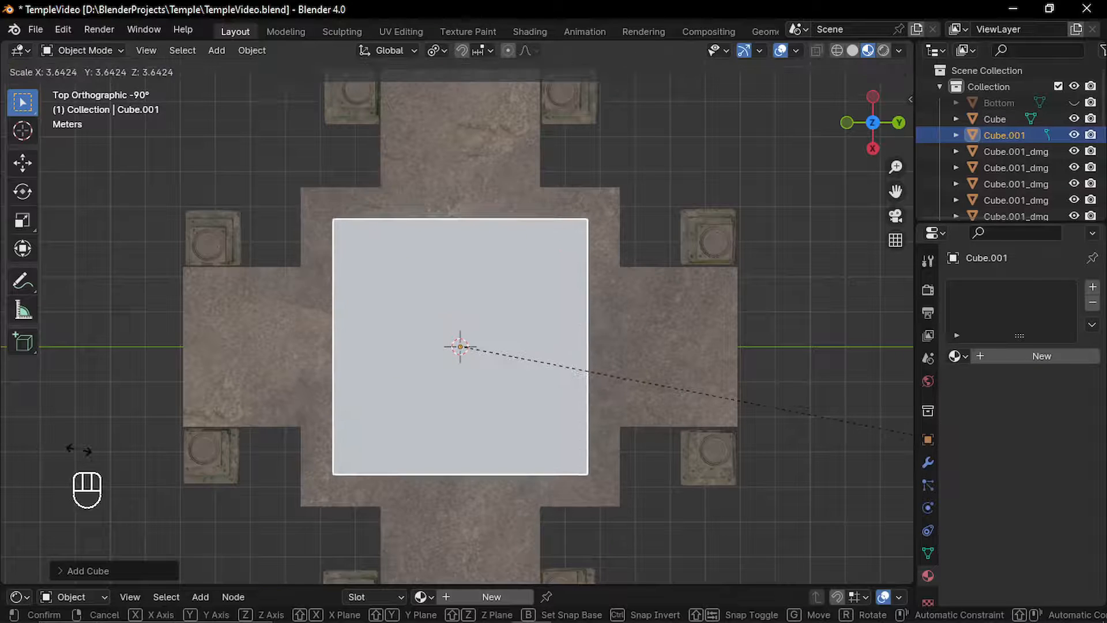
key(Return)
Add two perpendicular centred loop cuts to the new cube so its top is divided into four quarters.
key(Tab)
key(alt+z)
scroll(459, 341, down, 1)
key(3)
key(ctrl+r)
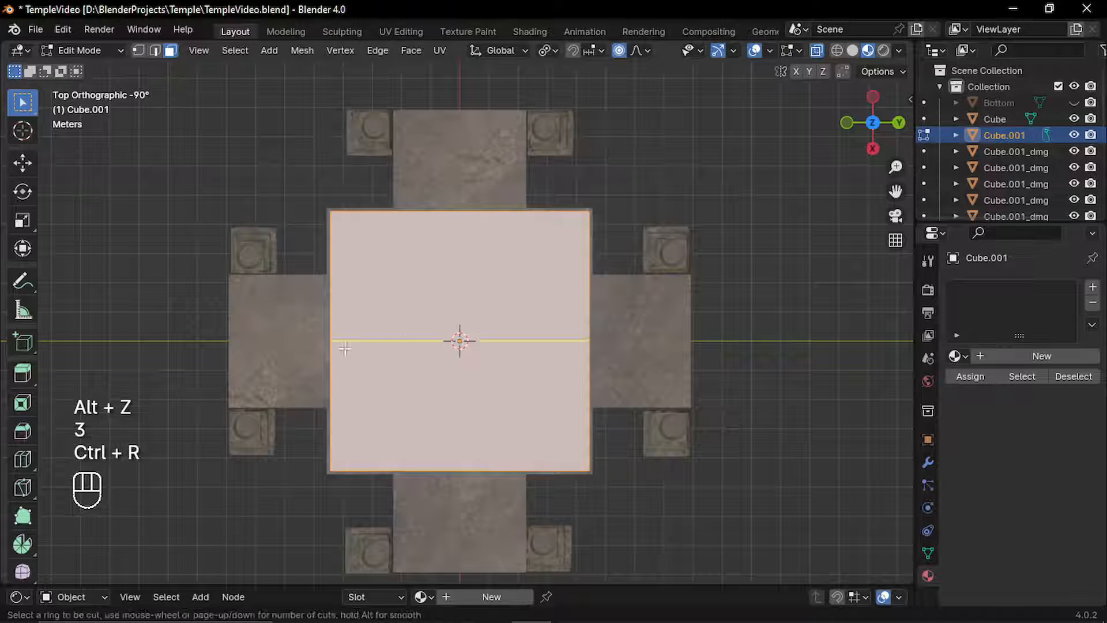
key(ctrl+r)
click(467, 279)
key(ctrl+r)
key(ctrl+r)
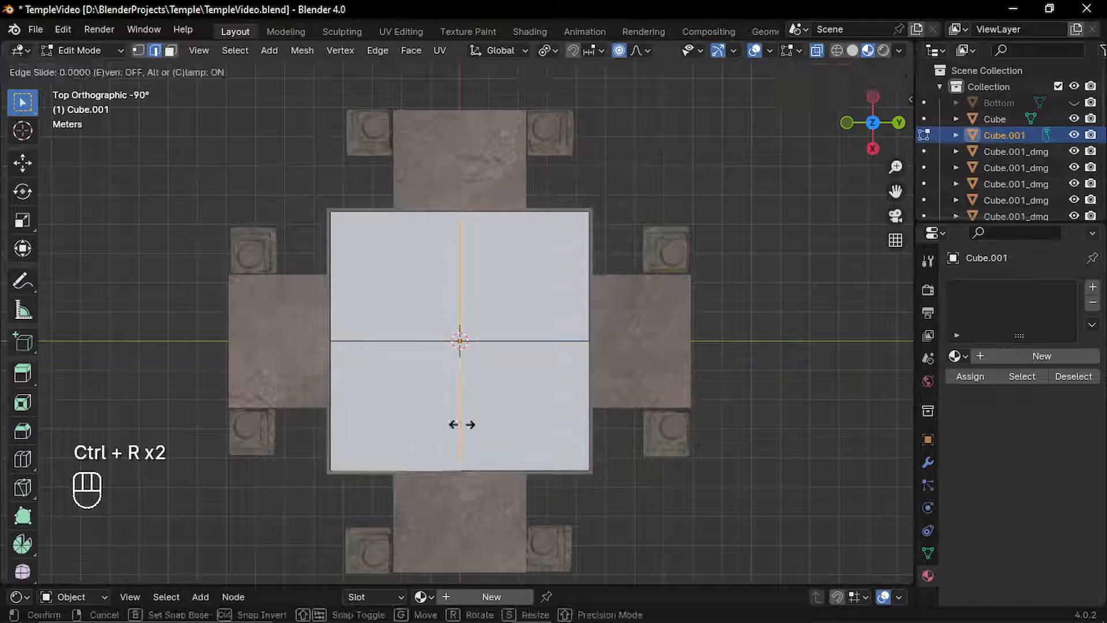
click(459, 423)
Delete the cube's faces in three of the four quarters, leaving a single corner quarter.
key(3)
key(alt+z)
key(alt+z)
drag(699, 154, 233, 309)
shift+drag(668, 277, 479, 536)
key(x)
click(484, 453)
Delete the top and bottom faces of the remaining quarter so only its outer walls are left.
middle_drag(490, 450, 517, 353)
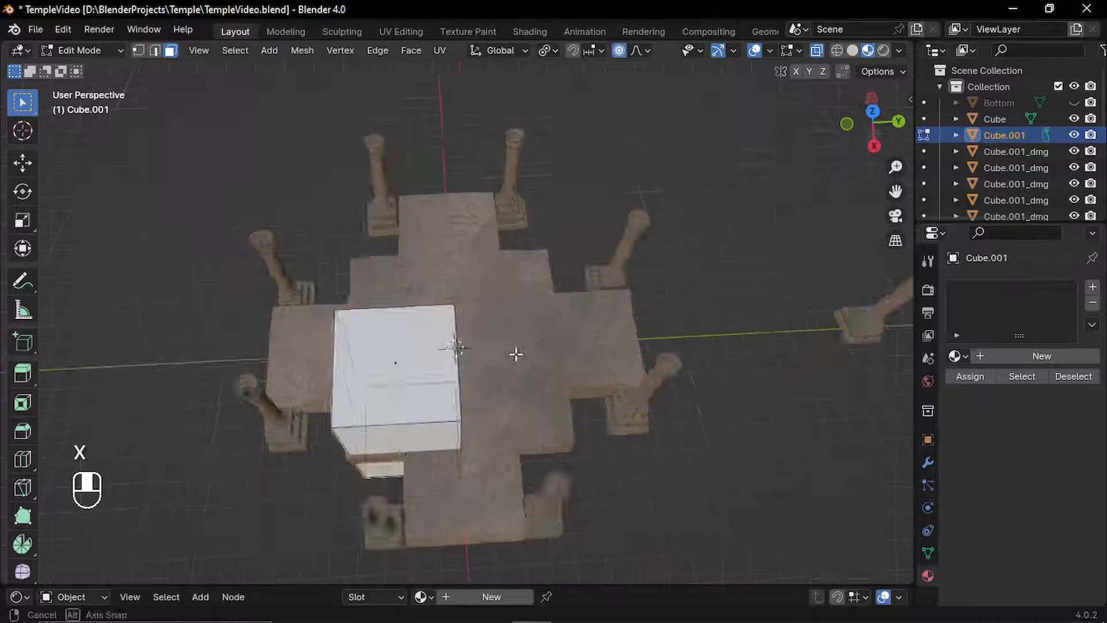
click(413, 363)
shift+click(415, 462)
key(x)
click(441, 454)
key(Tab)
Raise the wall section and rescale it along Z so it stands on the platform and reaches the pillar tops.
middle_drag(441, 476, 529, 375)
alt+middle_drag(529, 404, 538, 445)
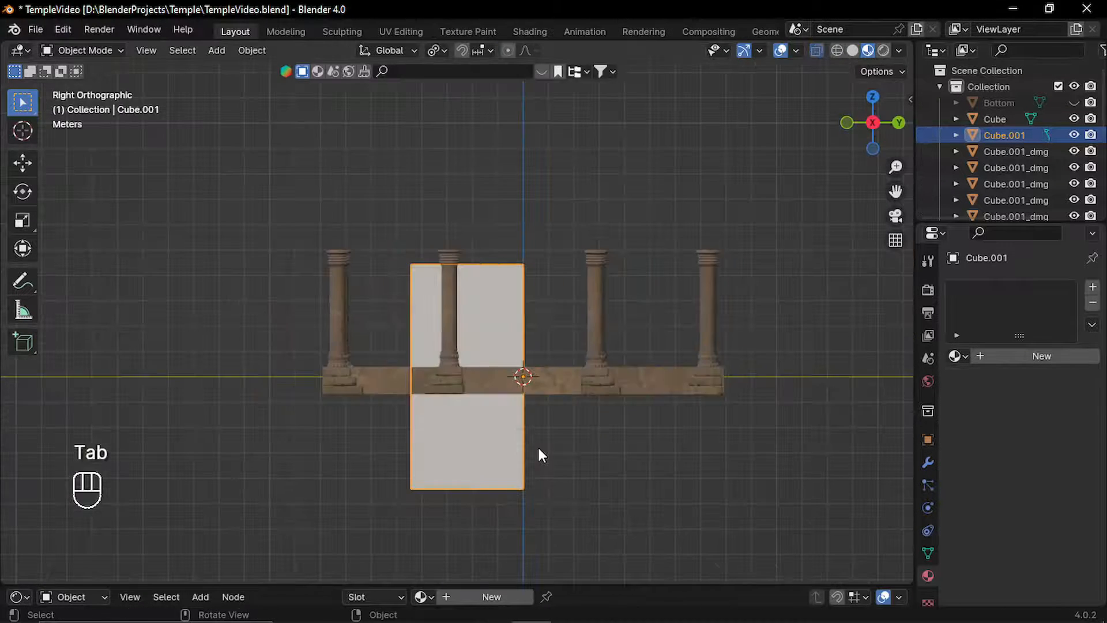
key(g)
key(z)
click(664, 461)
key(s)
key(z)
click(571, 424)
key(g)
key(z)
click(550, 405)
key(s)
key(z)
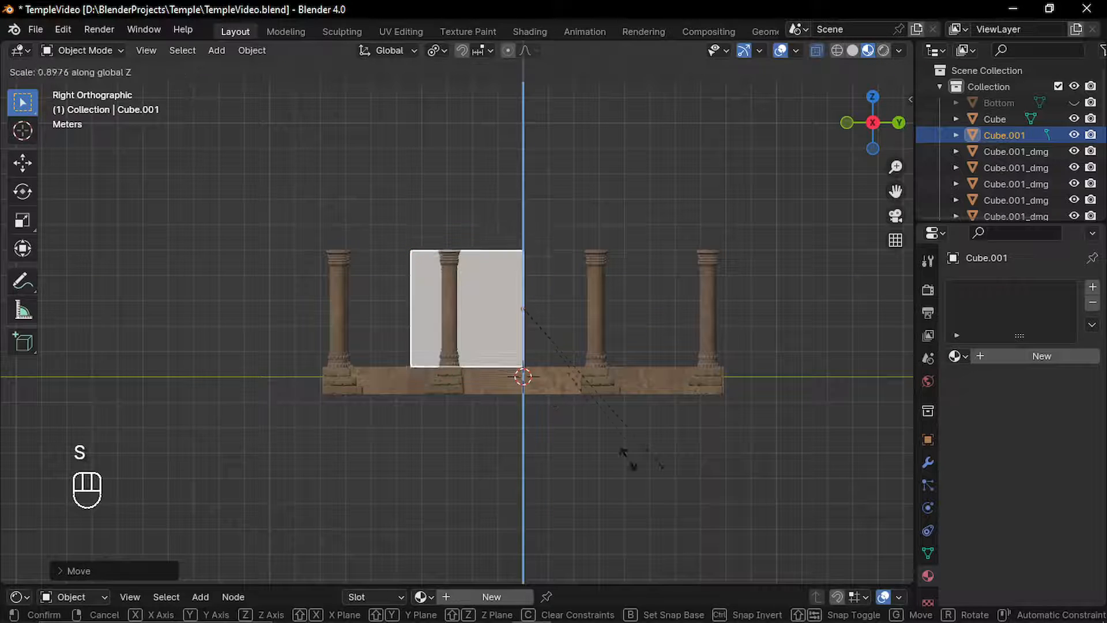
click(709, 494)
Apply the wall section's object transform and add a Mirror modifier to it.
middle_drag(398, 251, 461, 297)
key(ctrl+a)
click(414, 307)
click(928, 461)
key(shift+a)
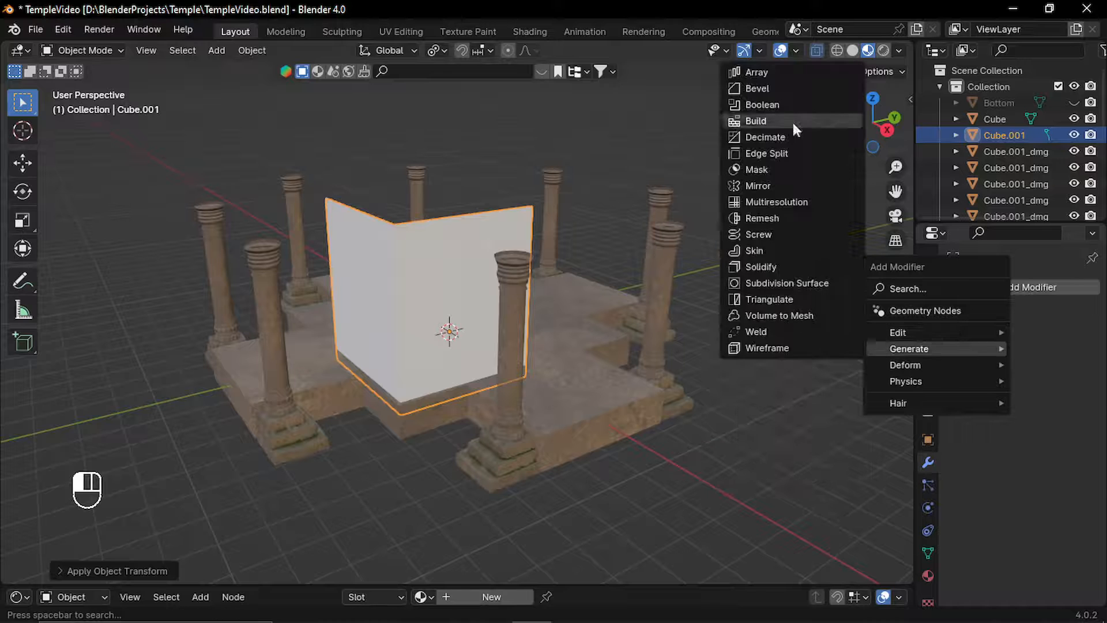
click(761, 190)
Assign the existing RockBase material to the mirrored walls.
key(Tab)
click(955, 356)
click(836, 542)
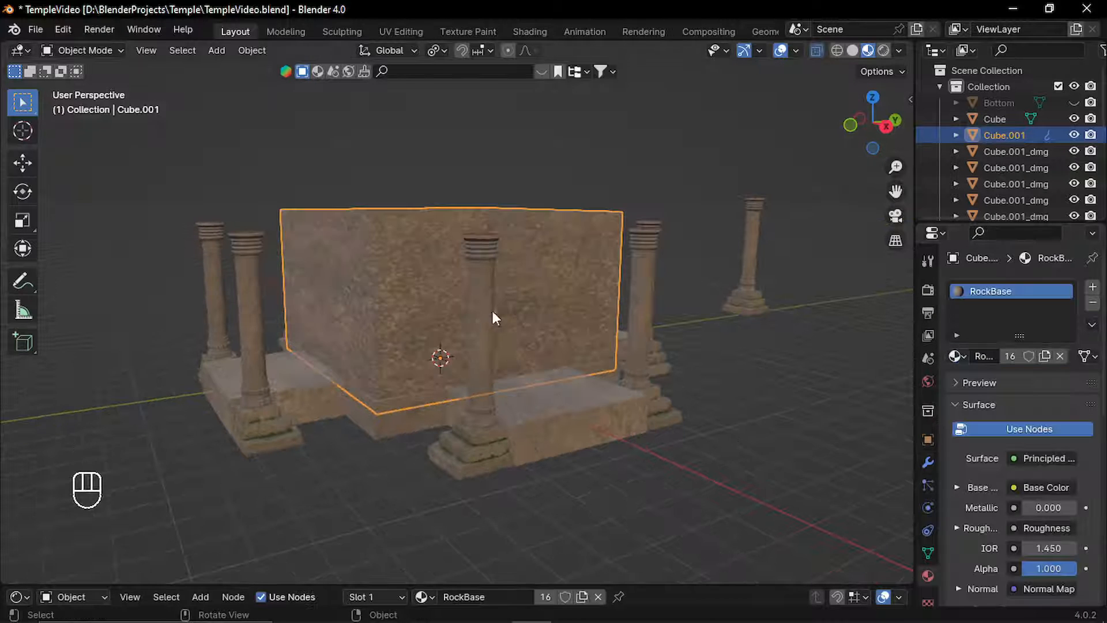
UV unwrap all faces of the walls and save the file.
key(Tab)
key(3)
key(a)
key(u)
click(440, 289)
key(Tab)
scroll(427, 339, up, 3)
key(ctrl+s)
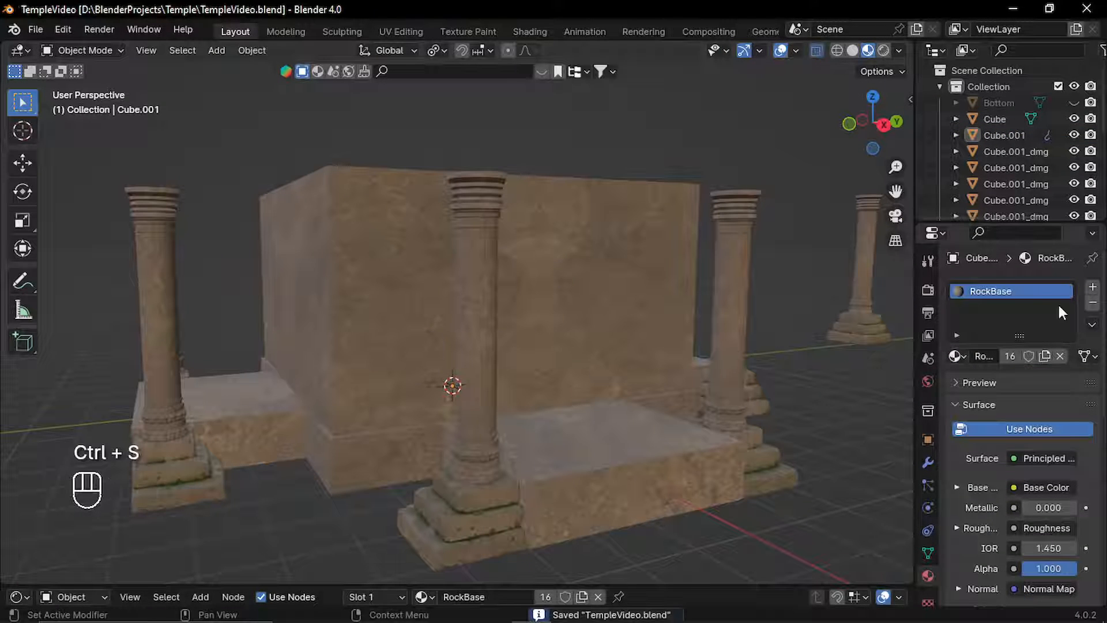
Add a second material slot with RockBaseNormal and assign it to the lower wall faces.
click(1093, 287)
click(958, 388)
scroll(840, 506, down, 3)
click(841, 506)
key(Tab)
key(3)
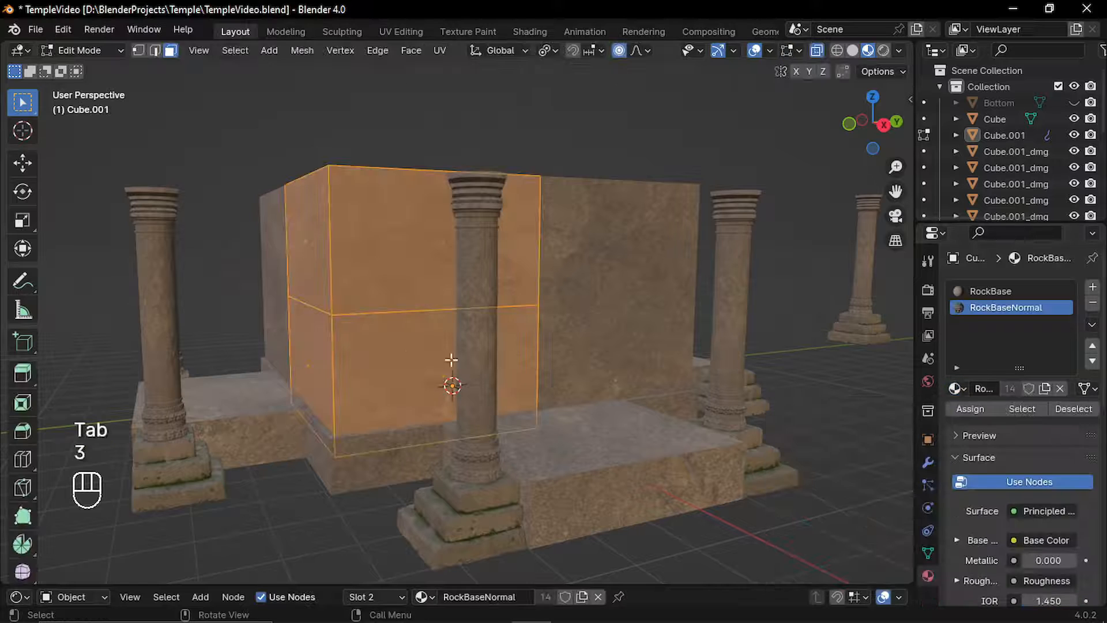
click(404, 375)
click(1004, 317)
In the UV editor, rotate the lower wall faces' UVs to horizontal and position them over the middle pattern bands.
click(401, 31)
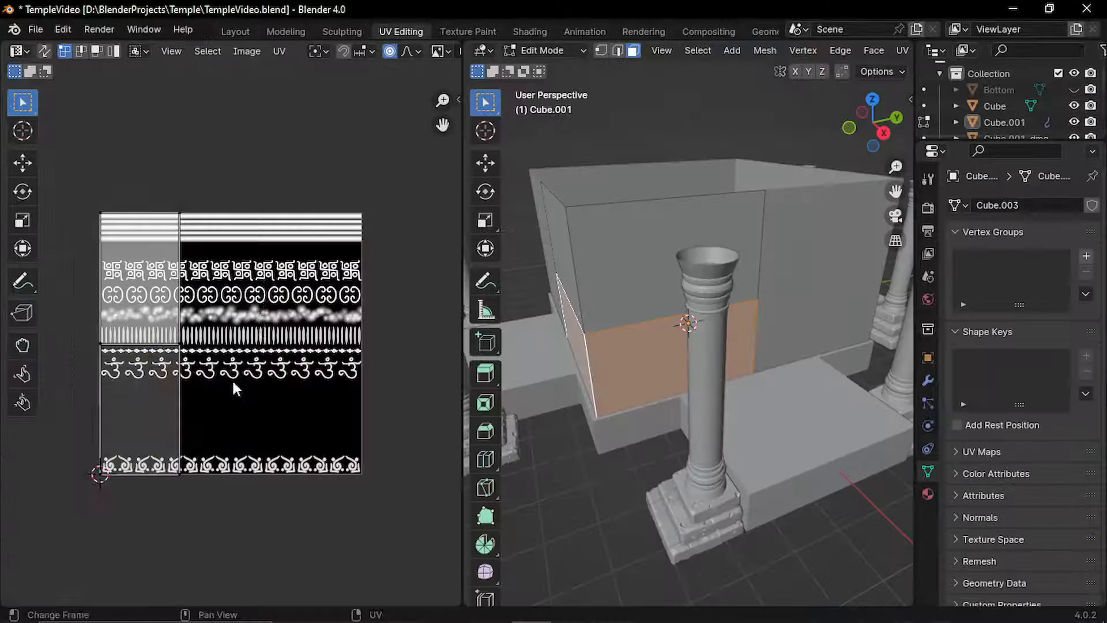
key(a)
key(r)
click(99, 503)
key(g)
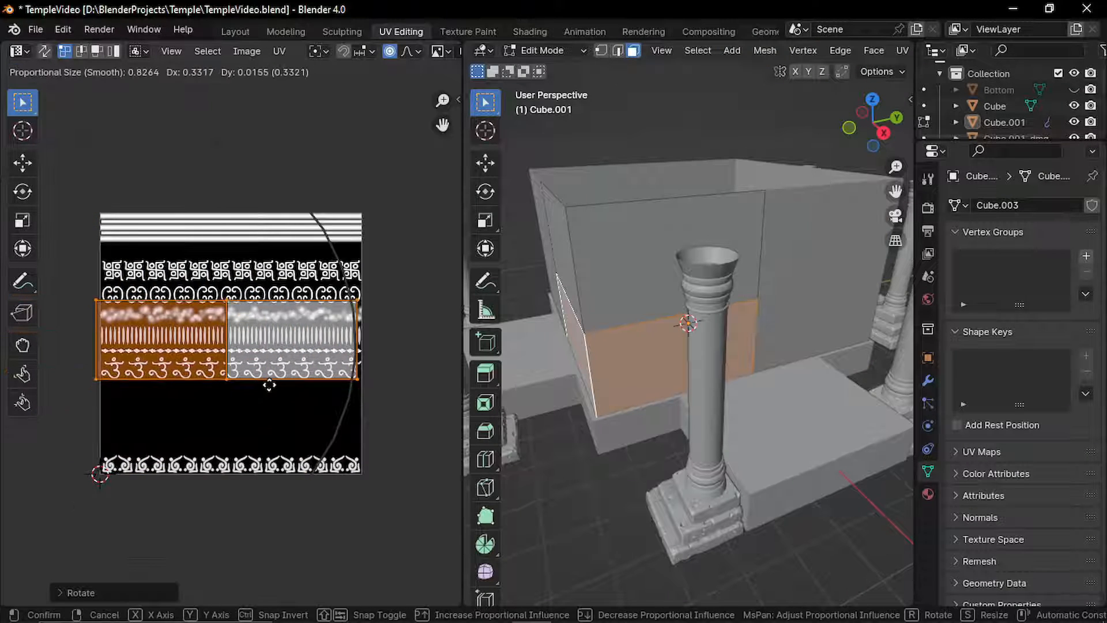
click(251, 363)
key(g)
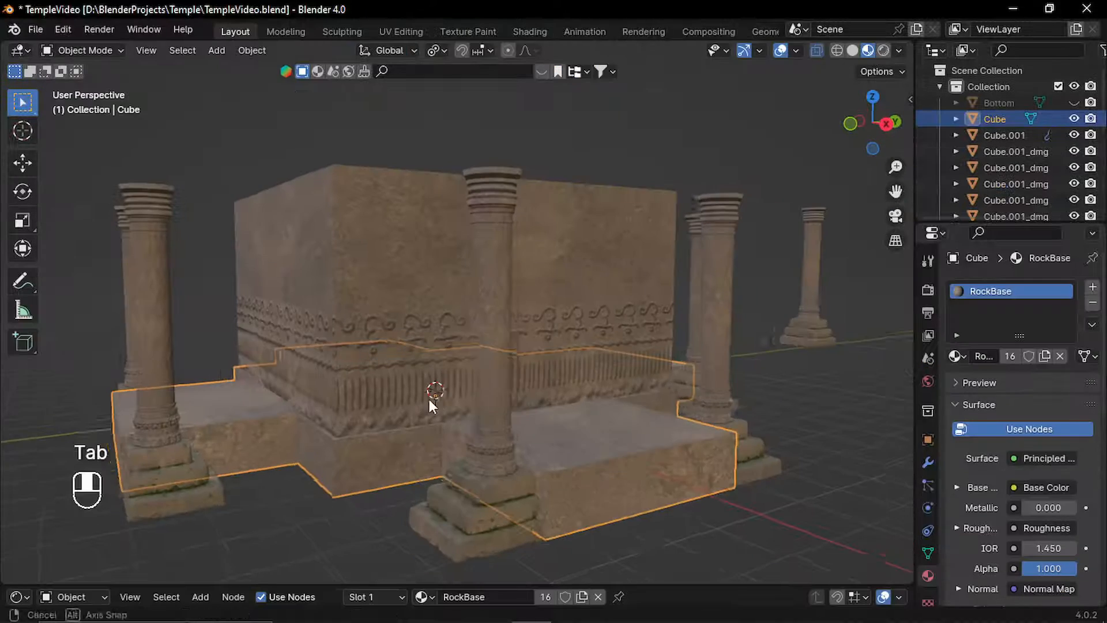
Show the 3D view in Material Preview and widen the lower wall faces' UVs along X beyond the pattern image.
key(z)
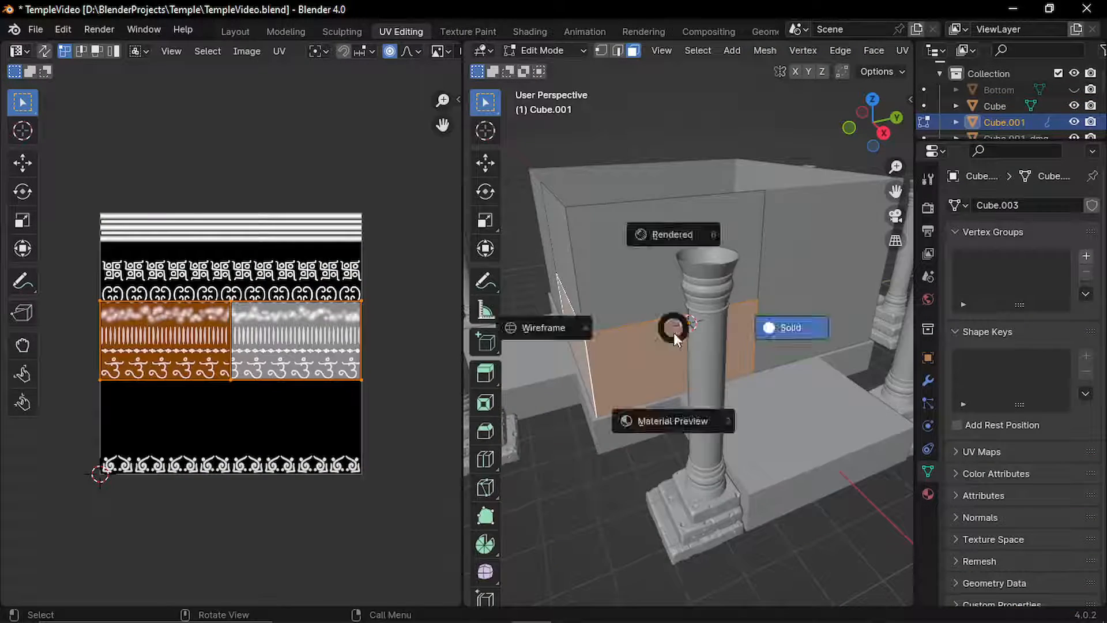
click(672, 421)
key(s)
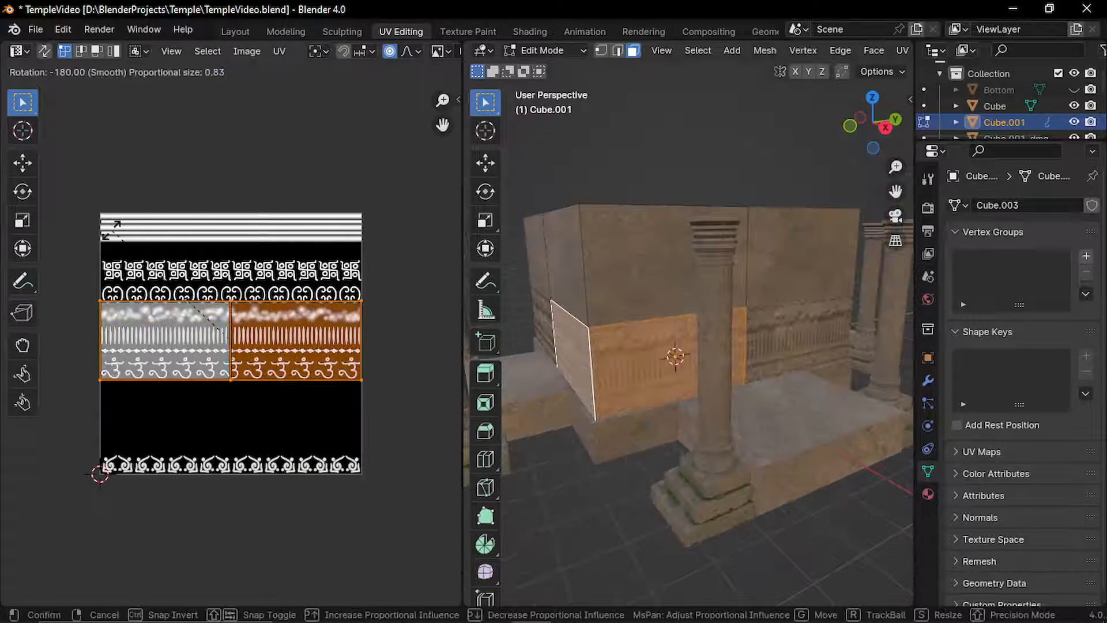
key(x)
click(557, 421)
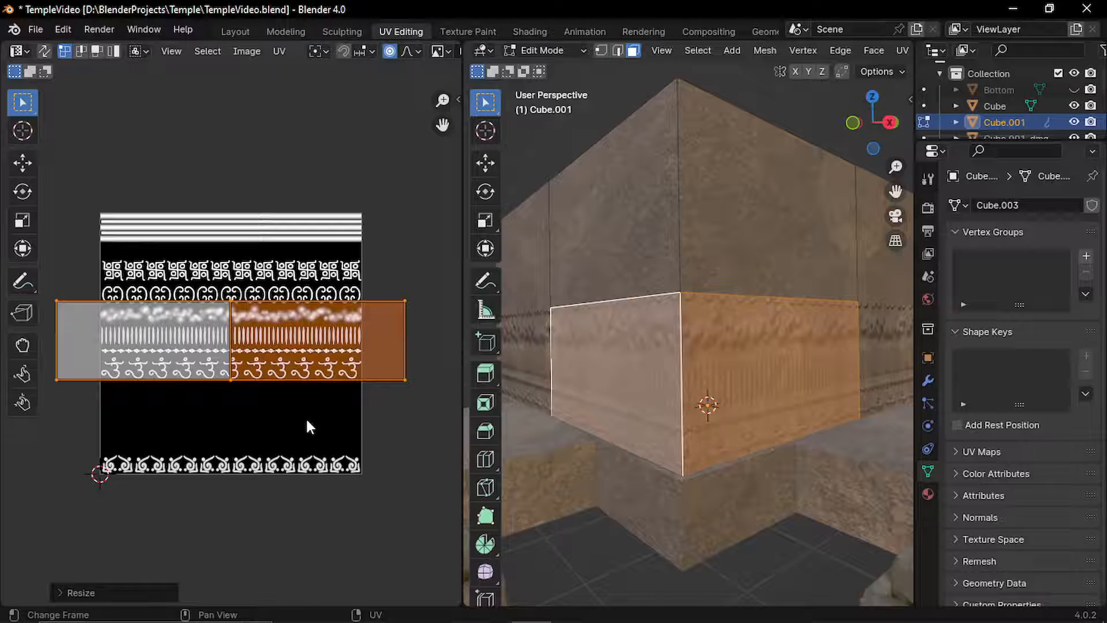
key(s)
key(x)
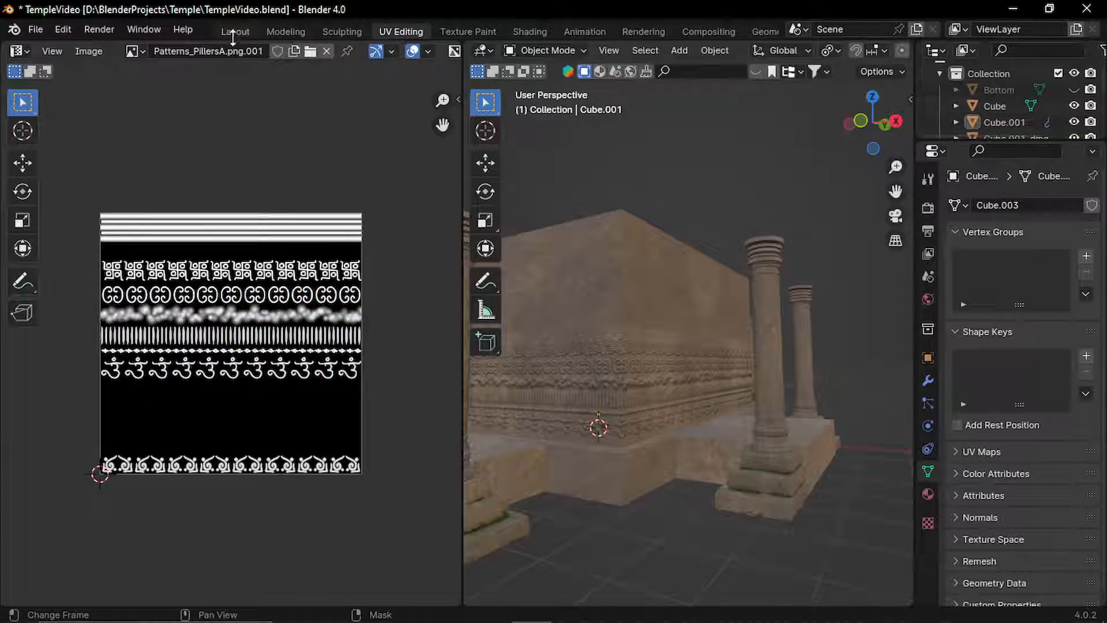
Back in the layout workspace, cut a vertical loop through the front wall and delete its inner faces for a doorway.
click(234, 31)
key(Tab)
key(ctrl+r)
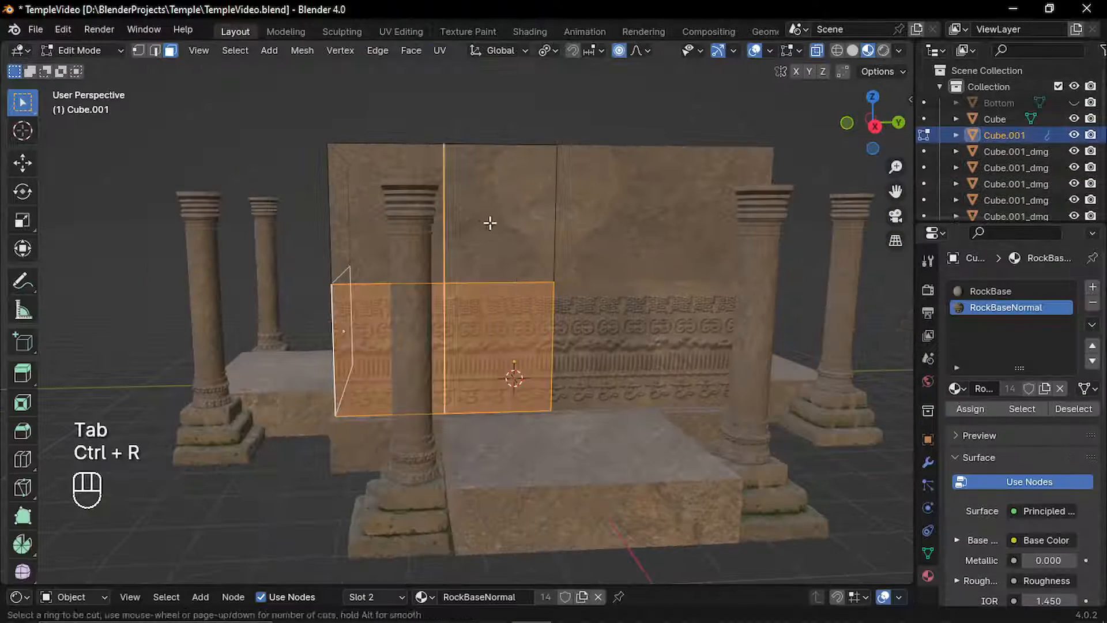
click(494, 224)
key(3)
click(503, 342)
key(x)
key(Tab)
Cut a vertical loop through the adjoining side wall and delete its inner faces to open another doorway.
key(Tab)
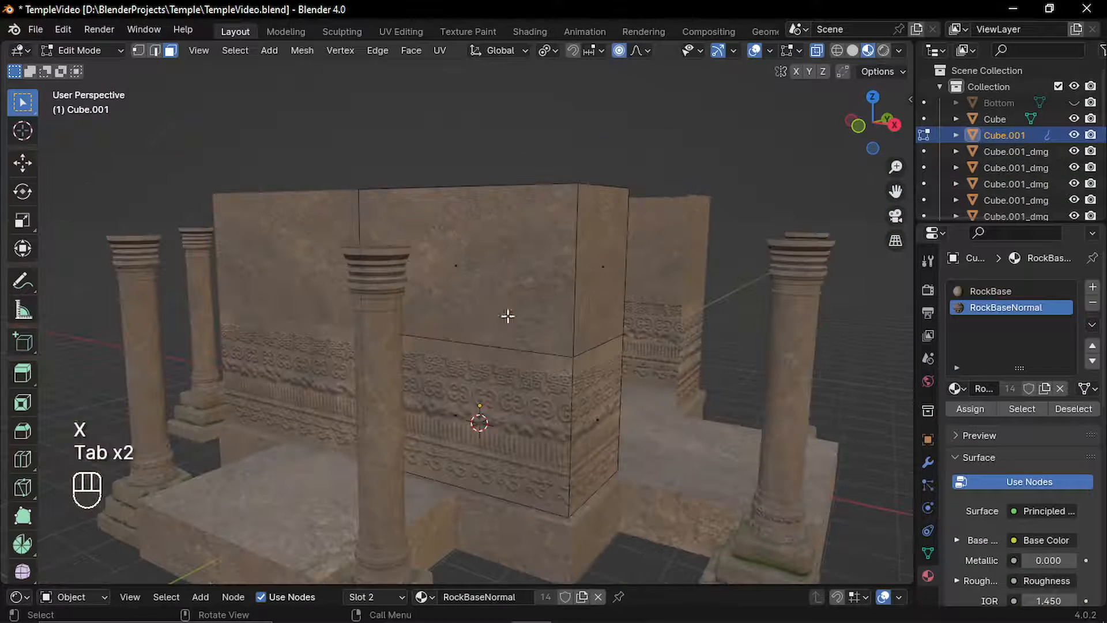
key(ctrl+r)
click(450, 299)
click(434, 261)
key(3)
key(x)
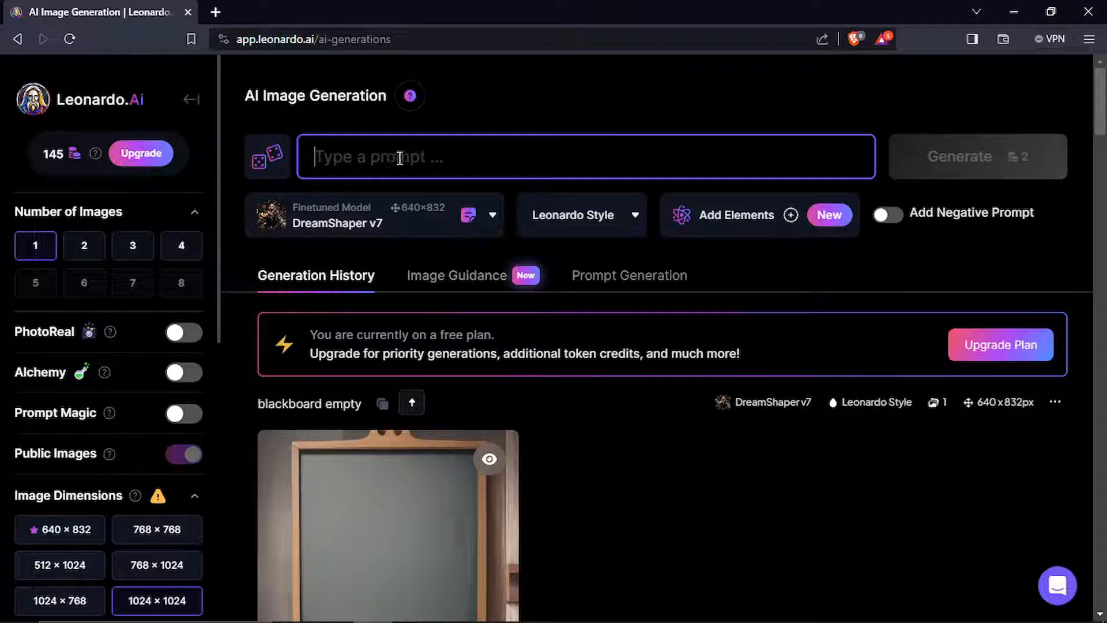
In Leonardo.Ai, generate an image from the prompt "elephant carvings on the outer walls of ancient indian Temple, closeup".
text(elephant carvings on the outer walls of ancient indian Temple, closeup)
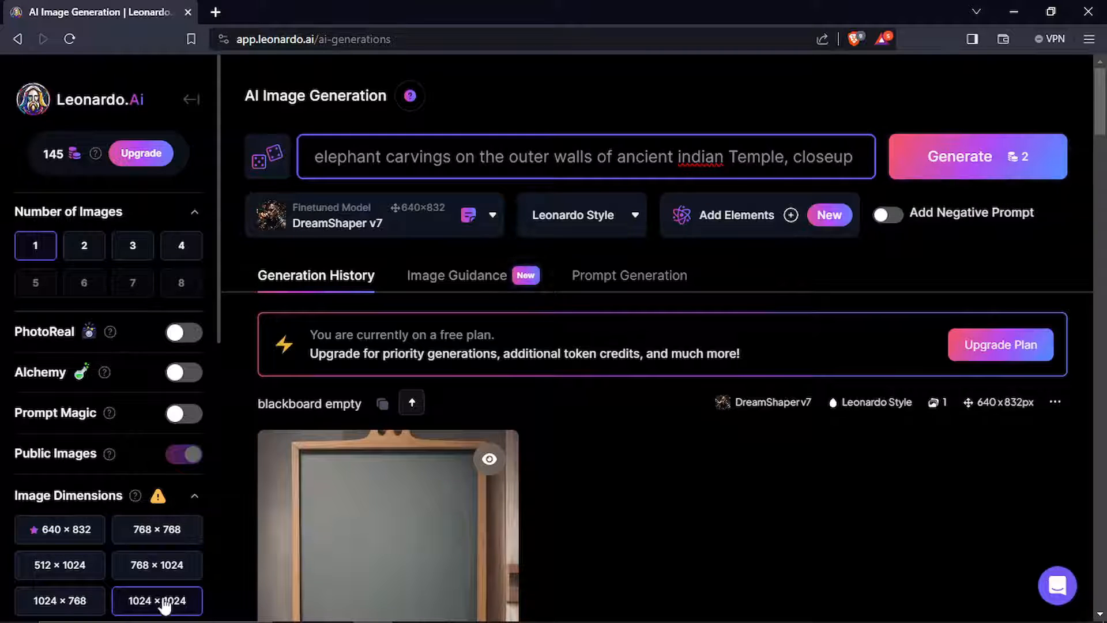
click(969, 159)
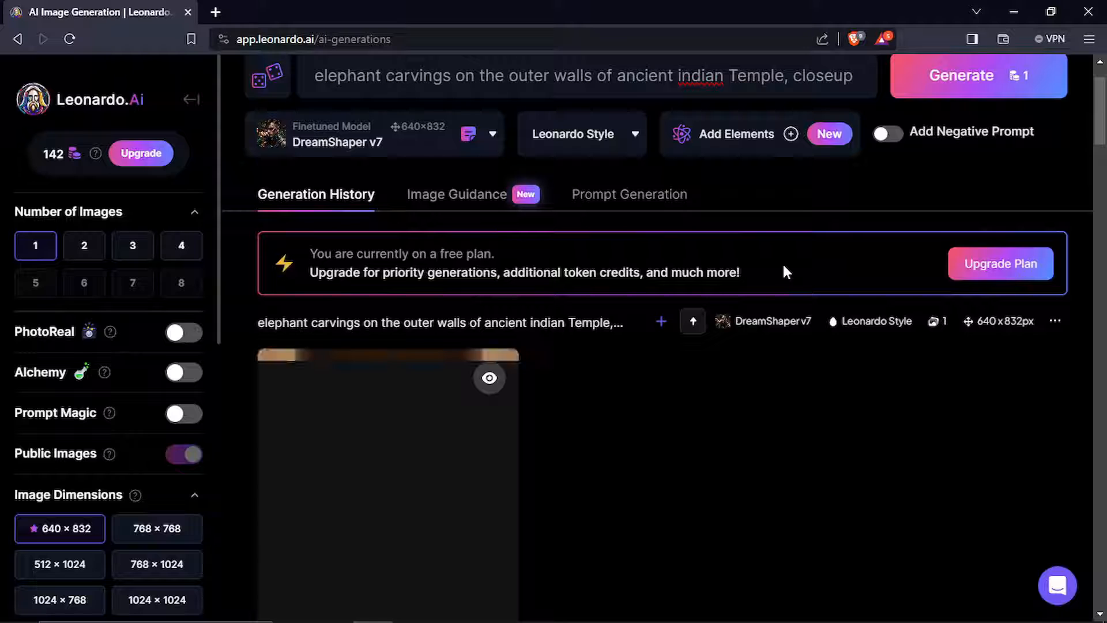
scroll(664, 414, down, 1)
scroll(663, 414, down, 2)
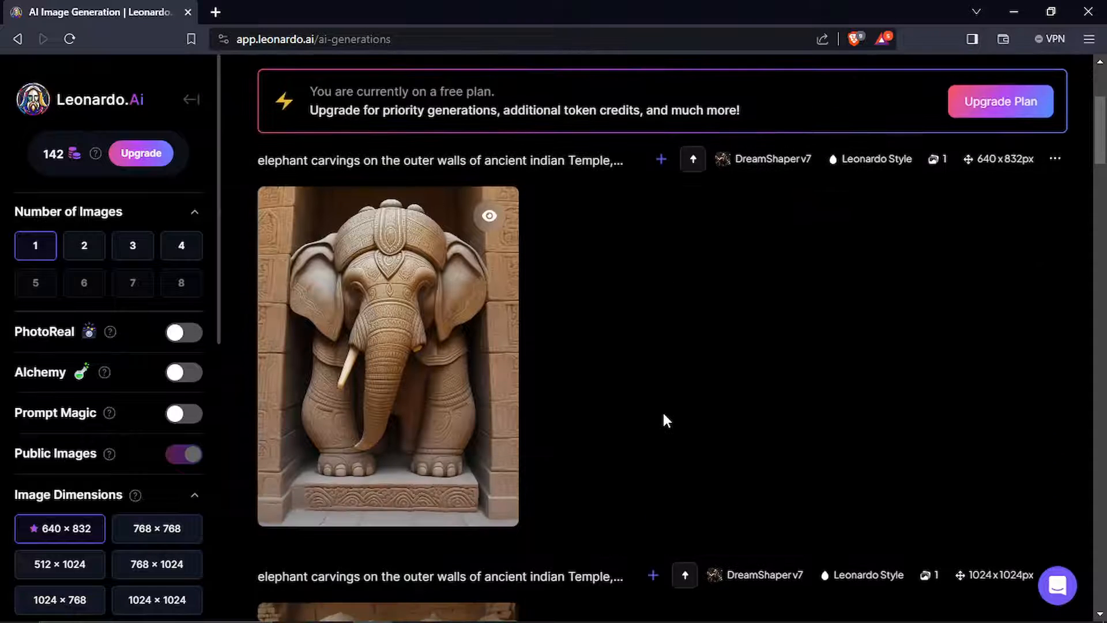
scroll(664, 414, up, 1)
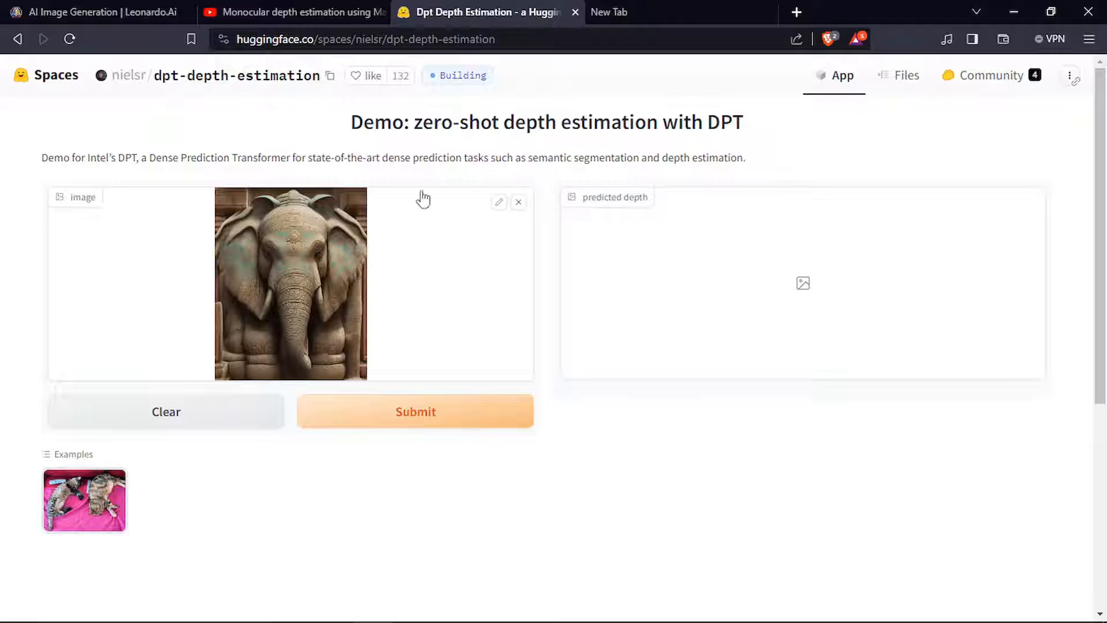
Run the elephant image through the dpt-depth-estimation demo on Hugging Face and download the predicted depth map.
click(447, 422)
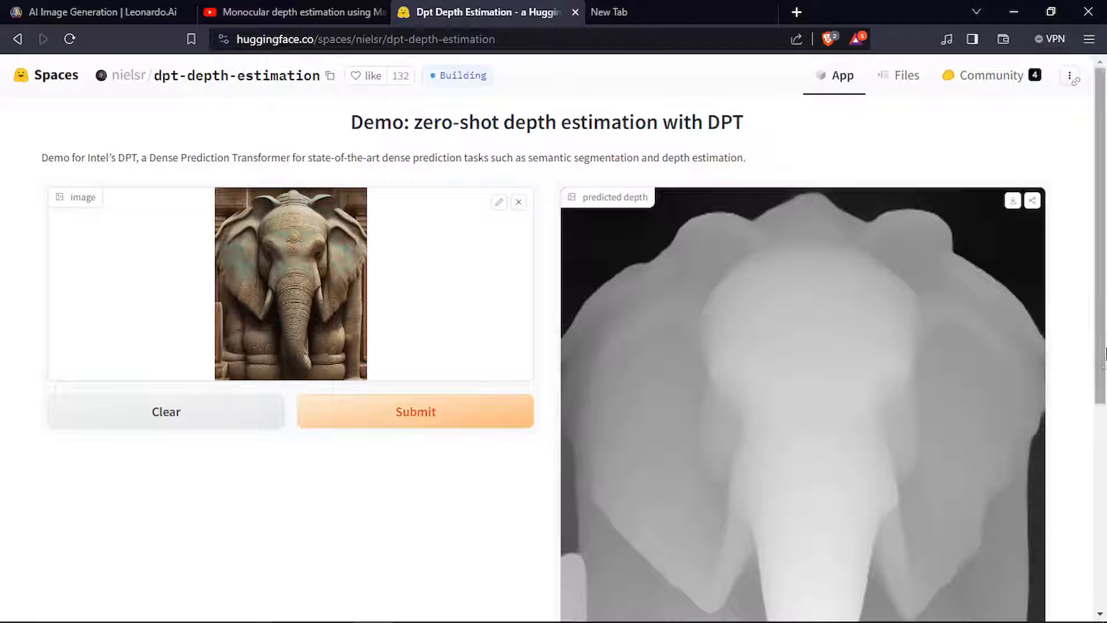
scroll(1089, 346, down, 5)
scroll(1089, 346, up, 5)
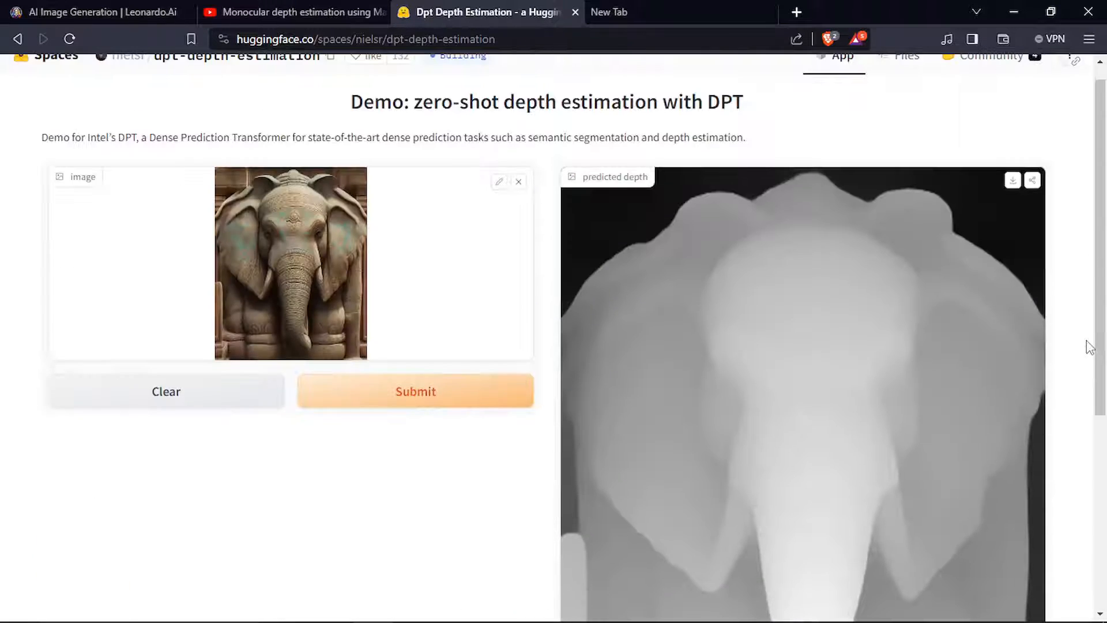
click(1013, 181)
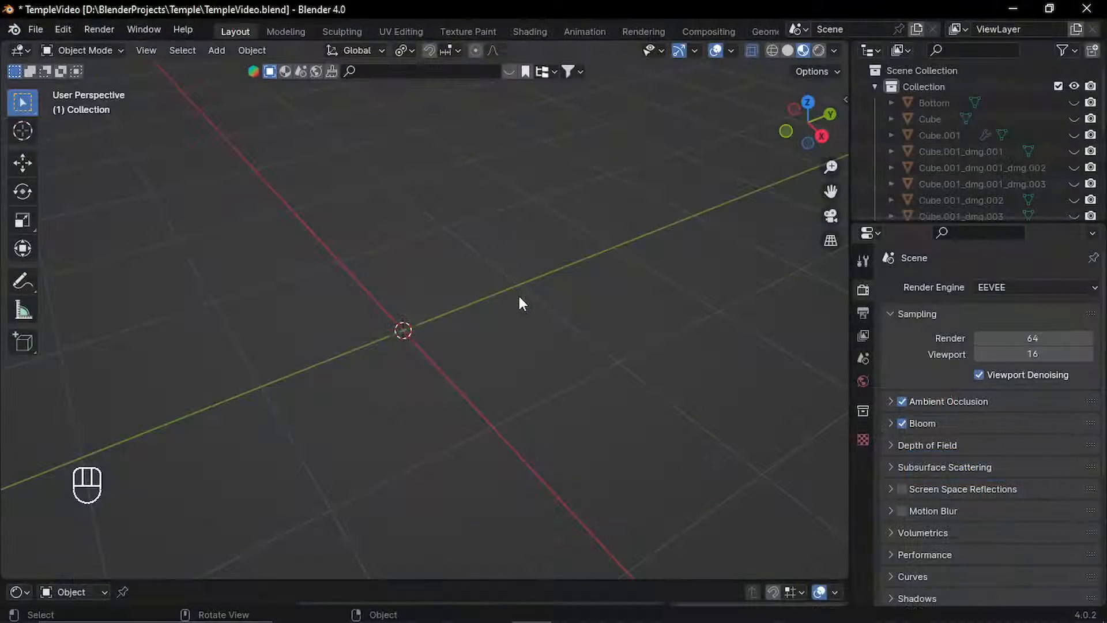
Switch to Blender, add a plane at the origin and assign the existing RockBase material to it.
key(shift+a)
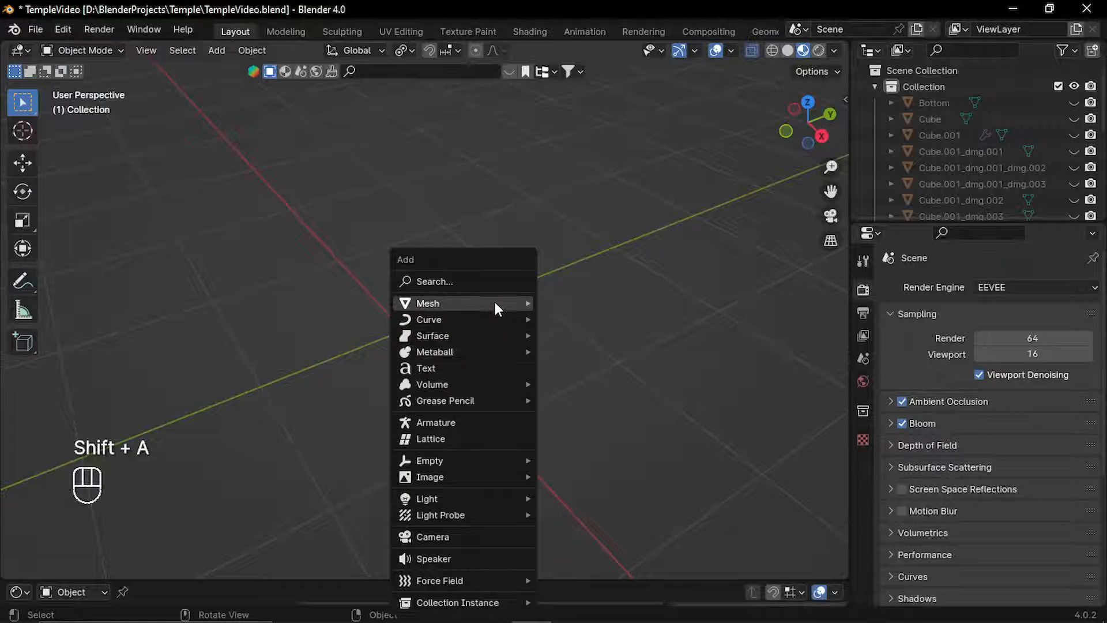
mouse_move(495, 303)
click(580, 304)
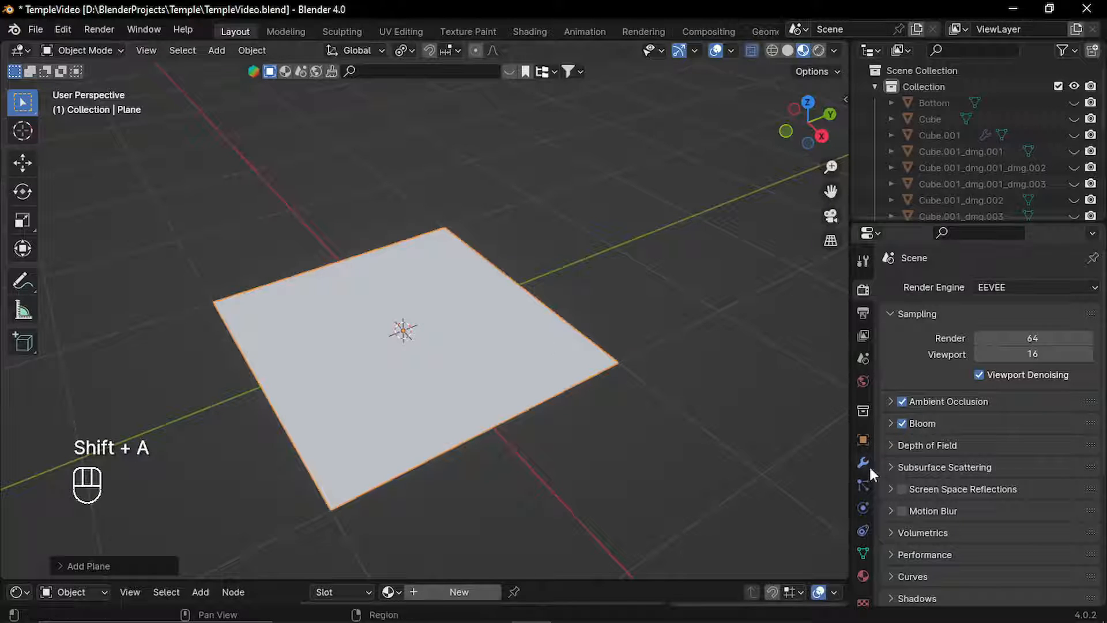
click(864, 576)
click(891, 356)
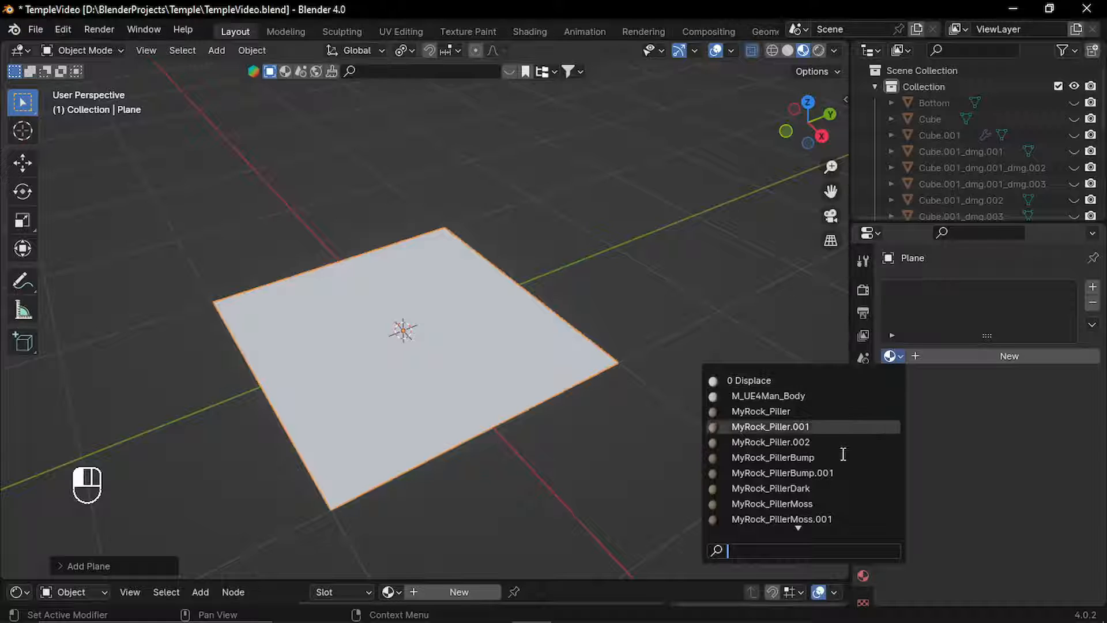
scroll(839, 456, down, 4)
click(837, 484)
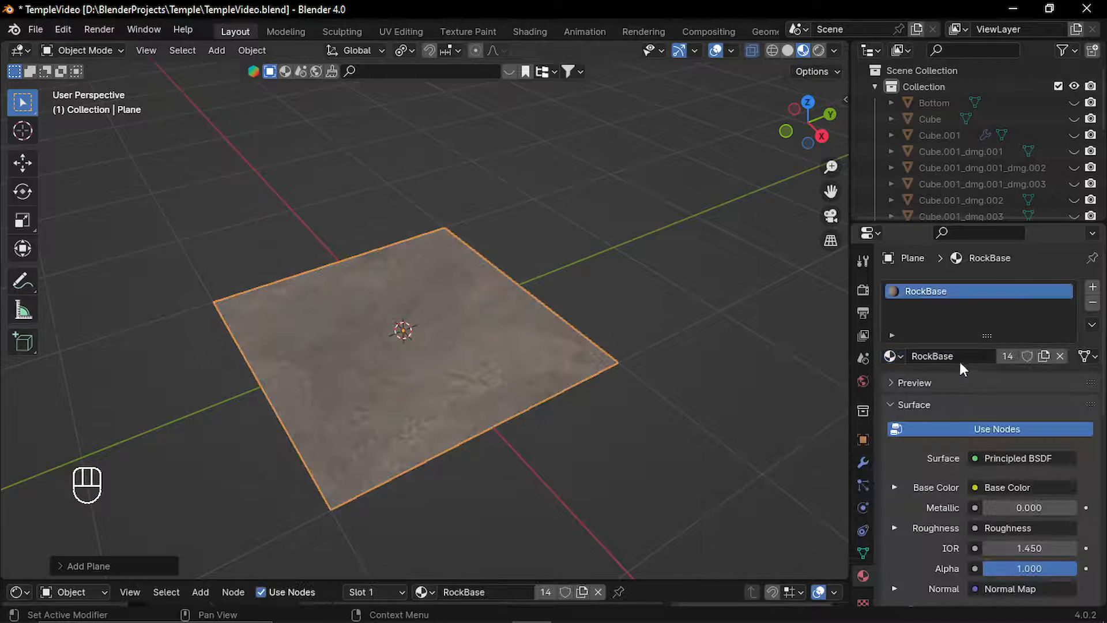
Make a separate copy of the plane's material and rename it RockBaseStatue.
click(1044, 356)
double_click(939, 291)
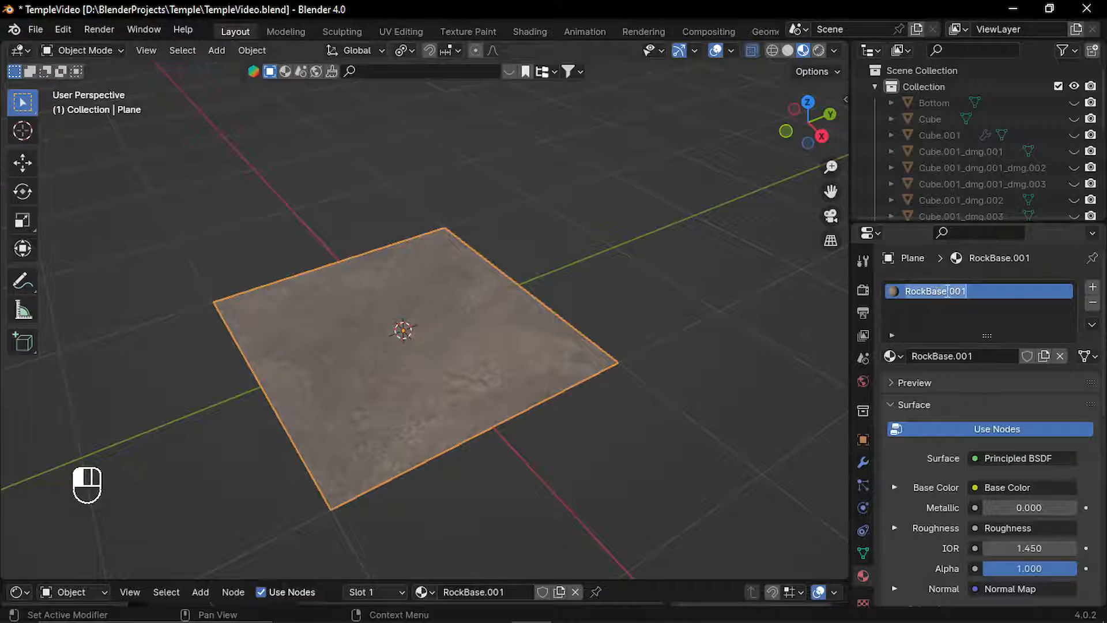
key(BackSpace)
key(BackSpace)
key(BackSpace)
key(BackSpace)
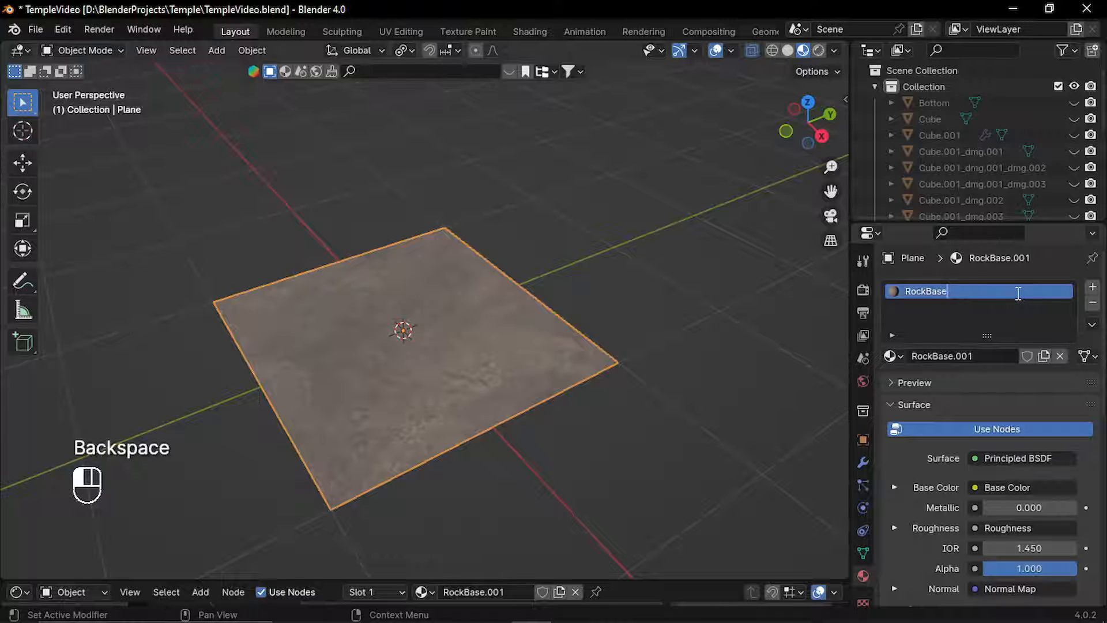
text(Sta)
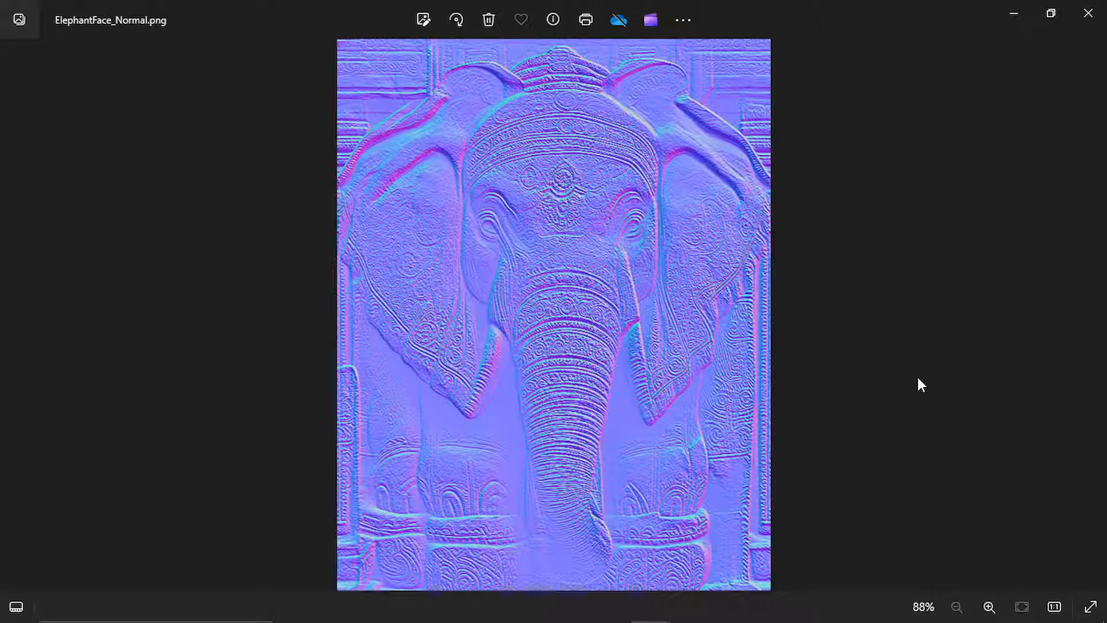
Bring the elephant face image into the RockBaseStatue node tree as an image texture above the Principled BSDF.
click(1018, 10)
mouse_move(534, 607)
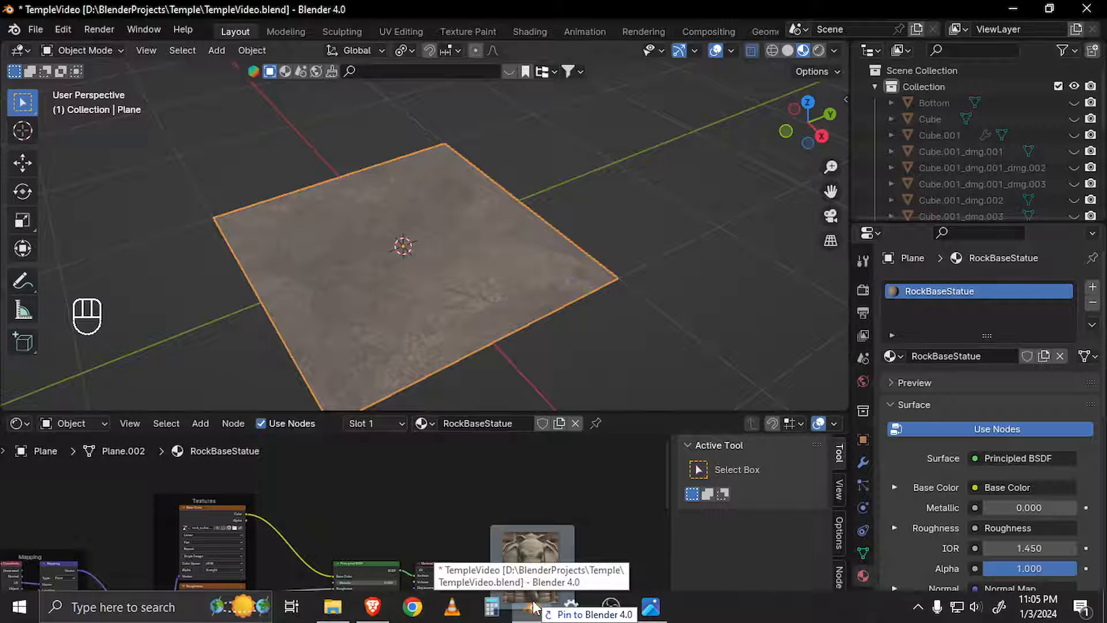
drag(535, 606, 354, 483)
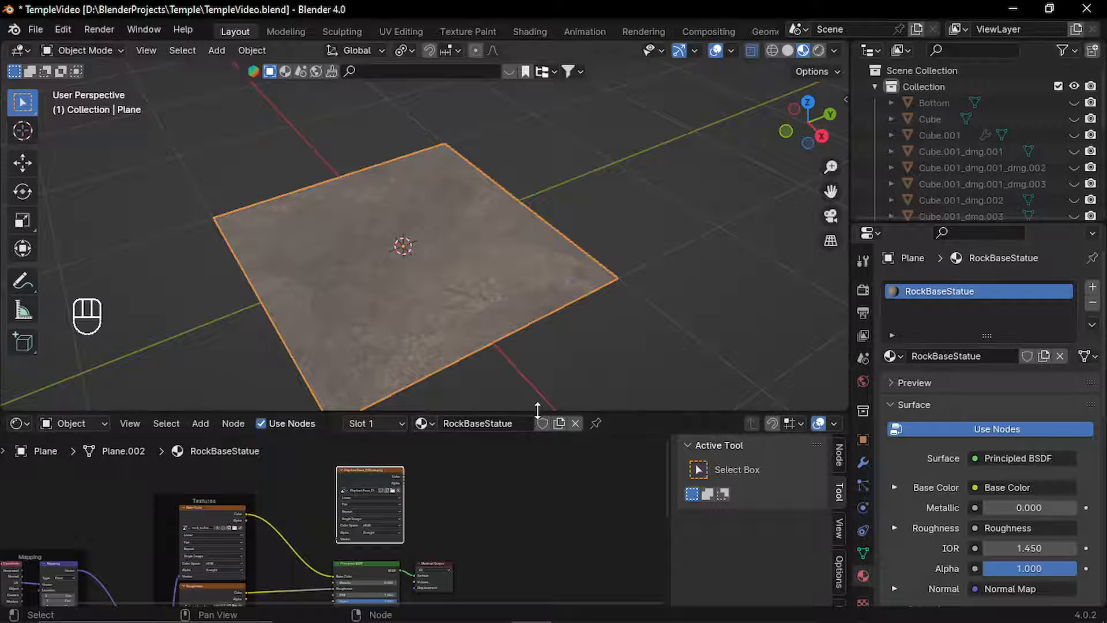
Preview the ElephantFace_Diffuse image directly on the plane and move its texture node clear of the Principled BSDF.
drag(537, 411, 519, 307)
ctrl+shift+click(372, 427)
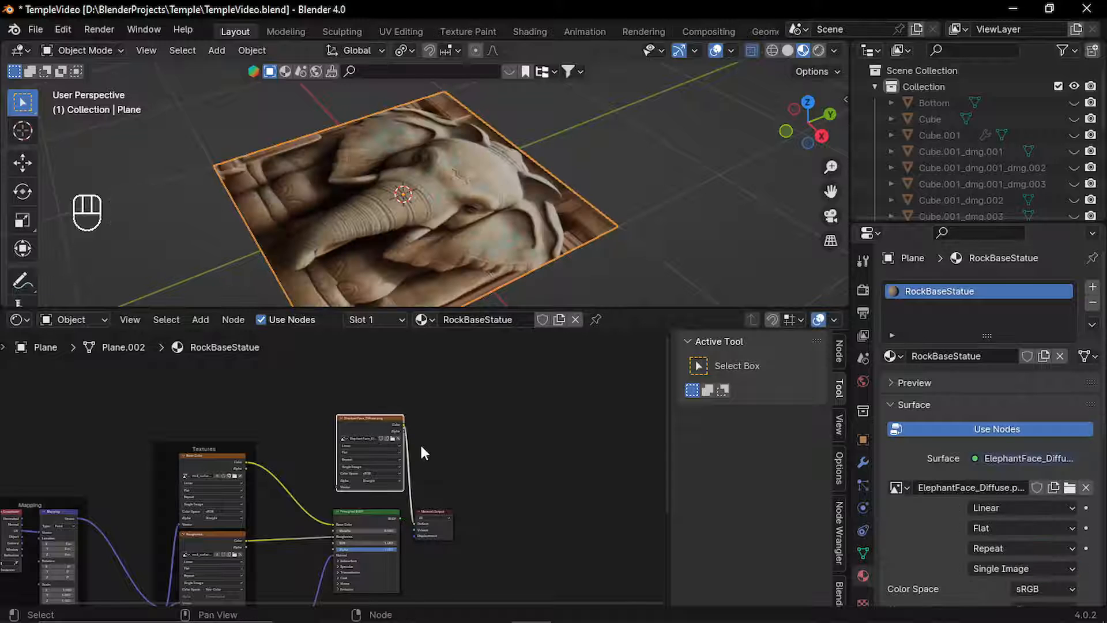
click(330, 404)
drag(356, 420, 311, 404)
drag(619, 307, 611, 372)
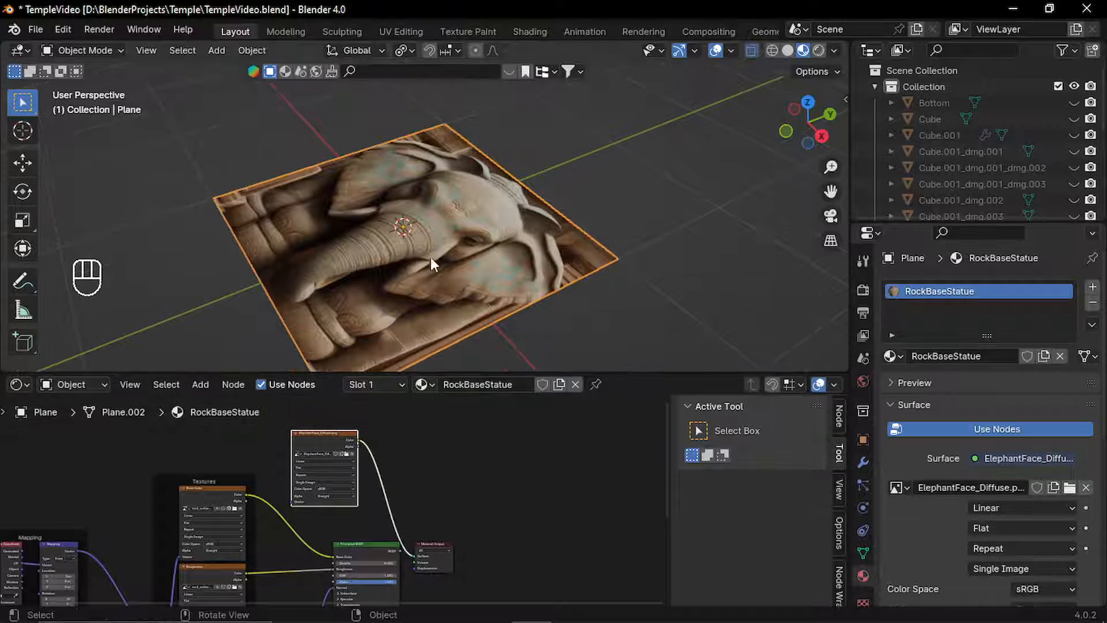
Stretch the plane along the global Y axis to about 1.2 times its length.
scroll(431, 257, down, 3)
middle_drag(432, 257, 472, 222)
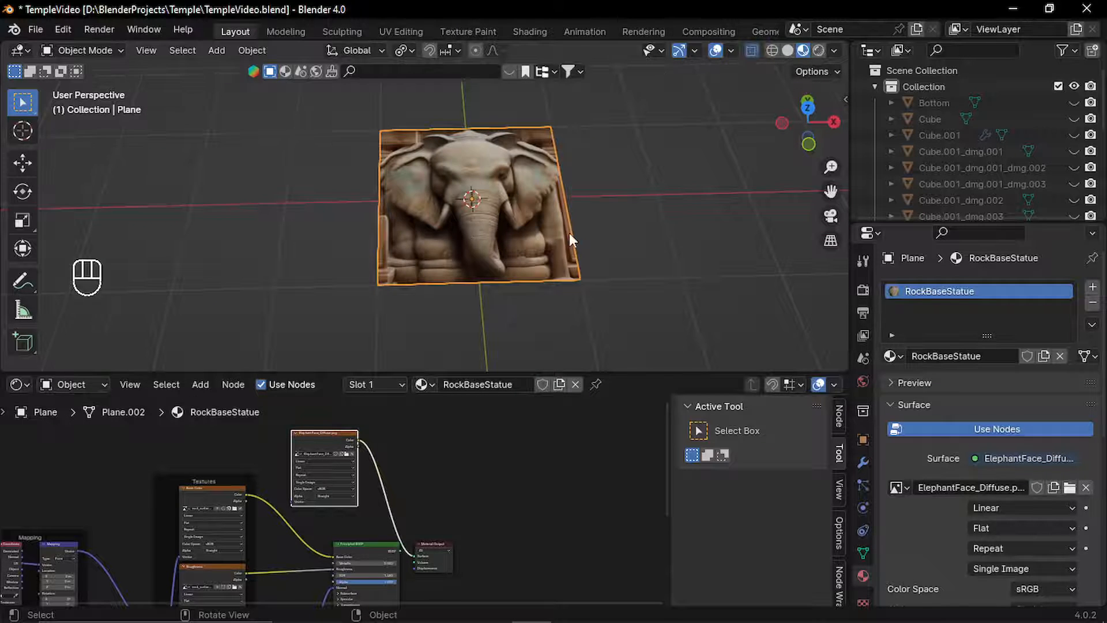
scroll(572, 230, up, 4)
shift+middle_drag(572, 229, 453, 229)
scroll(453, 229, down, 2)
middle_drag(453, 228, 486, 239)
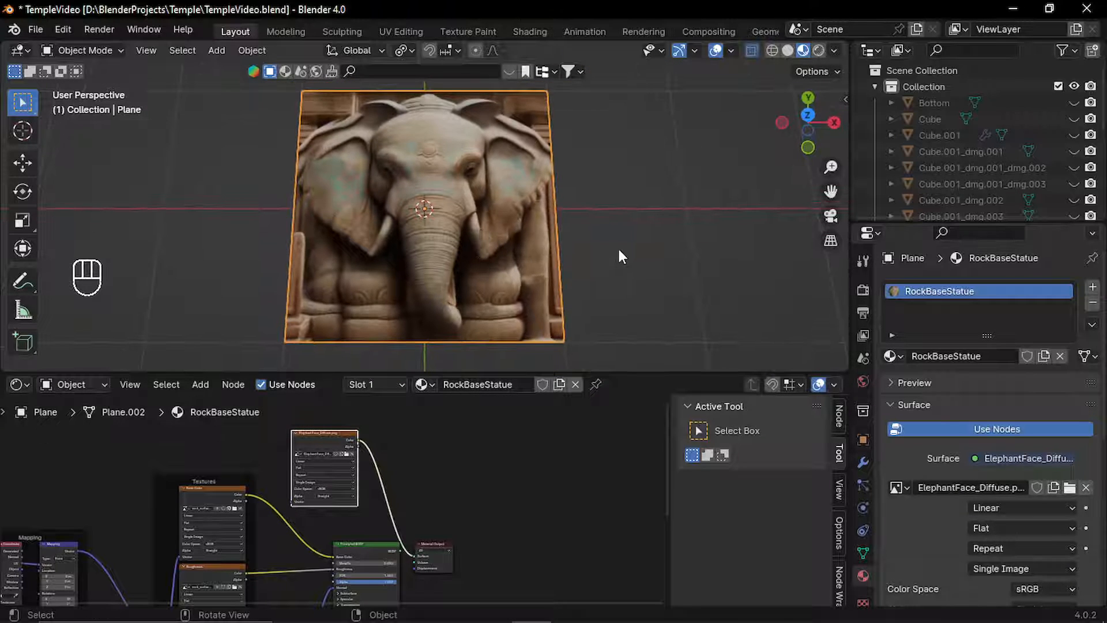
key(s)
key(y)
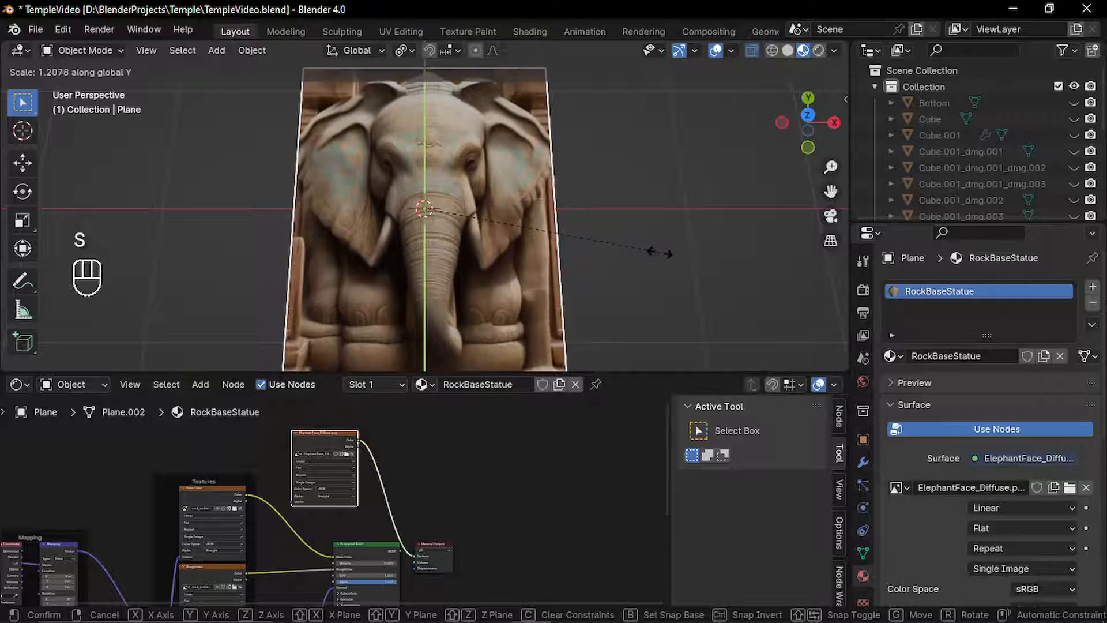
key(ctrl+z)
key(ctrl+z)
Subdivide the whole plane mesh three times in Edit Mode.
key(Tab)
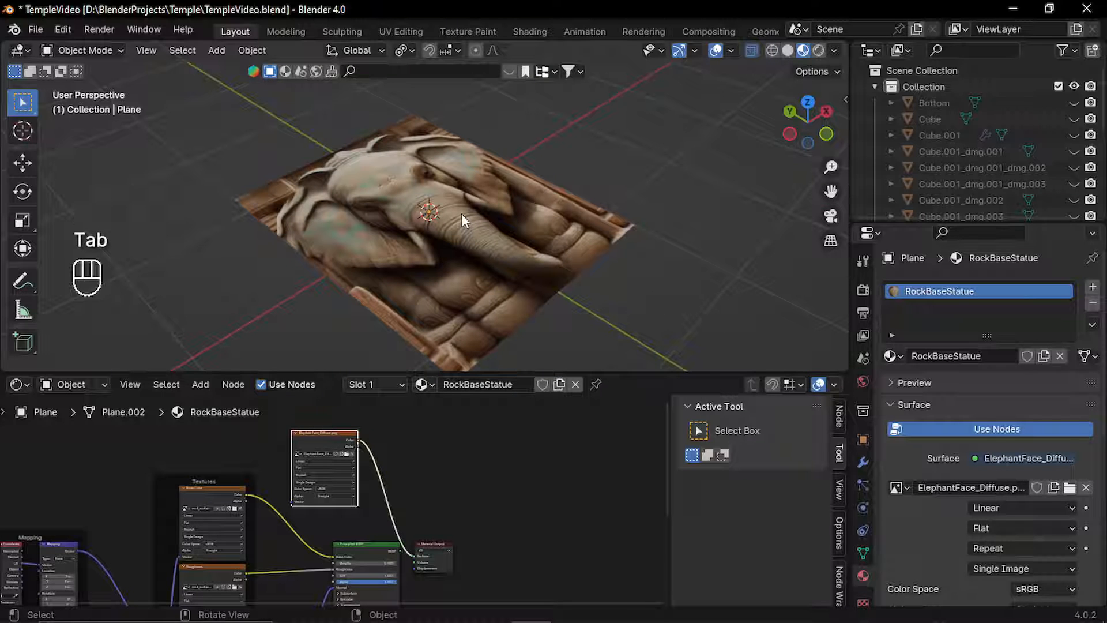
right_click(531, 236)
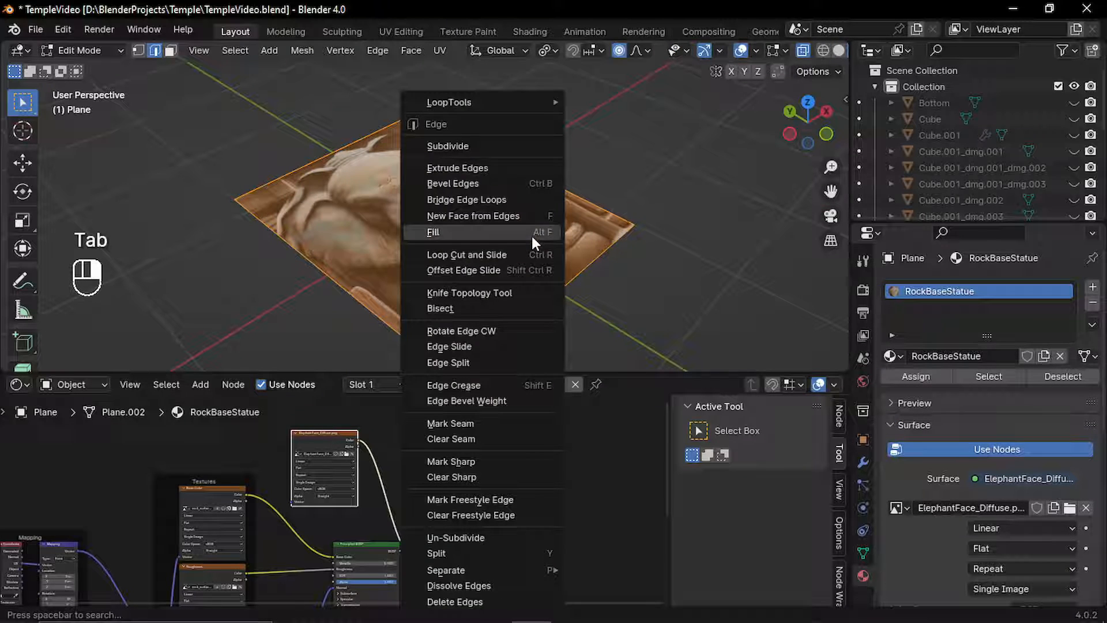
click(458, 140)
right_click(459, 143)
click(459, 144)
right_click(459, 144)
click(459, 144)
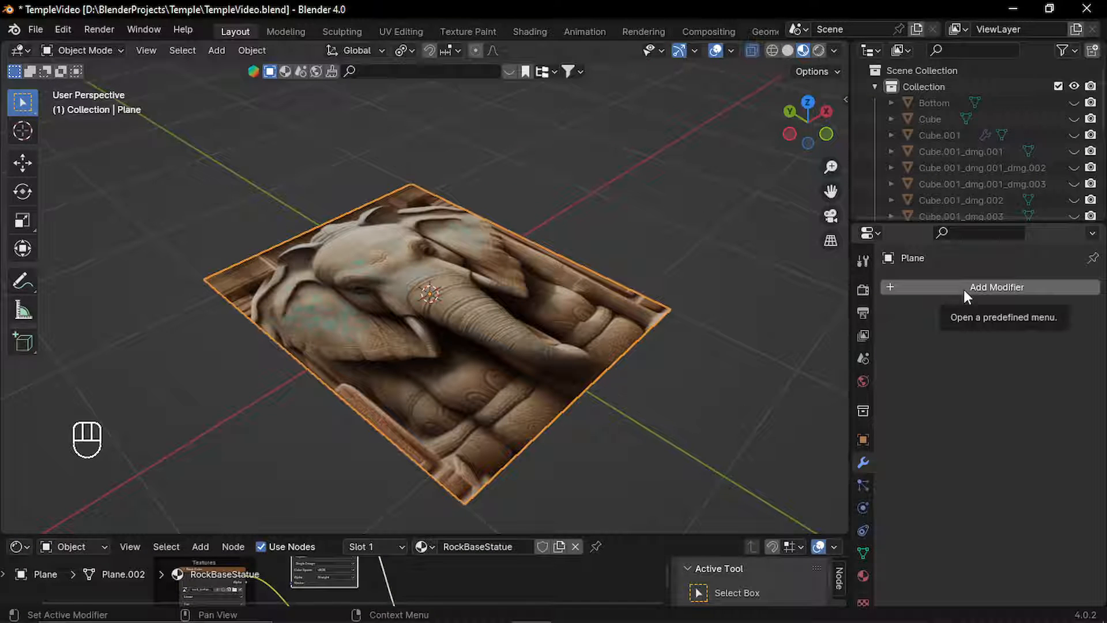
Add a Subdivision Surface modifier to the plane with its viewport level set to 3.
click(963, 290)
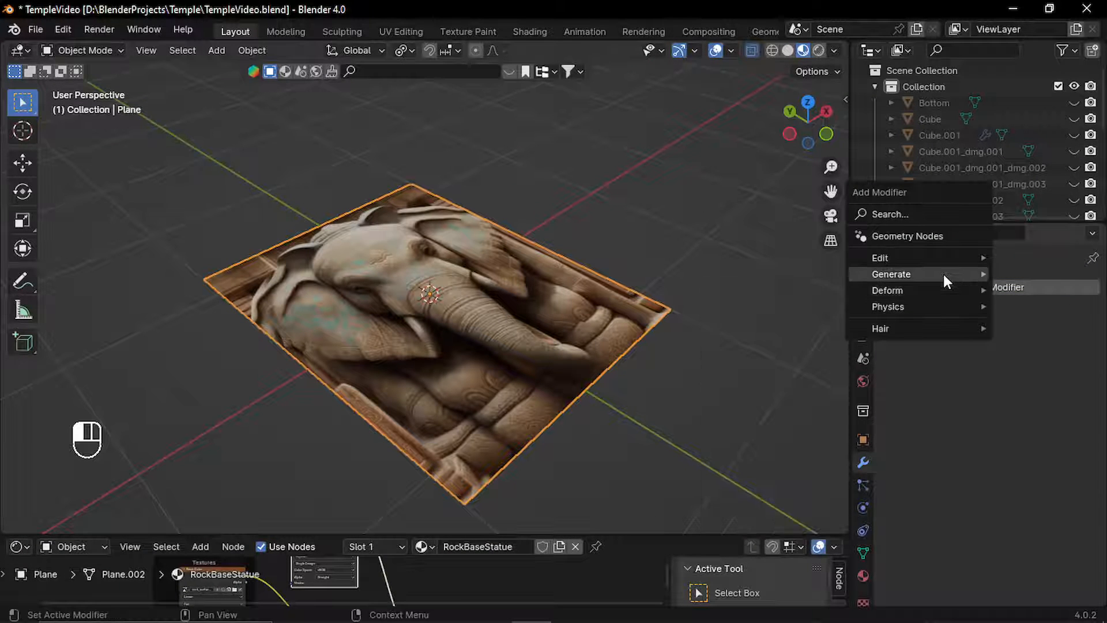
mouse_move(944, 274)
click(767, 484)
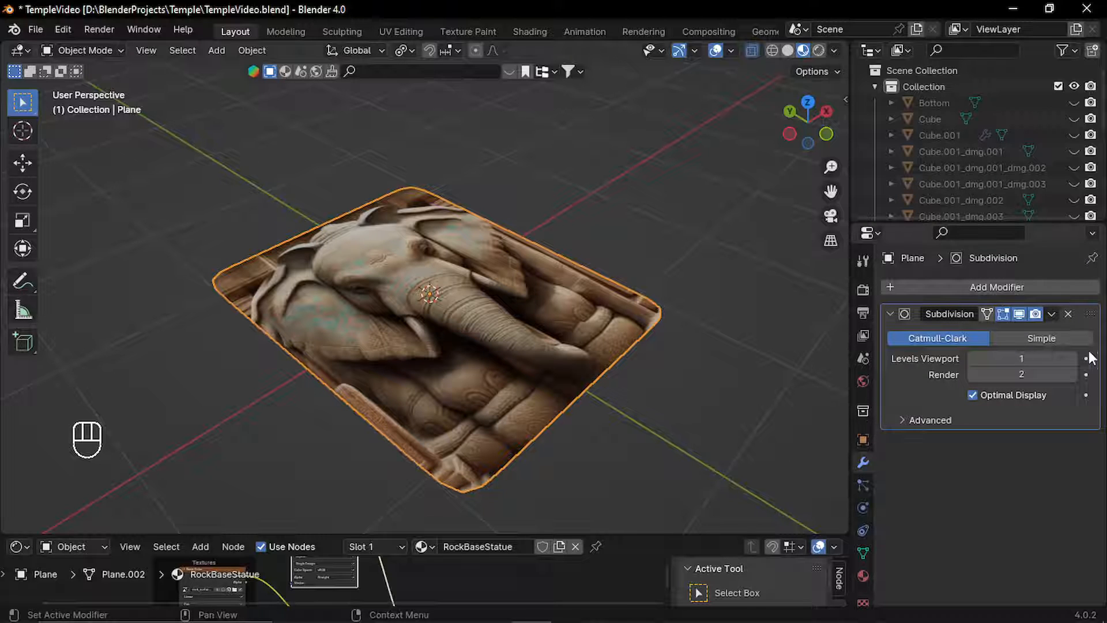
click(1071, 358)
click(1071, 358)
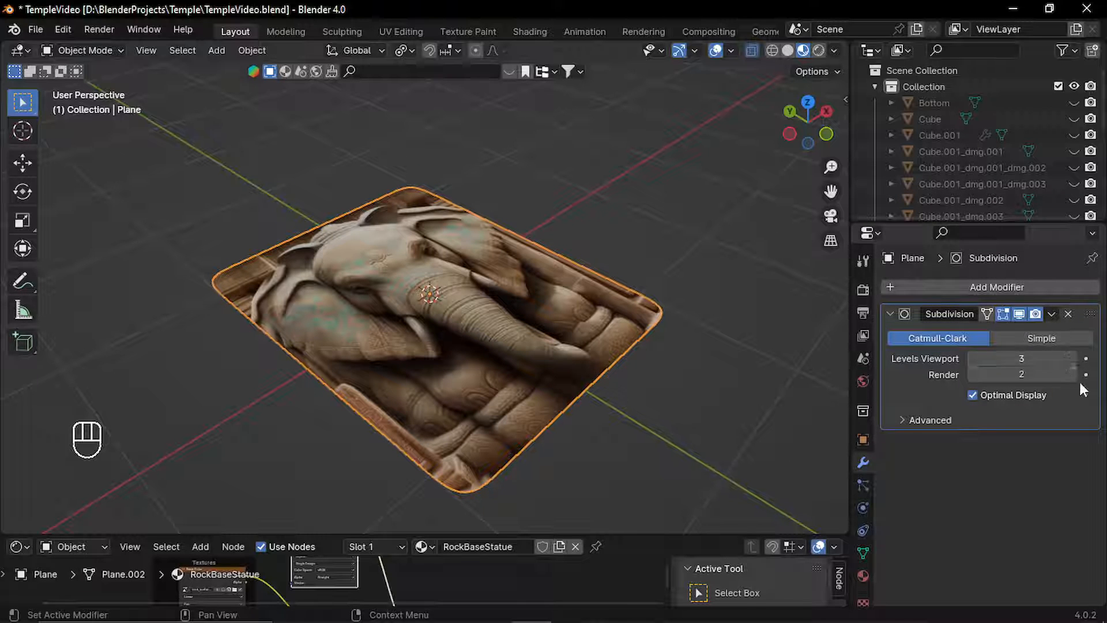
Add a Displace modifier to the plane and create a new texture for it.
click(1013, 285)
mouse_move(964, 304)
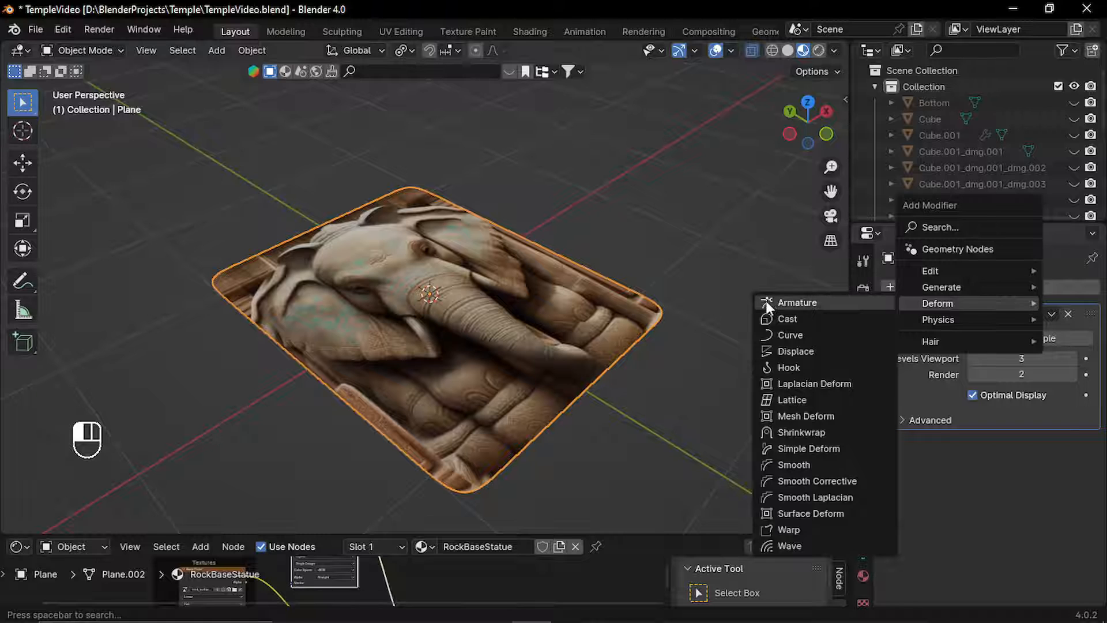
click(795, 351)
shift+middle_drag(566, 295, 456, 364)
click(1006, 466)
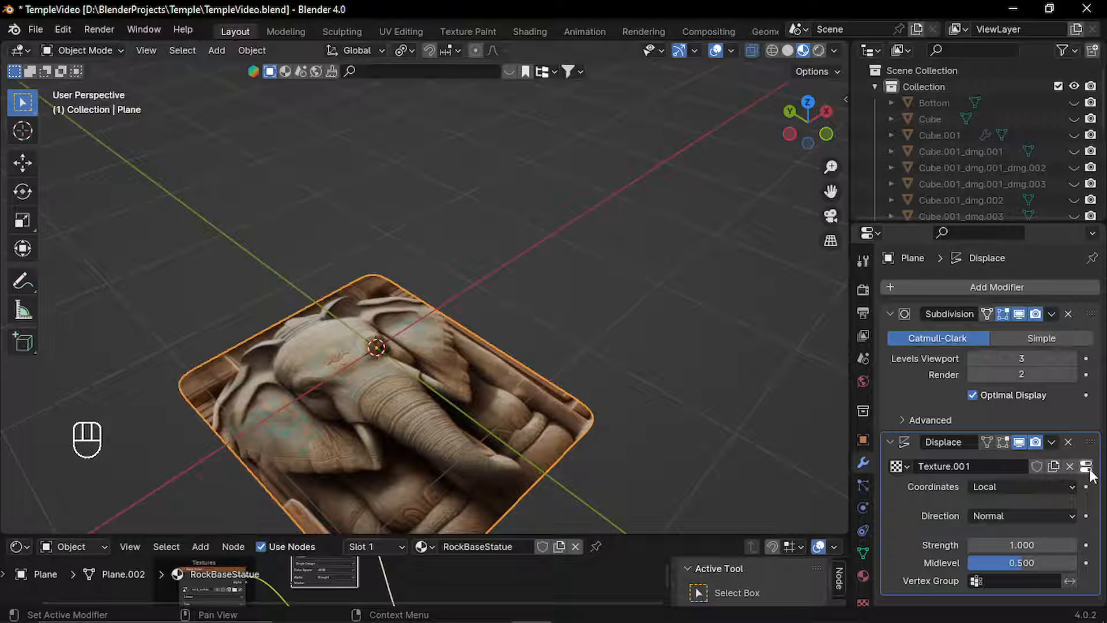
Load DepthMap.png from the Temple project's Final folder as the displacement texture's image.
click(1087, 467)
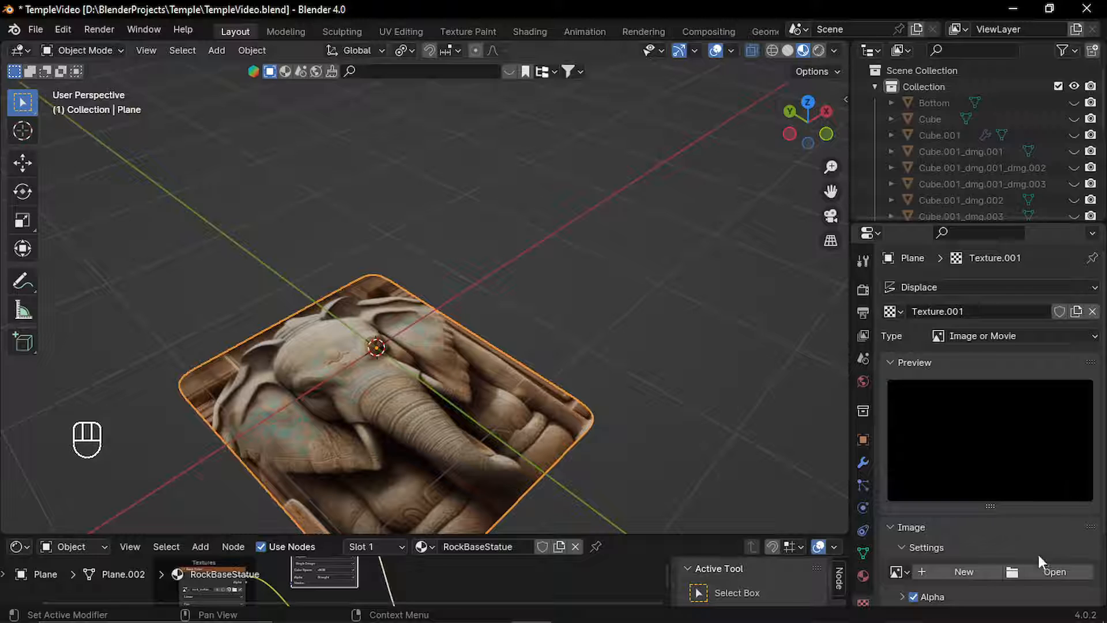
click(1051, 569)
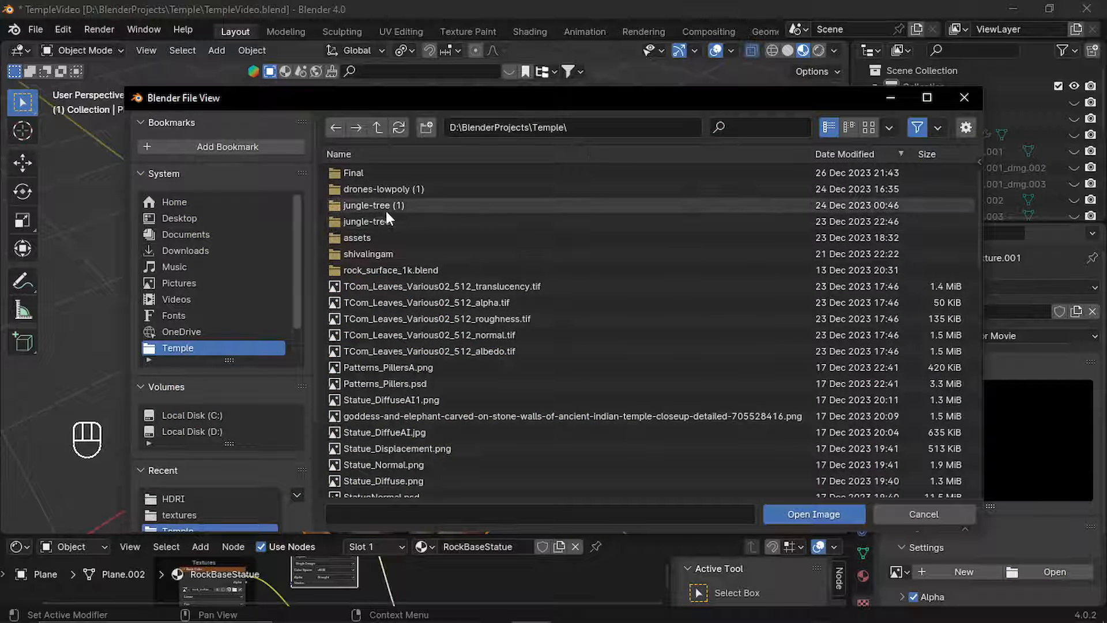
click(373, 172)
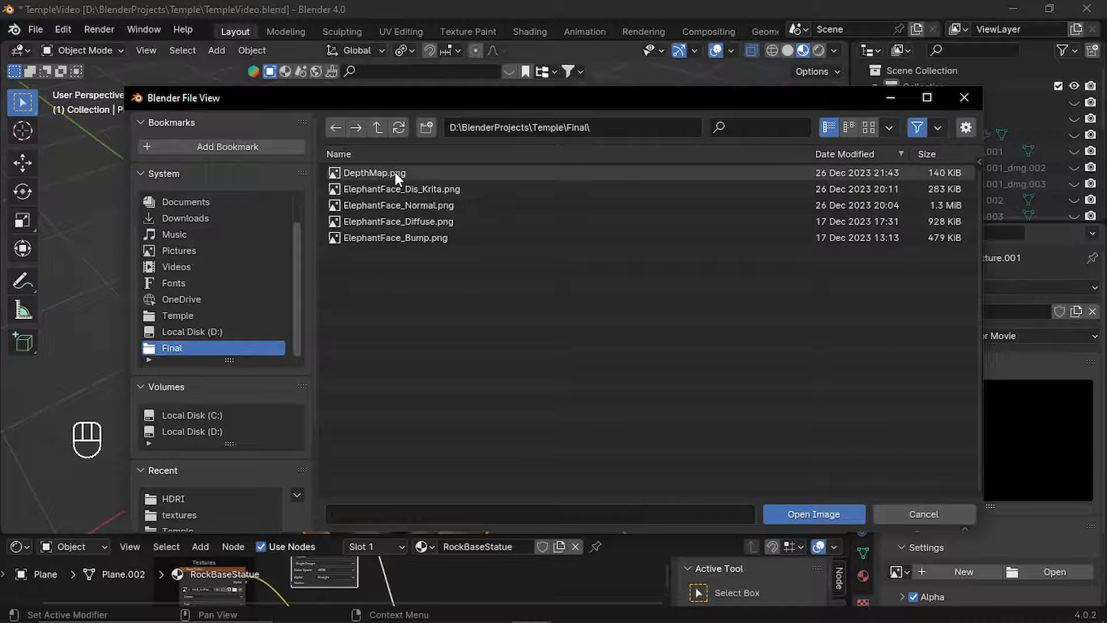
double_click(396, 172)
middle_drag(410, 294, 669, 339)
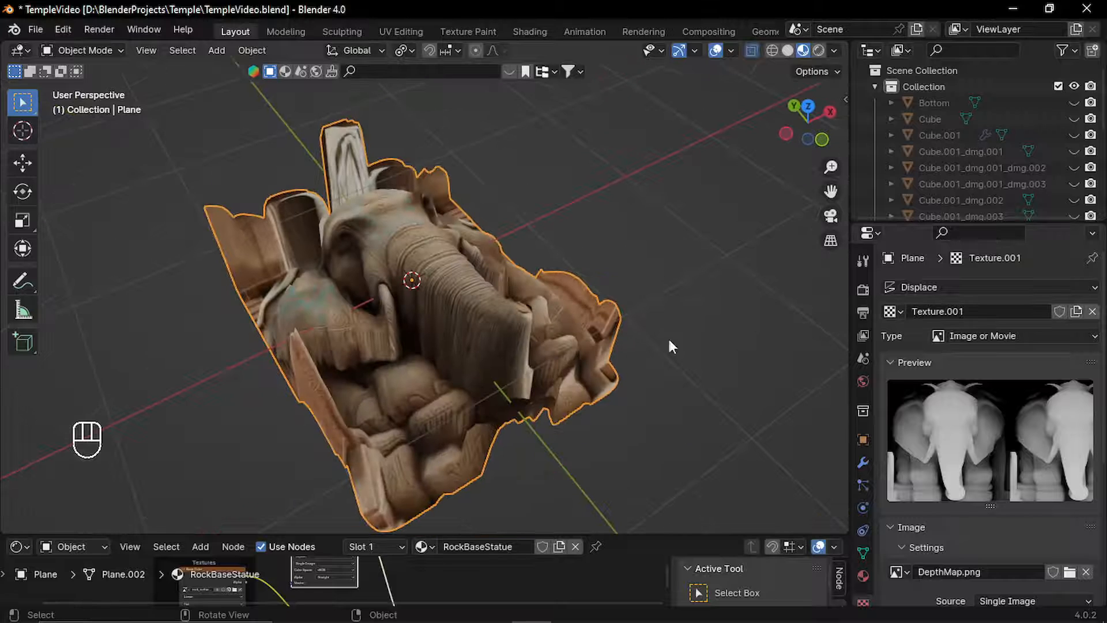
Set the Displace modifier's strength to 0.2.
click(864, 462)
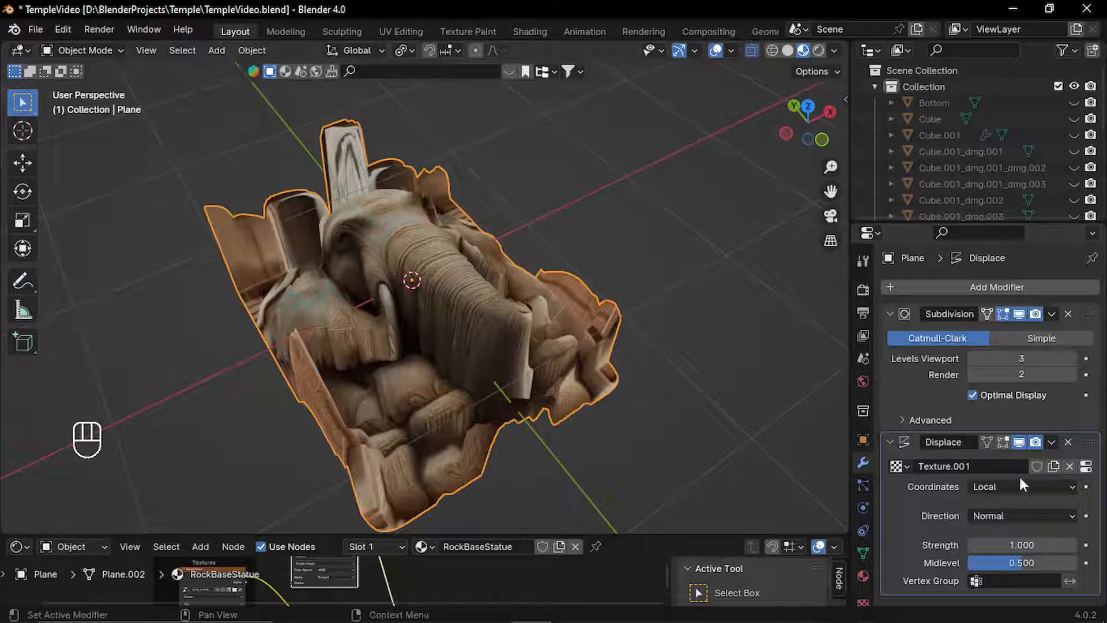
click(1020, 545)
text(0.2)
key(Return)
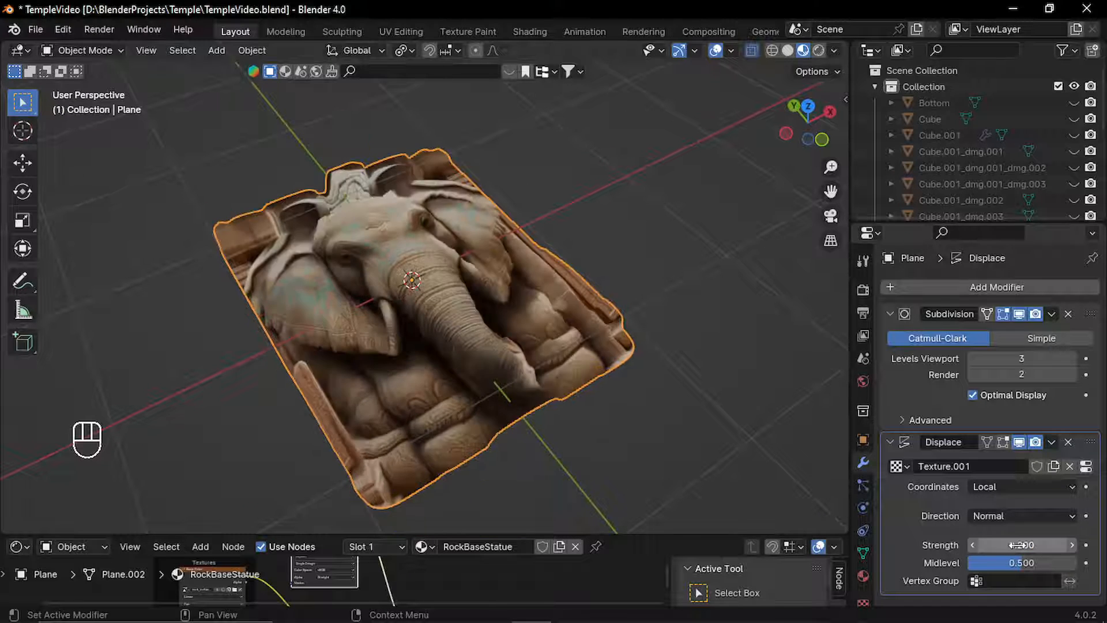
Inspect the relief in solid shading and raise the Subdivision modifier's viewport level to 5.
click(787, 50)
scroll(481, 246, up, 3)
mouse_move(481, 246)
middle_down()
mouse_move(470, 246)
mouse_move(549, 233)
mouse_move(416, 250)
mouse_move(484, 265)
mouse_move(507, 298)
middle_up()
click(506, 298)
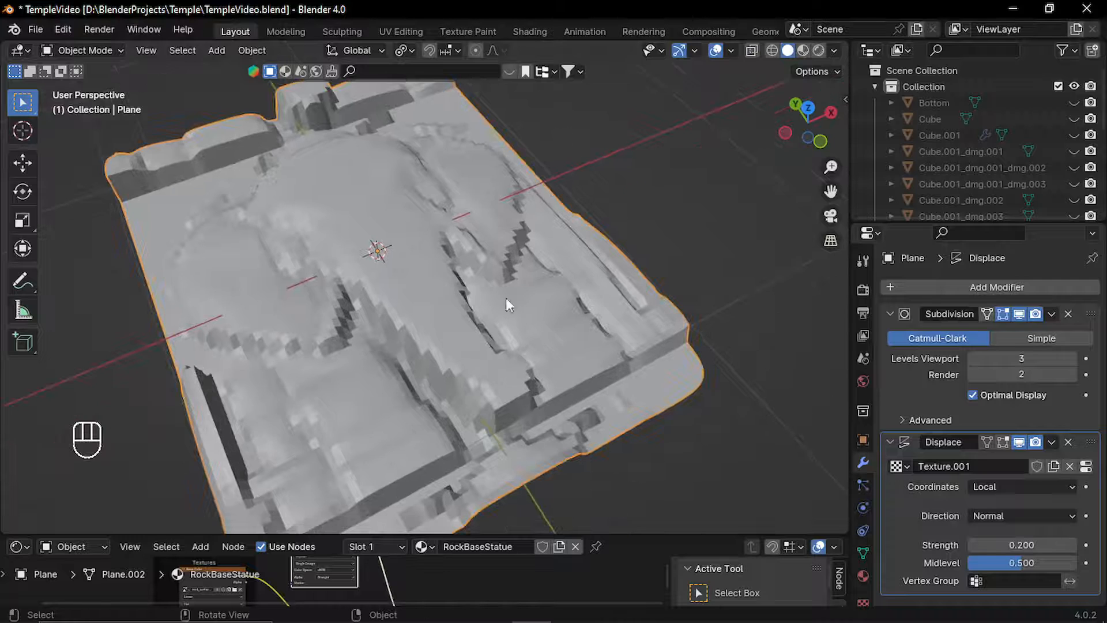
click(1073, 358)
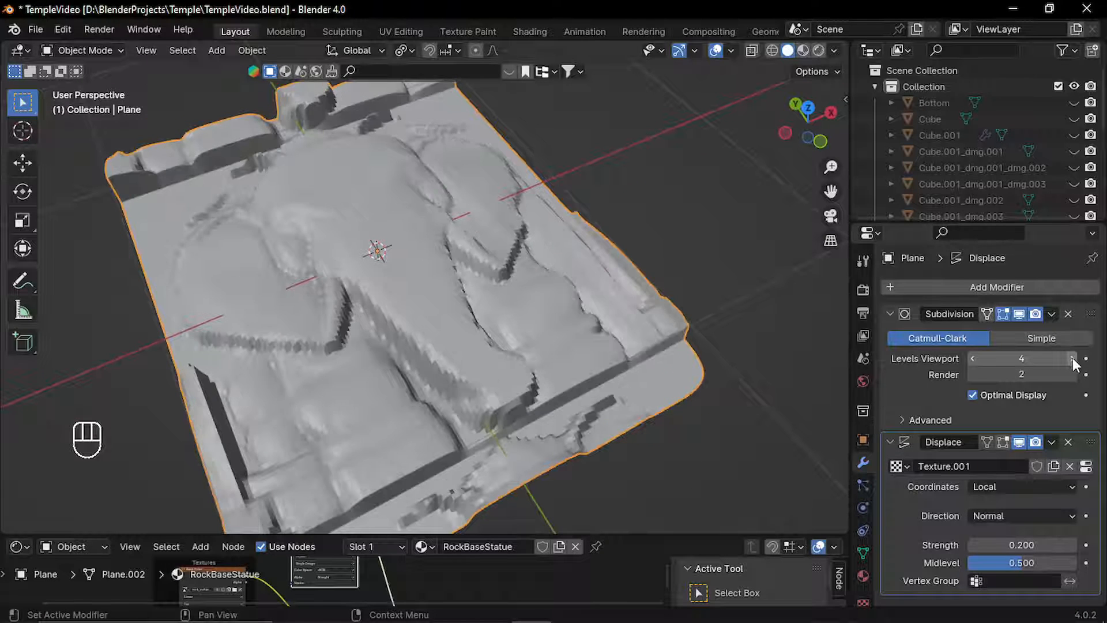
click(1073, 358)
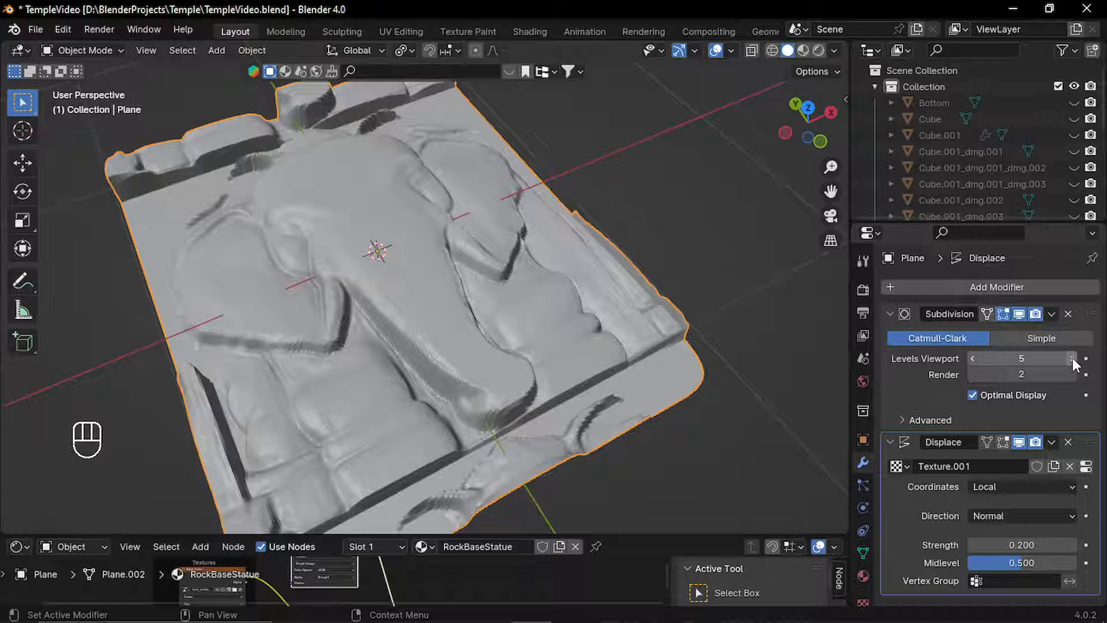
middle_drag(505, 269, 572, 221)
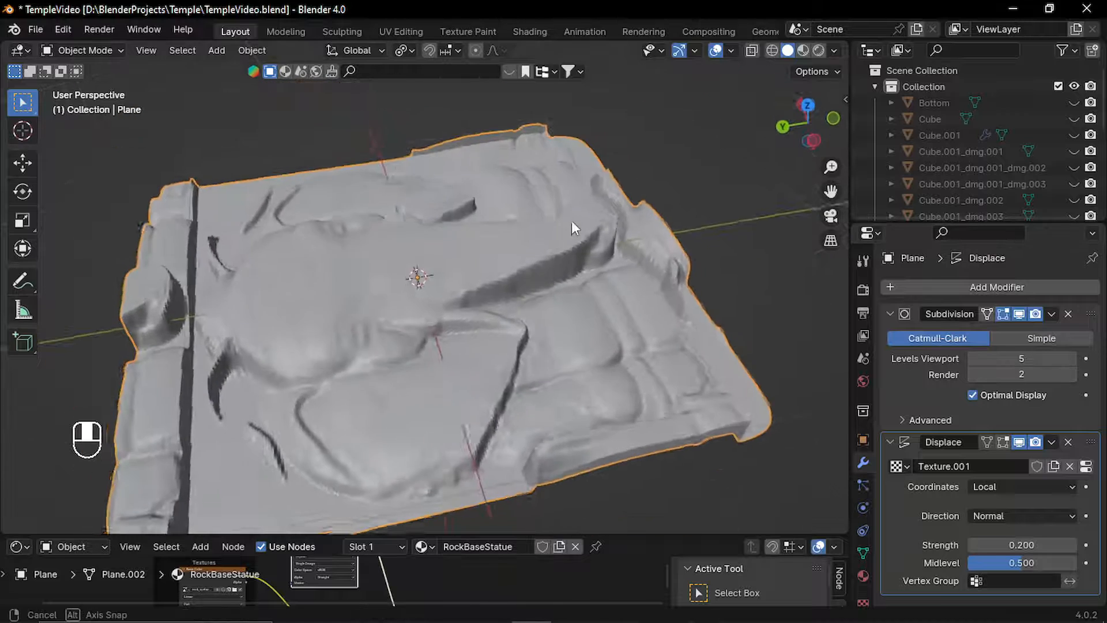
Duplicate the elephant relief beside the original, and apply the Subdivision and Displace modifiers on the original.
key(shift+d)
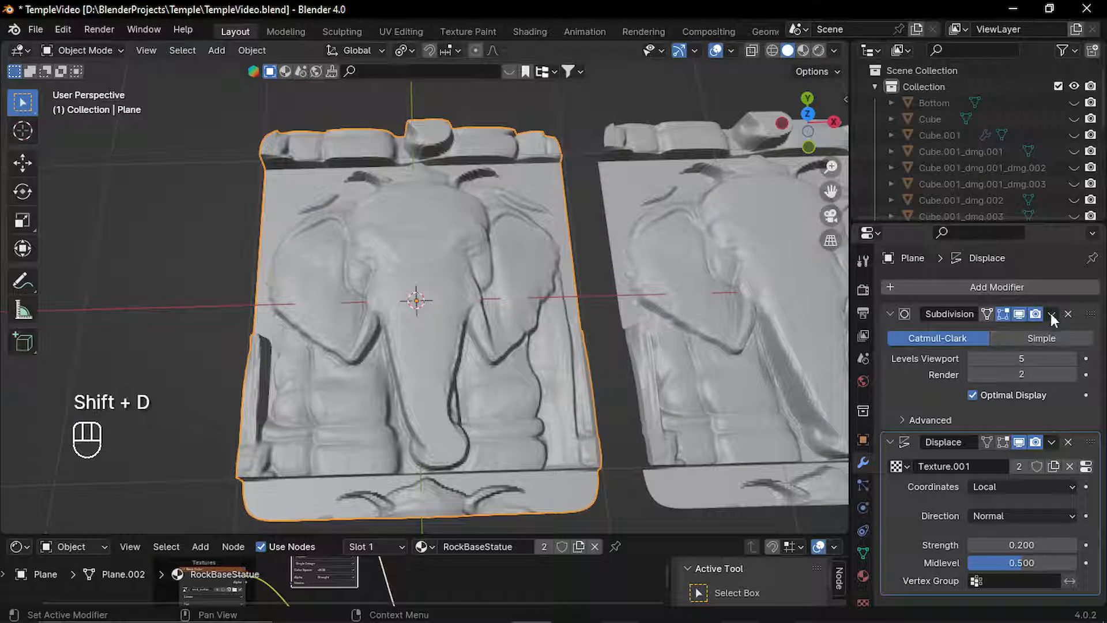
click(1051, 315)
click(1032, 333)
click(1051, 315)
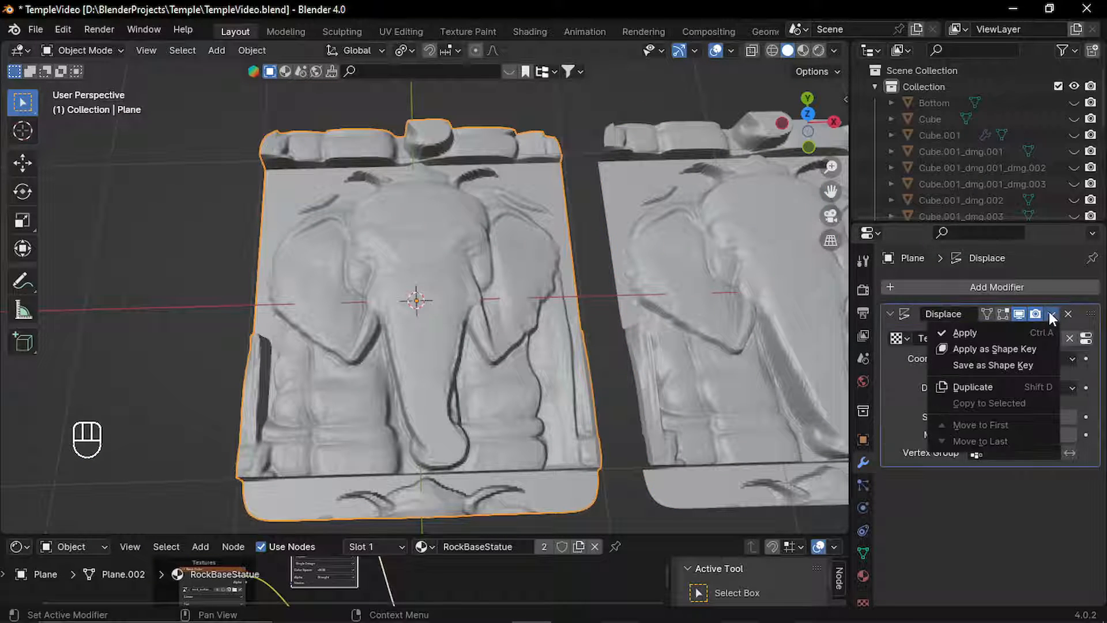
click(1022, 333)
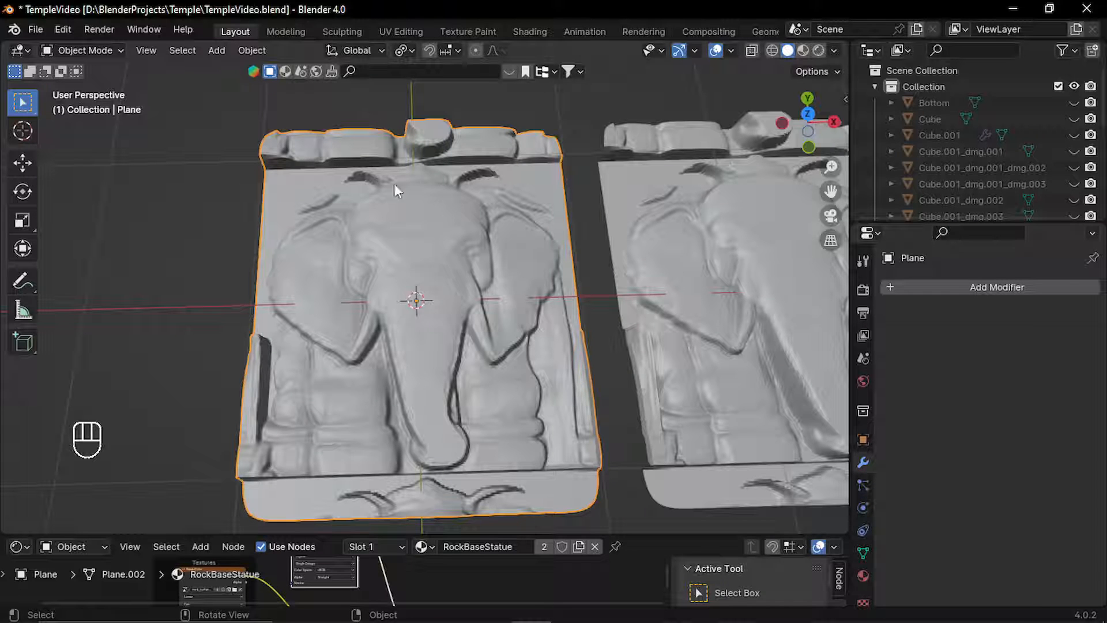
Sculpt the original relief with the Smooth brush at 50 px radius and 0.300 strength to soften the jagged edges around the trunk.
click(342, 32)
scroll(454, 160, up, 5)
mouse_move(425, 215)
middle_down()
mouse_move(494, 339)
mouse_move(490, 319)
mouse_move(536, 319)
middle_up()
key(shift+s)
middle_drag(443, 360, 608, 349)
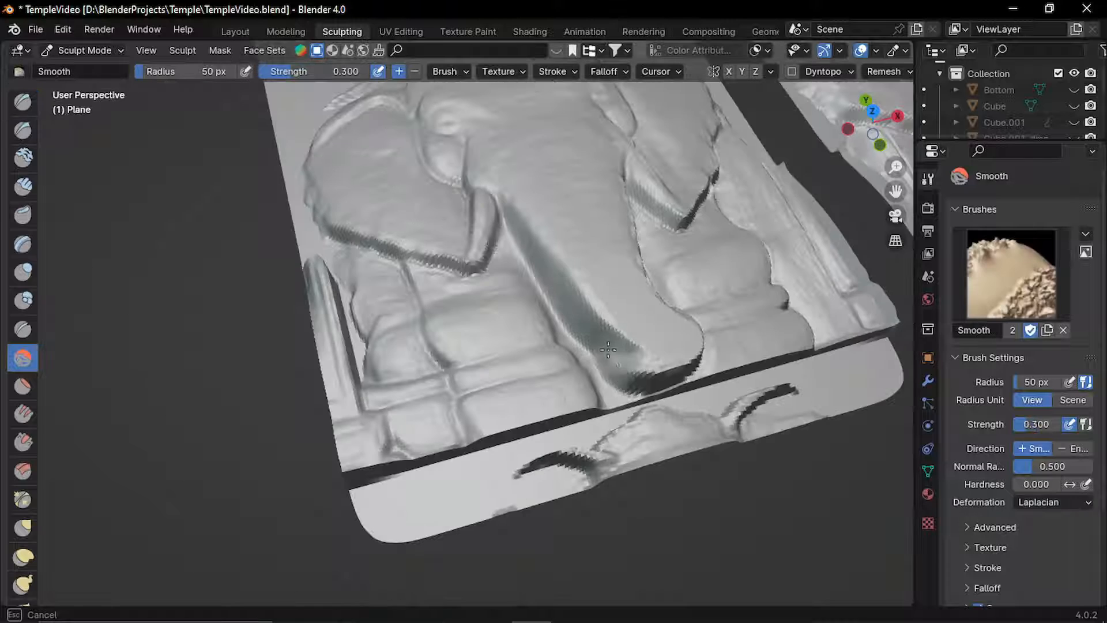
mouse_move(690, 358)
middle_down()
mouse_move(581, 324)
mouse_move(454, 359)
middle_up()
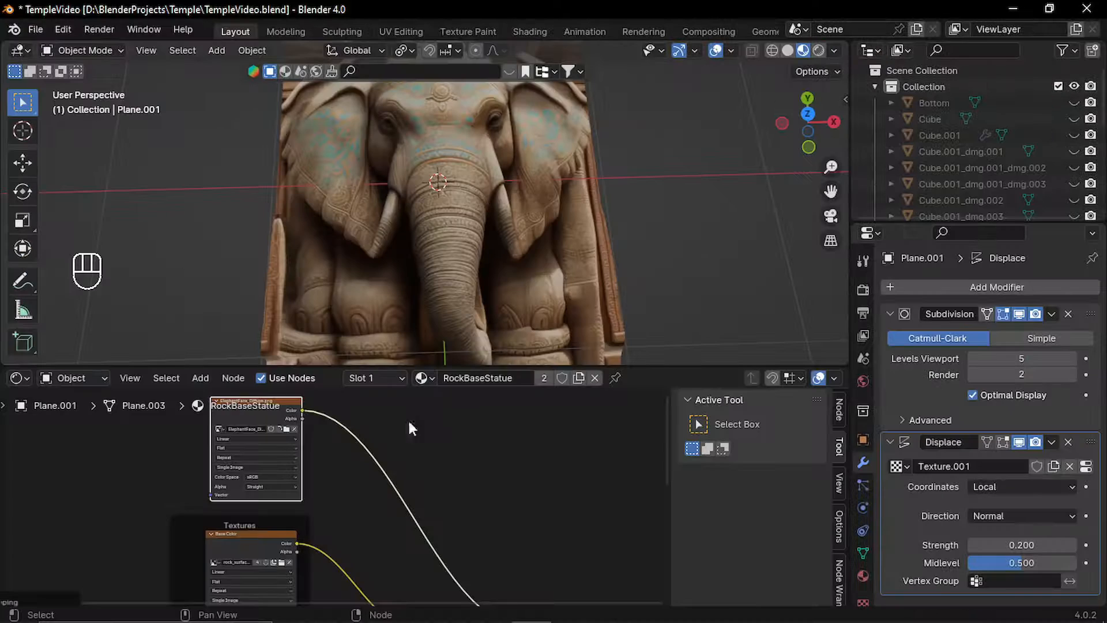
Blend the ElephantFace_Diffuse texture with the rock Base Color texture through a Mix node.
middle_drag(411, 424, 467, 444)
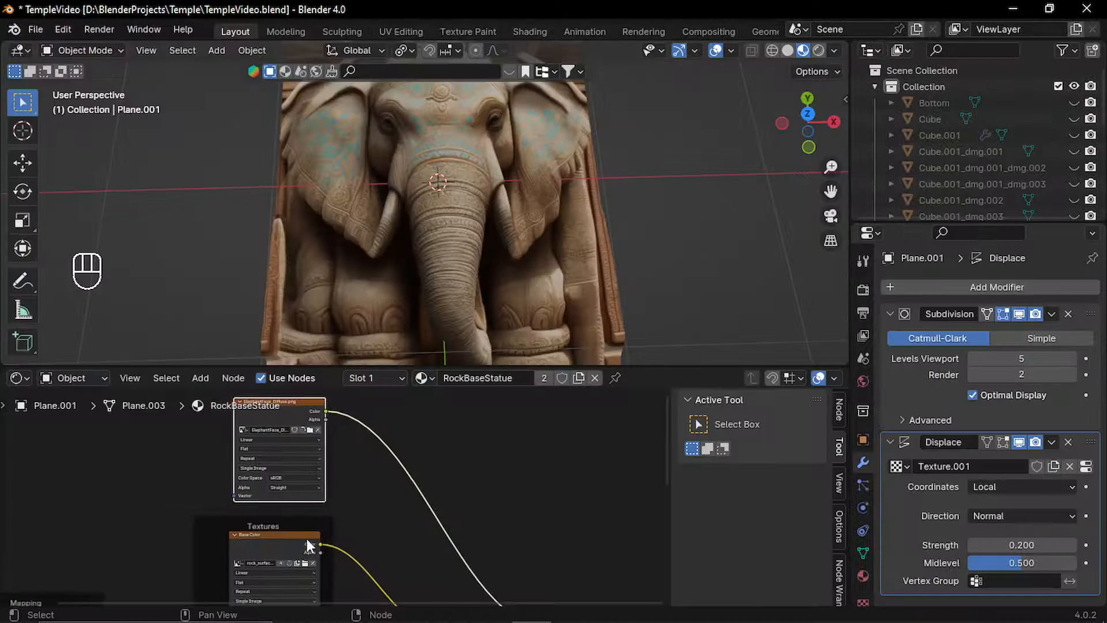
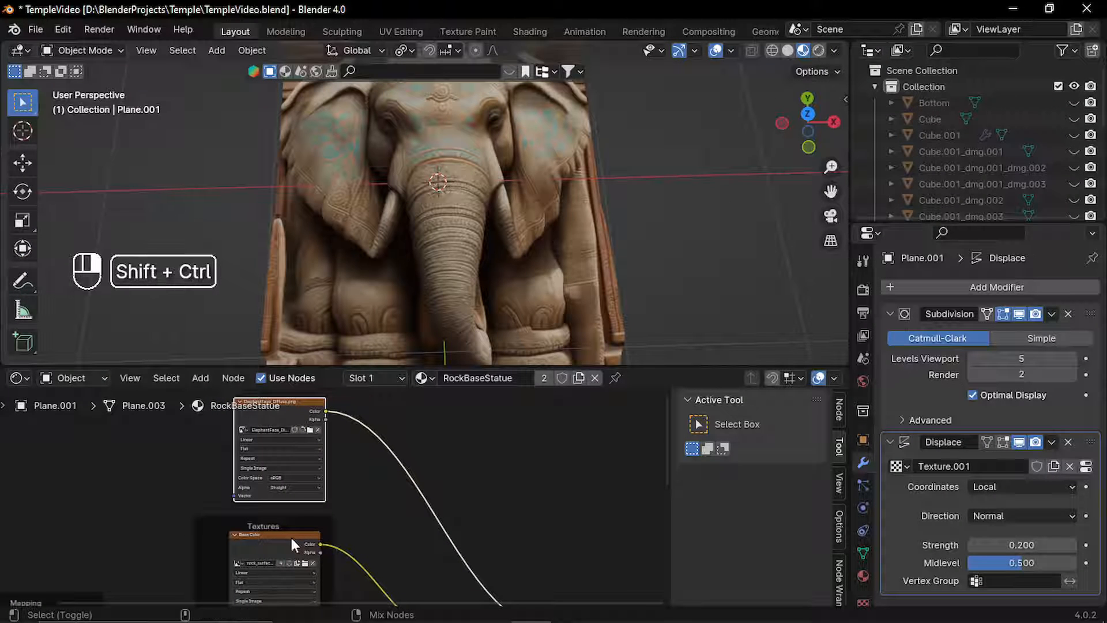
ctrl+shift+right_drag(290, 535, 292, 487)
click(355, 485)
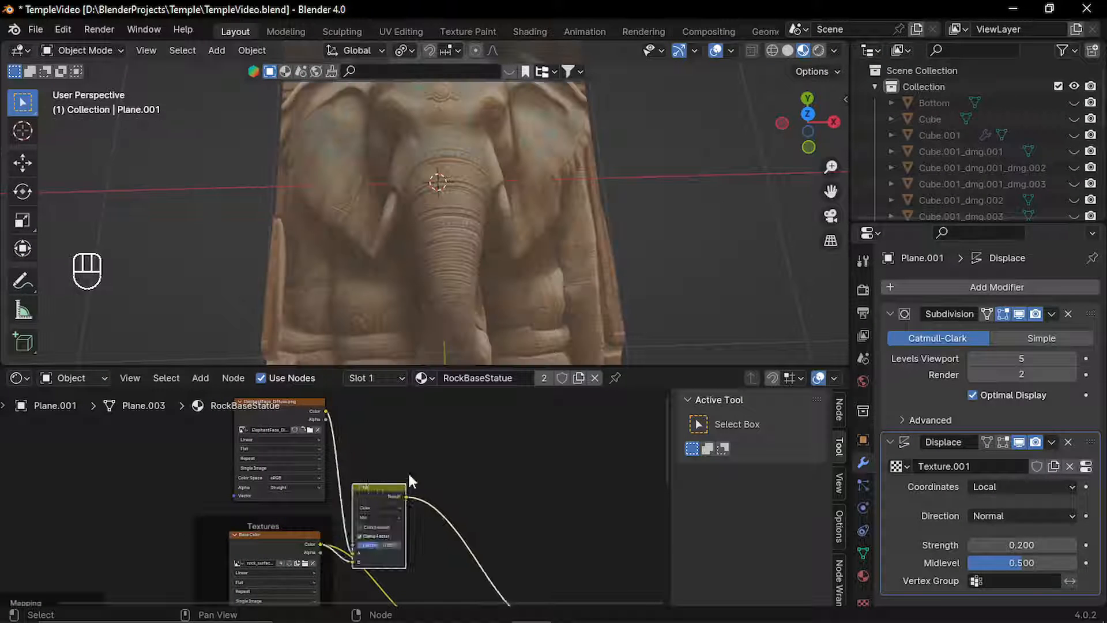
Show the Principled BSDF on the relief with the mixed colour and set the Mix factor to 0.600.
middle_drag(460, 469, 352, 511)
scroll(472, 473, up, 2)
drag(326, 507, 339, 507)
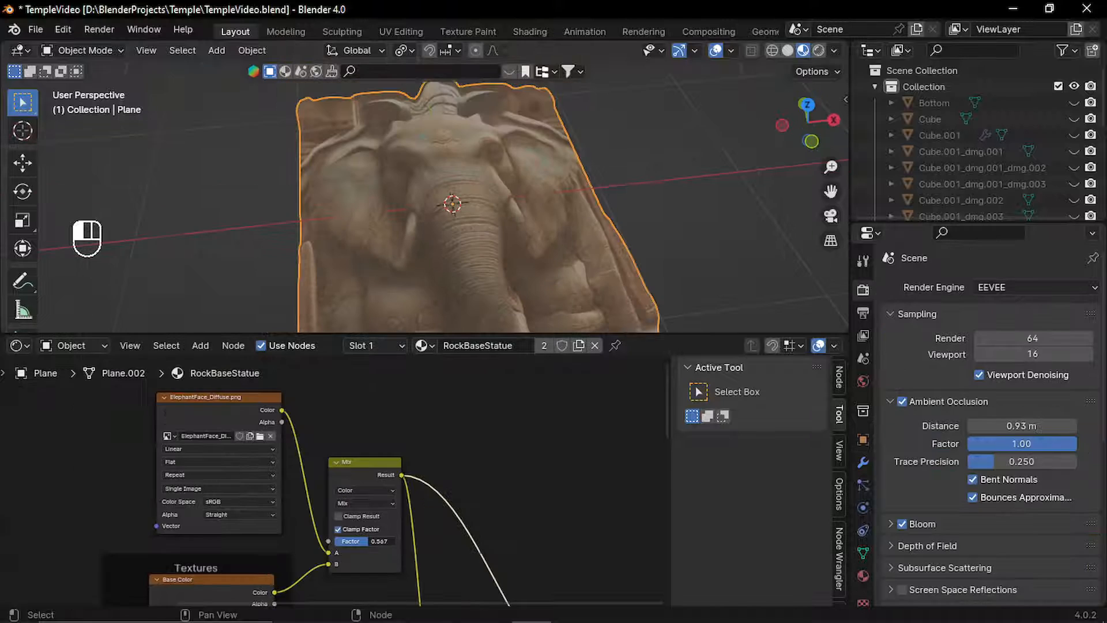
middle_drag(461, 542, 500, 542)
ctrl+shift+click(460, 552)
drag(378, 536, 391, 537)
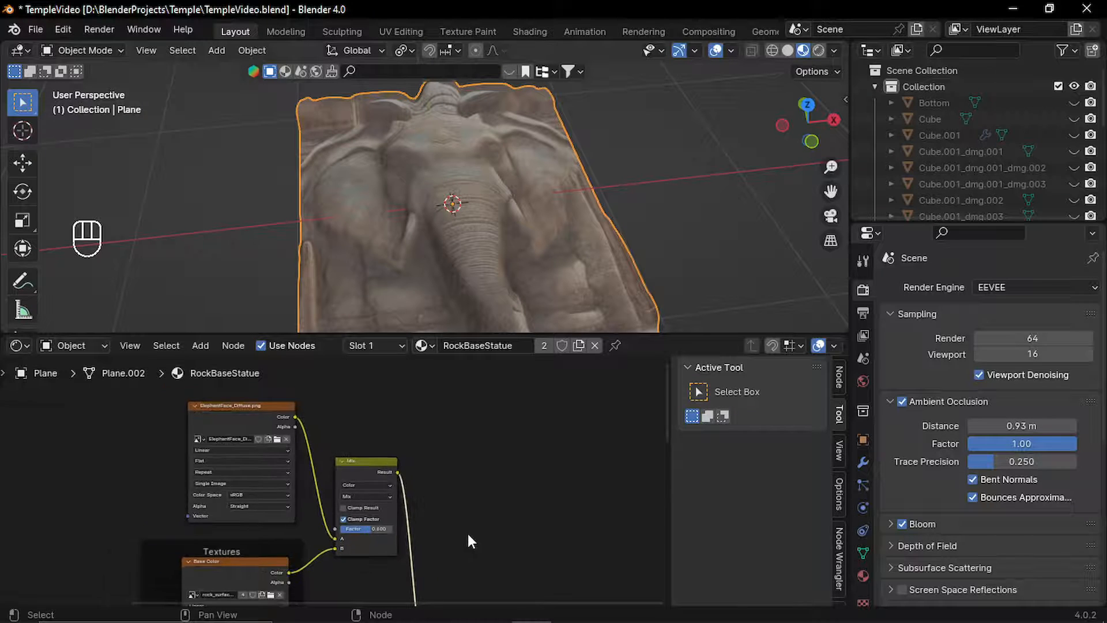
Connect the ElephantFace_Normal texture's color to the Normal Map node in place of the rock normal texture.
middle_drag(469, 534, 618, 366)
scroll(290, 456, up, 1)
middle_drag(290, 456, 215, 502)
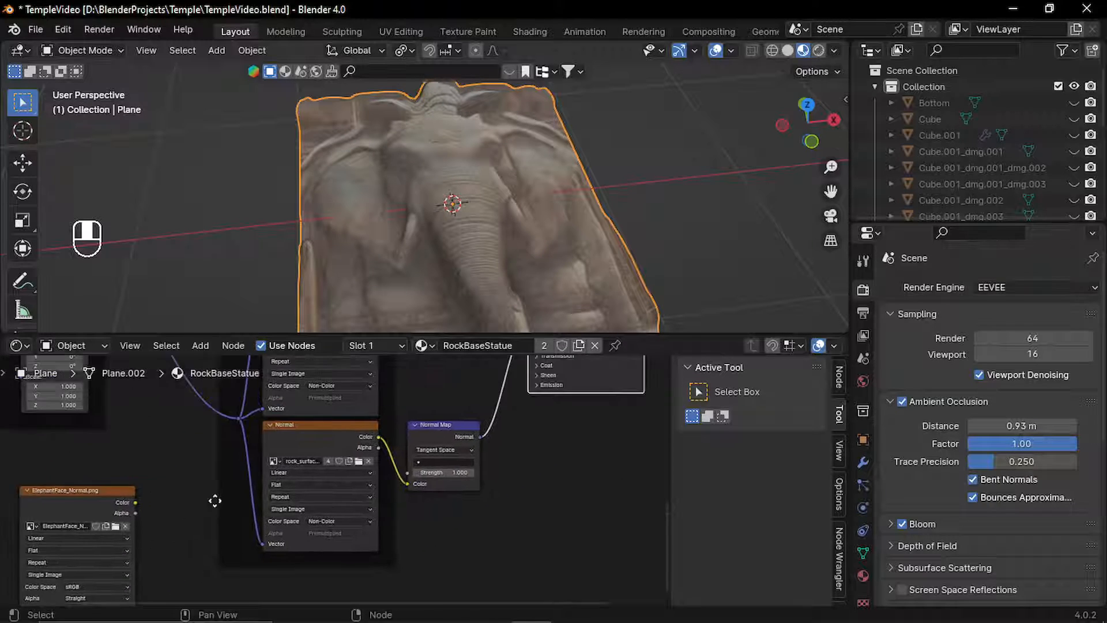
mouse_move(135, 502)
mouse_down()
mouse_move(388, 417)
mouse_move(408, 483)
mouse_up()
middle_drag(517, 436, 500, 461)
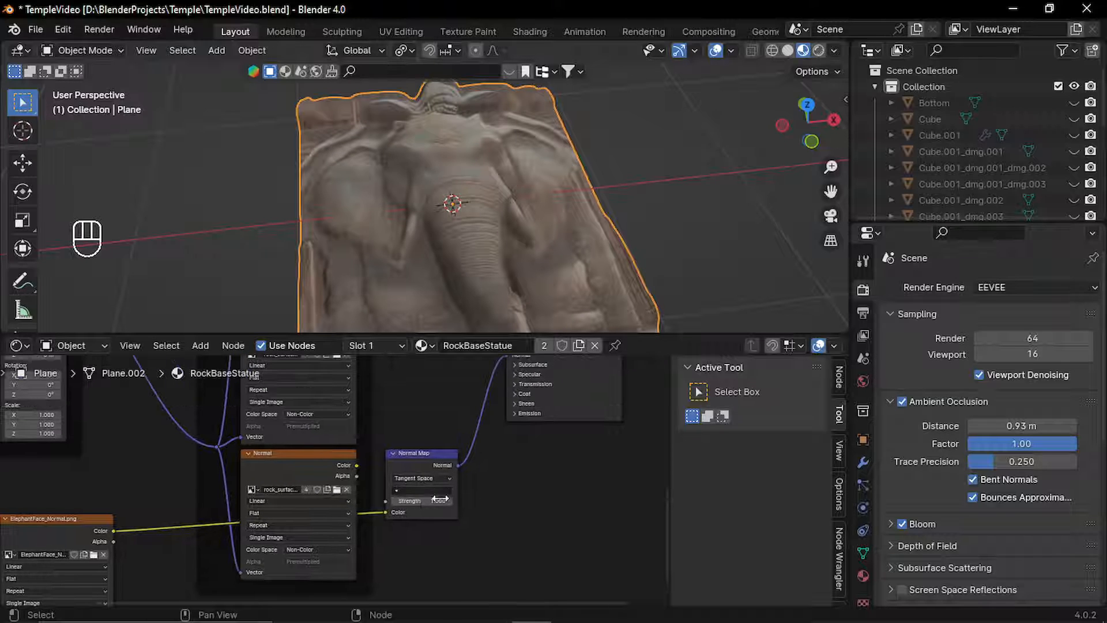
Enlarge the 3D viewport and turn off Bent Normals in the Ambient Occlusion settings.
drag(600, 334, 587, 477)
click(975, 479)
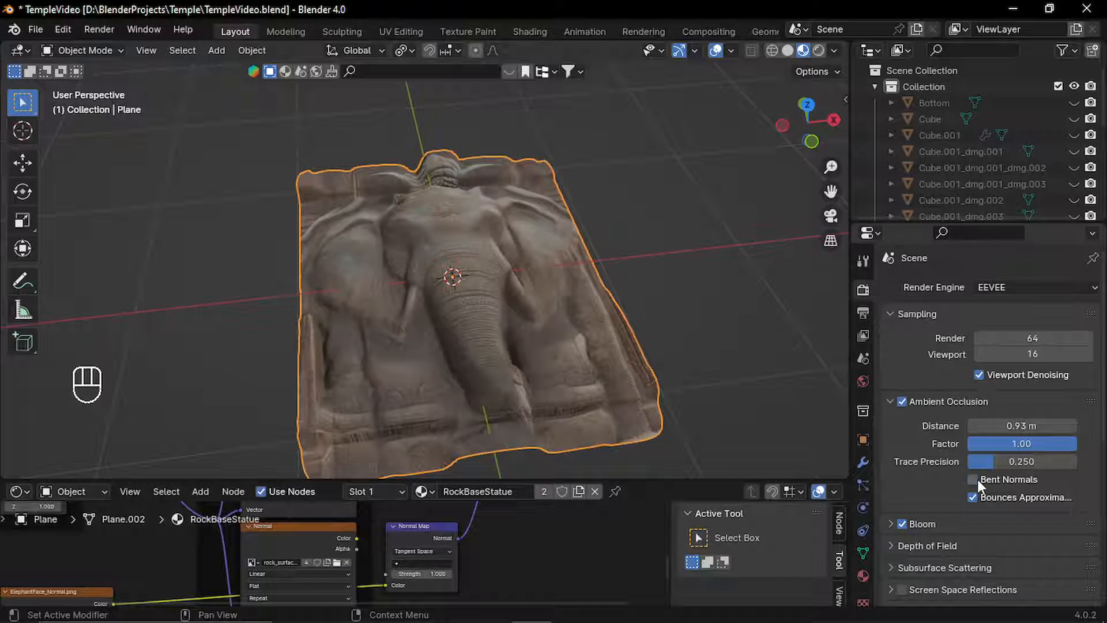
scroll(480, 277, up, 4)
middle_drag(480, 287, 477, 330)
scroll(450, 285, down, 4)
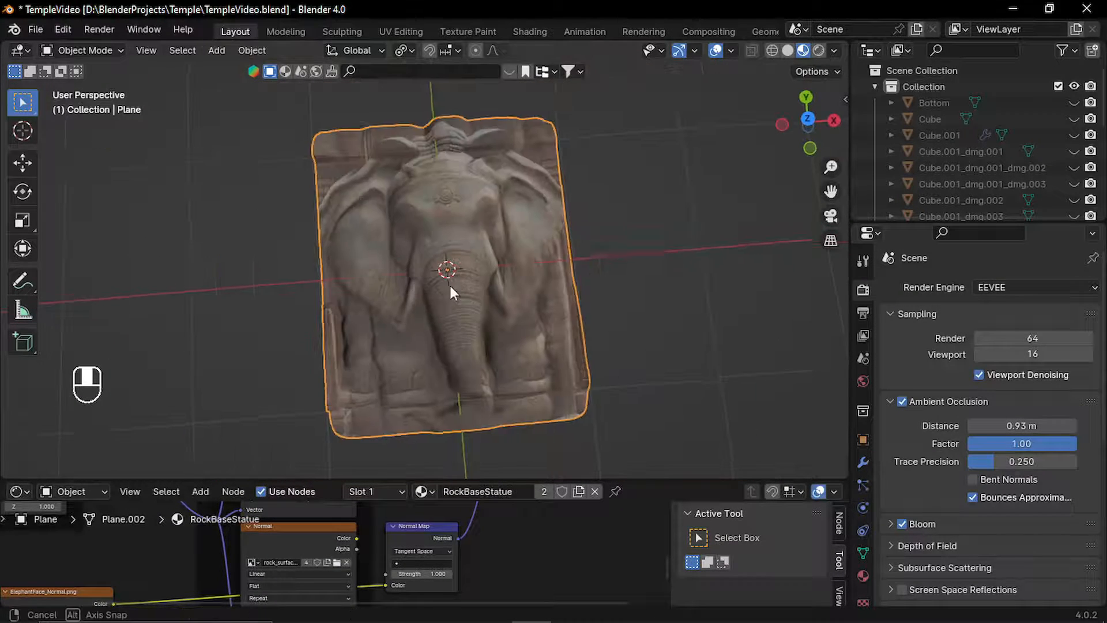
Stand the elephant relief upright by rotating it about the global X axis, then deselect it and check its front.
middle_drag(450, 286, 651, 331)
key(r)
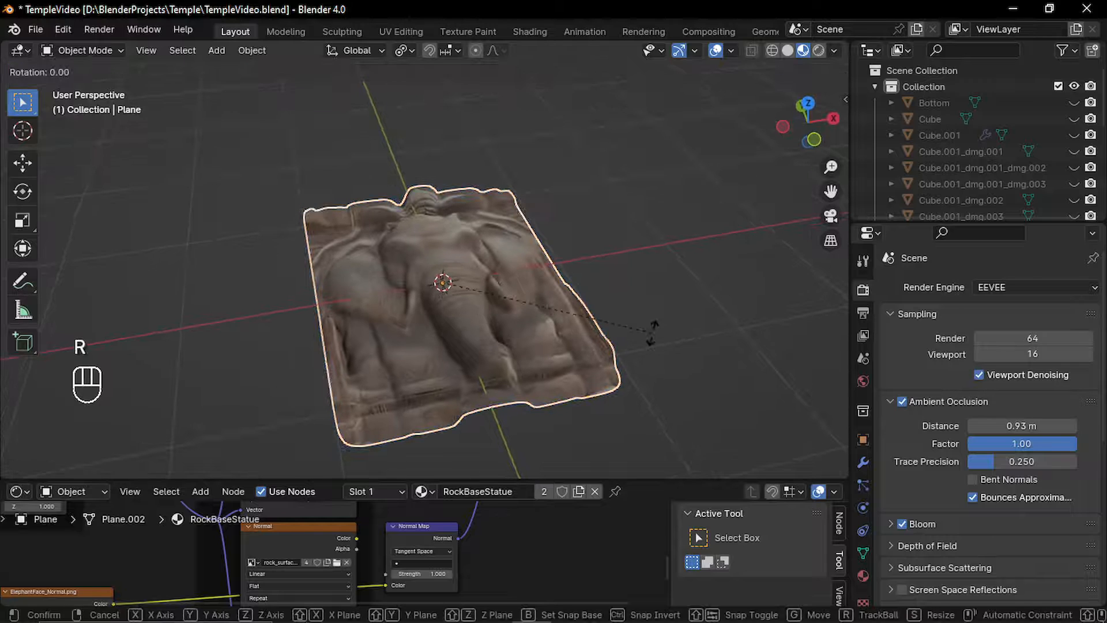
key(x)
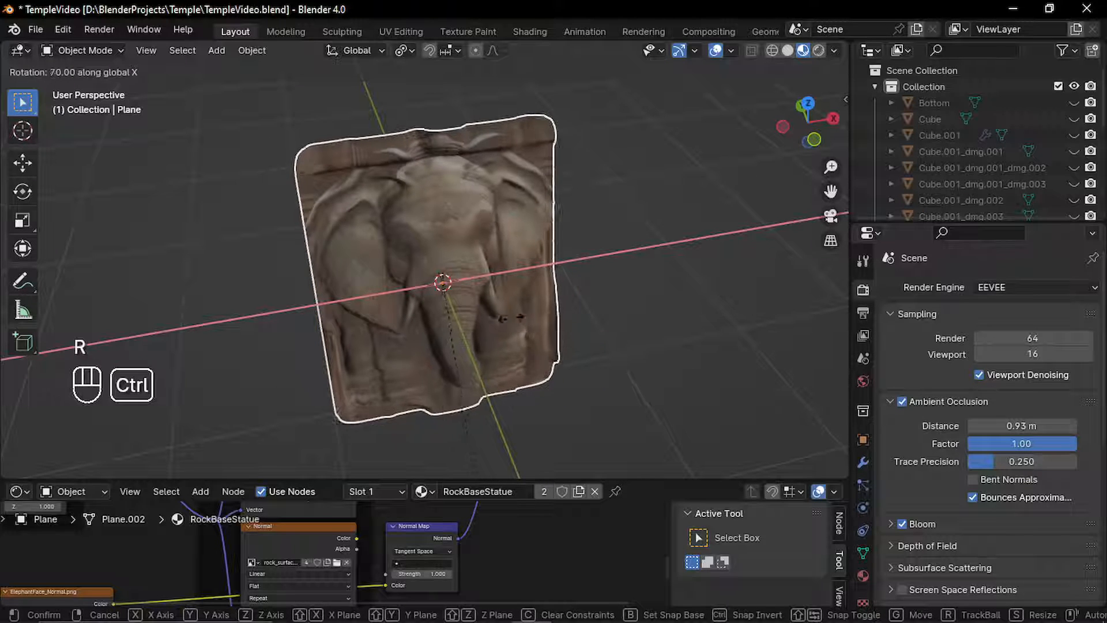
click(427, 342)
key(alt+a)
scroll(426, 339, up, 2)
middle_drag(425, 339, 526, 311)
shift+middle_drag(526, 312, 446, 257)
scroll(415, 244, up, 3)
scroll(440, 268, down, 3)
middle_drag(446, 258, 506, 262)
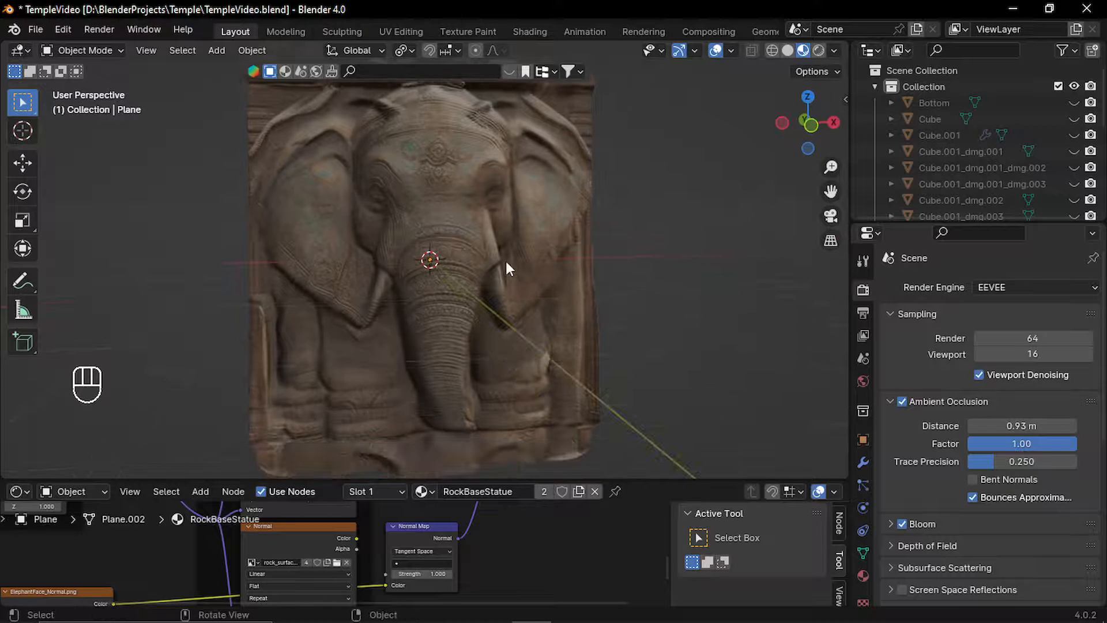
Show the relief in wireframe and add a Decimate modifier with a ratio of 0.2.
click(863, 464)
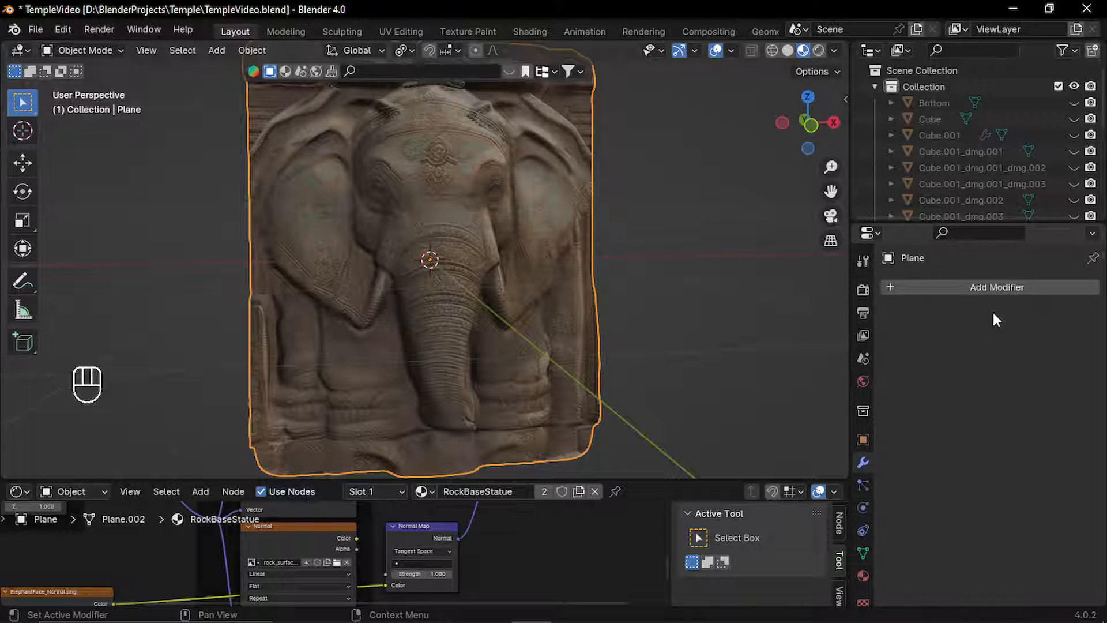
click(975, 288)
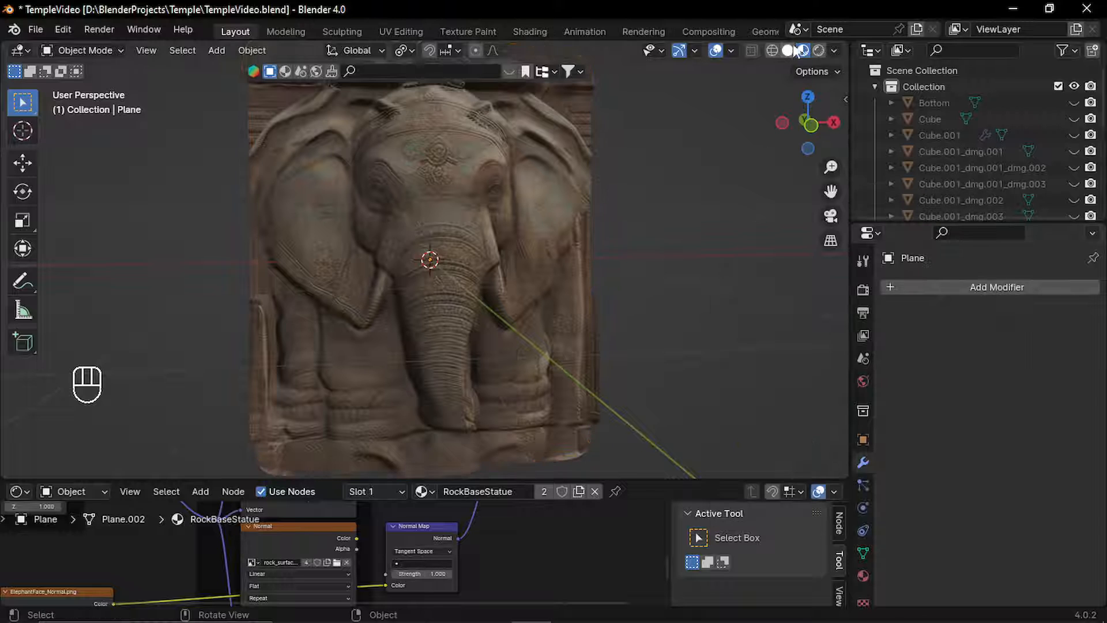
click(772, 50)
click(975, 288)
mouse_move(942, 271)
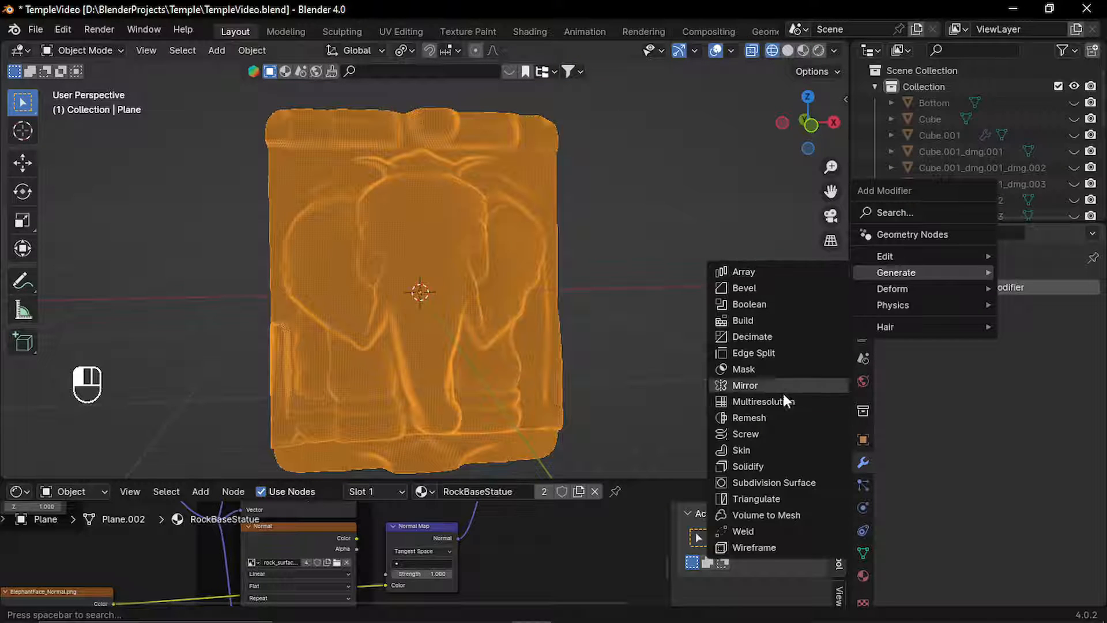
click(753, 337)
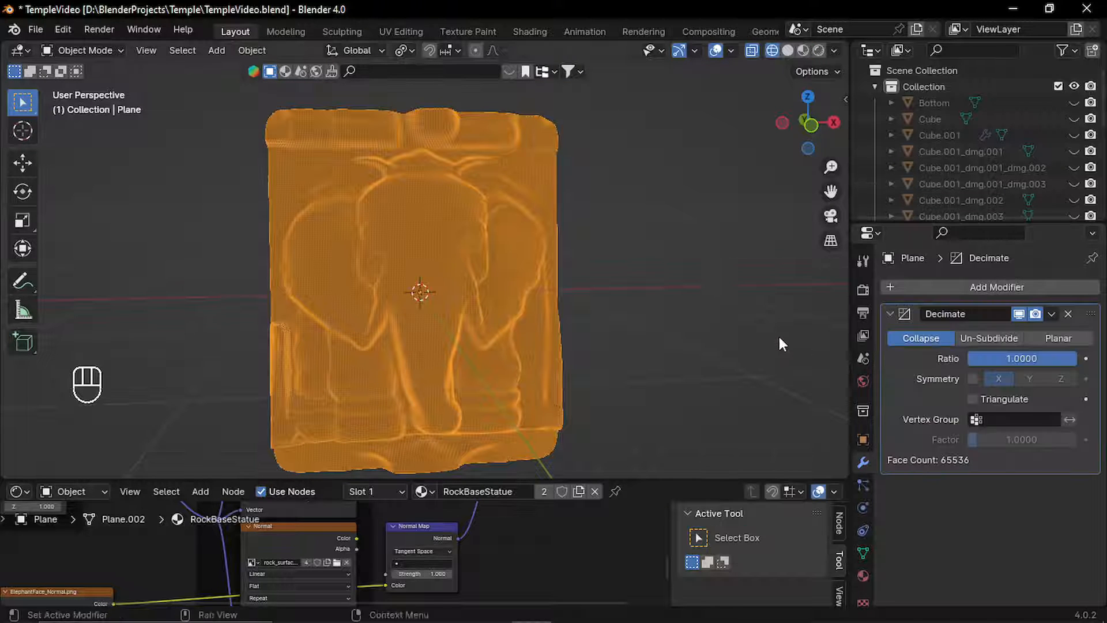
drag(1071, 358, 967, 358)
click(975, 358)
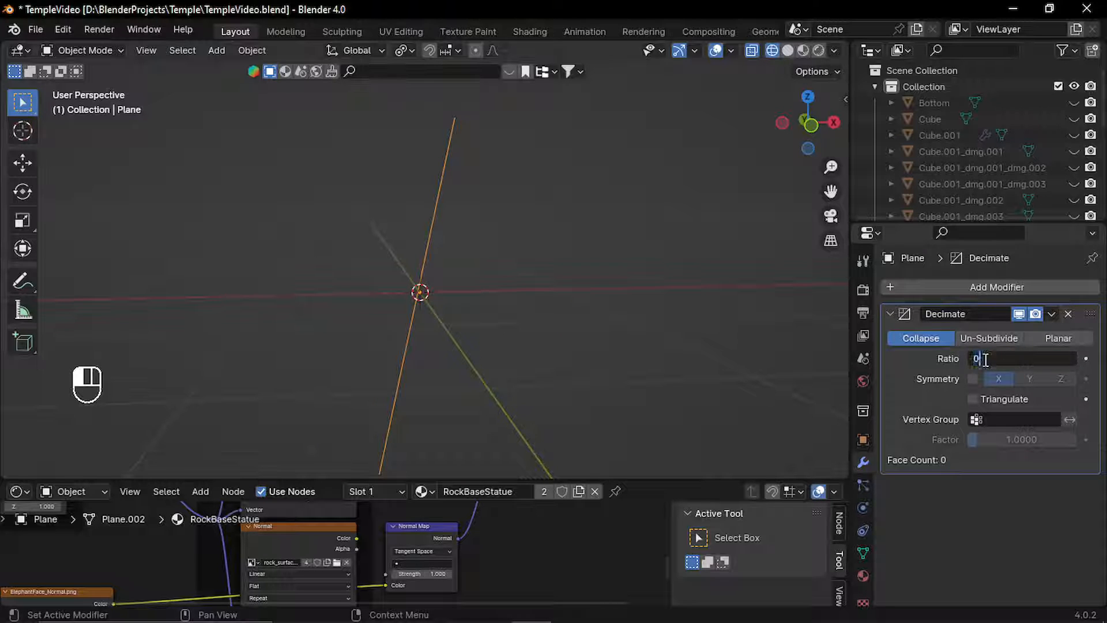
text(0.2)
key(Return)
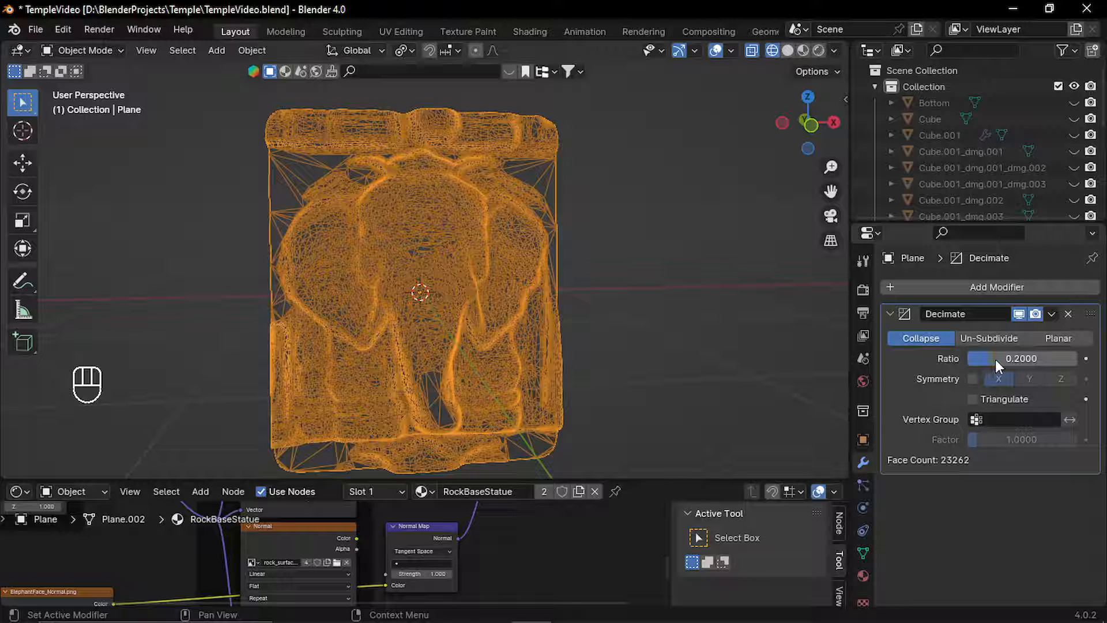
Lower the relief's Decimate ratio to 0.15, apply the modifier and return to material preview shading.
click(996, 359)
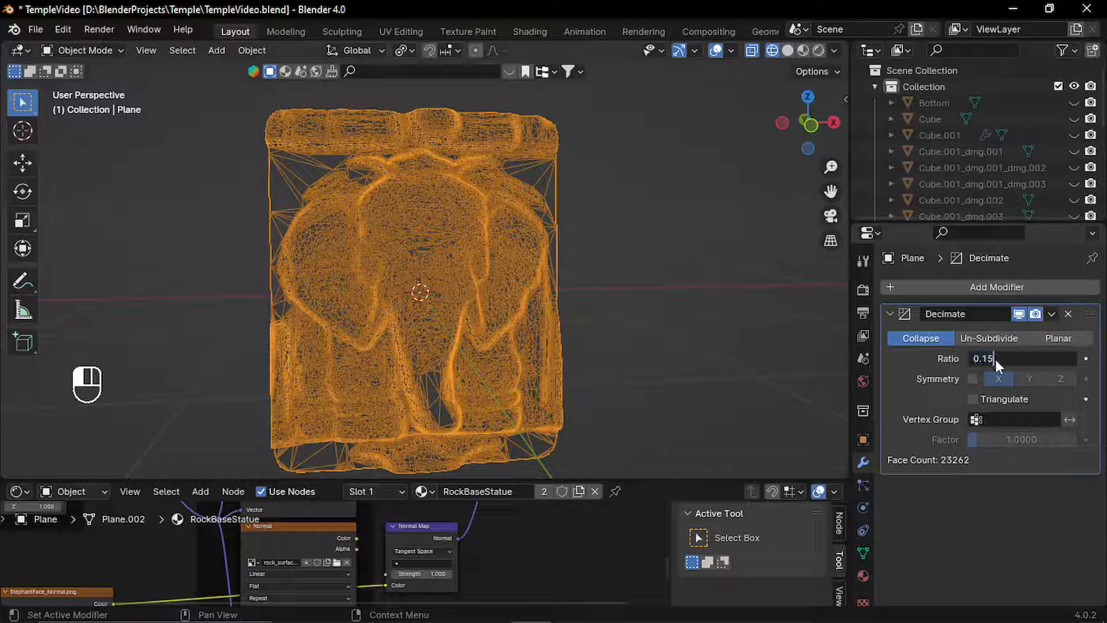
key(Return)
click(1052, 313)
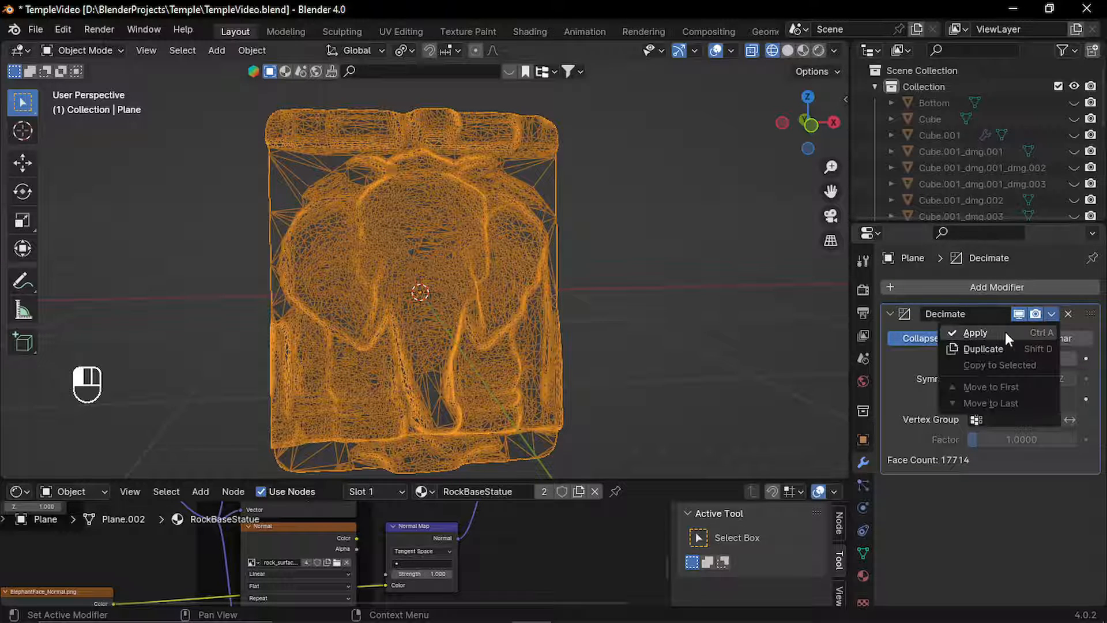
click(1007, 335)
click(803, 50)
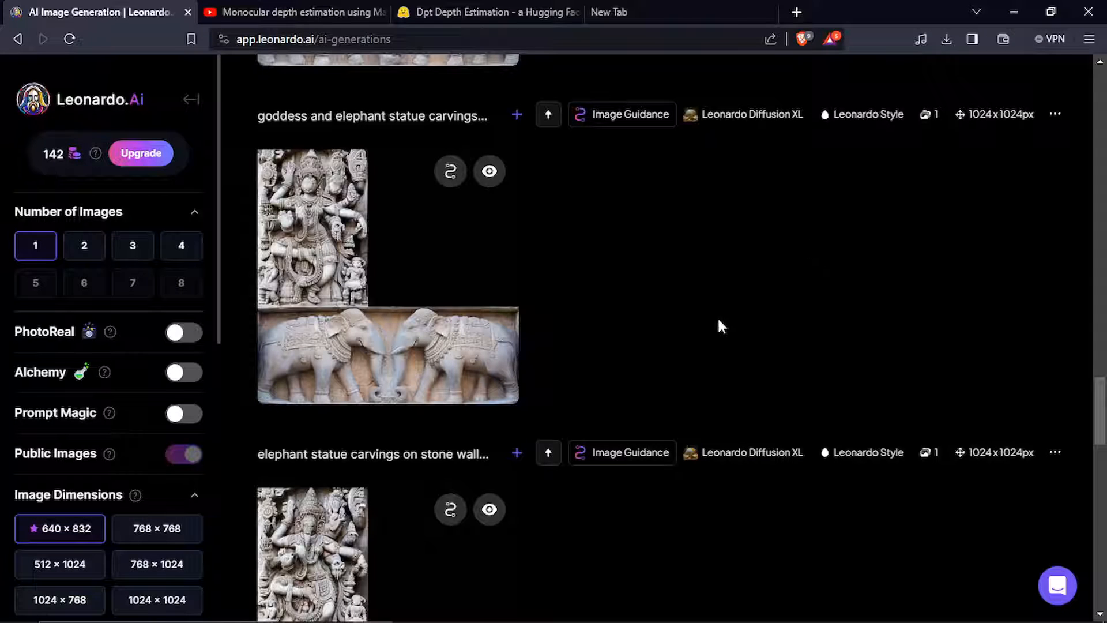
Switch to Leonardo.Ai to review the goddess and elephant carving images, then view the Statue_Displacement.png depth map in the image viewer.
scroll(707, 383, up, 1)
scroll(494, 359, up, 4)
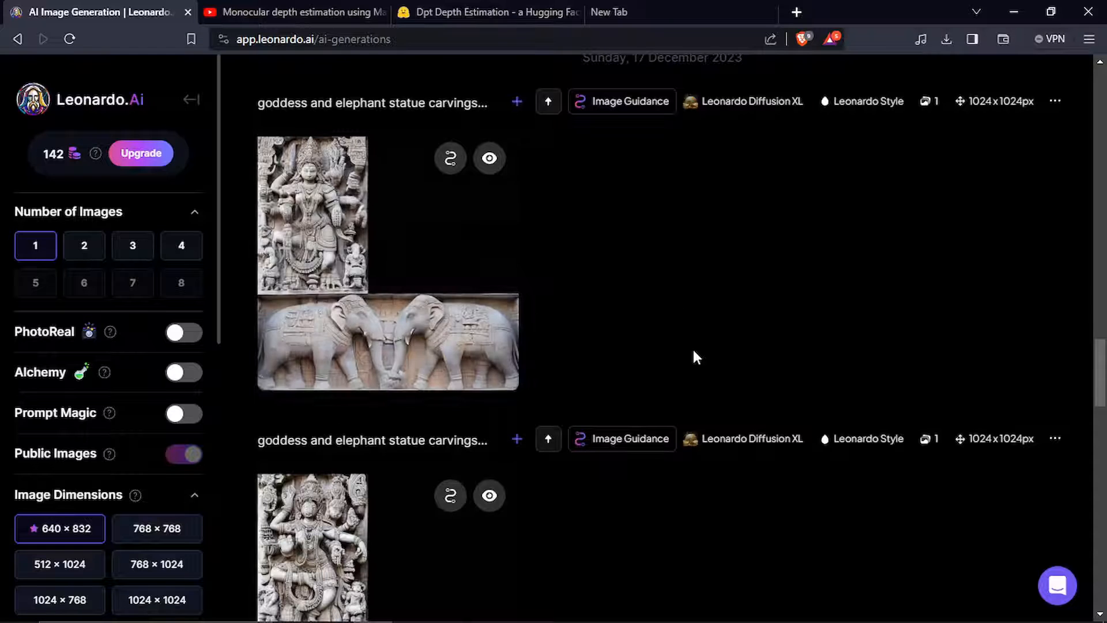
scroll(654, 324, down, 3)
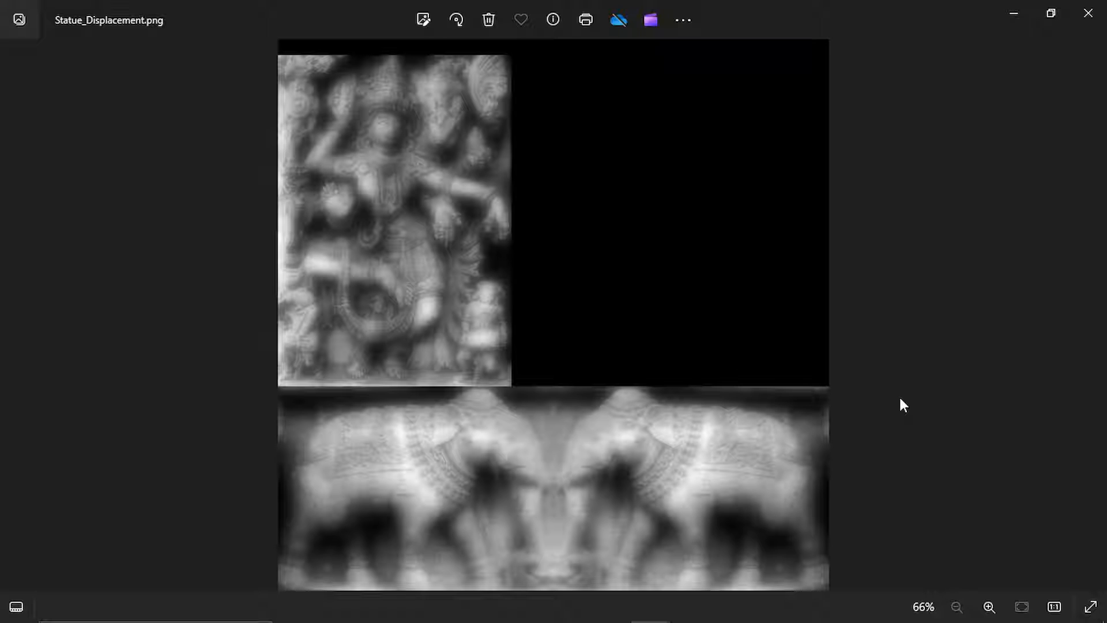
key(Left)
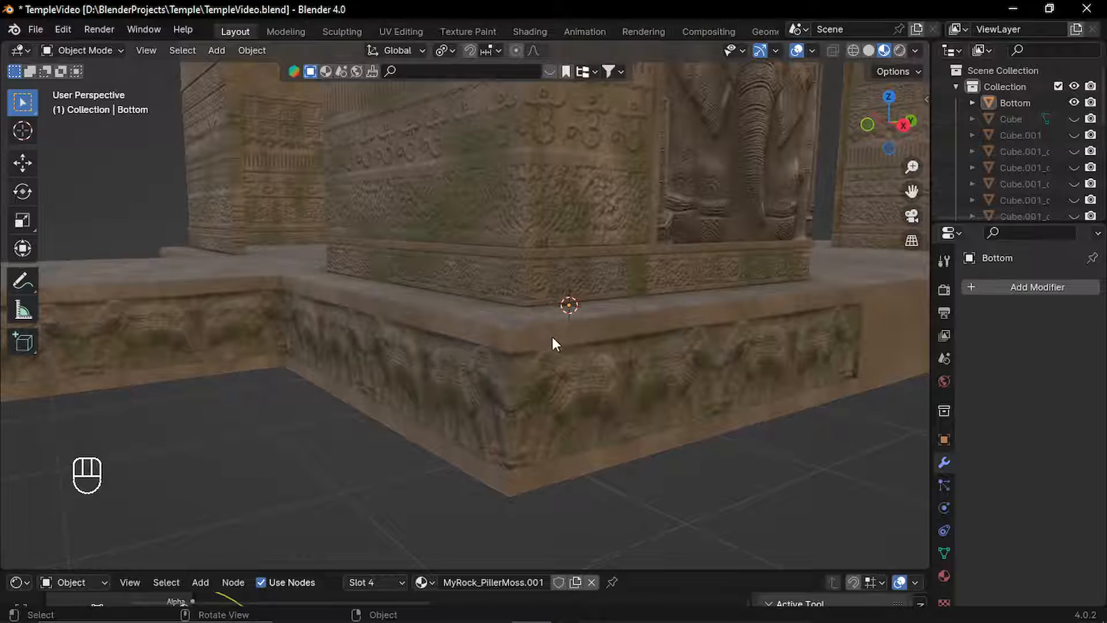
Switch back to Blender and examine the mossy elephant carvings around the sides of the temple platform.
middle_drag(552, 337, 637, 391)
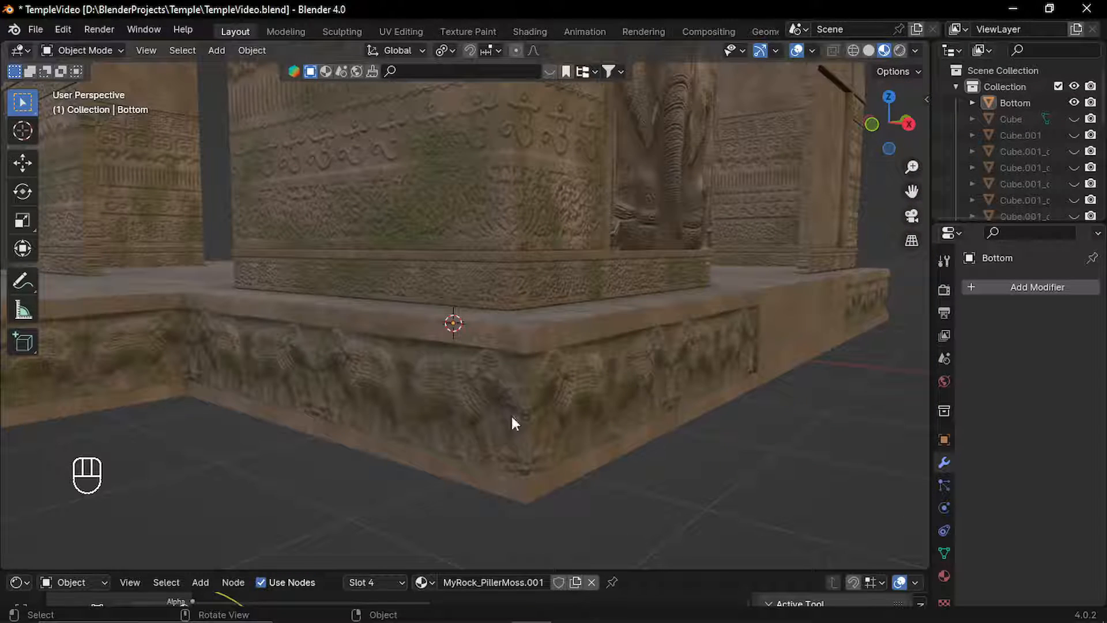
shift+middle_drag(236, 365, 546, 358)
shift+middle_drag(281, 367, 451, 365)
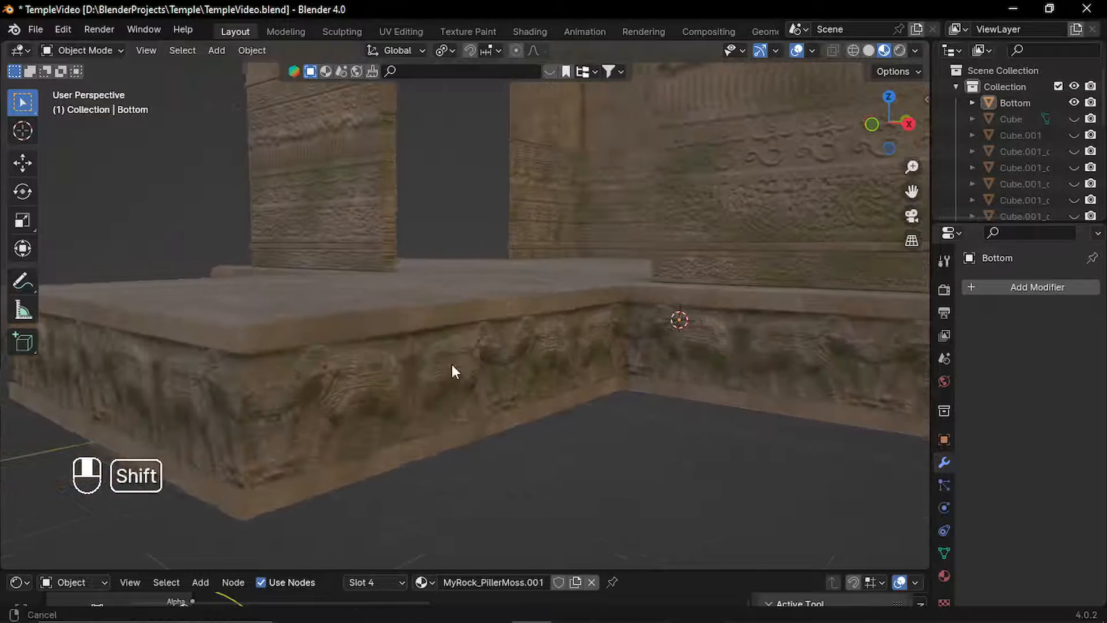
middle_drag(197, 416, 581, 419)
middle_drag(580, 356, 563, 413)
Inset the roof slab's top faces, extrude them upward about 0.22 m and scale them in slightly.
key(Tab)
key(Tab)
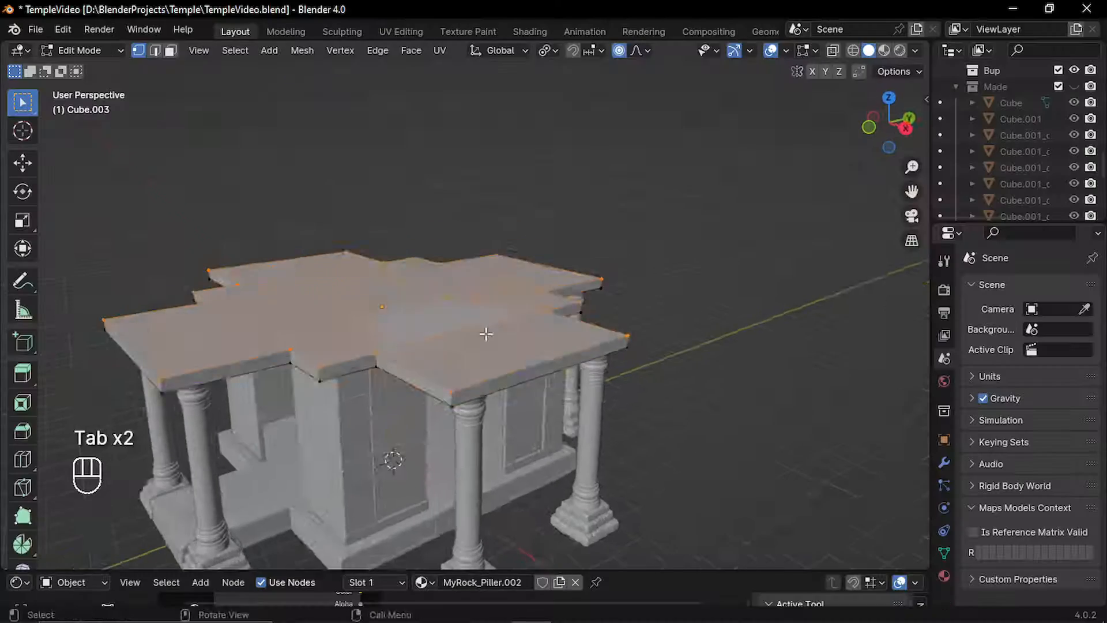
key(3)
click(459, 324)
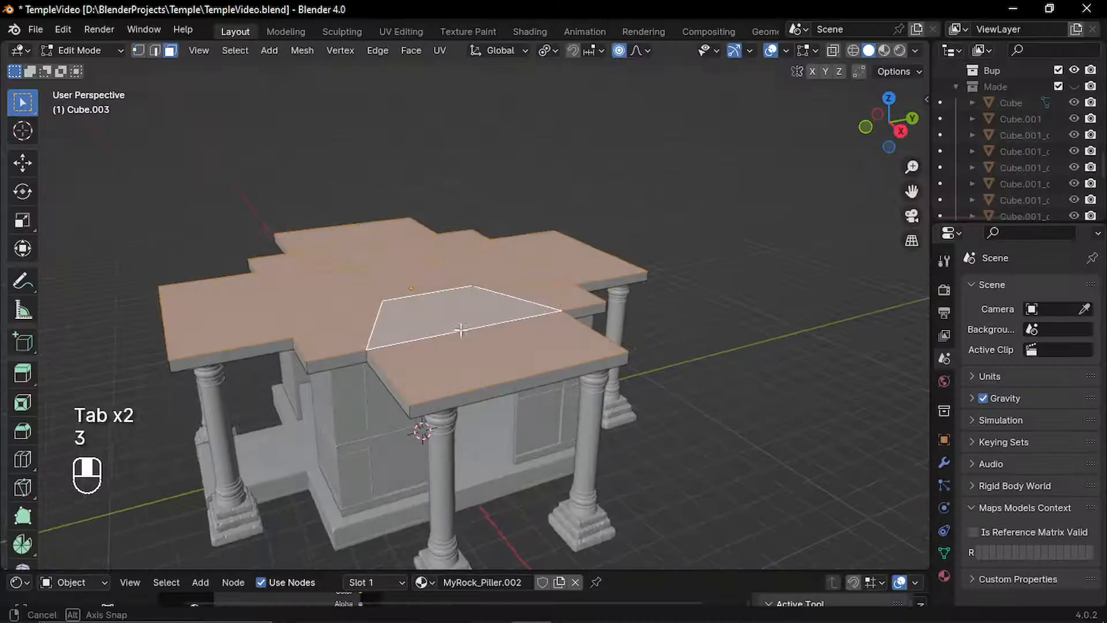
key(i)
click(675, 410)
key(e)
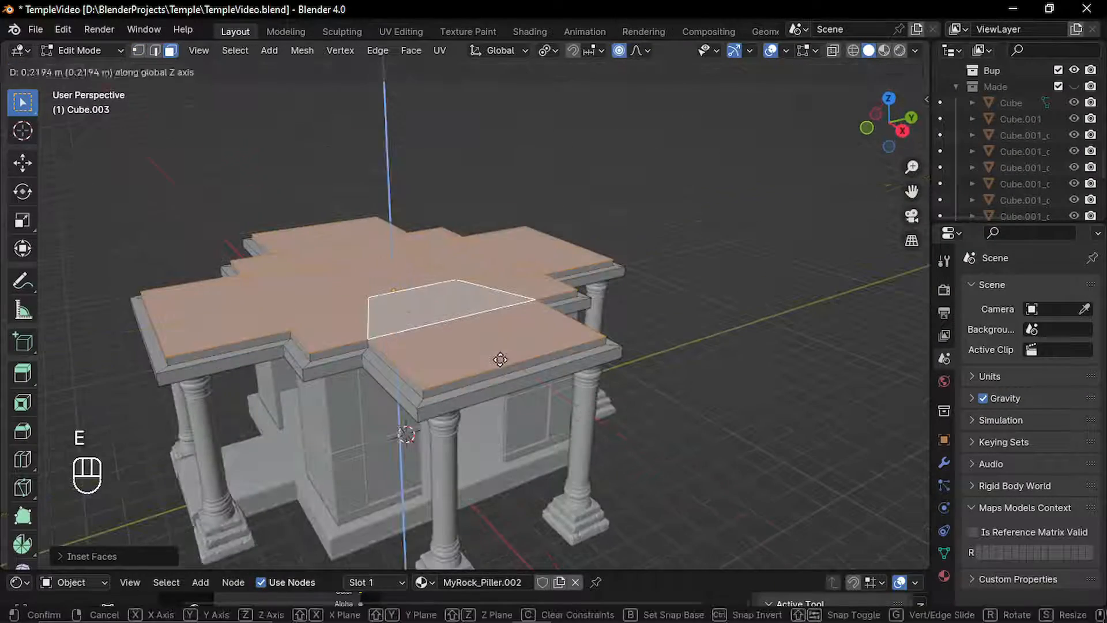
key(s)
click(675, 450)
Build a second cross-shaped roof step by insetting the top faces, extruding them upward and scaling them horizontally.
key(i)
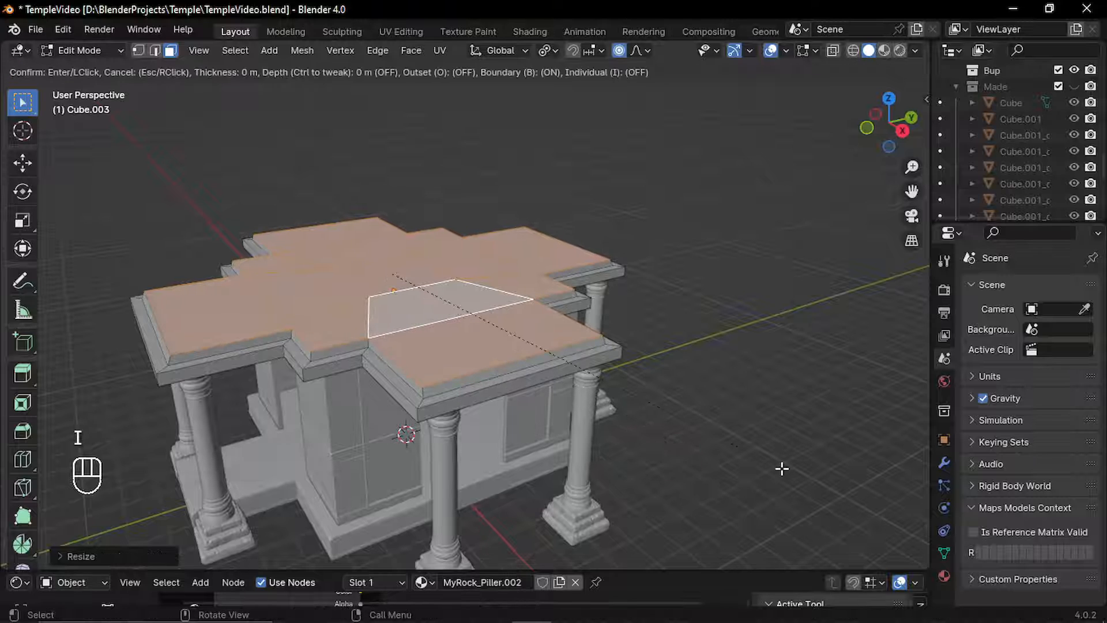
click(692, 440)
key(e)
click(577, 402)
key(s)
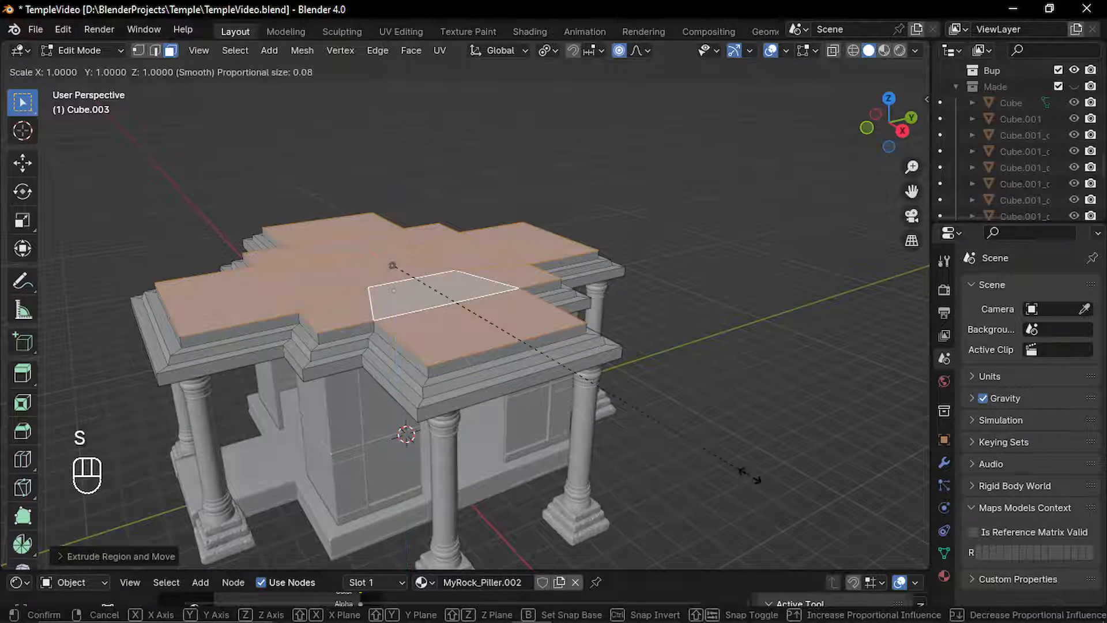
key(shift+z)
click(576, 404)
Select the central square of the roof top, extrude it above the four wings and inset its top faces.
middle_drag(577, 404, 473, 242)
key(3)
drag(502, 177, 371, 266)
middle_drag(371, 265, 404, 404)
key(e)
right_click(712, 404)
key(i)
shift+click(716, 412)
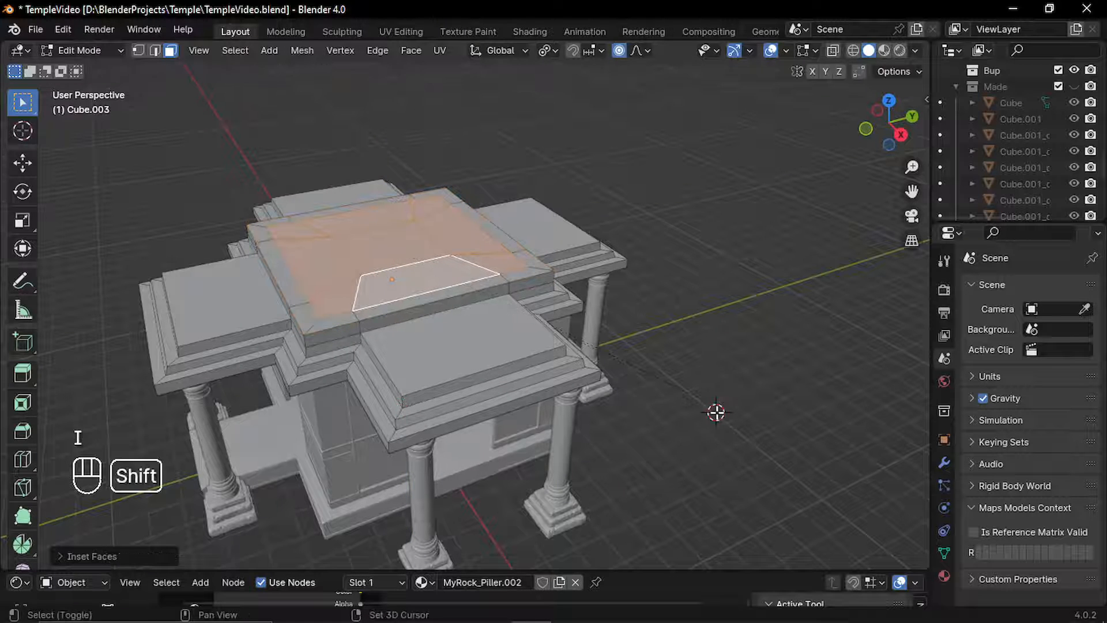
Extrude the inset central roof faces into another tier and scale them in horizontally with Z locked.
key(s)
key(shift+z)
click(687, 381)
key(e)
click(487, 371)
key(s)
key(shift+z)
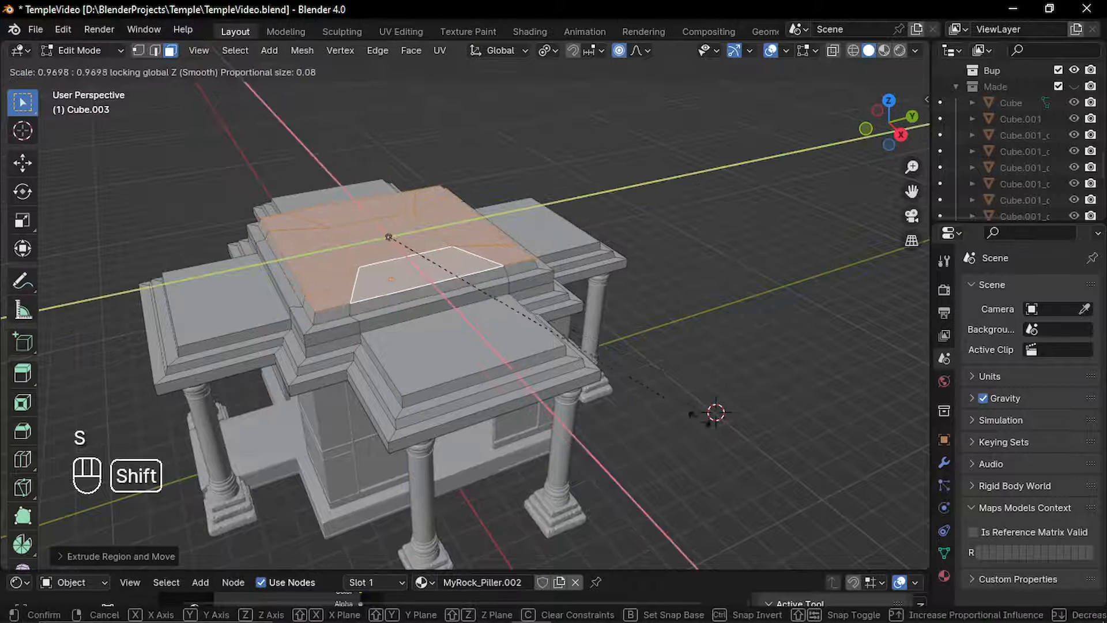
click(646, 413)
Inset the central tier's top again, extrude a further step and narrow it in the horizontal plane.
key(i)
shift+click(717, 439)
middle_drag(470, 358, 477, 341)
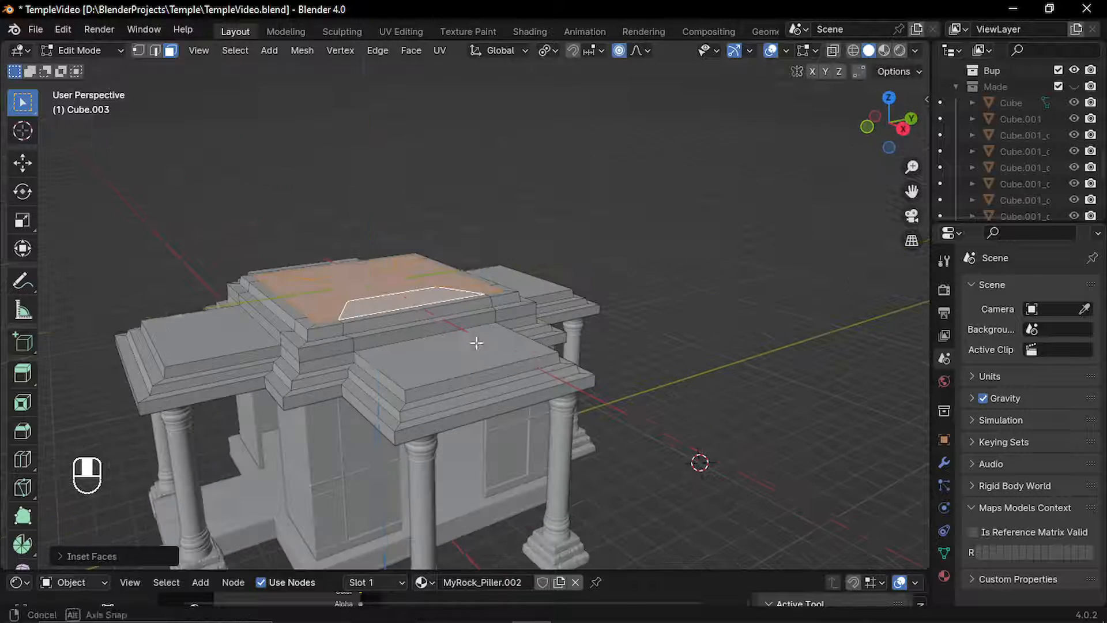
key(e)
click(480, 328)
key(s)
key(shift+z)
click(627, 368)
Extrude the small face in the middle of the roof top into a cap block and scale its top.
key(3)
click(388, 283)
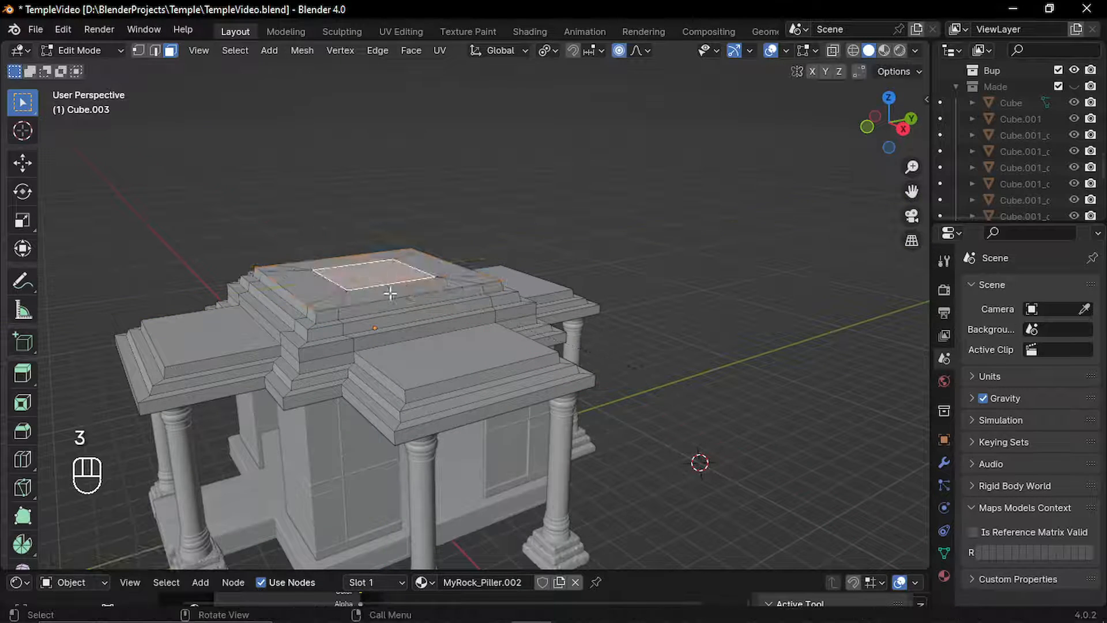
key(e)
click(394, 278)
key(s)
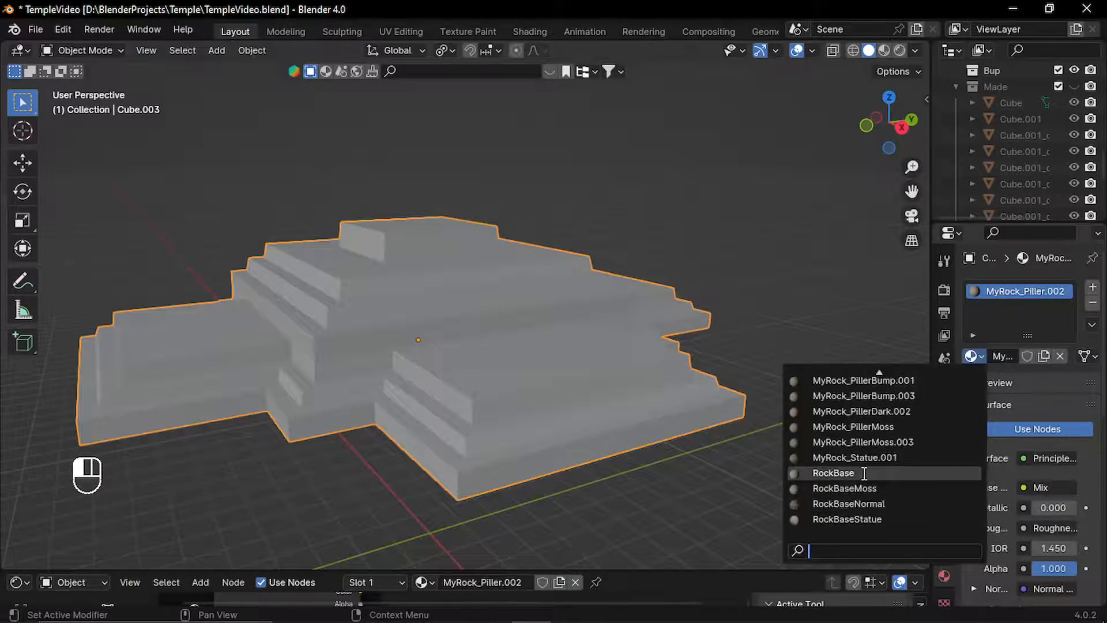
Assign the RockBase material to the roof and generate new UVs for all of its faces.
click(815, 460)
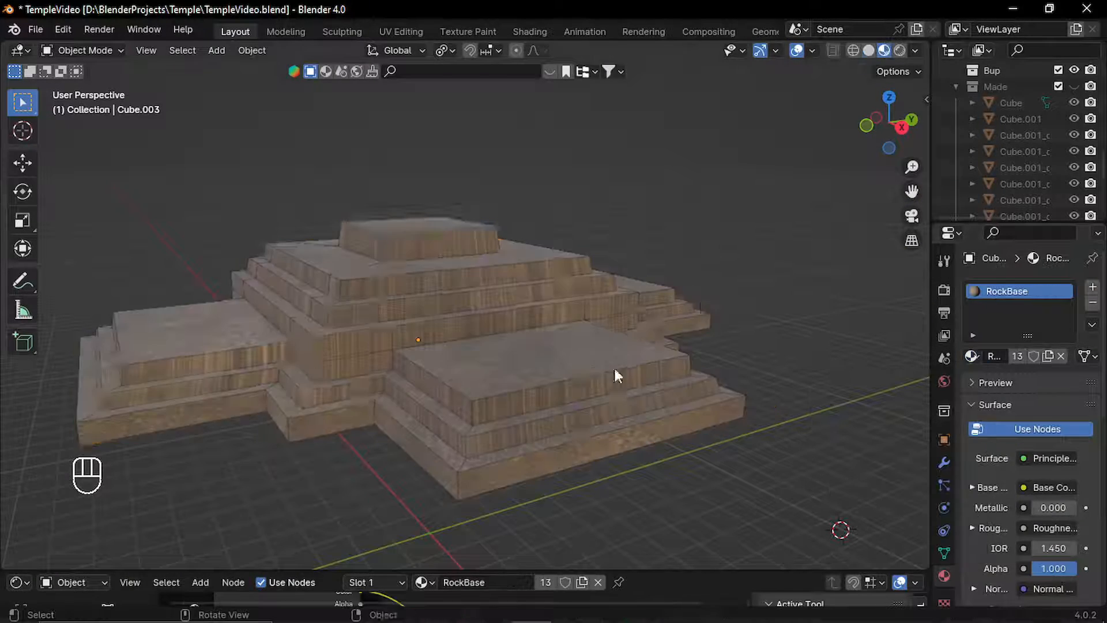
key(Tab)
key(3)
key(a)
key(u)
click(532, 155)
click(538, 292)
key(Tab)
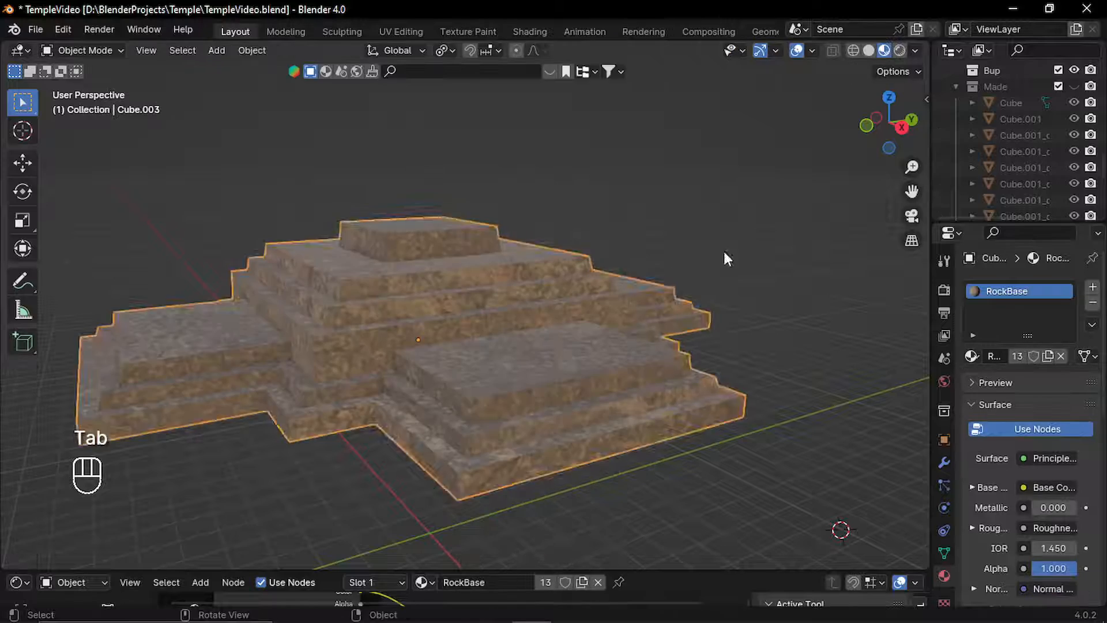
In the UV Editing workspace, mark the line of edges running down one inner roof corner as a seam.
click(403, 30)
key(s)
click(230, 344)
key(Tab)
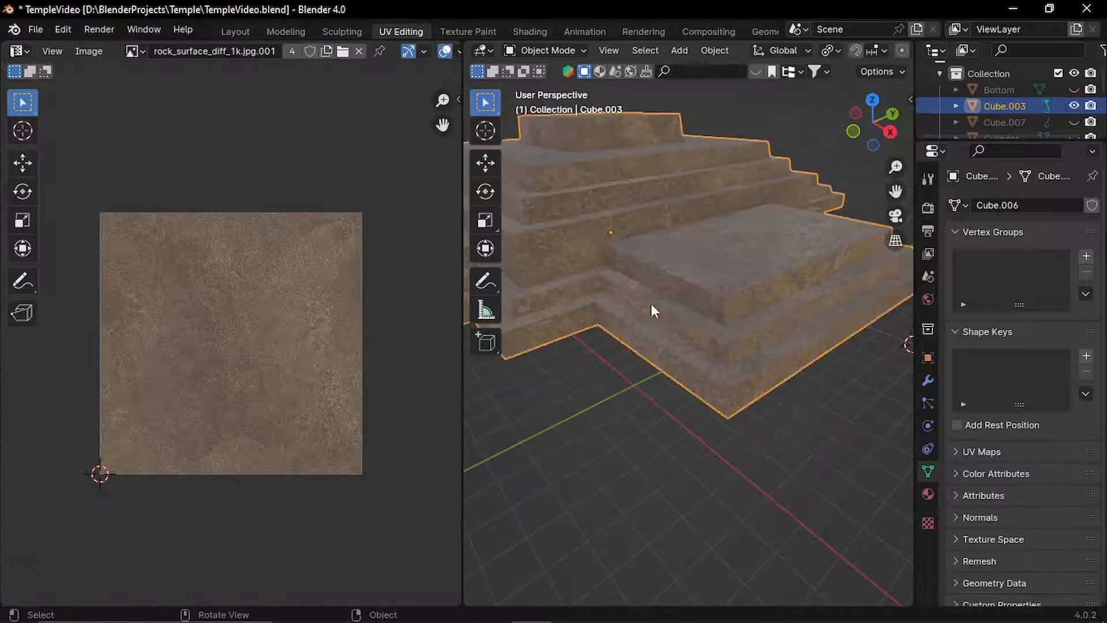
shift+click(690, 198)
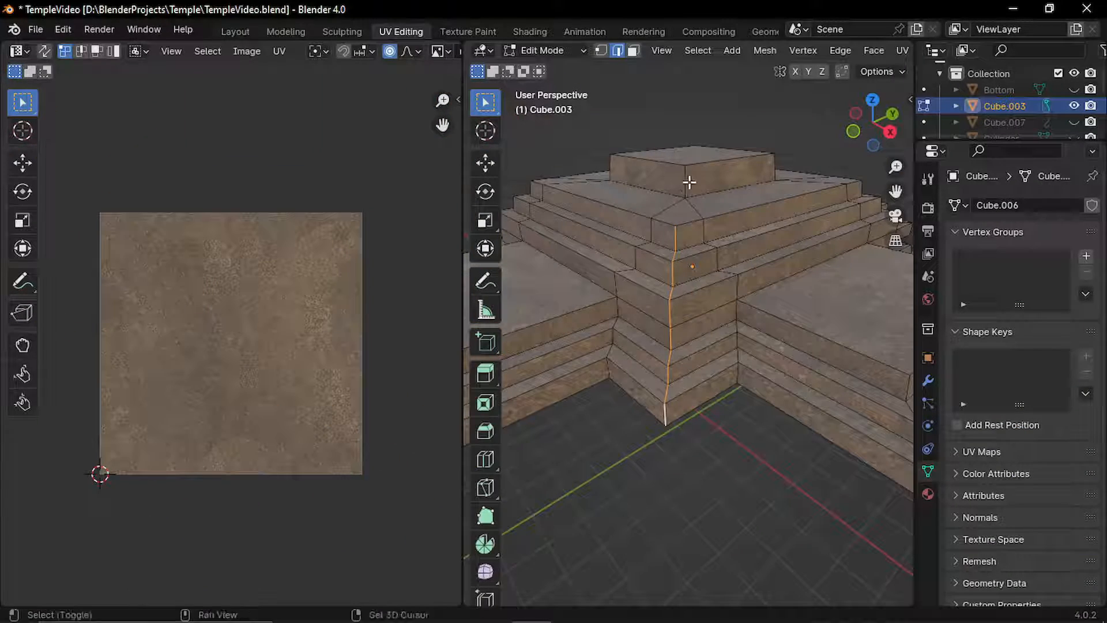
shift+click(690, 180)
key(u)
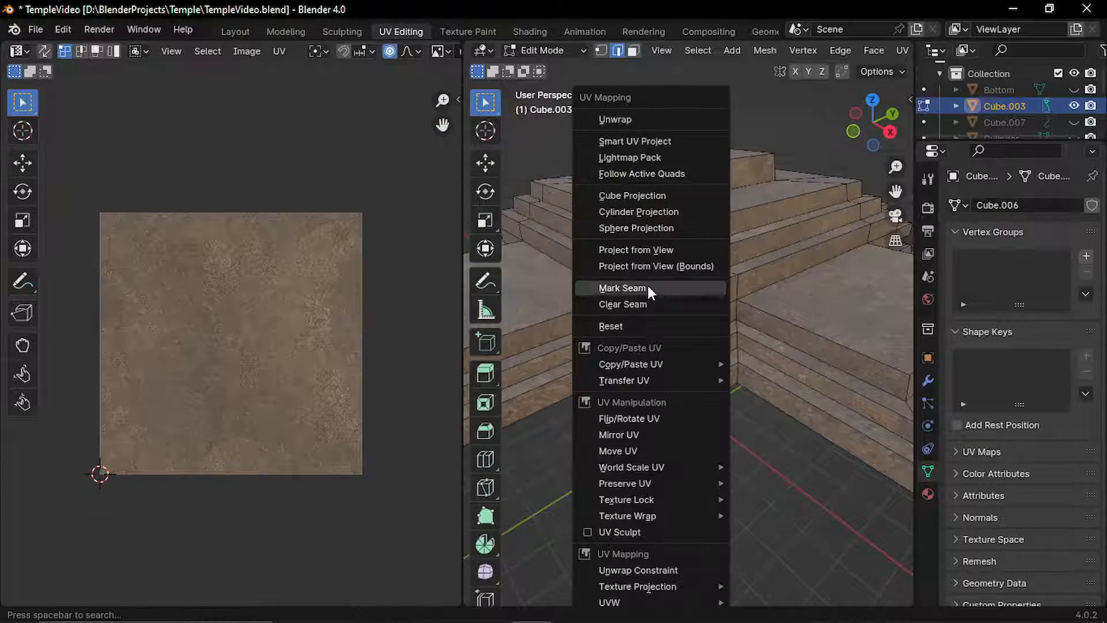
click(623, 288)
Unwrap the roof mesh using the marked corner seam.
key(u)
click(616, 119)
key(Tab)
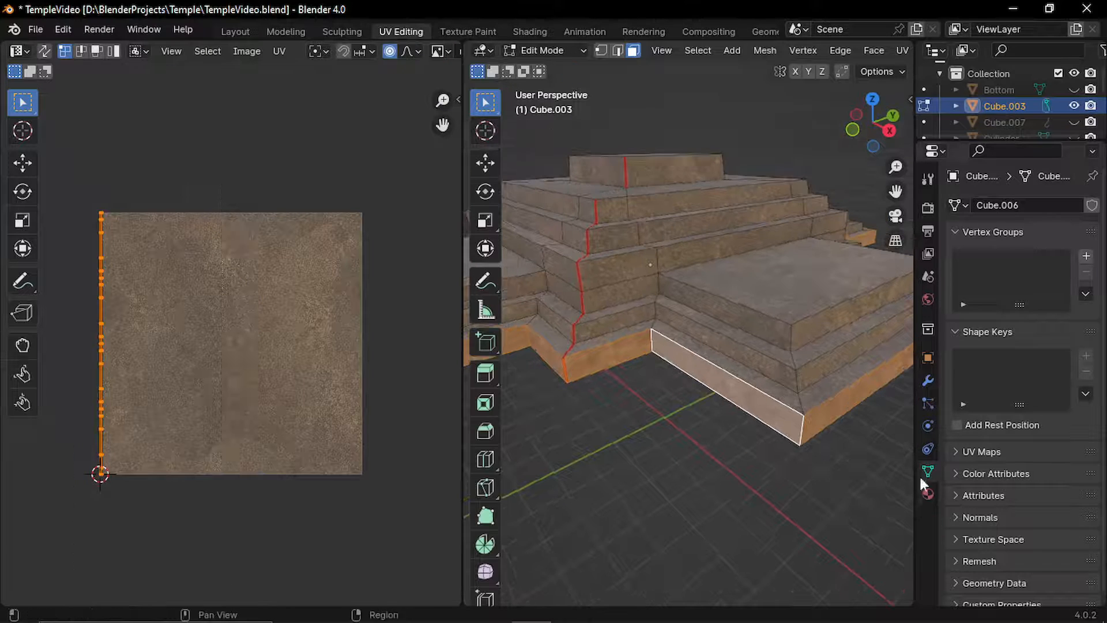
Add the RockBaseNormal material to the roof mesh and assign it to the selected bottom rim faces.
click(928, 493)
click(1093, 205)
click(957, 306)
click(831, 435)
click(971, 327)
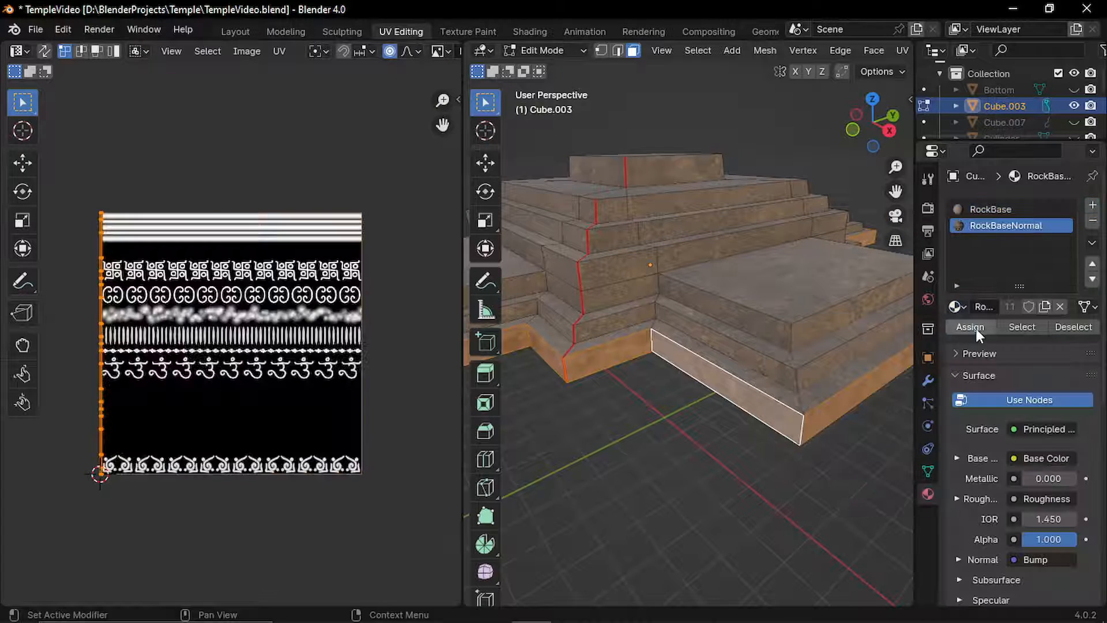
Rotate the rim faces' UVs to horizontal, move them onto the striped band of the trim texture and scale them to fit.
key(r)
click(251, 76)
key(g)
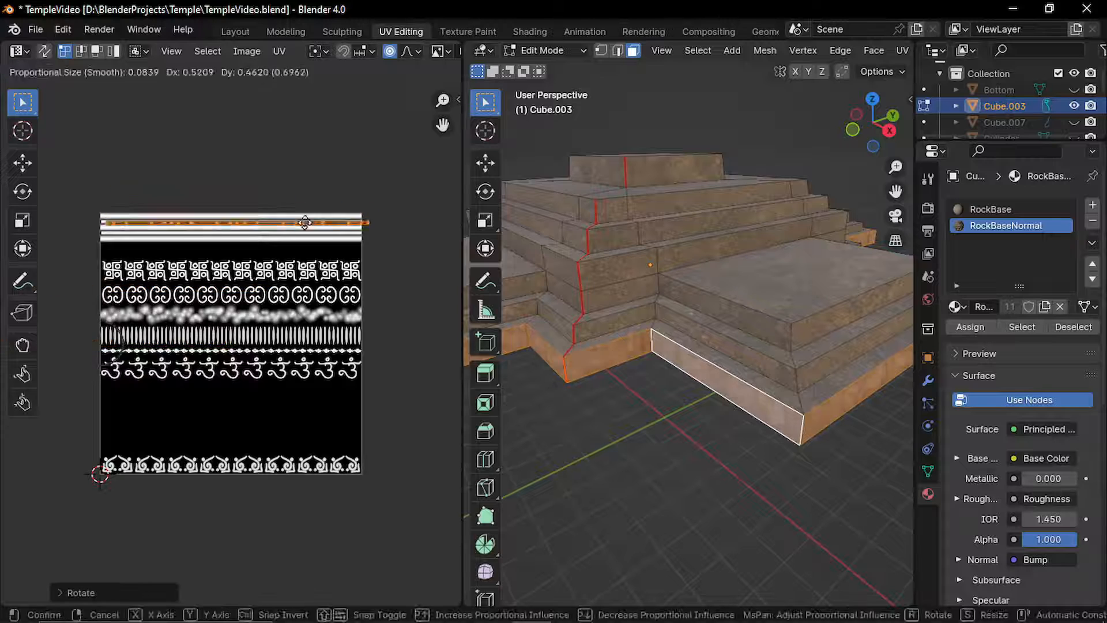
click(226, 223)
scroll(225, 223, up, 2)
middle_drag(225, 223, 234, 347)
scroll(234, 346, up, 3)
key(s)
click(163, 513)
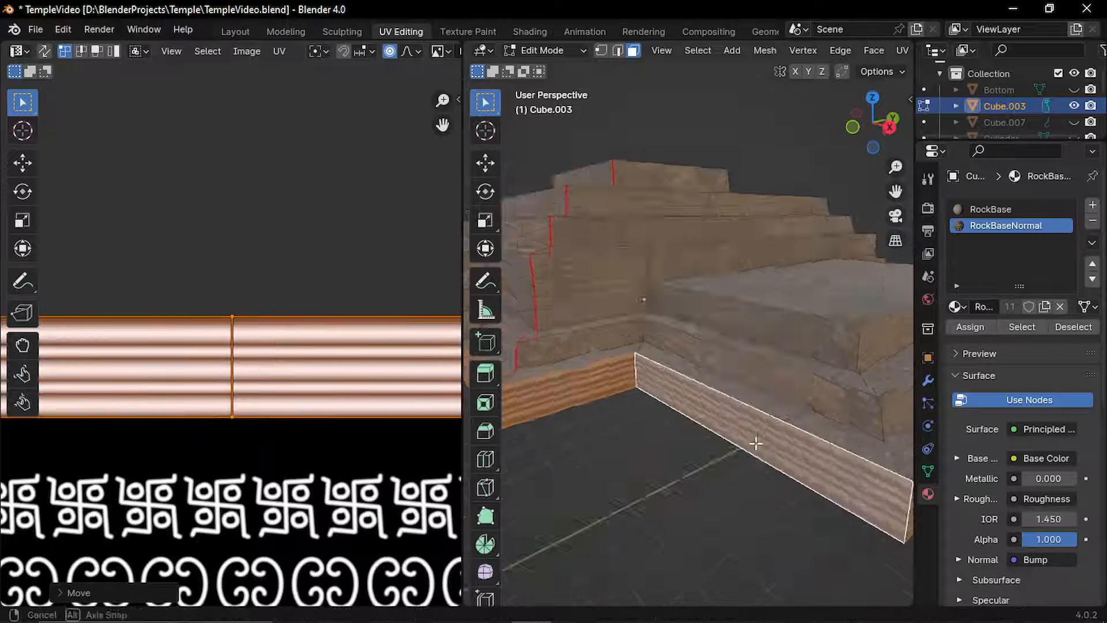
Add a cube and scale down its top face to make a tapered block.
key(shift+a)
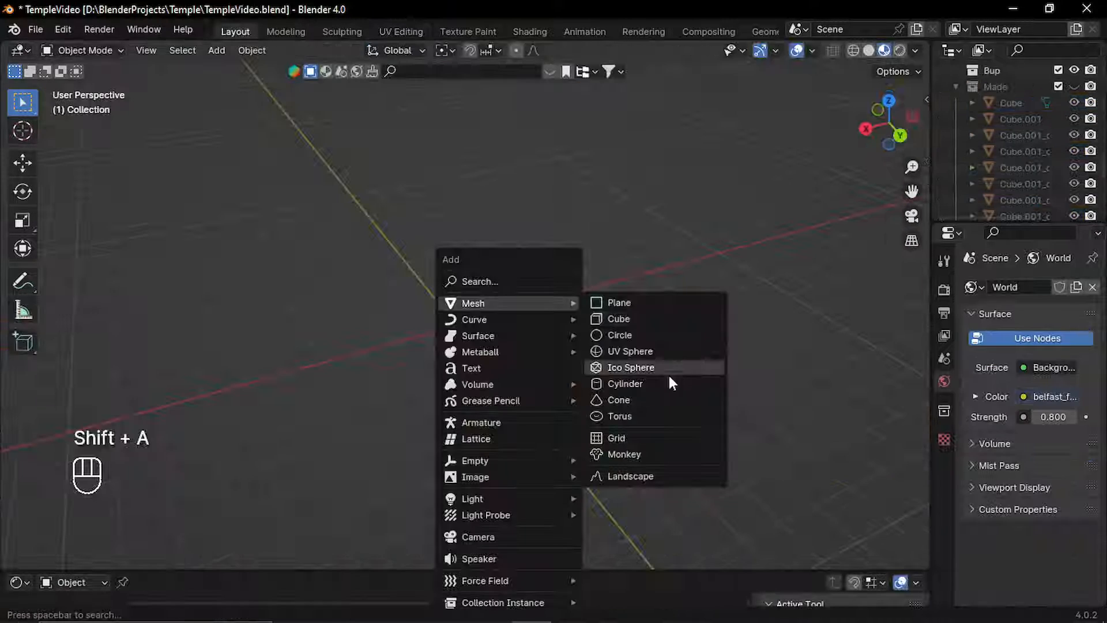
click(628, 319)
scroll(512, 358, up, 3)
middle_drag(538, 414, 540, 384)
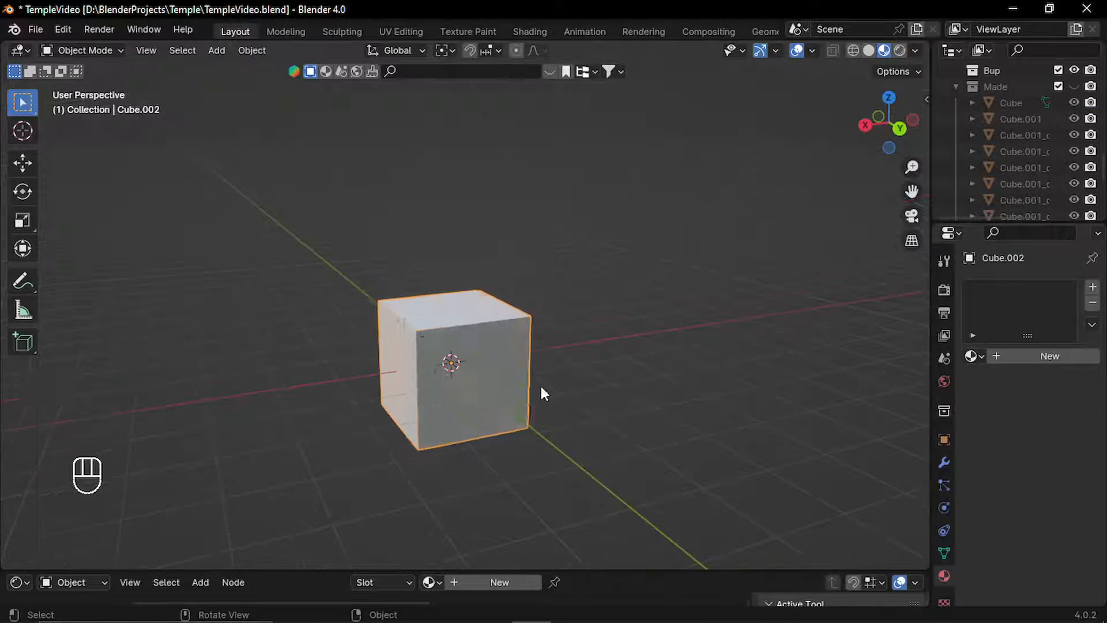
key(Tab)
key(3)
click(470, 307)
key(s)
click(604, 370)
key(s)
click(576, 372)
Extrude the tapered block's bottom face slightly down along Z to form a thin rim.
scroll(479, 425, up, 3)
key(3)
middle_drag(478, 425, 539, 452)
click(479, 408)
key(e)
key(y)
key(z)
click(542, 459)
middle_drag(851, 487, 853, 477)
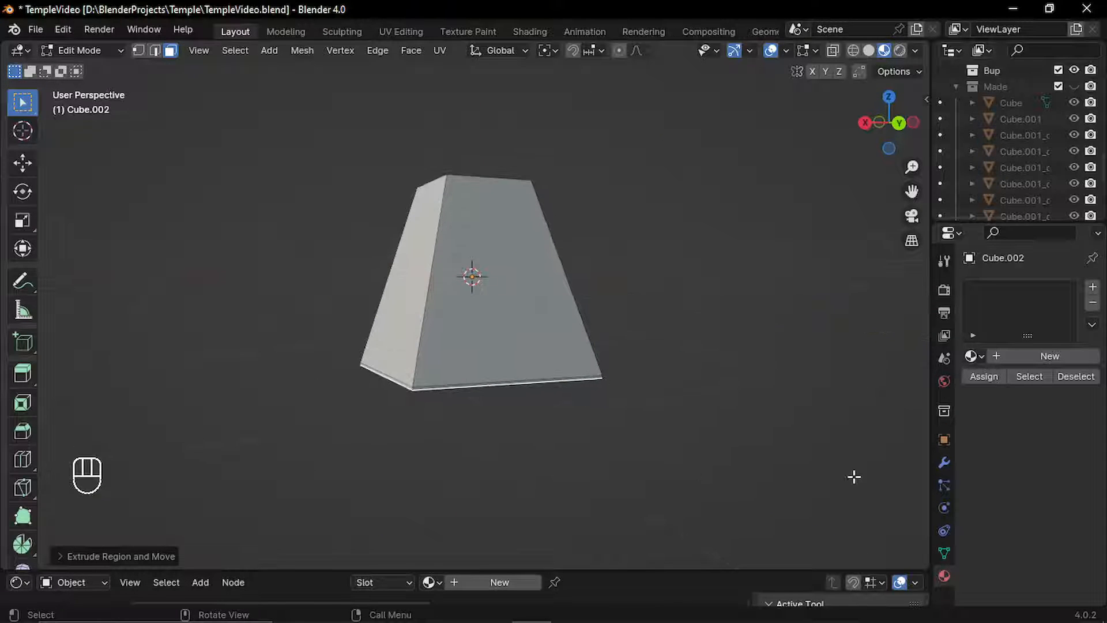
Inset the bottom face slightly and extrude it a short way down to form a recessed groove.
key(i)
click(807, 459)
middle_drag(617, 450, 603, 391)
scroll(603, 390, up, 2)
key(e)
click(645, 446)
middle_drag(645, 446, 642, 466)
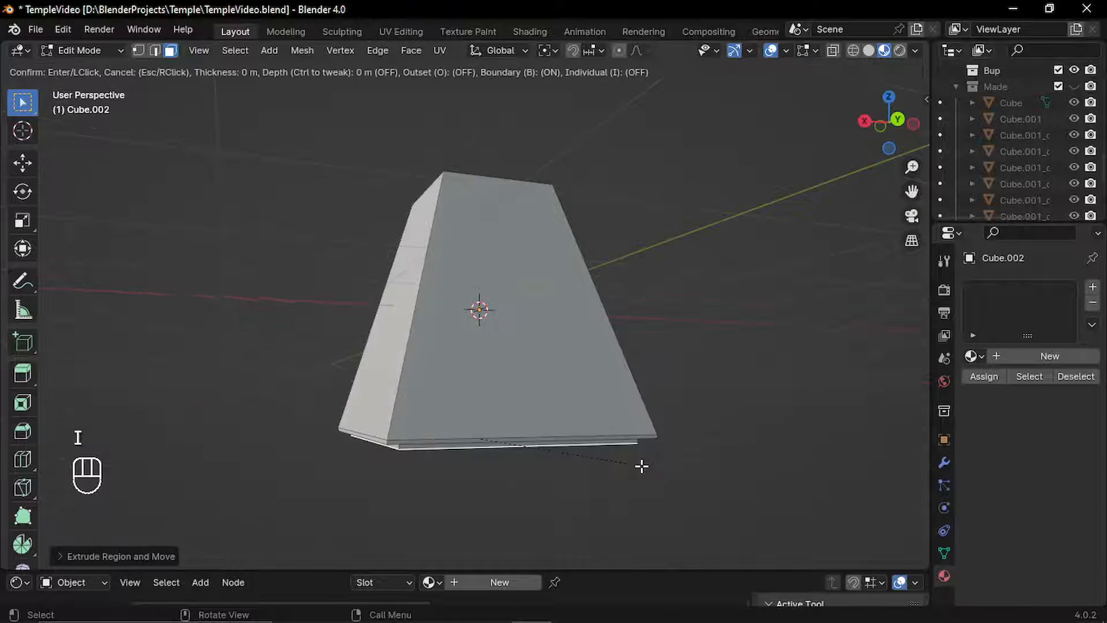
Extrude the bottom face again, scale it outward horizontally without Z, and extrude it down as a base block.
key(s)
right_click(680, 469)
key(e)
click(648, 462)
key(s)
key(shift+z)
click(668, 465)
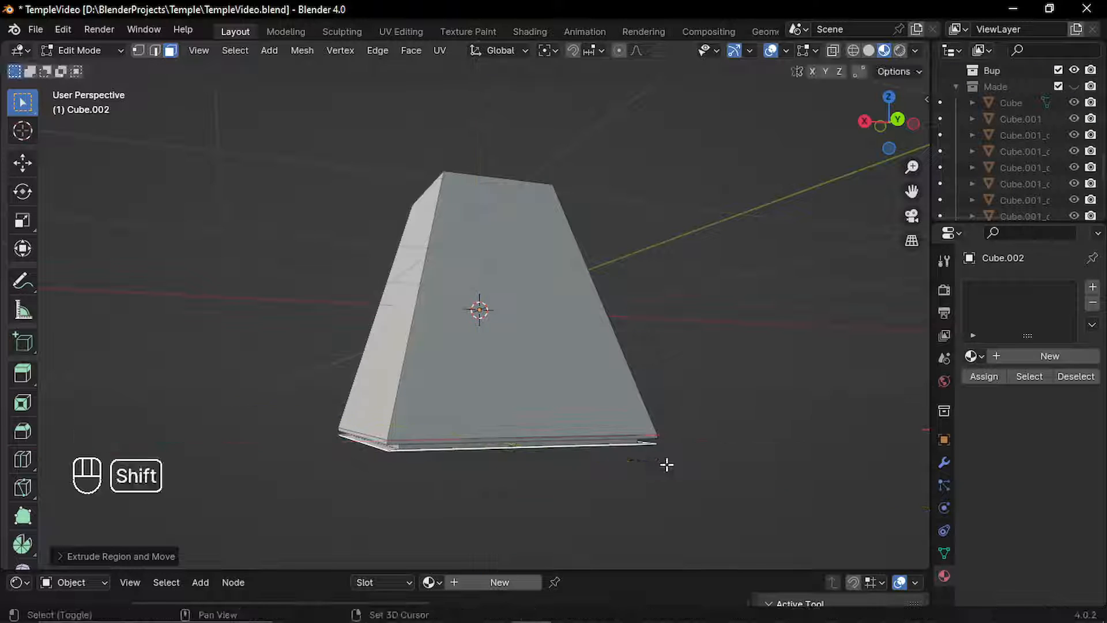
key(e)
click(587, 495)
Inset the top face of the tapered block and extrude it slightly upward.
shift+middle_drag(487, 253, 497, 328)
scroll(493, 276, up, 2)
key(3)
click(503, 206)
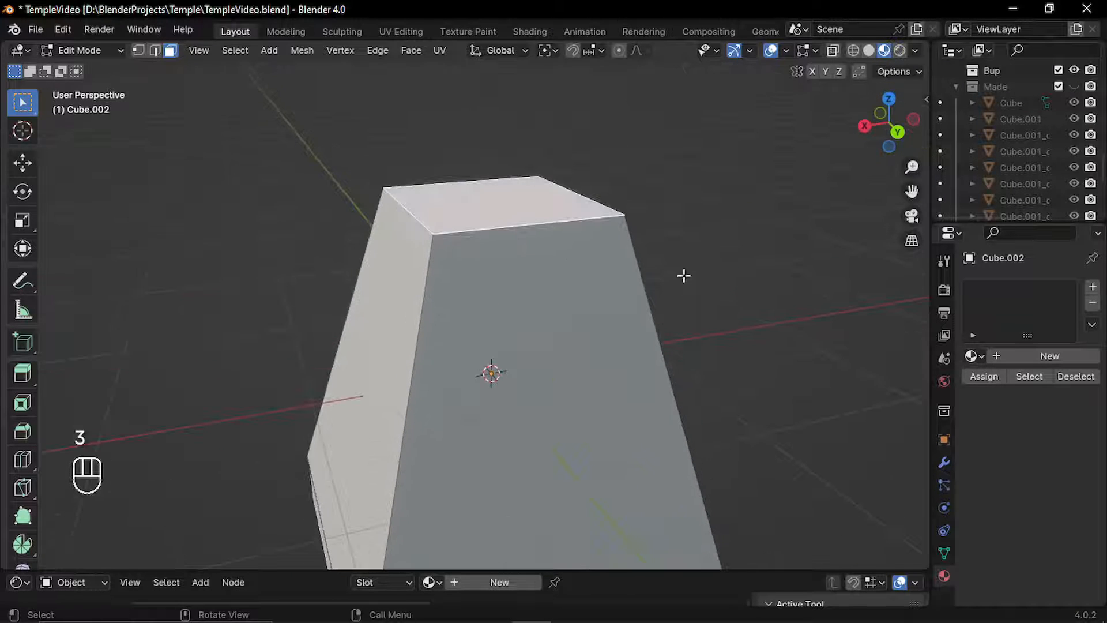
key(i)
click(646, 297)
key(e)
click(617, 291)
Extrude the top face again, widen it horizontally without Z, and extrude it up as a cap slab.
key(e)
key(s)
key(shift+z)
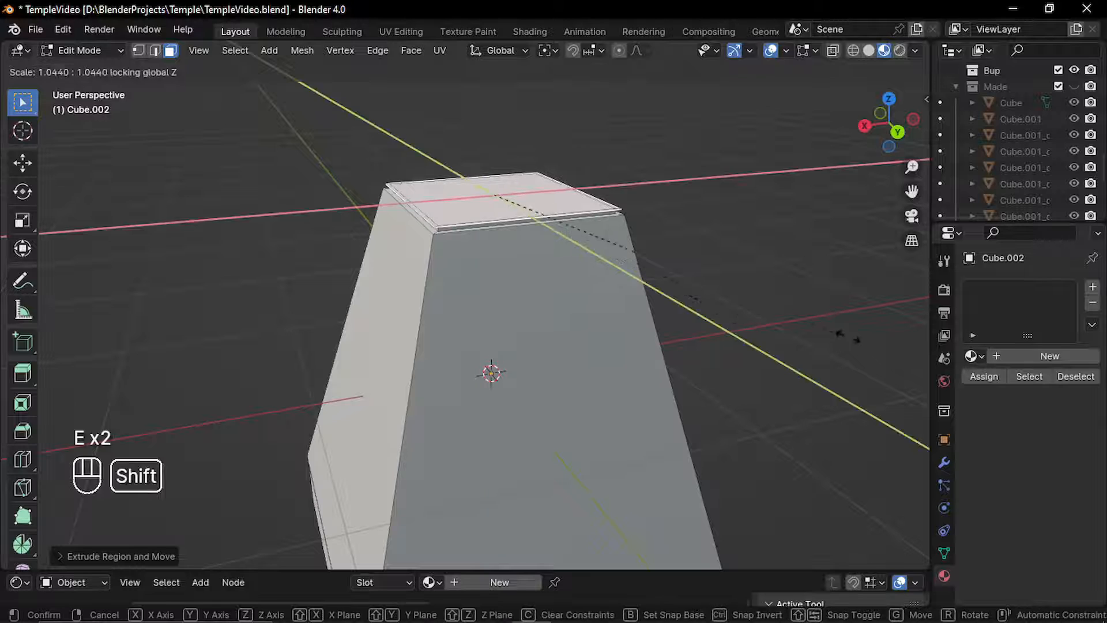
click(831, 334)
key(e)
click(757, 314)
Inset the cap slab's top face and extrude it up into a smaller tier.
key(i)
click(751, 309)
key(e)
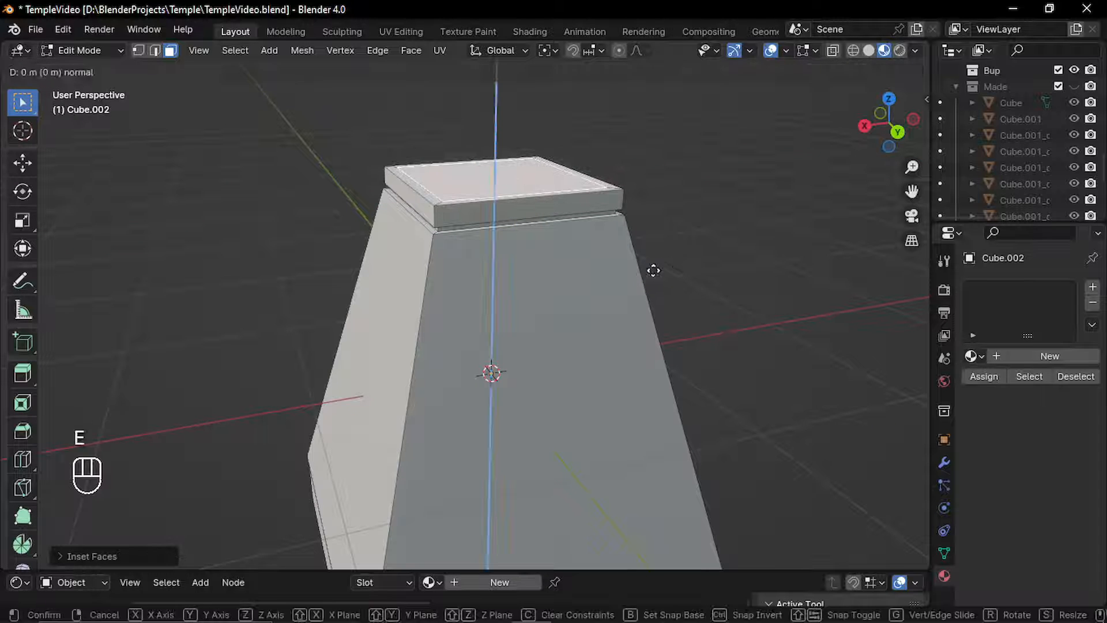
click(653, 254)
middle_drag(562, 238, 542, 127)
key(Tab)
key(Tab)
Extrude the base's bottom face further down along Z and scale it inward to taper the foot.
middle_drag(480, 380, 491, 346)
key(3)
click(493, 404)
key(e)
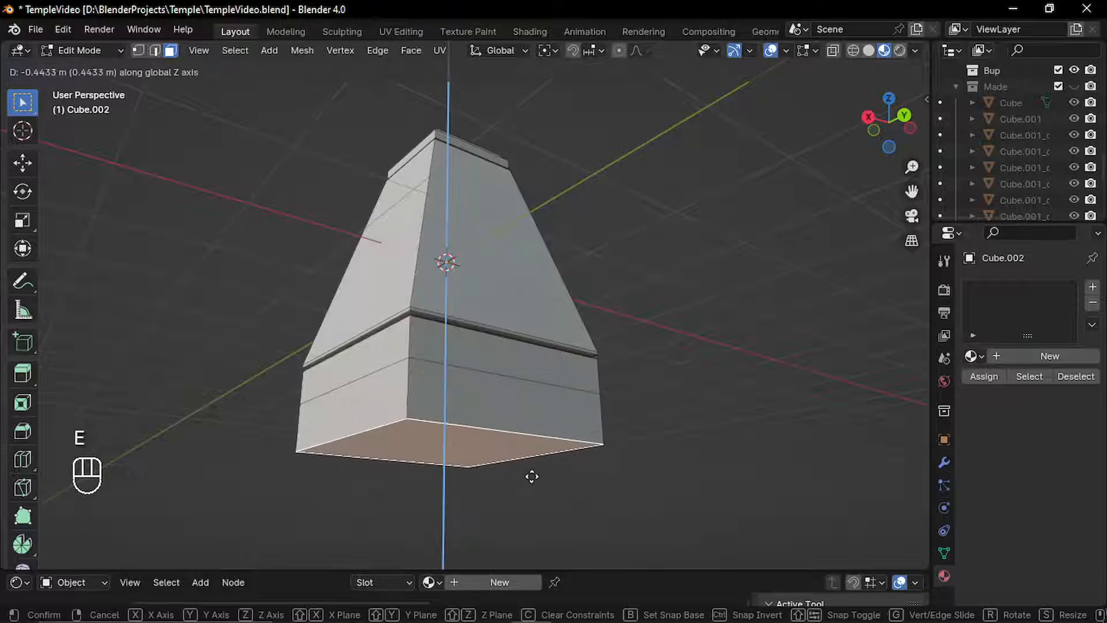
click(568, 482)
key(s)
click(597, 482)
Add a loop cut near the upper end of the foot and scale it inward horizontally without Z.
middle_drag(414, 366, 413, 391)
key(ctrl+r)
click(413, 390)
click(413, 371)
key(s)
key(shift+z)
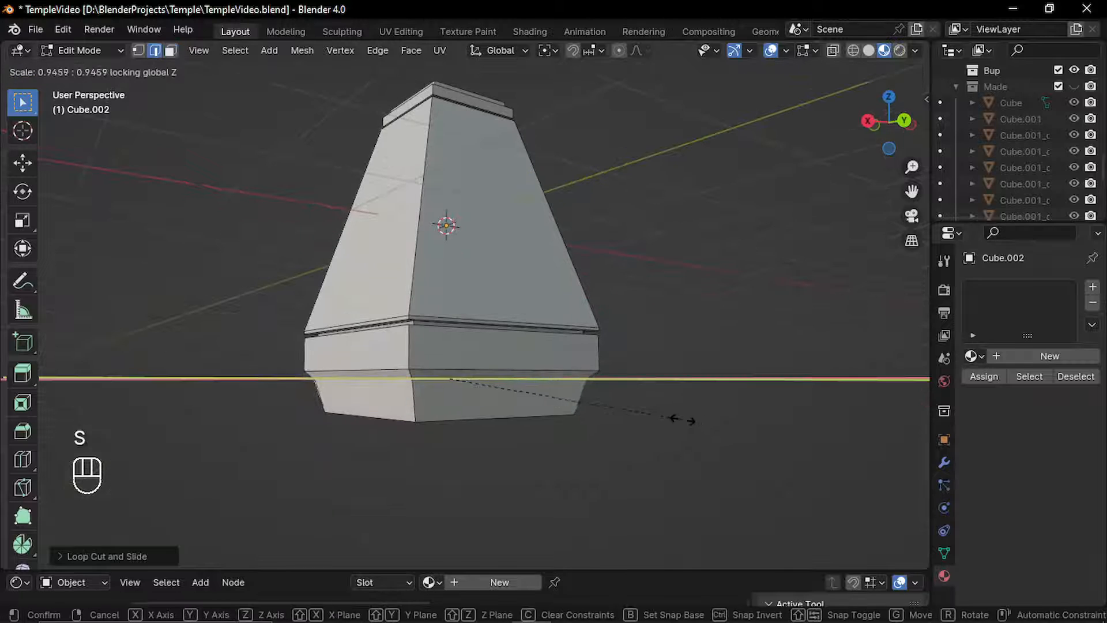
click(664, 417)
key(Tab)
key(Tab)
Add a loop cut around the middle of the tapered body.
shift+scroll(475, 321, up, 7)
key(ctrl+r)
click(430, 312)
click(432, 305)
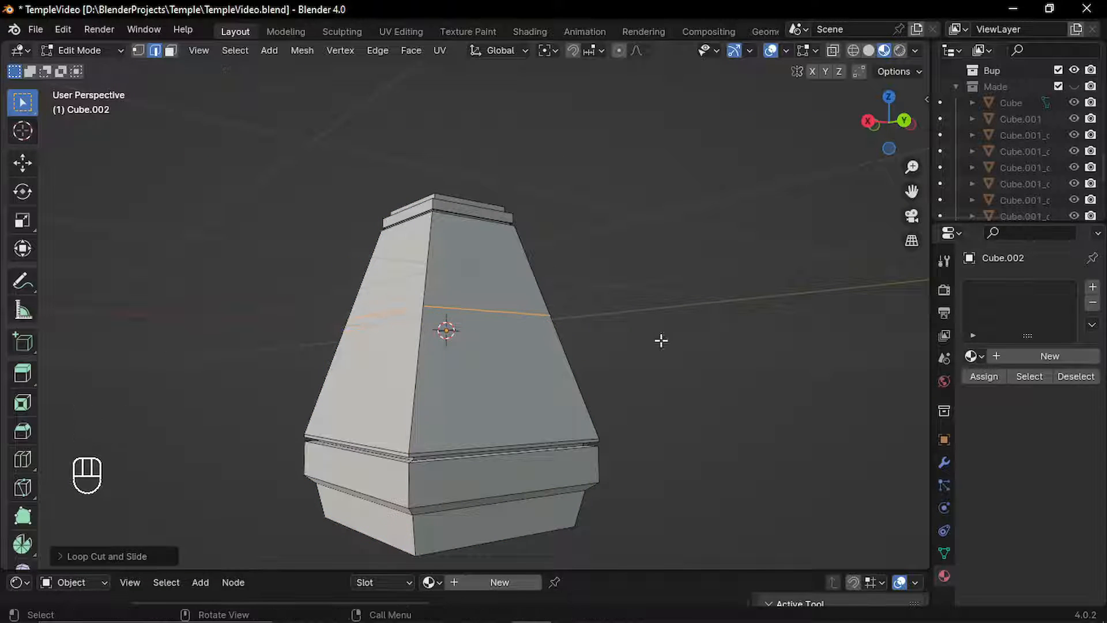
key(e)
key(s)
right_click(707, 345)
key(ctrl+z)
key(ctrl+z)
key(ctrl+shift+z)
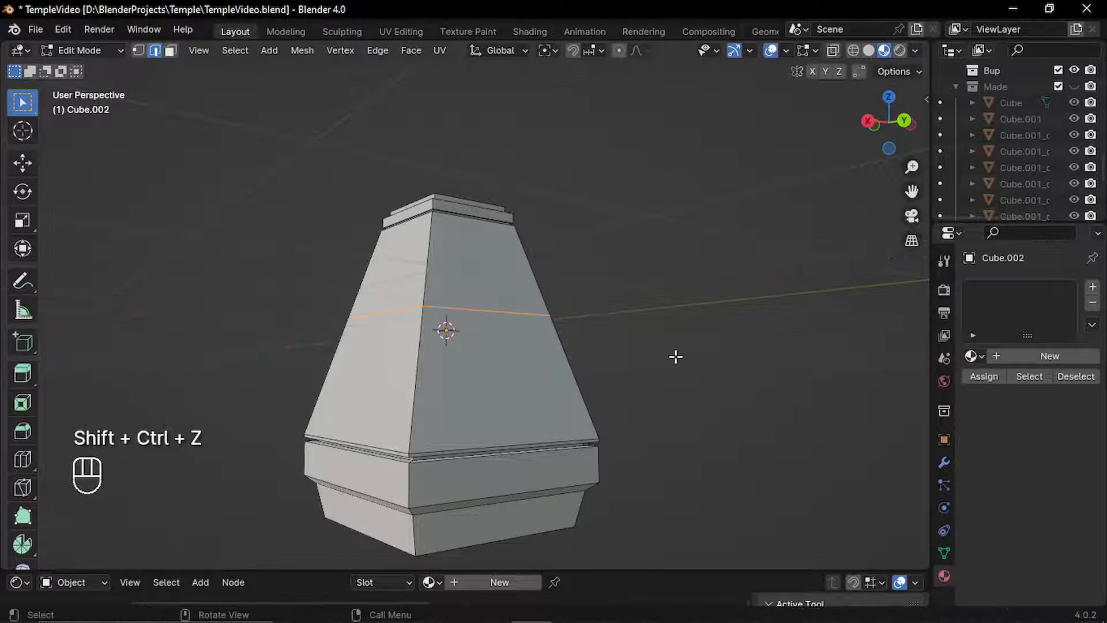
key(3)
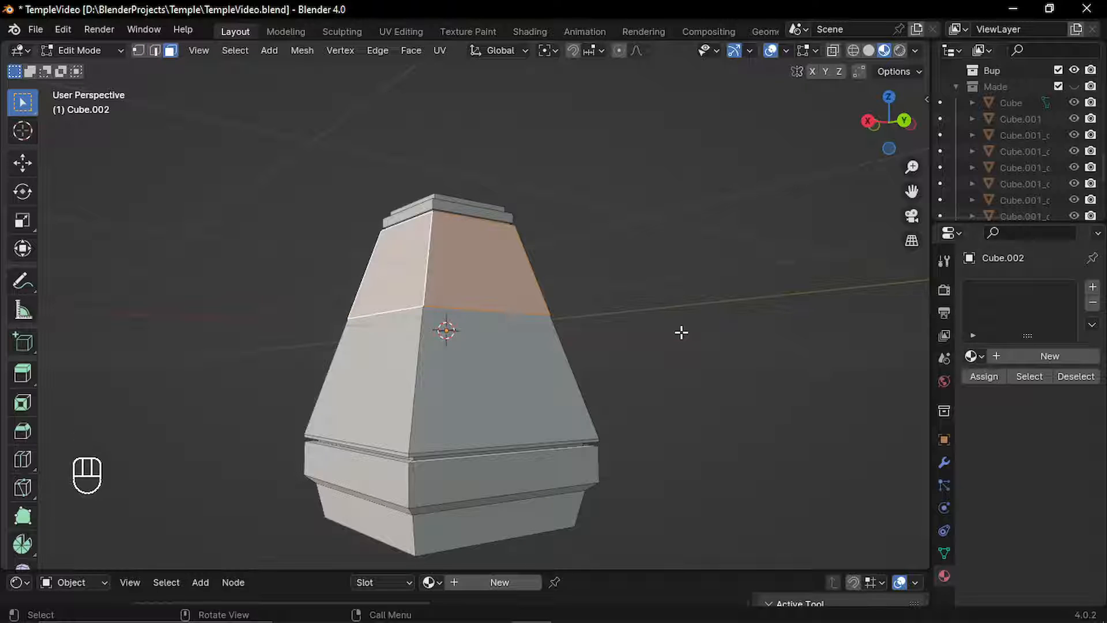
Add a second loop cut close to the middle one and scale the middle ring outward horizontally to form a ledge.
key(ctrl+r)
click(426, 325)
click(429, 264)
key(2)
key(s)
key(shift+z)
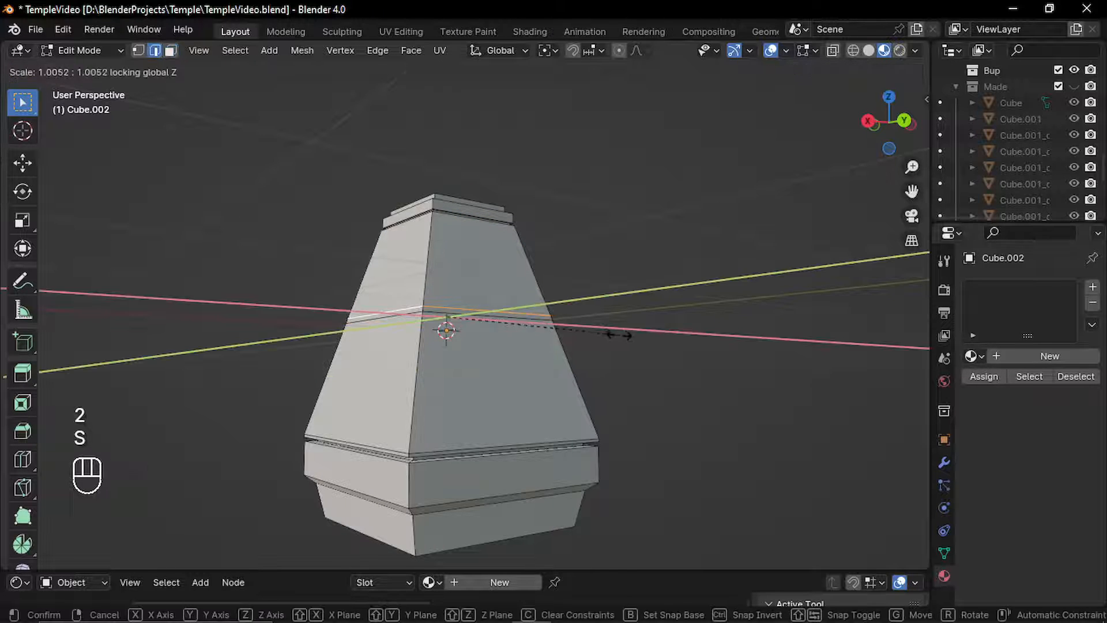
click(629, 335)
key(Tab)
Generate One Click Damage on the tapered block, adjust its scale and amount with CLOUDS noise, and apply it.
shift+middle_drag(465, 267, 495, 313)
click(926, 100)
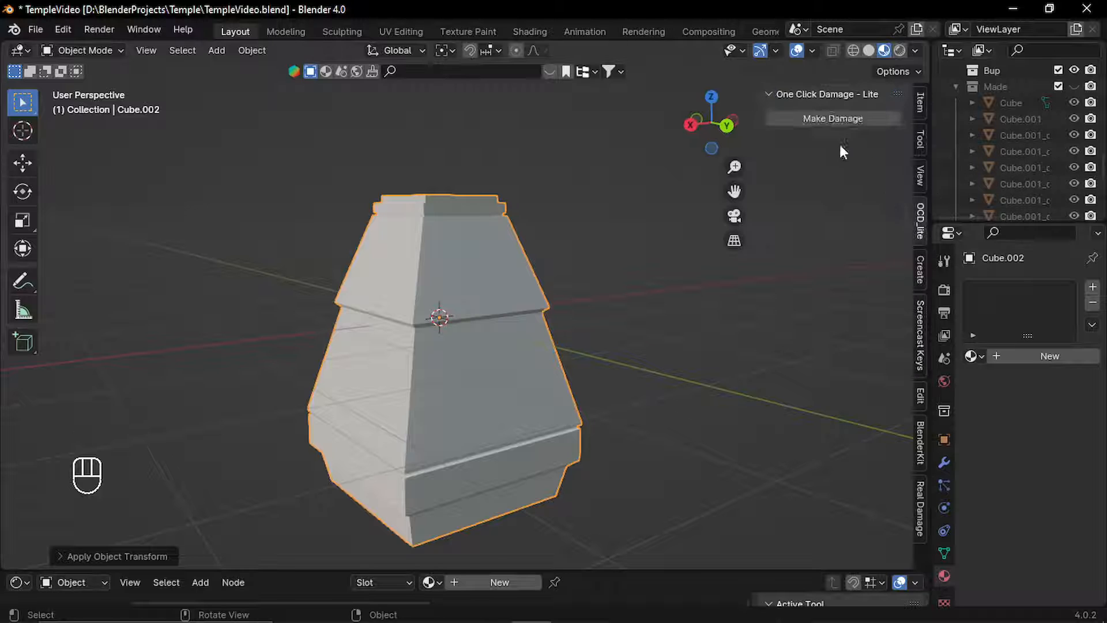
click(819, 116)
mouse_move(583, 260)
middle_down()
mouse_move(532, 267)
mouse_move(571, 263)
middle_up()
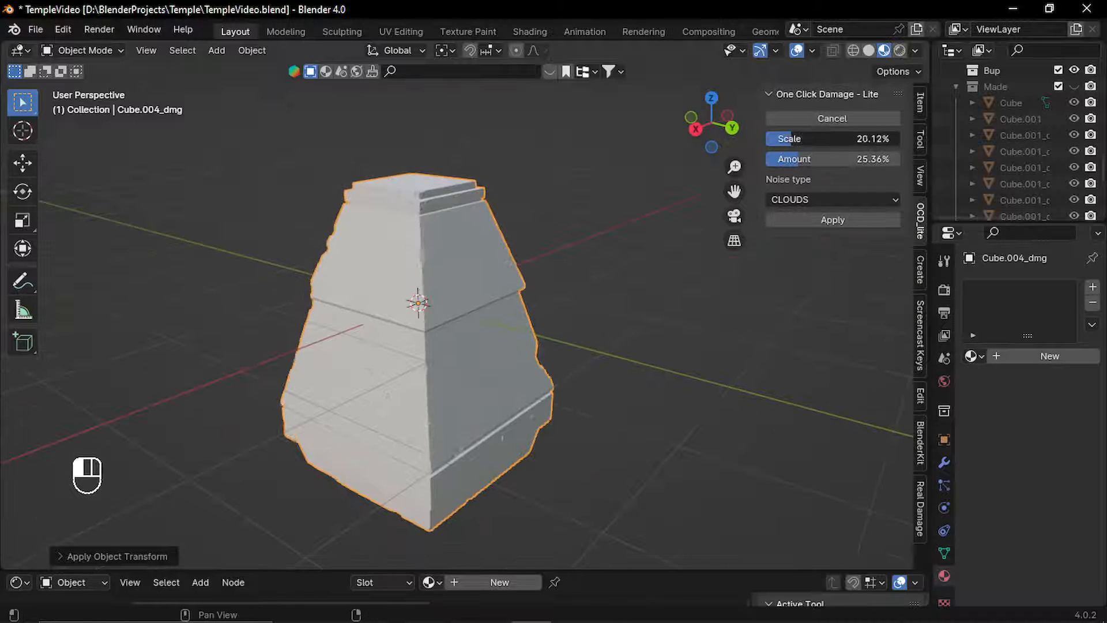
drag(834, 138, 871, 159)
click(829, 220)
Unwrap all faces of the damaged block with Smart UV Project and give it the RockBaseMoss material.
key(Tab)
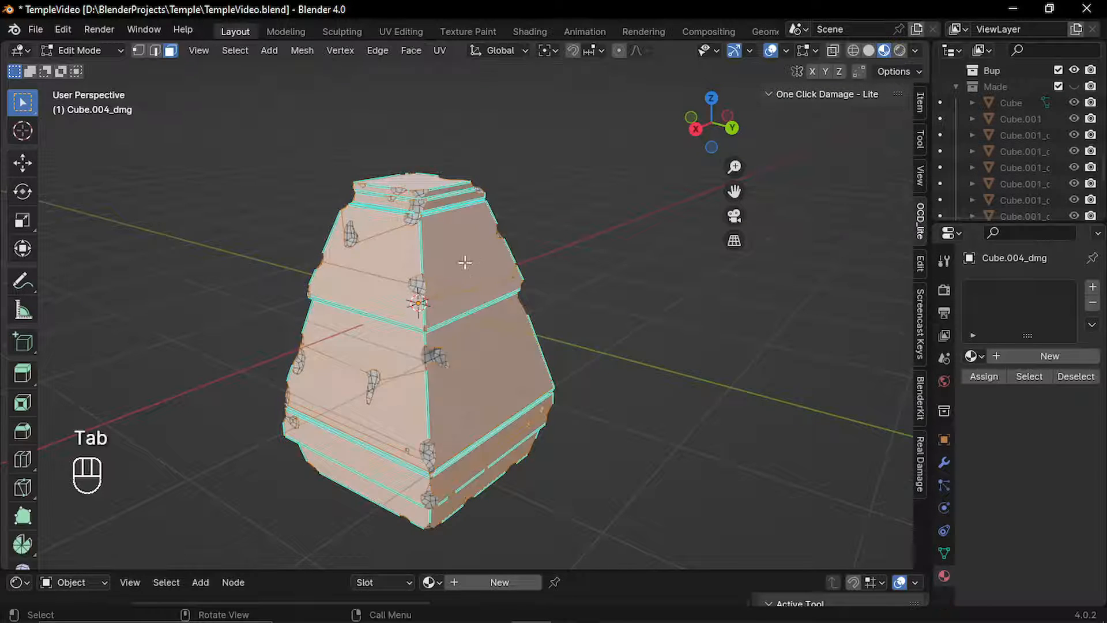
key(3)
key(a)
key(u)
click(404, 142)
click(973, 356)
scroll(881, 465, down, 3)
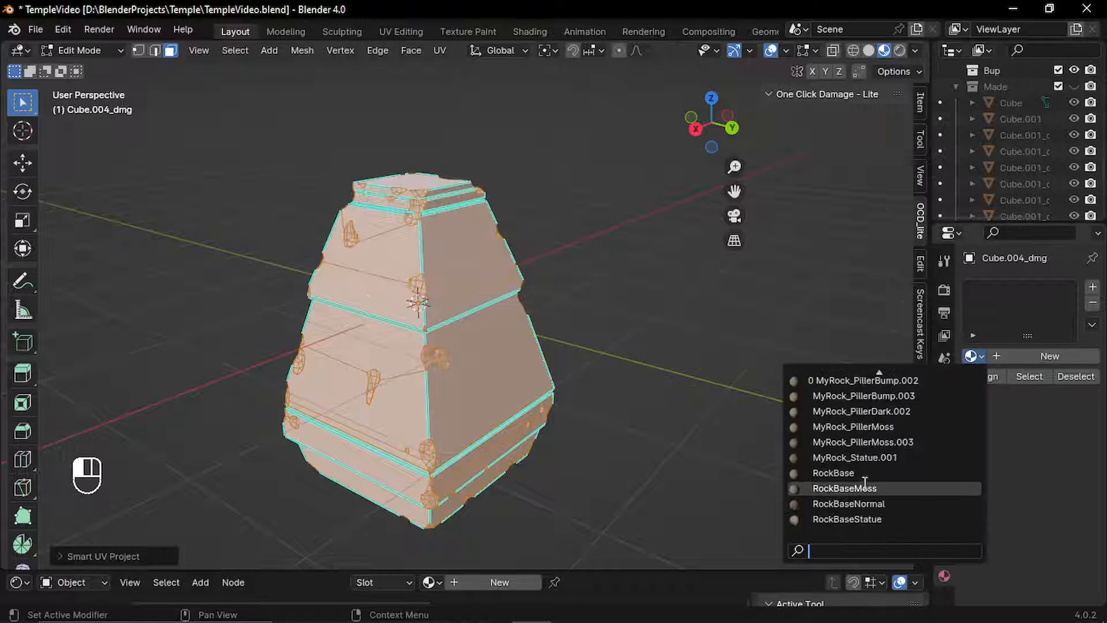
click(853, 488)
key(Tab)
Move the damaged stone slab along X against the platform edge, duplicate it along Y and rotate the copy.
key(g)
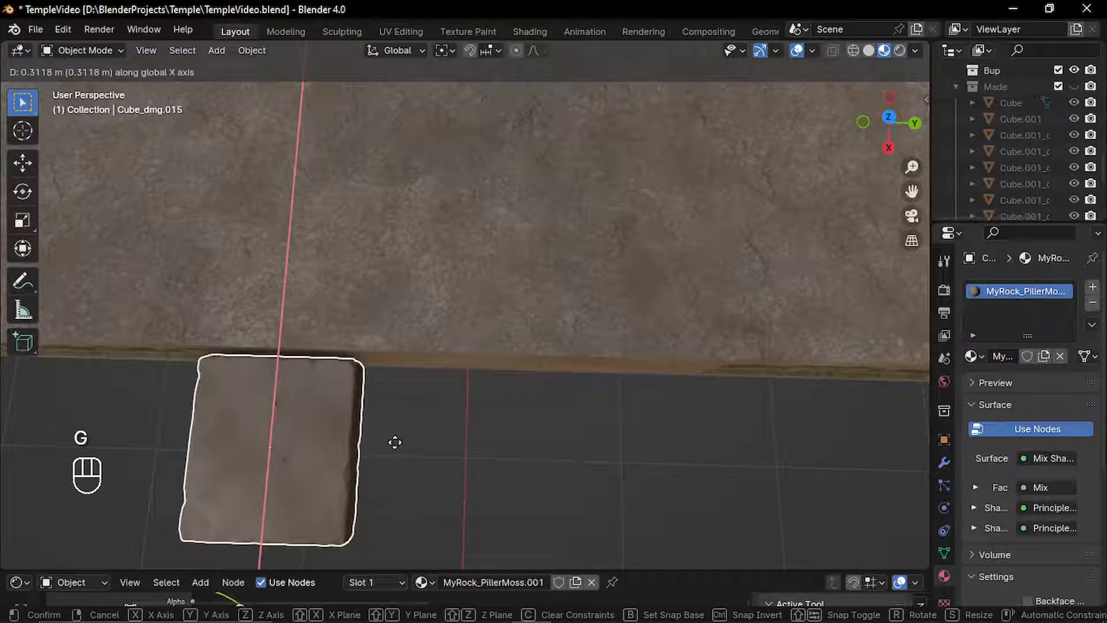
click(395, 442)
key(shift+d)
key(y)
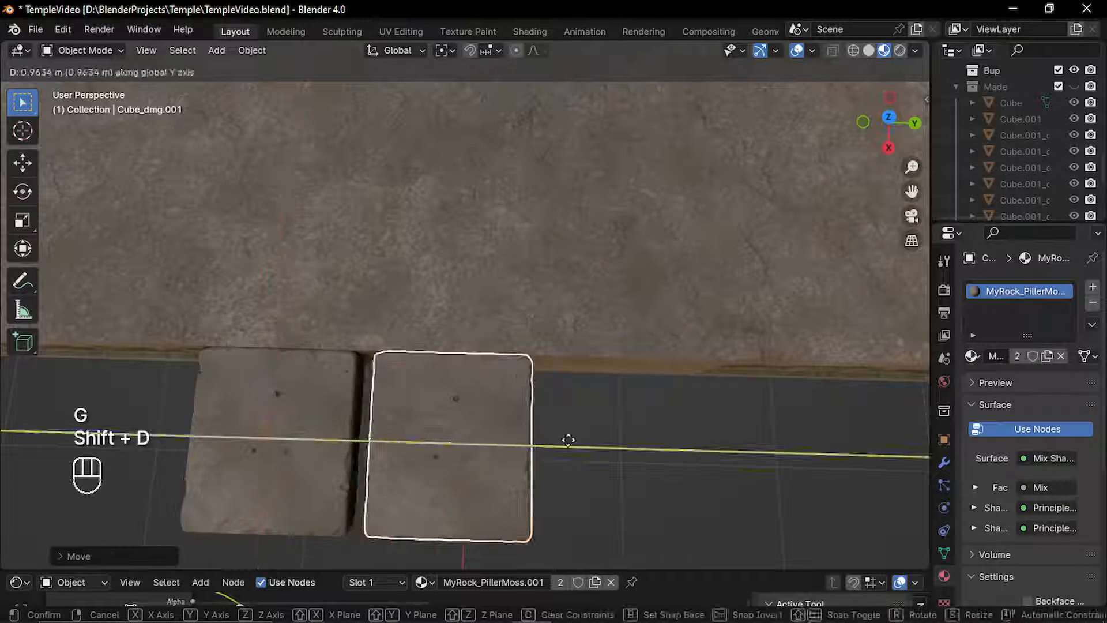
key(r)
ctrl+click(652, 475)
Stretch the copied slab along Y and move it along Y to sit beside the first slab.
key(s)
key(y)
click(682, 482)
key(s)
key(y)
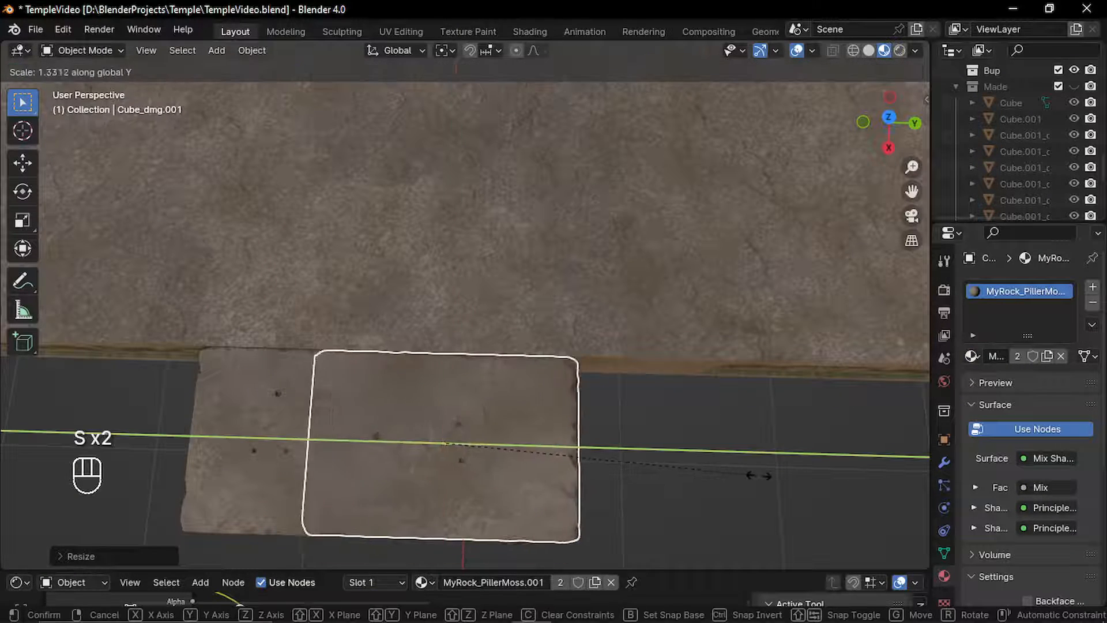
click(618, 460)
key(g)
key(y)
click(524, 428)
Duplicate the slab to the open side of the row and scale the copy along Y.
key(shift+d)
middle_drag(524, 428, 365, 475)
click(666, 500)
key(s)
key(y)
click(724, 506)
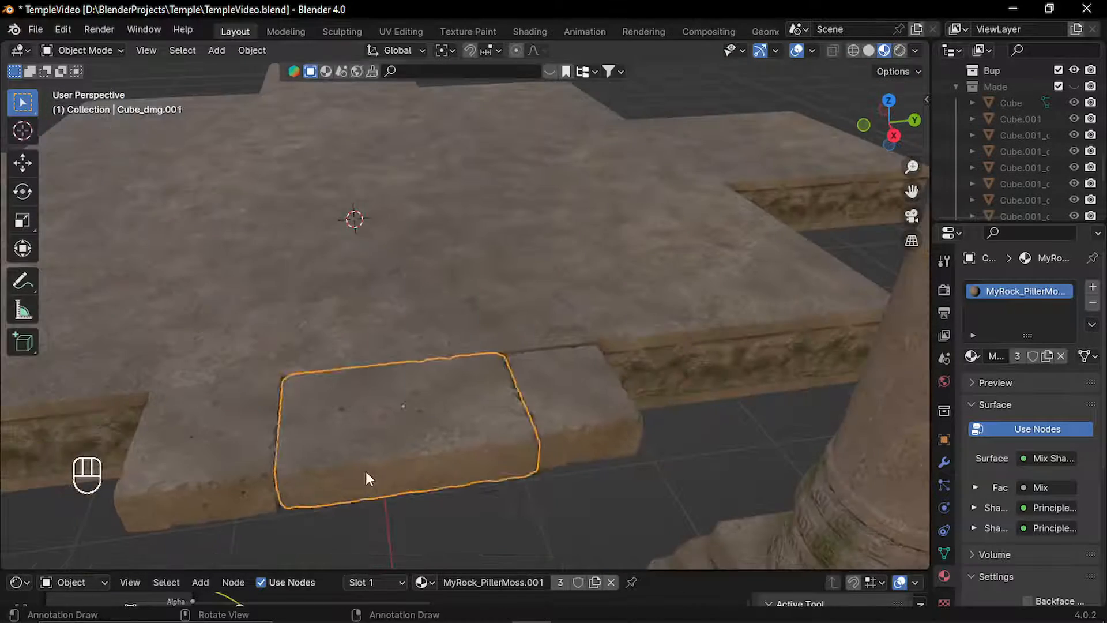
Duplicate the middle slab down along Z and move it along X to start the second stair.
key(shift+d)
key(z)
click(463, 343)
key(shift+d)
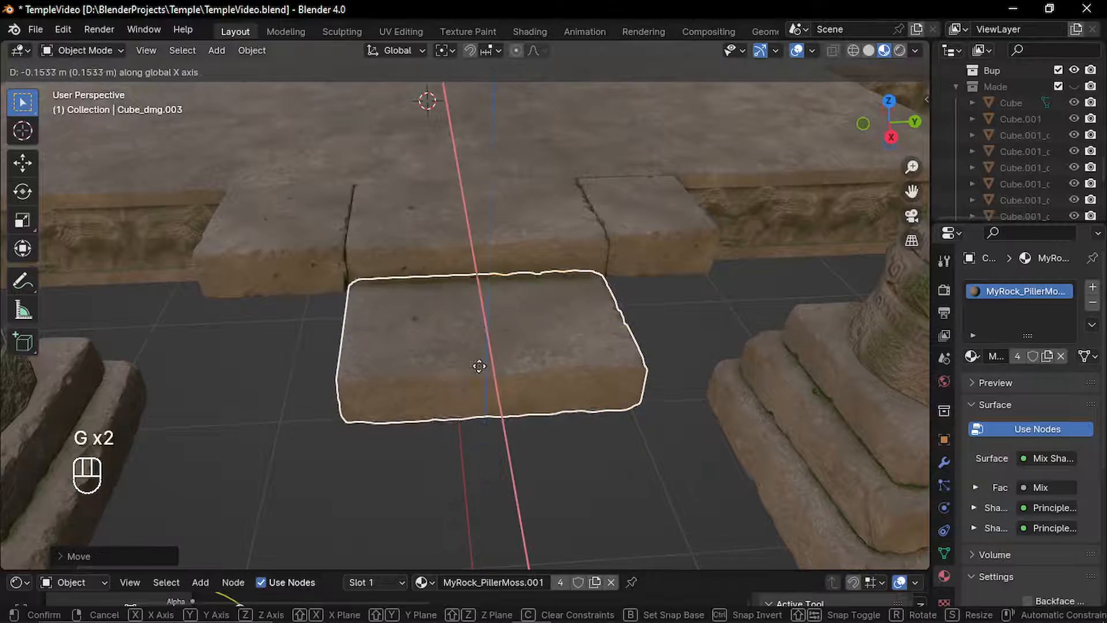
click(477, 365)
middle_drag(477, 366, 494, 403)
Duplicate the slabs across the second stair and down along Z to build a third stair row.
key(shift+d)
click(485, 302)
key(shift+d)
key(z)
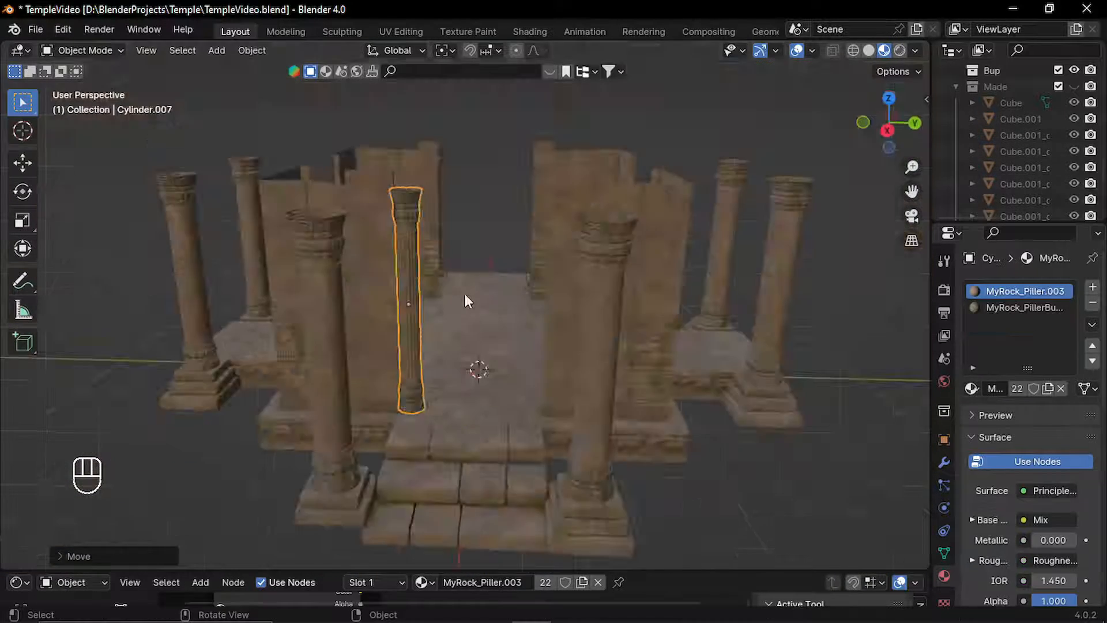
Move the slim pillar along X to one side of the stair entrance and duplicate it to the other side.
shift+middle_drag(465, 297, 474, 411)
click(869, 51)
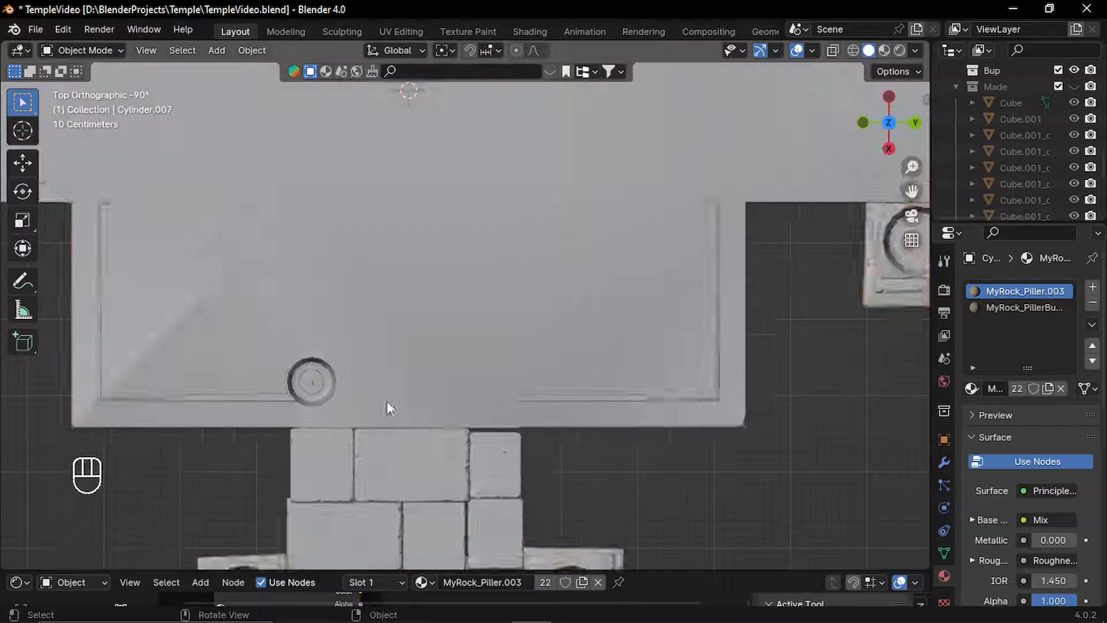
scroll(387, 407, up, 1)
click(381, 404)
key(g)
key(x)
click(281, 399)
key(g)
key(x)
click(376, 431)
key(shift+d)
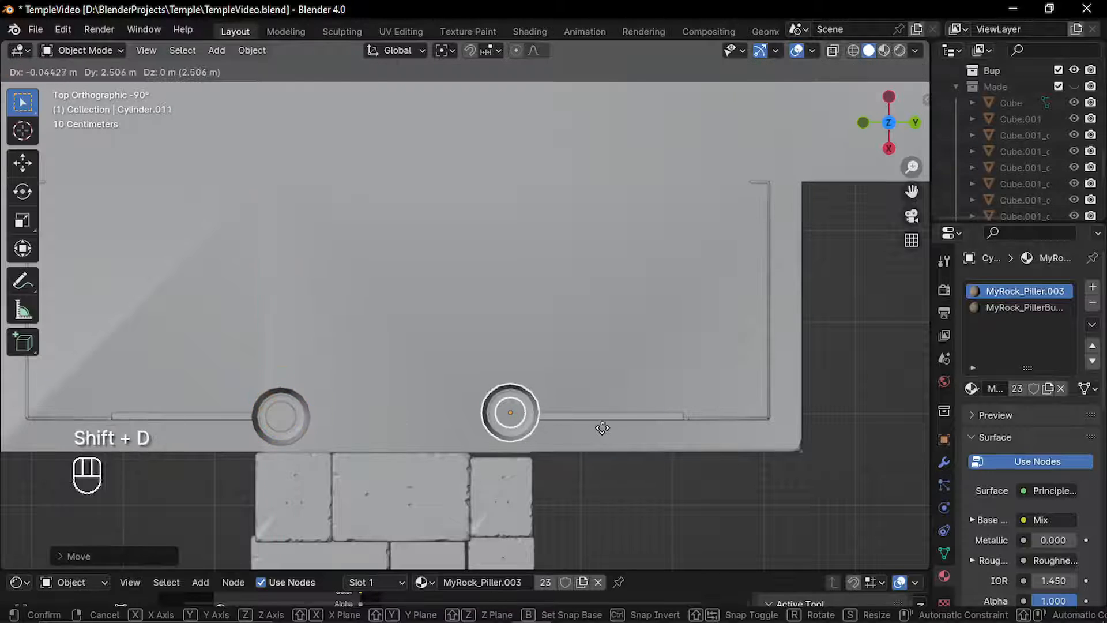
click(600, 425)
Duplicate the slim pillar pair to the opposite entrance and rotate another copy of the pair for the side entrances.
scroll(463, 399, down, 3)
middle_drag(462, 400, 528, 376)
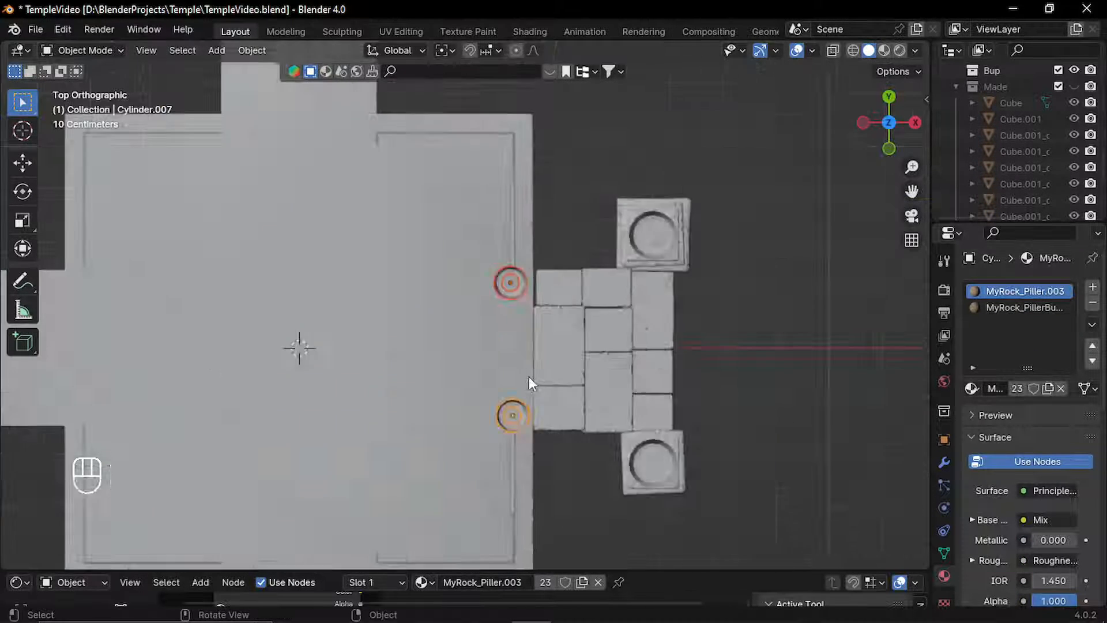
key(shift+d)
click(306, 355)
key(shift+d)
key(r)
click(484, 407)
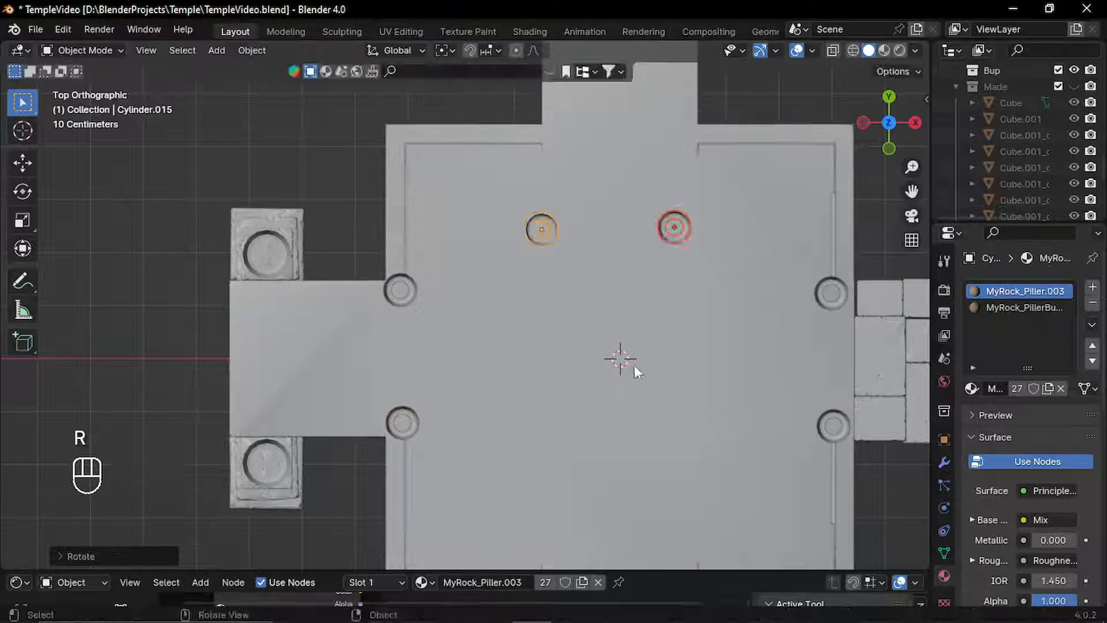
Move the rotated pillar pair to the +Y entrance and duplicate it to the -Y entrance.
key(g)
click(649, 280)
shift+middle_drag(682, 446, 598, 294)
key(shift+d)
click(603, 188)
click(808, 352)
Place copies of the wider pillar on all four corners of the central platform.
shift+middle_drag(758, 348, 542, 274)
scroll(571, 316, down, 2)
click(421, 346)
alt+middle_drag(583, 317, 545, 398)
shift+middle_drag(545, 398, 529, 480)
key(shift+d)
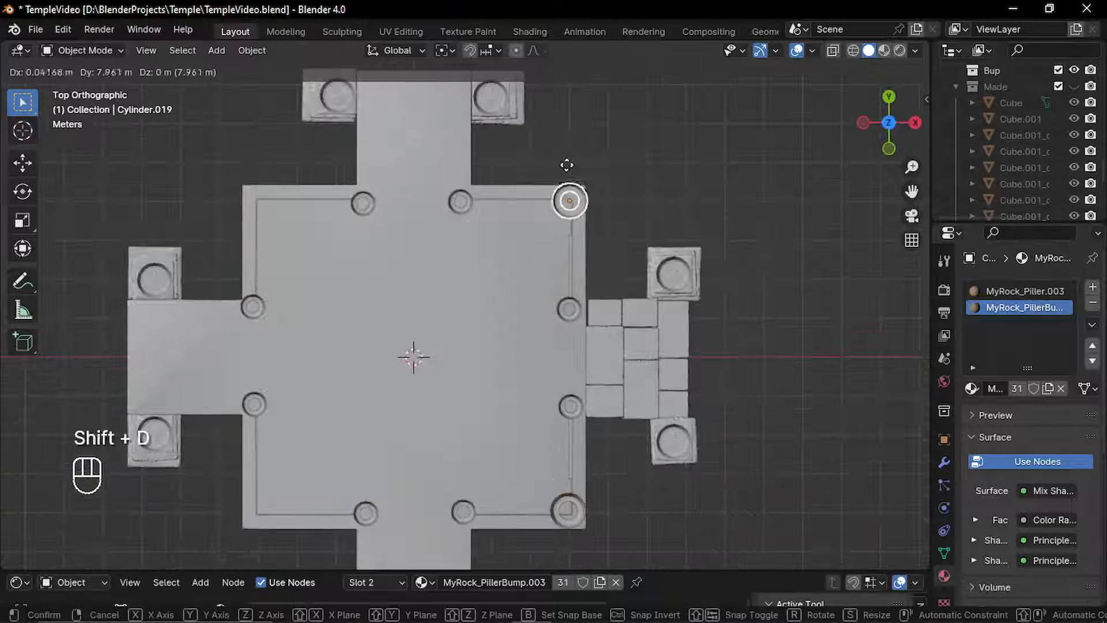
click(574, 210)
key(shift+d)
click(265, 216)
key(shift+d)
click(257, 513)
Extrude the circular top face of the CenterShivlinga mesh upward into a tall cylinder.
key(Tab)
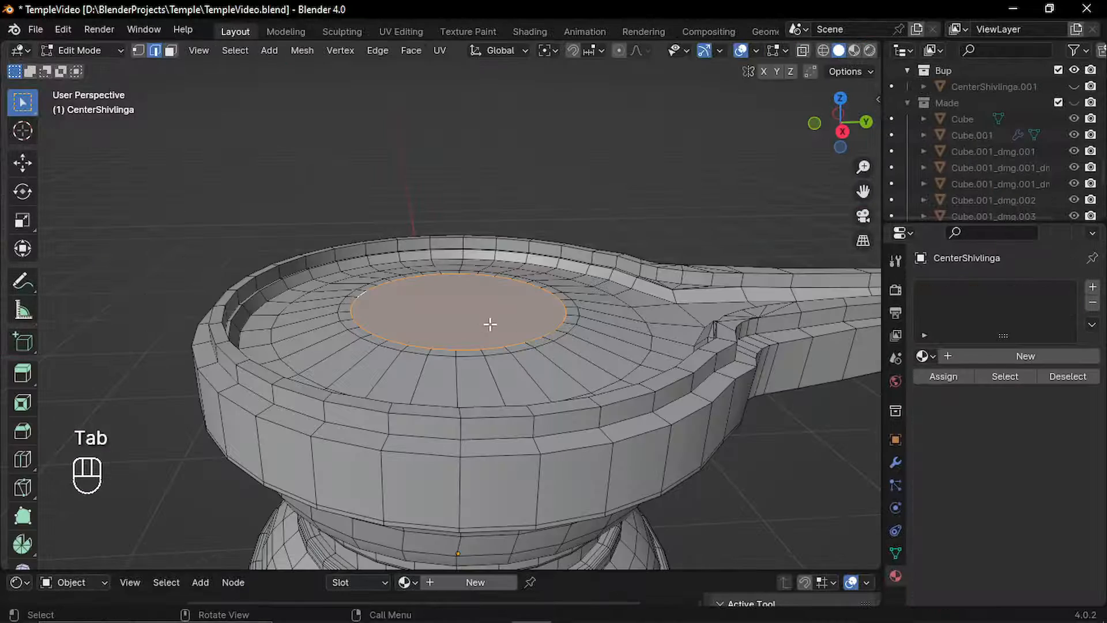
key(e)
click(490, 324)
Bevel the cylinder's top rim into a rounded dome with many segments and move it along Z.
shift+middle_drag(490, 324, 463, 267)
key(2)
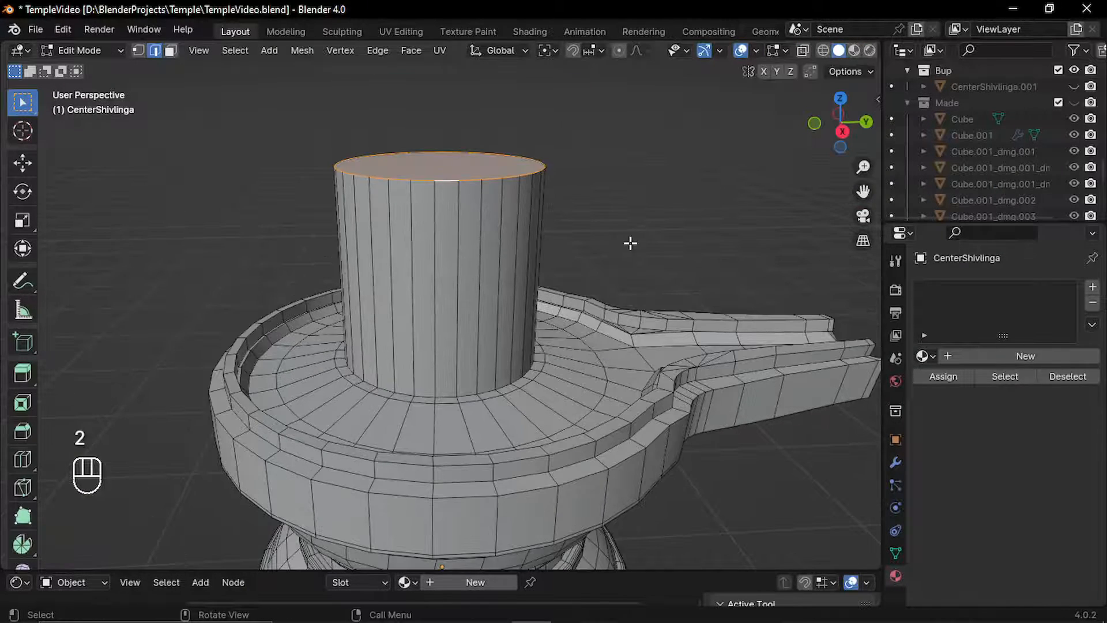
key(ctrl+b)
click(594, 295)
key(g)
click(613, 243)
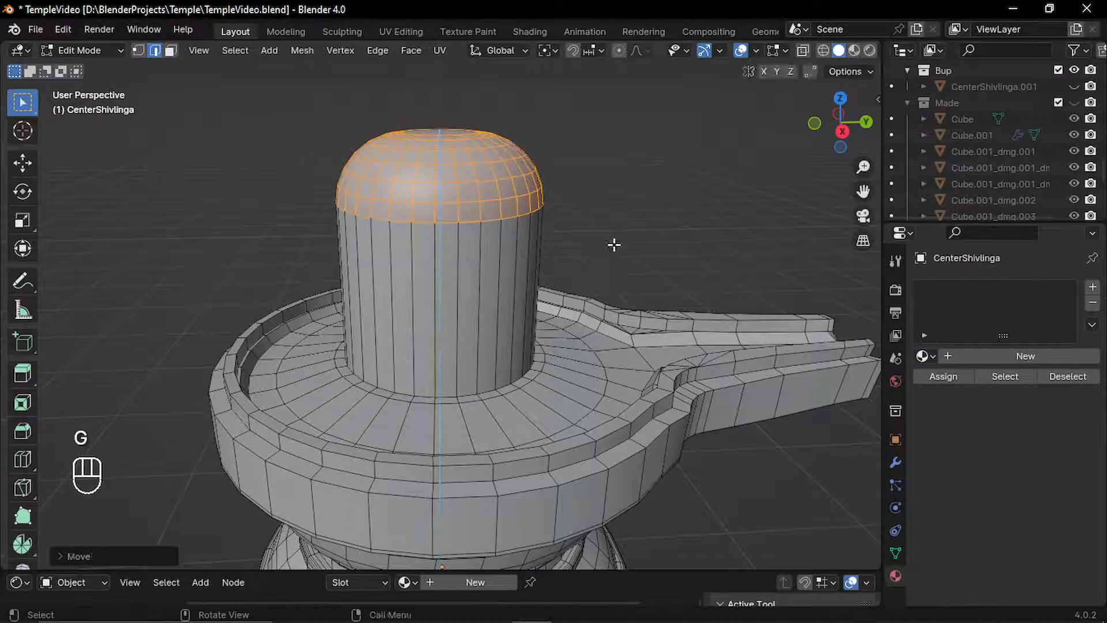
key(Tab)
Unwrap the whole CenterShivlinga mesh with Smart UV Project and assign the RockBaseMoss material.
key(Tab)
key(3)
key(a)
key(u)
click(548, 154)
click(549, 292)
click(933, 358)
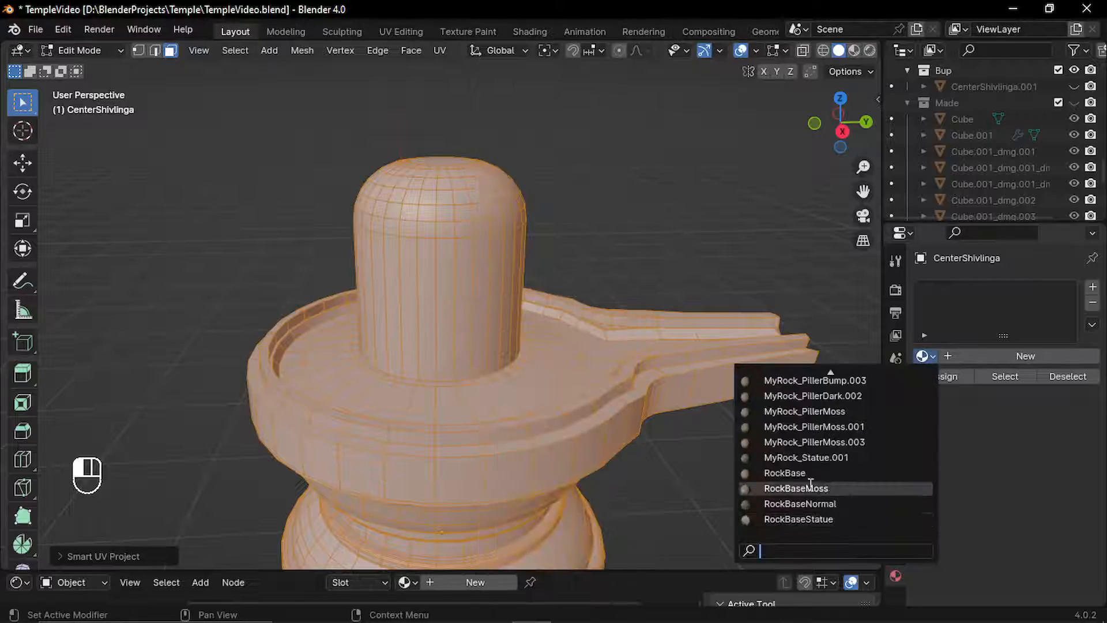
click(790, 487)
key(Tab)
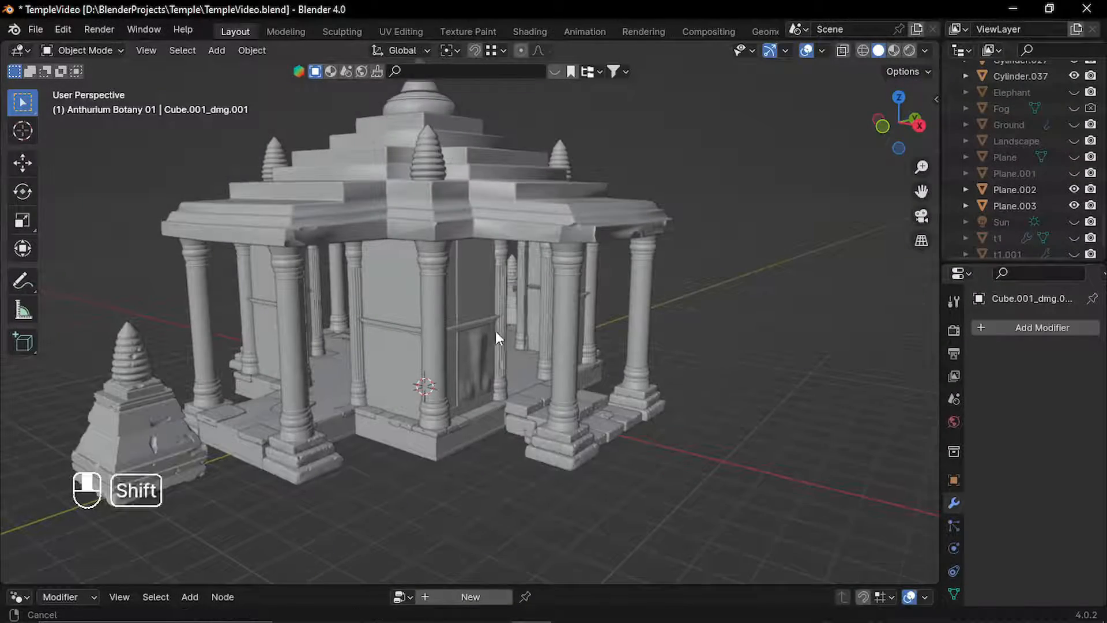
Inspect the damaged pillar bases, platform edges and broken floor slabs around the temple.
shift+middle_drag(496, 331, 588, 349)
middle_drag(378, 393, 459, 408)
scroll(476, 403, up, 3)
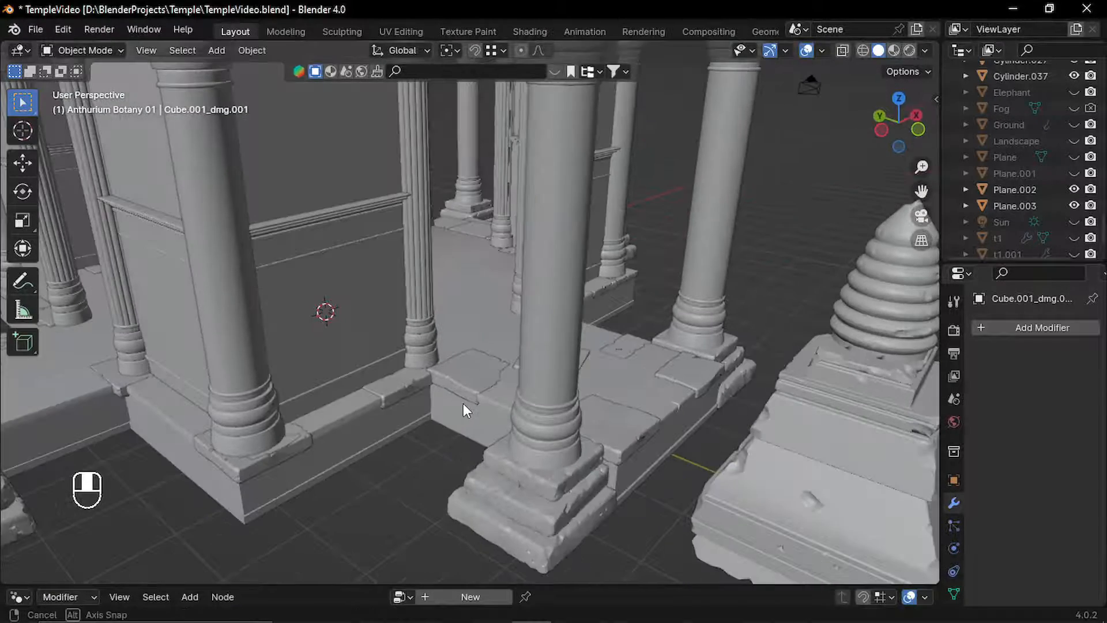
shift+middle_drag(460, 465, 383, 415)
scroll(428, 448, up, 2)
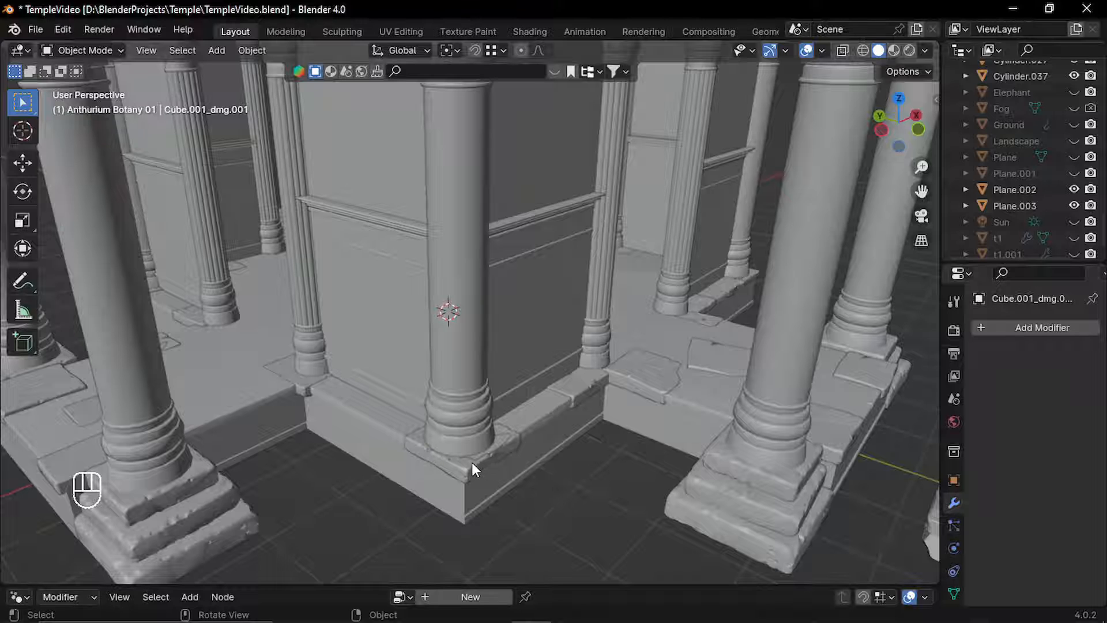
shift+middle_drag(460, 469, 347, 492)
scroll(316, 440, up, 2)
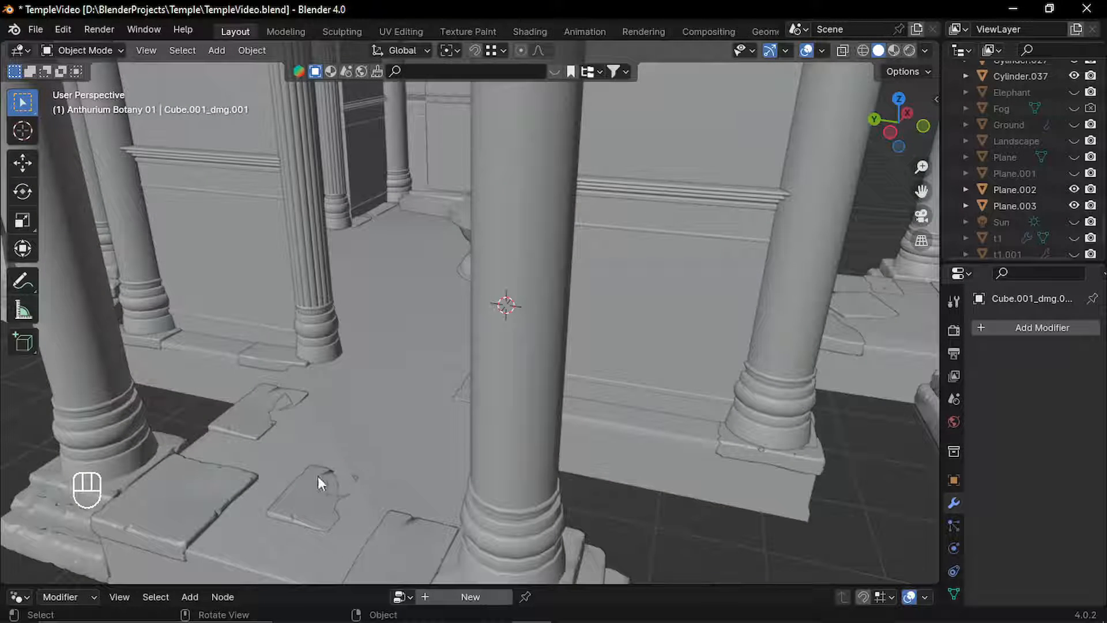
scroll(397, 442, down, 4)
shift+middle_drag(396, 442, 441, 473)
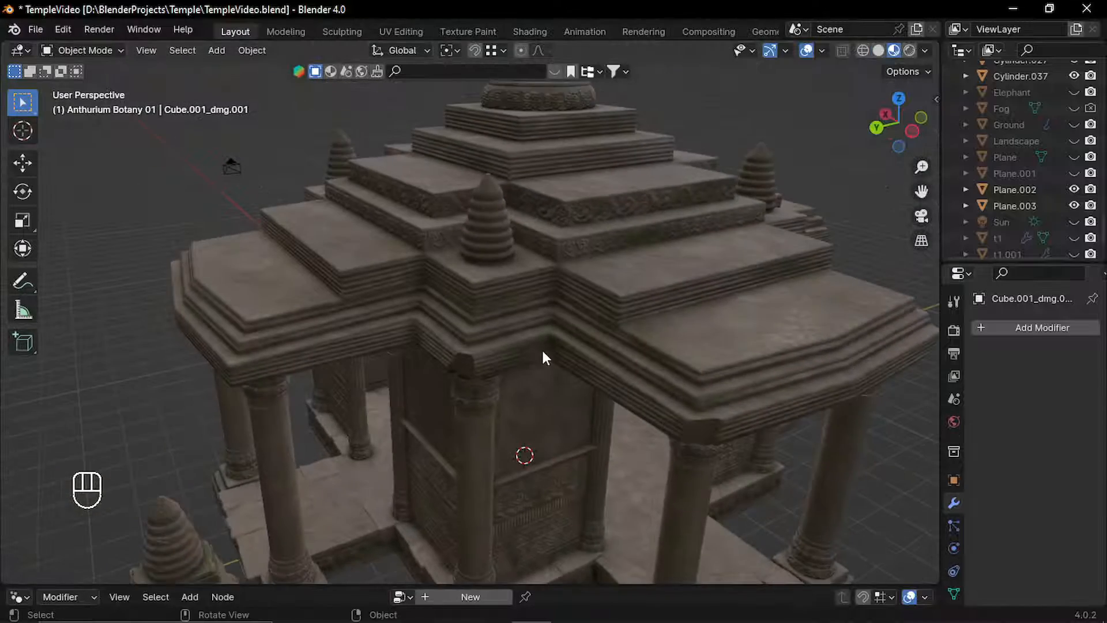
Examine the textured stepped roof, its carved bands and its spires from several sides.
scroll(542, 348, down, 2)
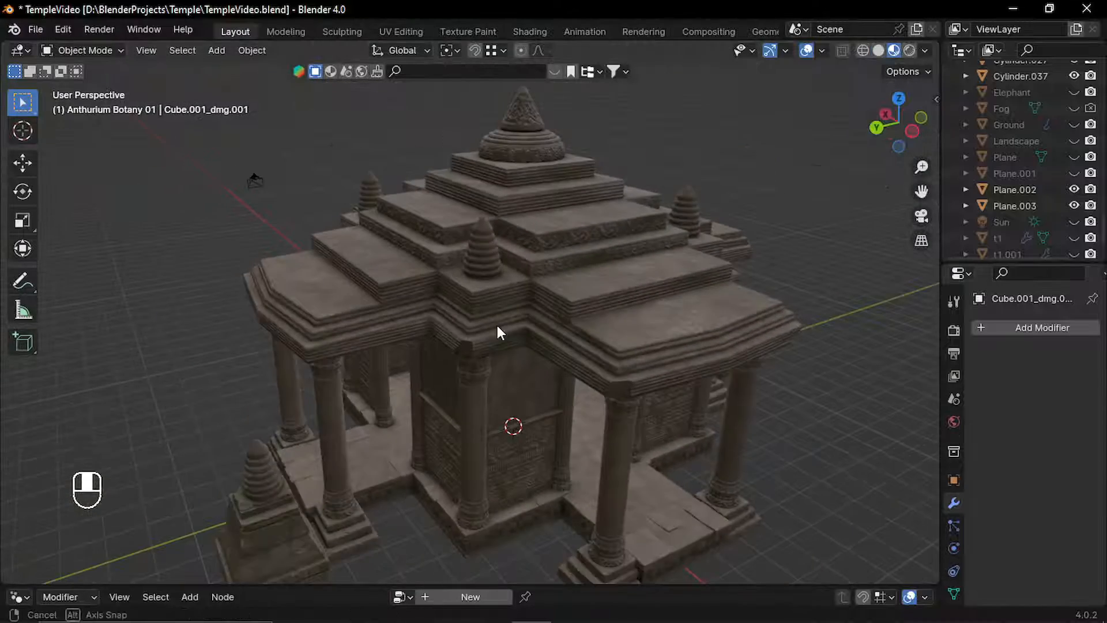
mouse_move(498, 325)
middle_down()
mouse_move(429, 265)
mouse_move(478, 277)
mouse_move(486, 326)
mouse_move(524, 316)
mouse_move(585, 323)
middle_up()
scroll(456, 265, up, 2)
click(487, 326)
click(213, 239)
click(461, 99)
click(471, 196)
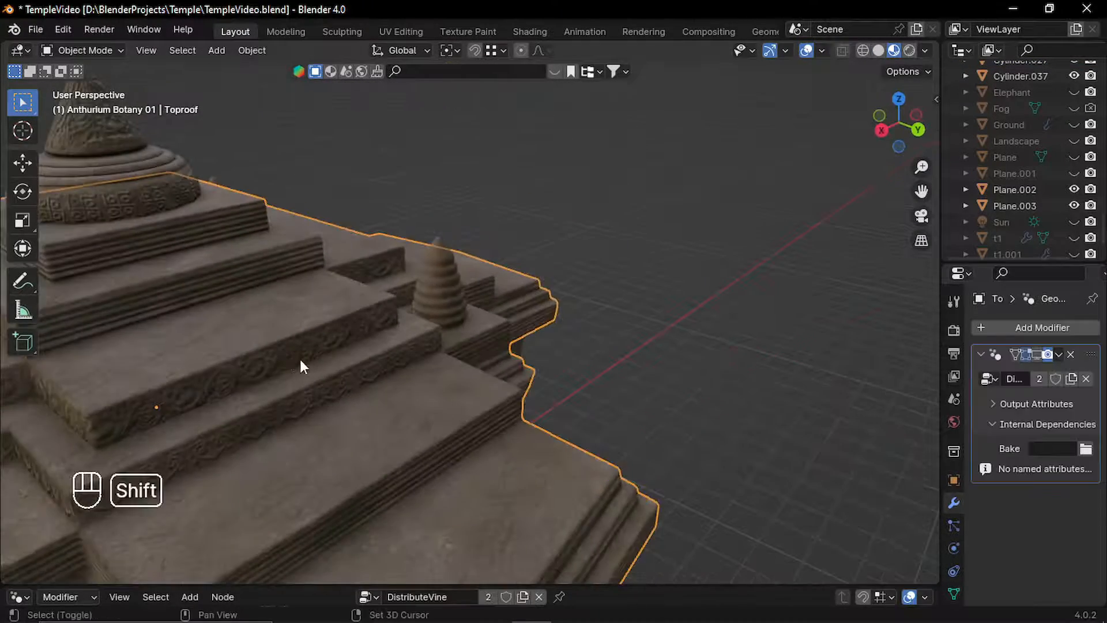
shift+middle_drag(300, 359, 528, 359)
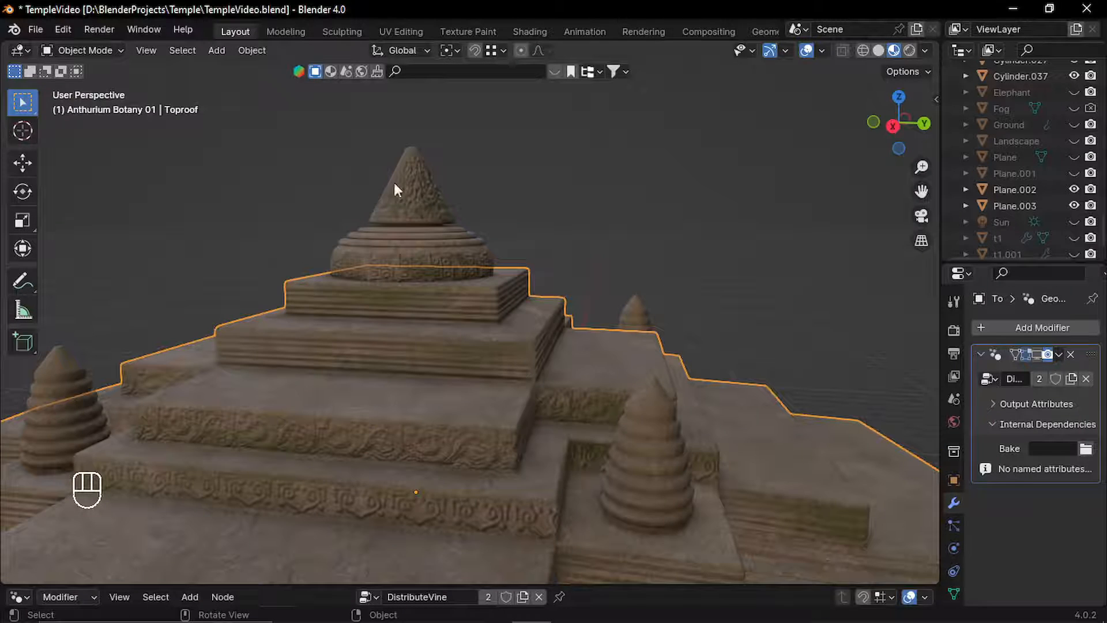
scroll(518, 301, down, 5)
shift+middle_drag(517, 301, 715, 388)
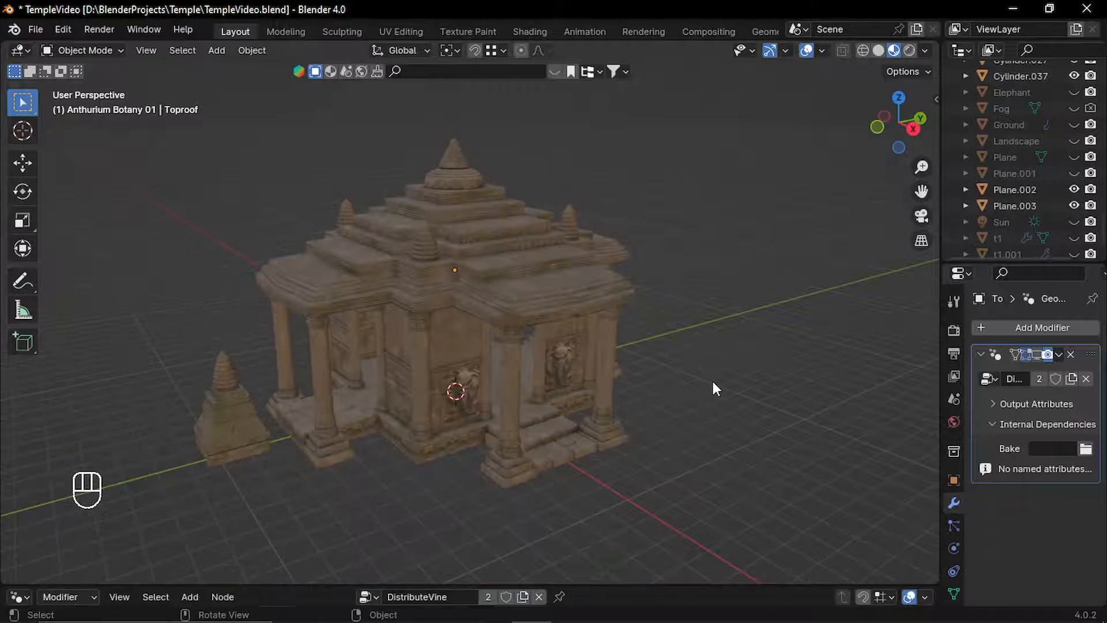
Add a plane under the temple and scale it up as flat ground.
key(shift+a)
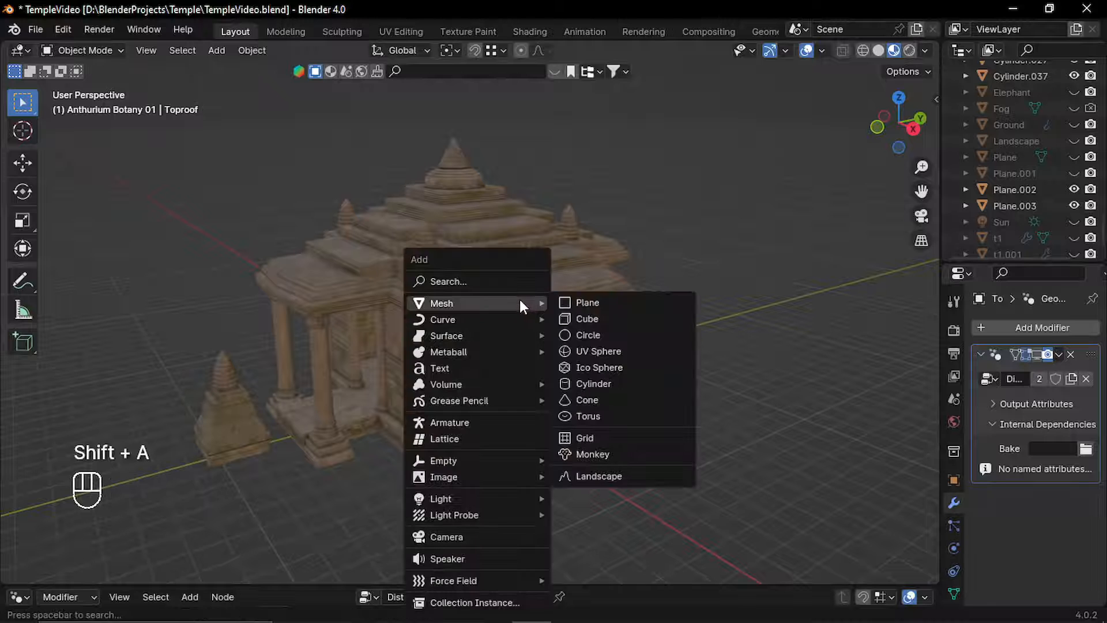
click(649, 299)
key(s)
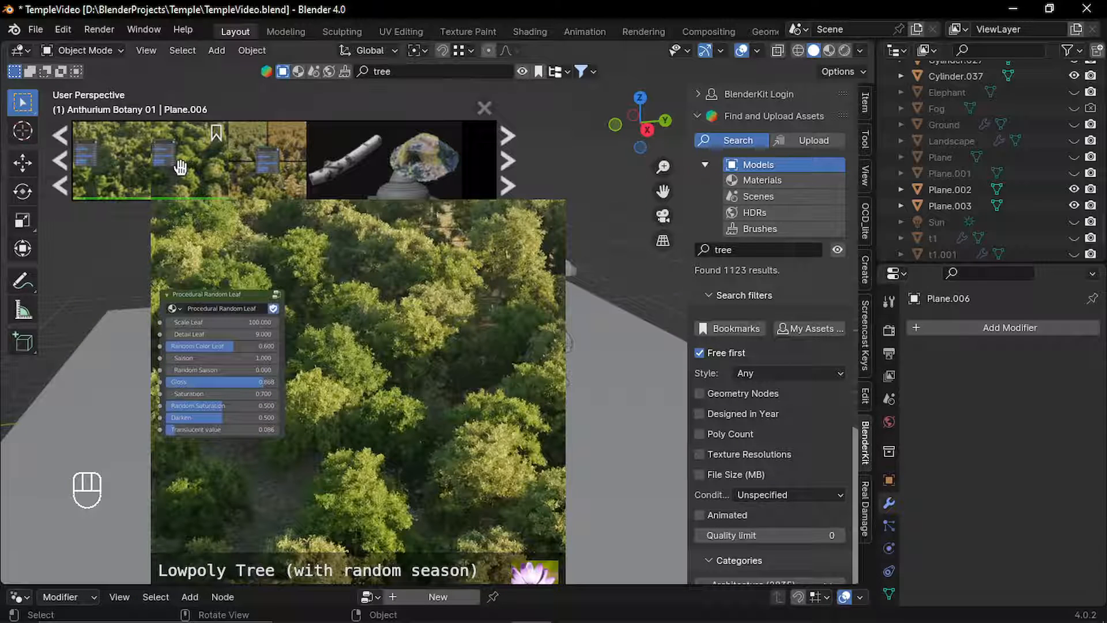
Place the Lowpoly Tree (with random season) asset on the ground beside the temple.
drag(194, 173, 469, 383)
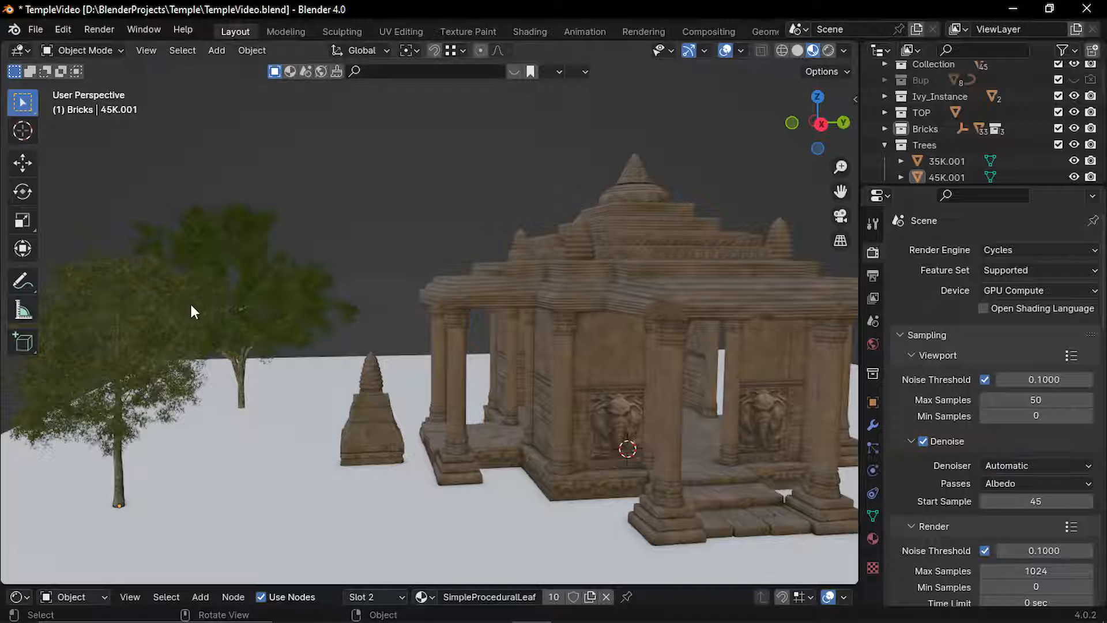
shift+middle_drag(243, 318, 284, 338)
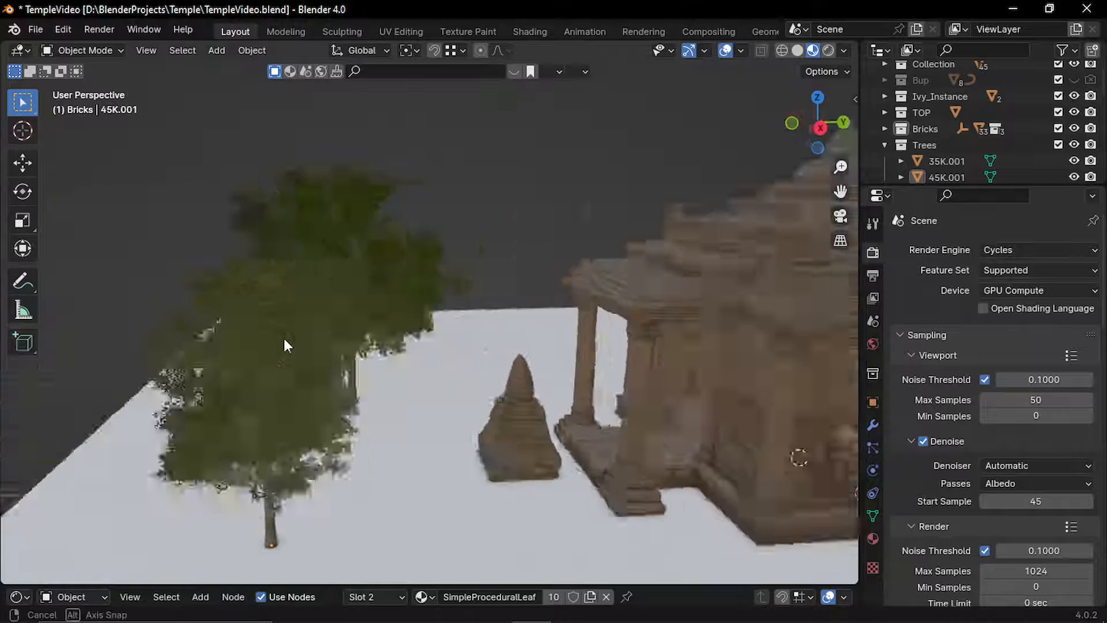
scroll(388, 338, down, 2)
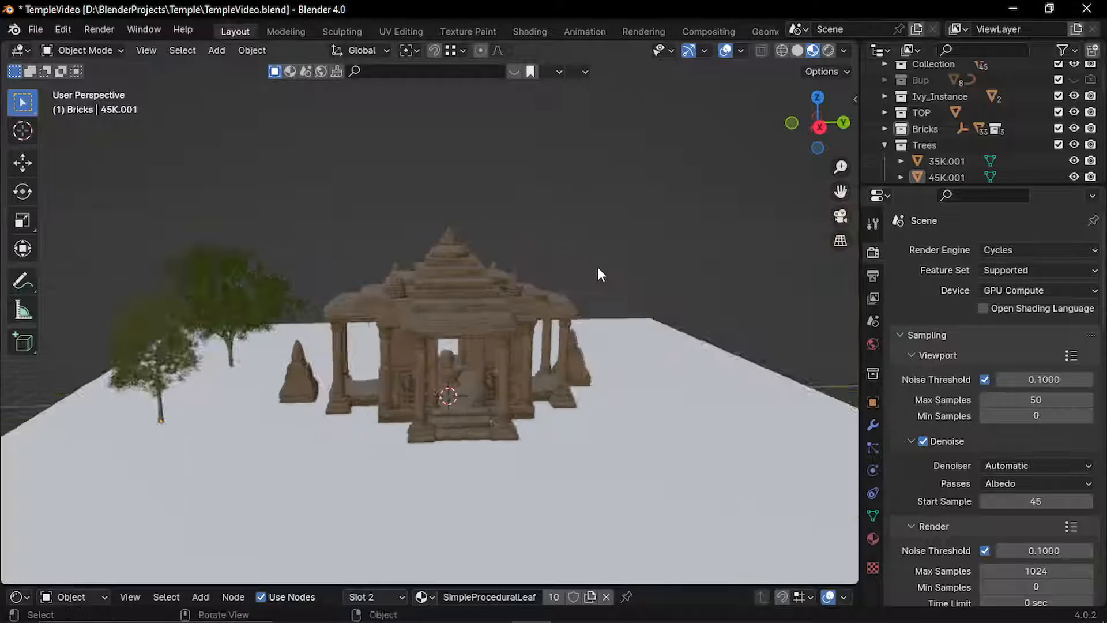
middle_drag(598, 268, 579, 260)
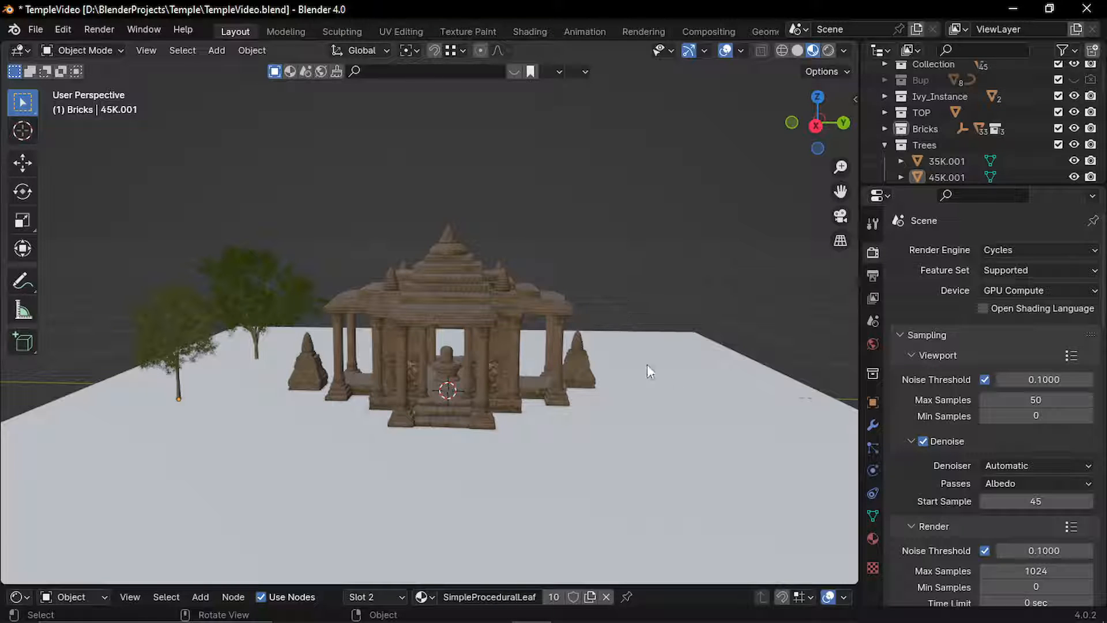
Delete the flat ground plane and add a Landscape mesh in its place.
click(686, 421)
key(Delete)
scroll(468, 410, up, 4)
key(shift+a)
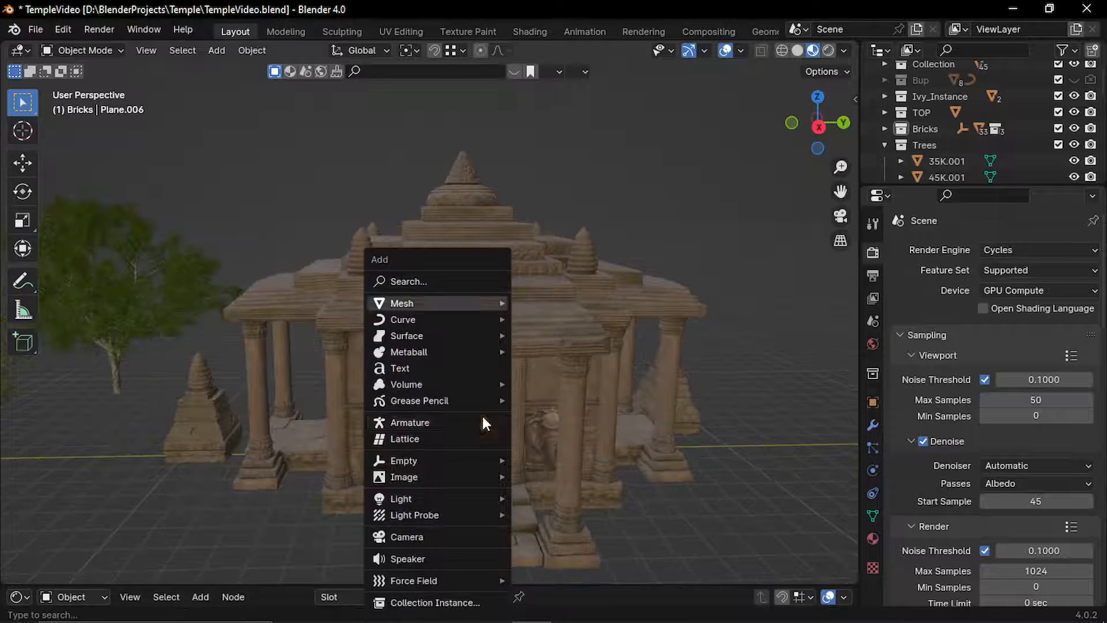
mouse_move(449, 300)
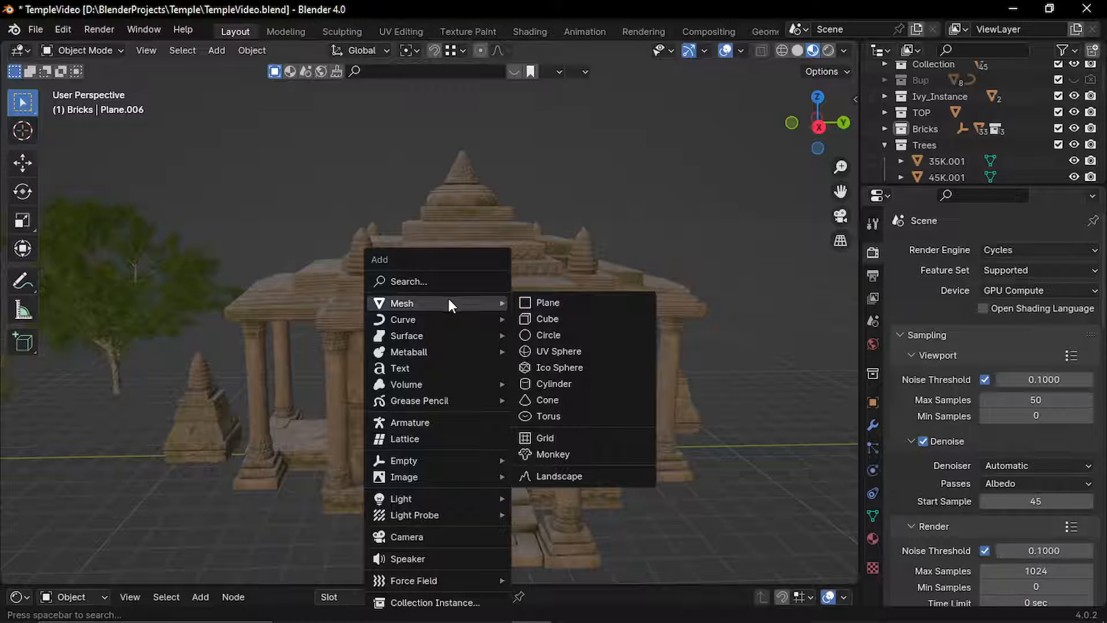
click(568, 478)
scroll(548, 459, down, 5)
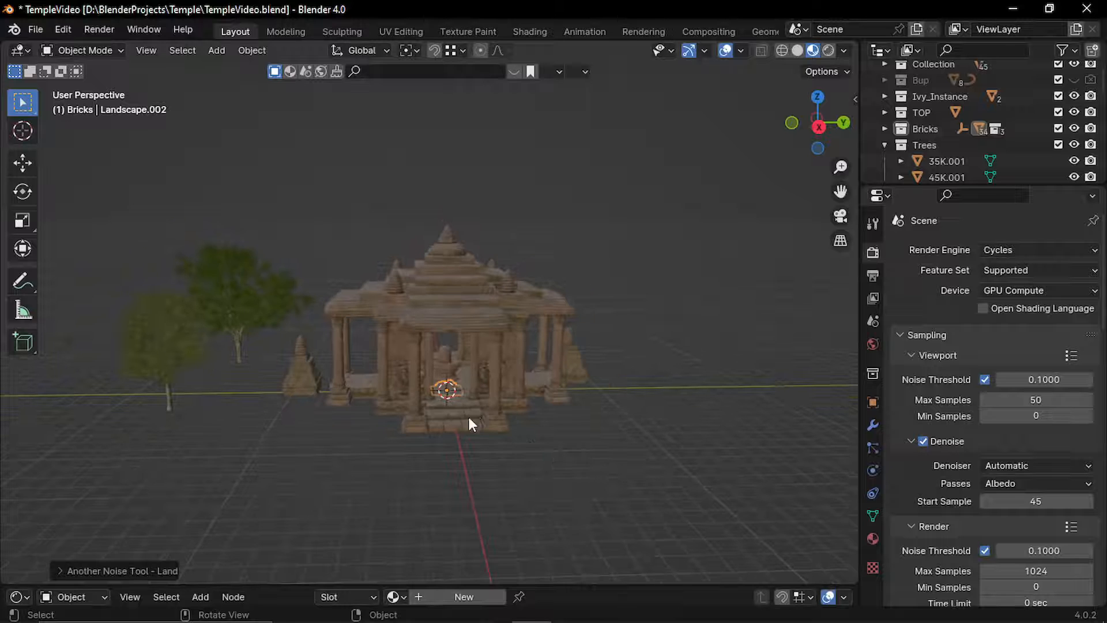
Scale the landscape up about 30 times, and enlarge it again until it dwarfs the temple.
key(s)
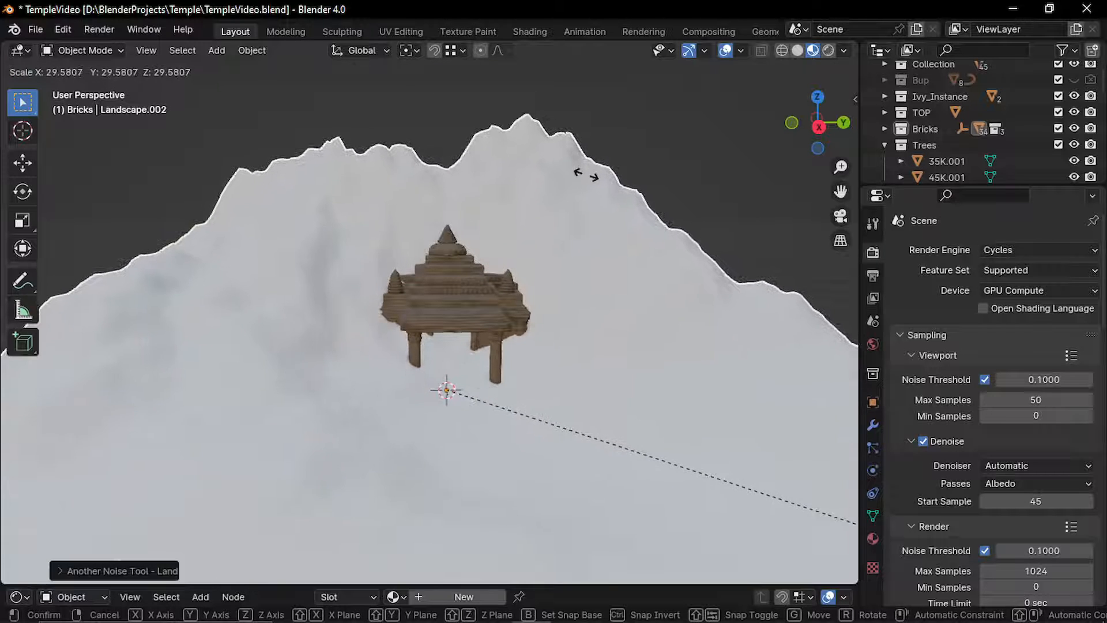
click(588, 176)
scroll(536, 219, down, 2)
middle_drag(531, 220, 519, 355)
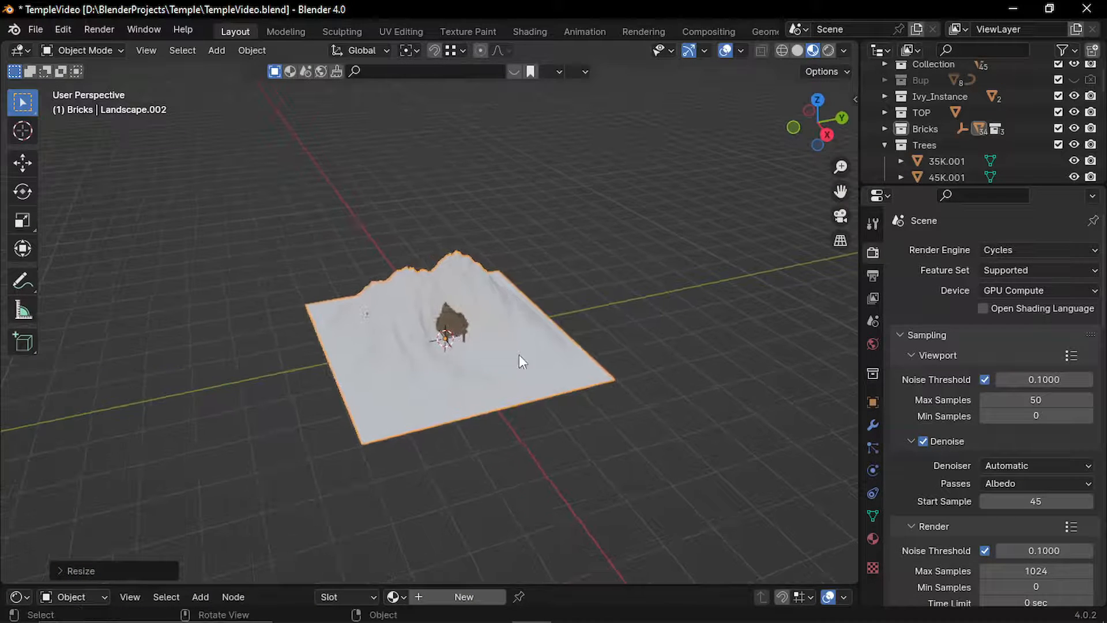
key(s)
click(614, 416)
Move the landscape about 57 m along negative X behind the temple and lower it about 3.7 m along Z.
key(g)
key(x)
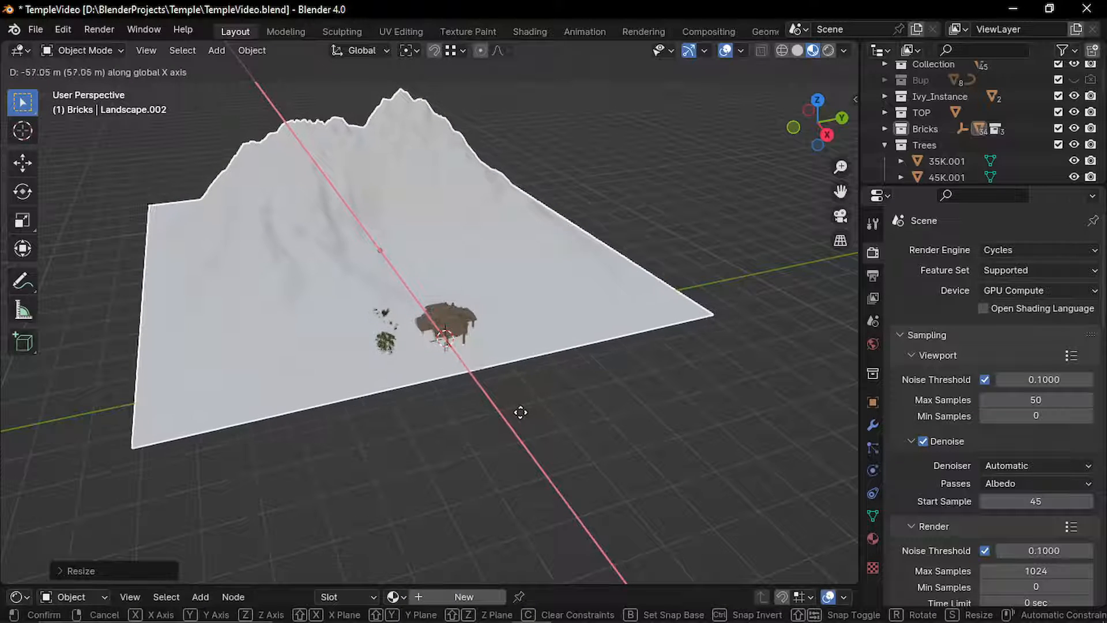
click(514, 405)
mouse_move(491, 332)
middle_down()
mouse_move(507, 299)
mouse_move(491, 317)
middle_up()
scroll(496, 289, up, 4)
shift+middle_drag(492, 317, 445, 365)
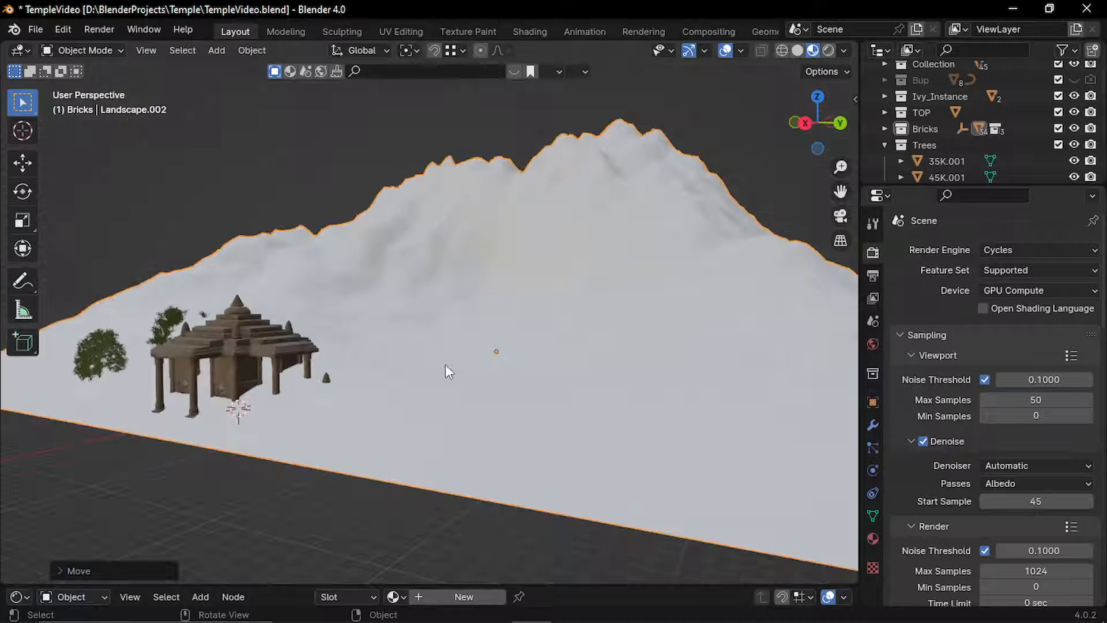
key(g)
key(z)
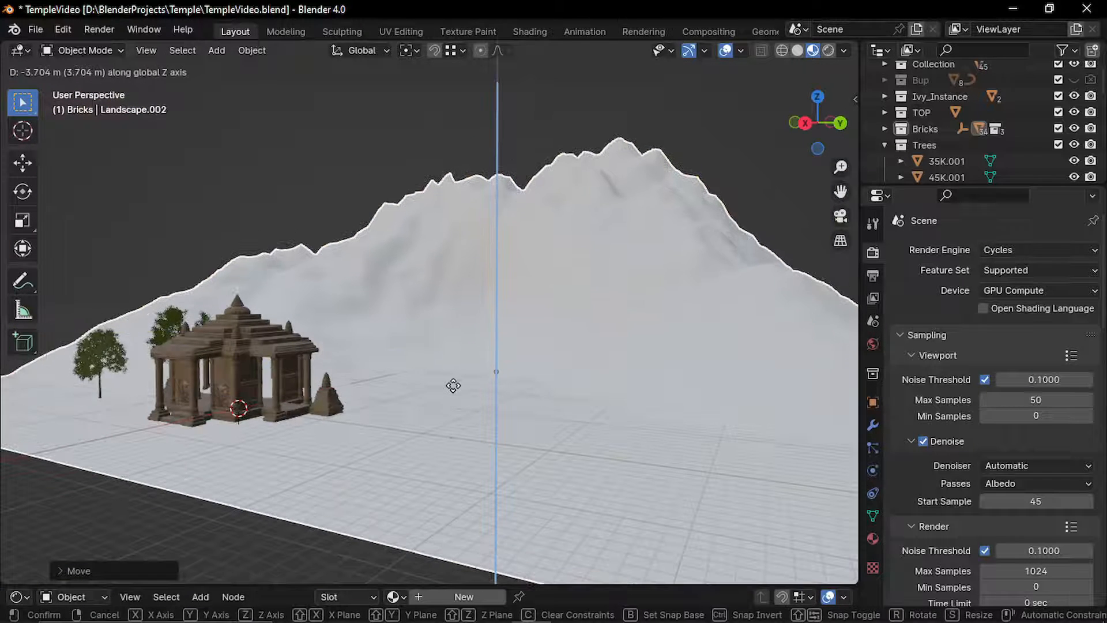
click(453, 383)
Delete the landscape mesh's rear third behind the mountain and the strips along both sides.
key(Tab)
key(KP_7)
drag(658, 167, 149, 320)
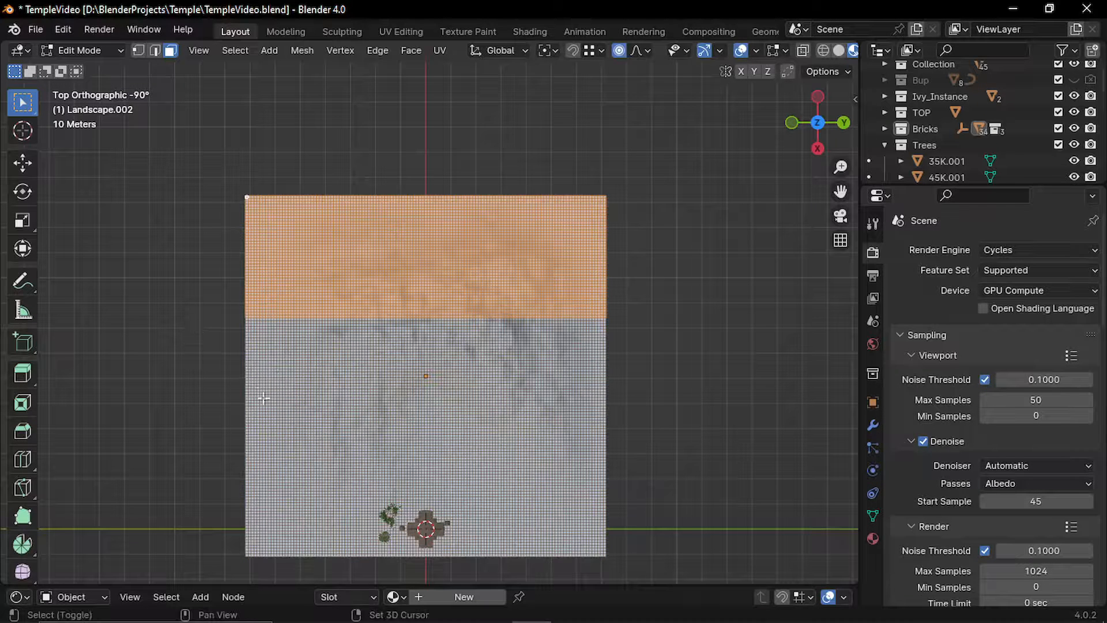
shift+drag(204, 290, 287, 559)
shift+drag(658, 258, 566, 584)
key(x)
click(602, 461)
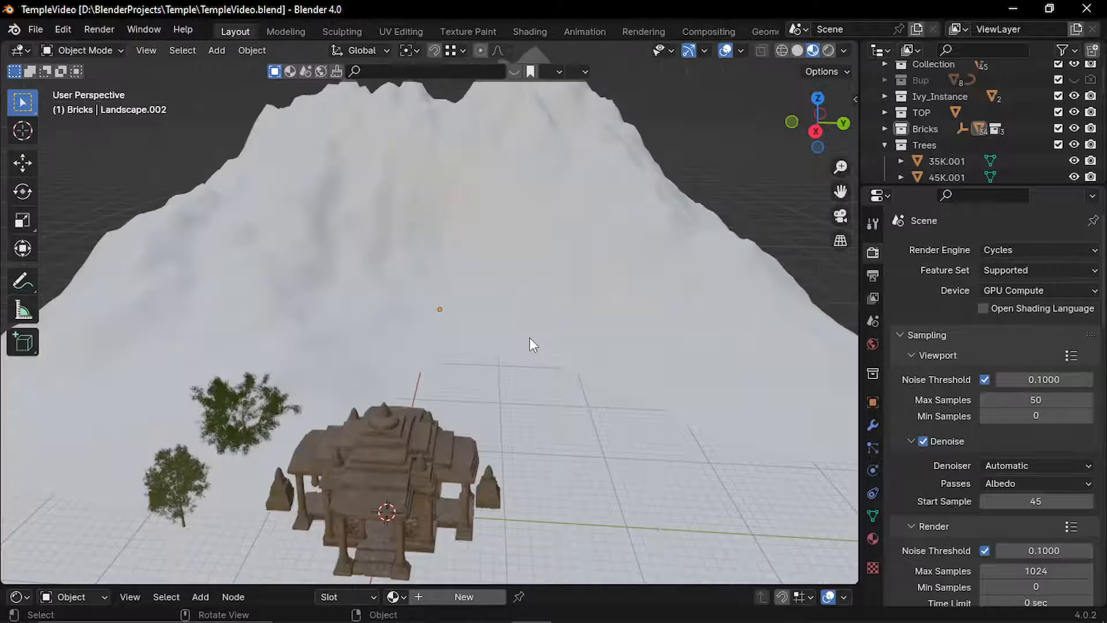
Add a camera to the scene for a front view of the temple.
scroll(529, 337, down, 3)
key(shift+a)
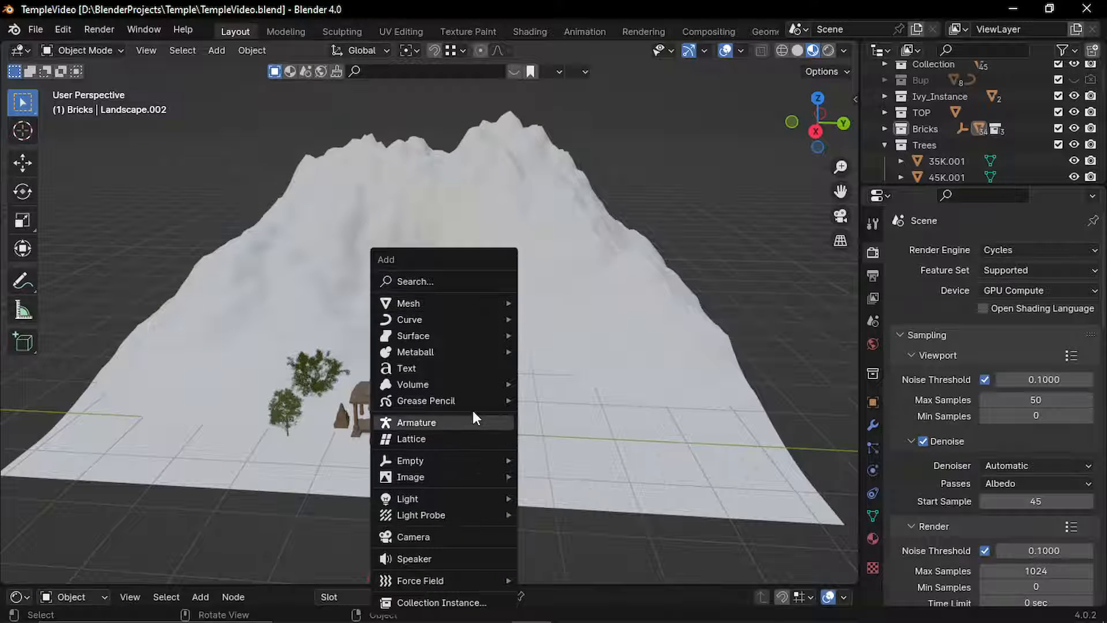
click(460, 536)
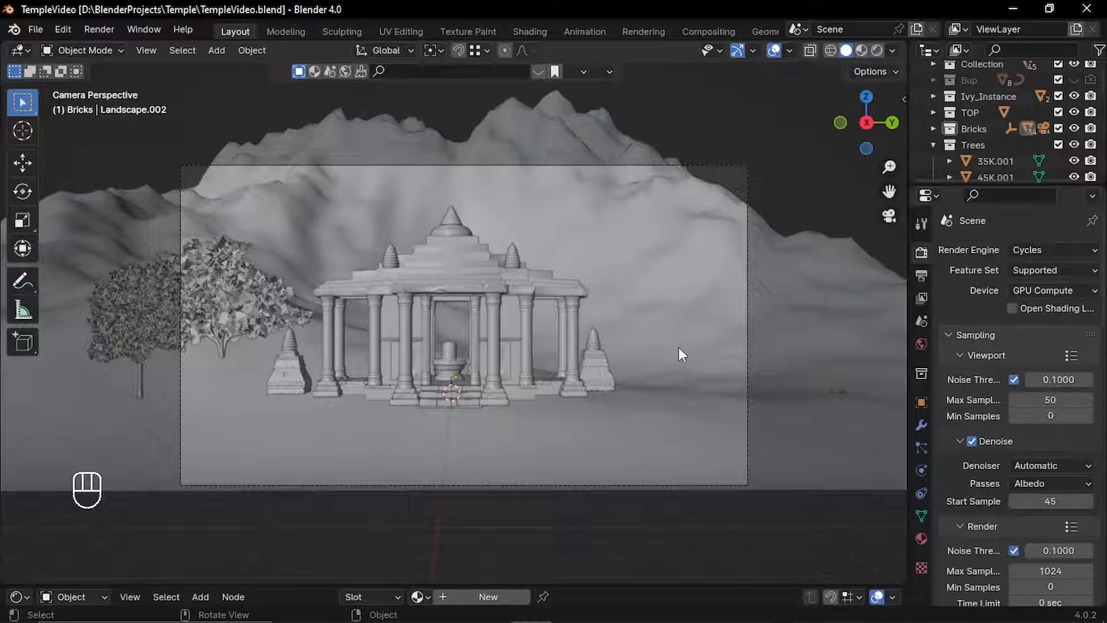
click(680, 306)
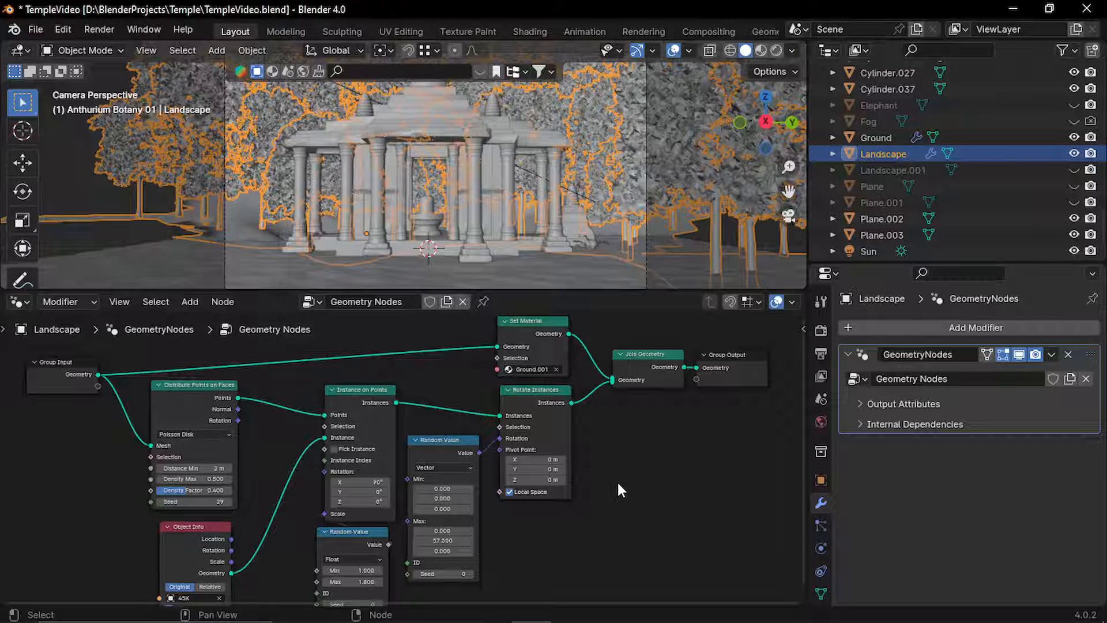
middle_drag(617, 483, 619, 480)
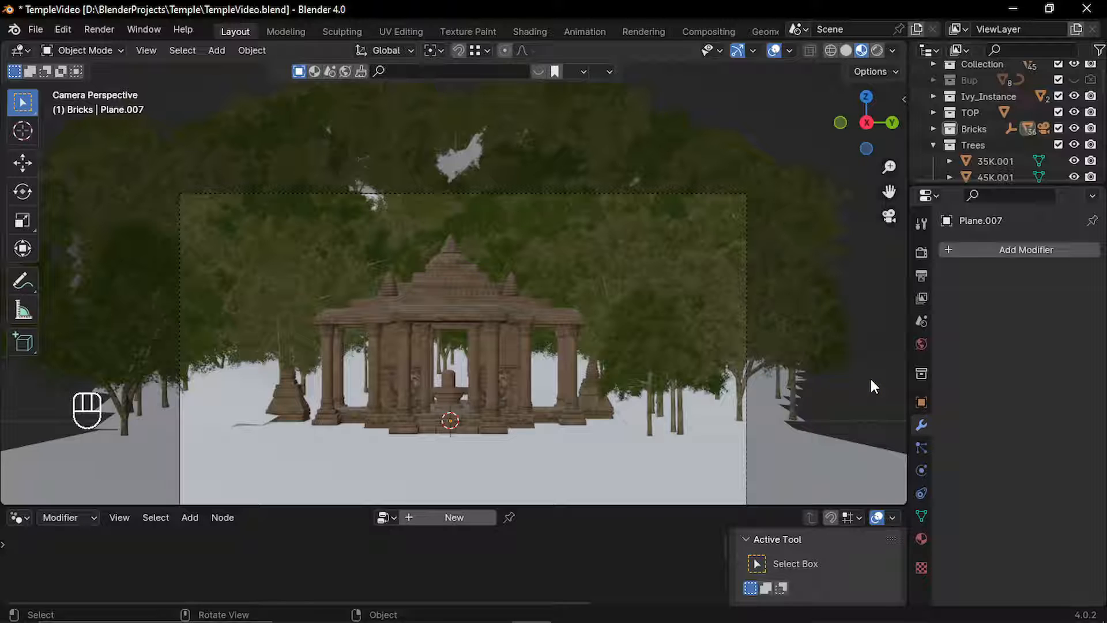
Assign the existing Ground Temperate Dirt 001MY material to the ground plane in front of the temple.
click(641, 473)
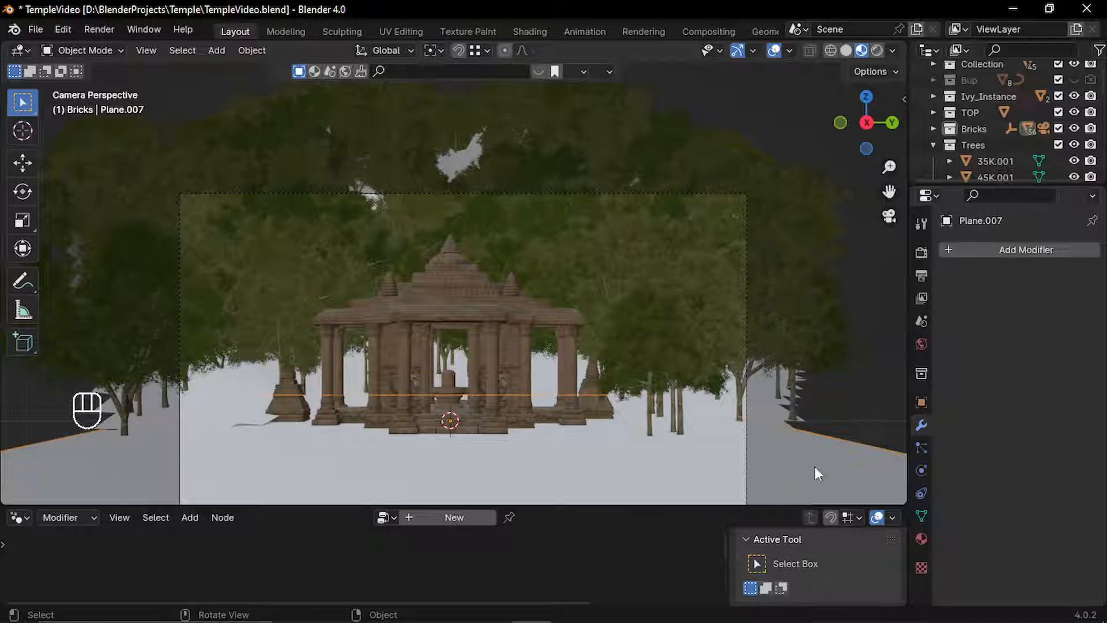
click(921, 539)
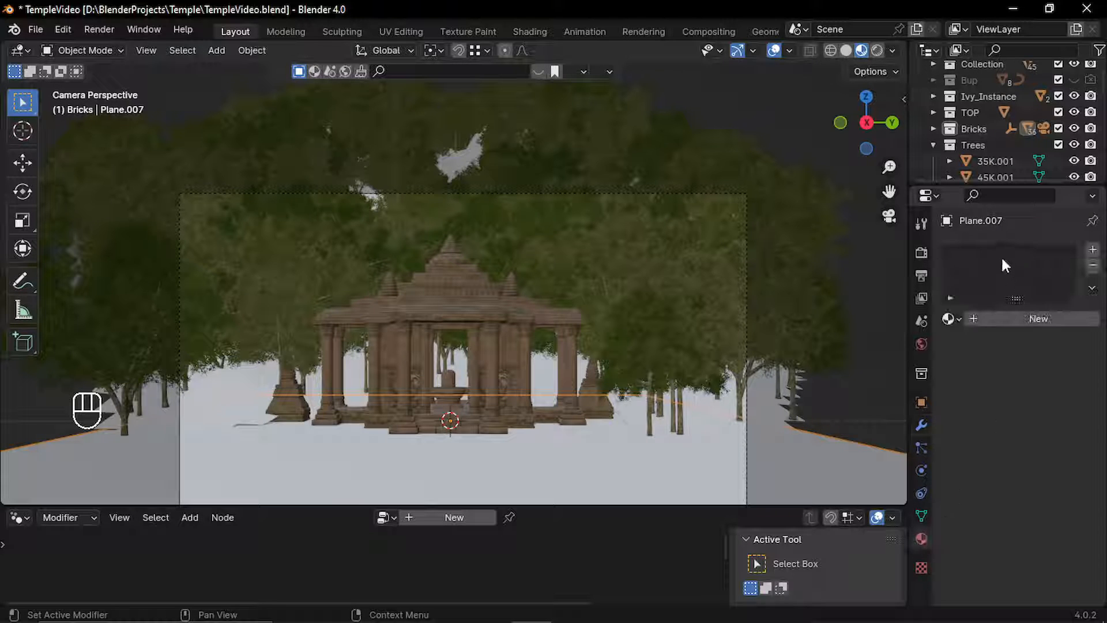
click(962, 319)
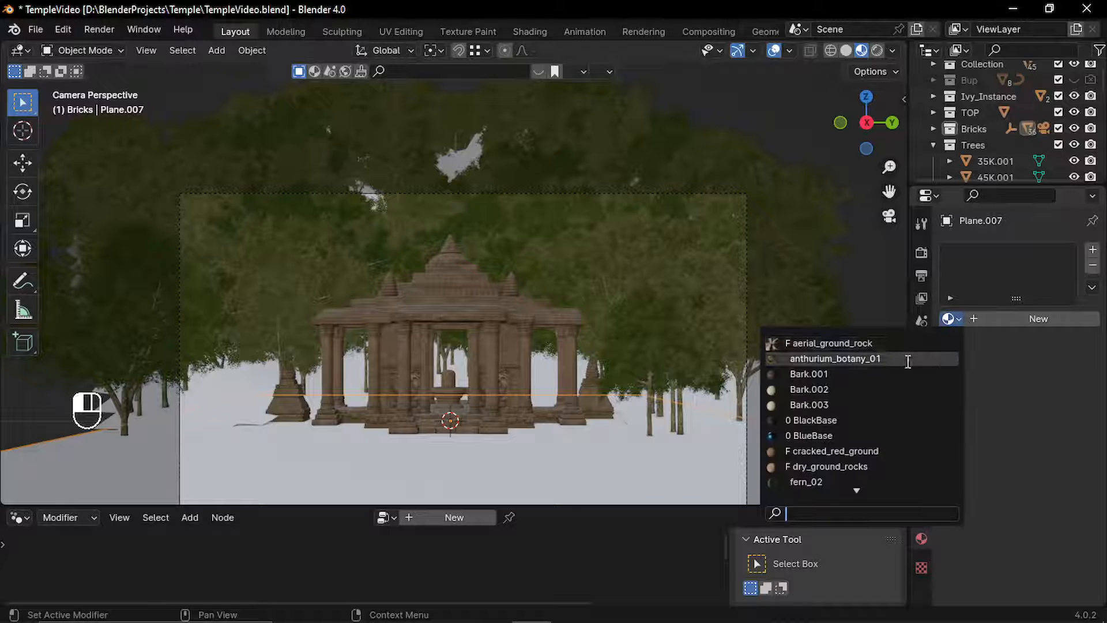
text(grou)
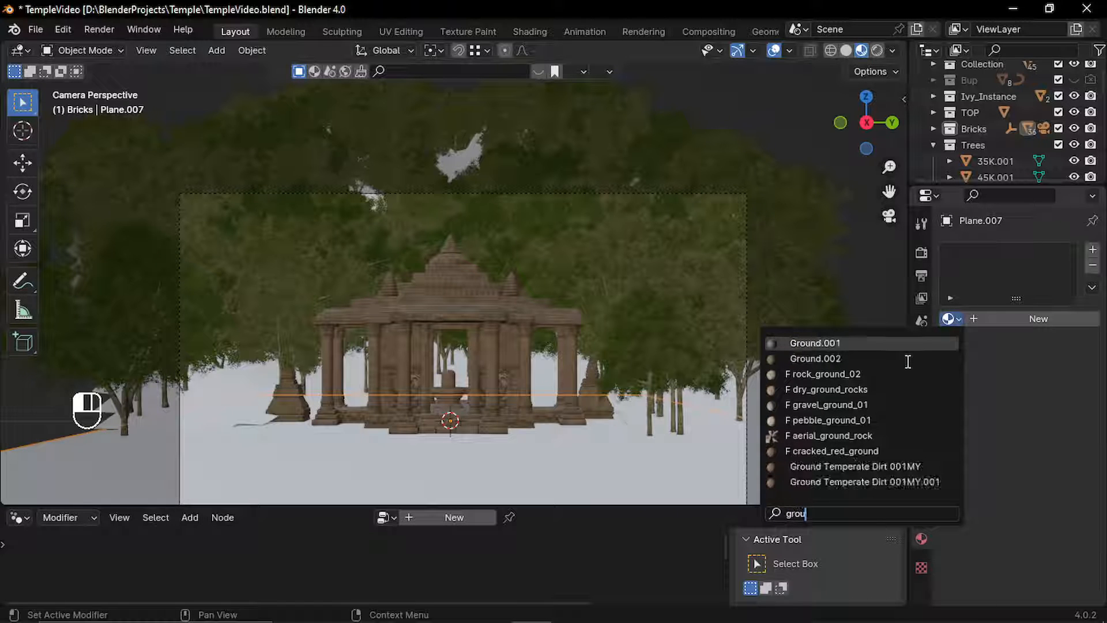
click(865, 466)
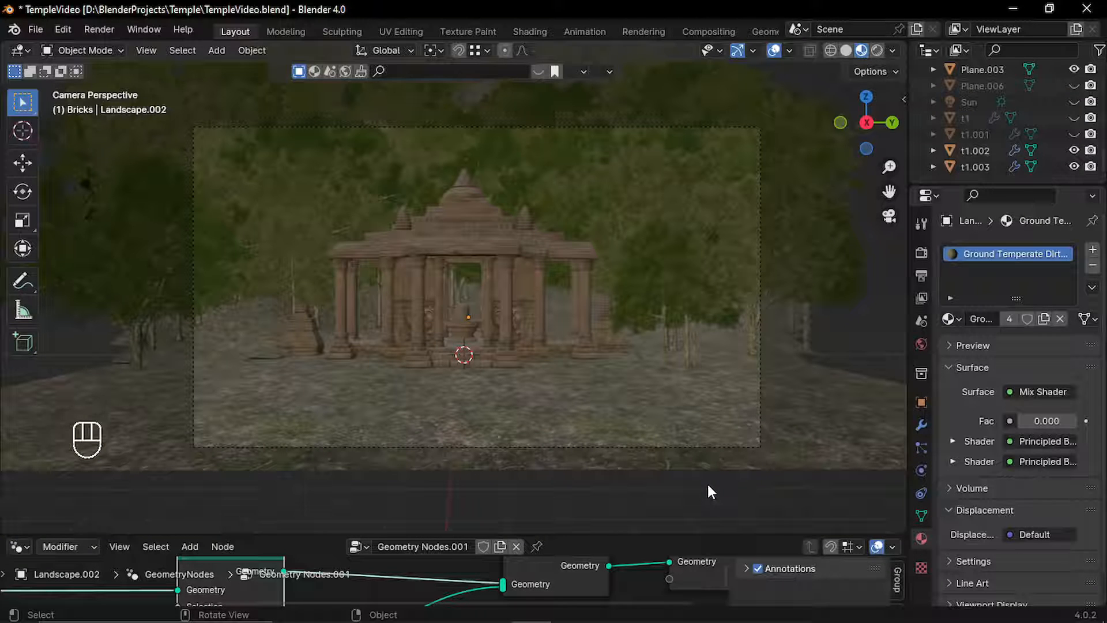
Add a Sun light and rotate it about 35° around the global X axis.
key(shift+a)
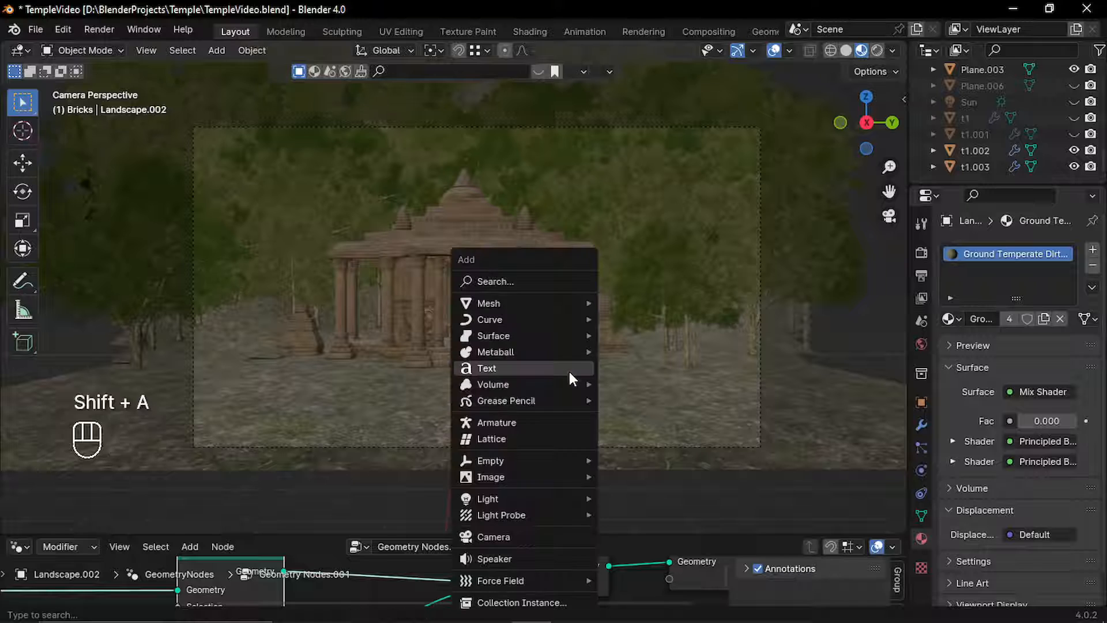
mouse_move(577, 499)
click(655, 492)
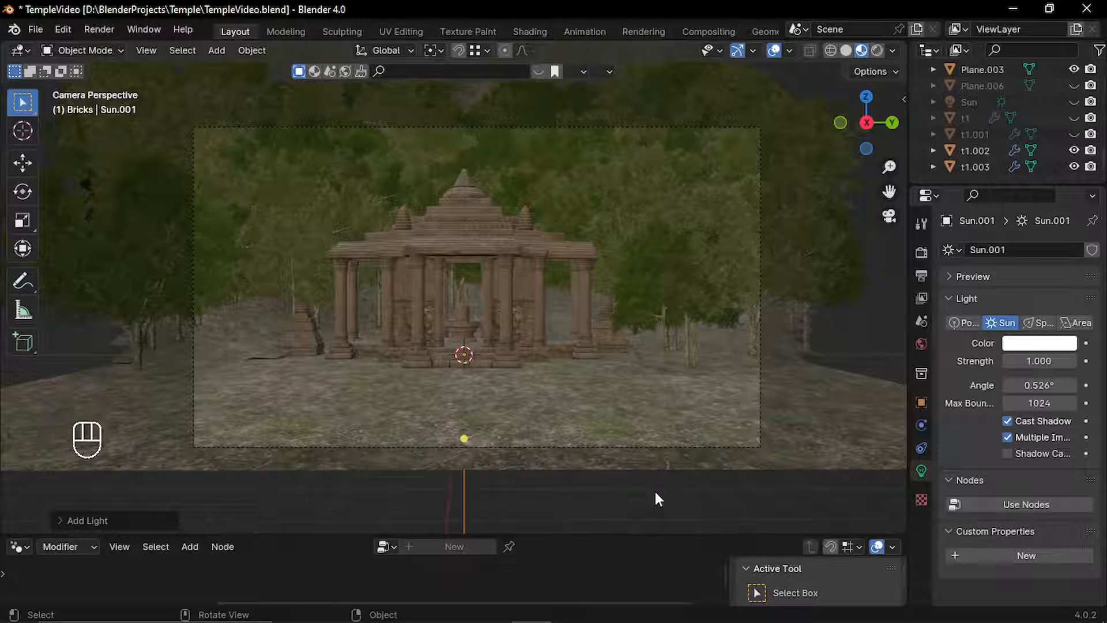
key(r)
key(x)
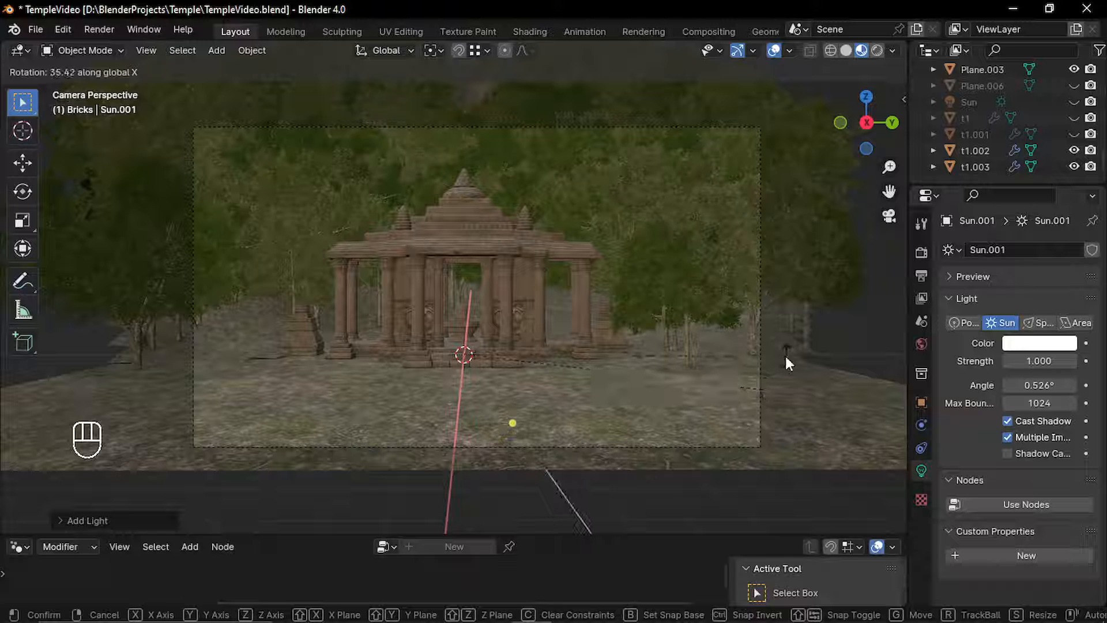
click(905, 482)
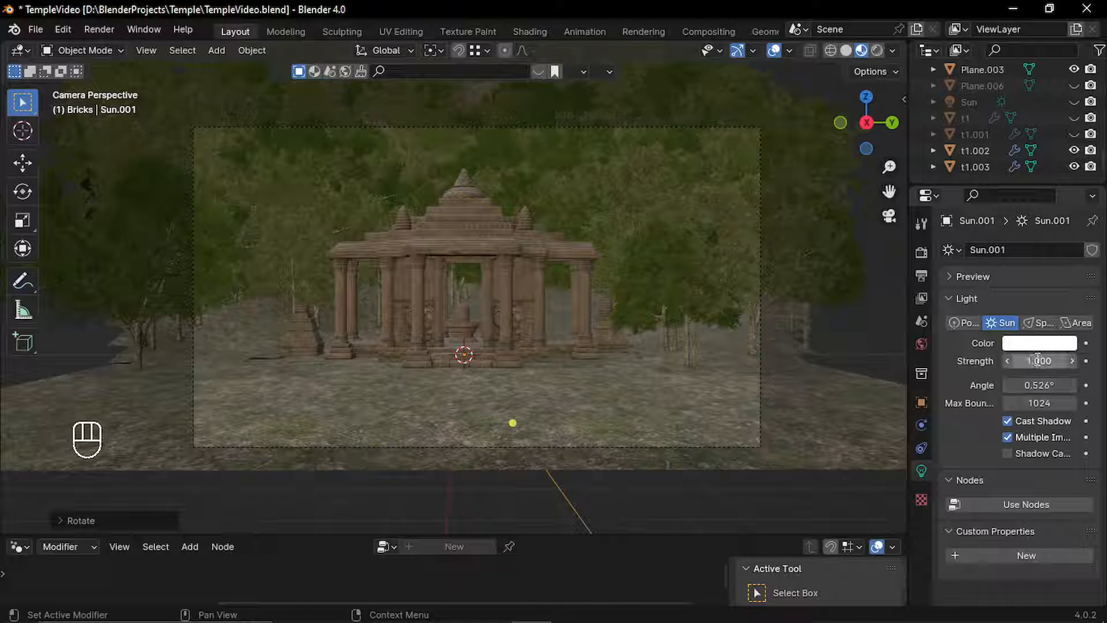
Set the new Sun light's strength to 10.
click(1033, 360)
text(10)
key(Return)
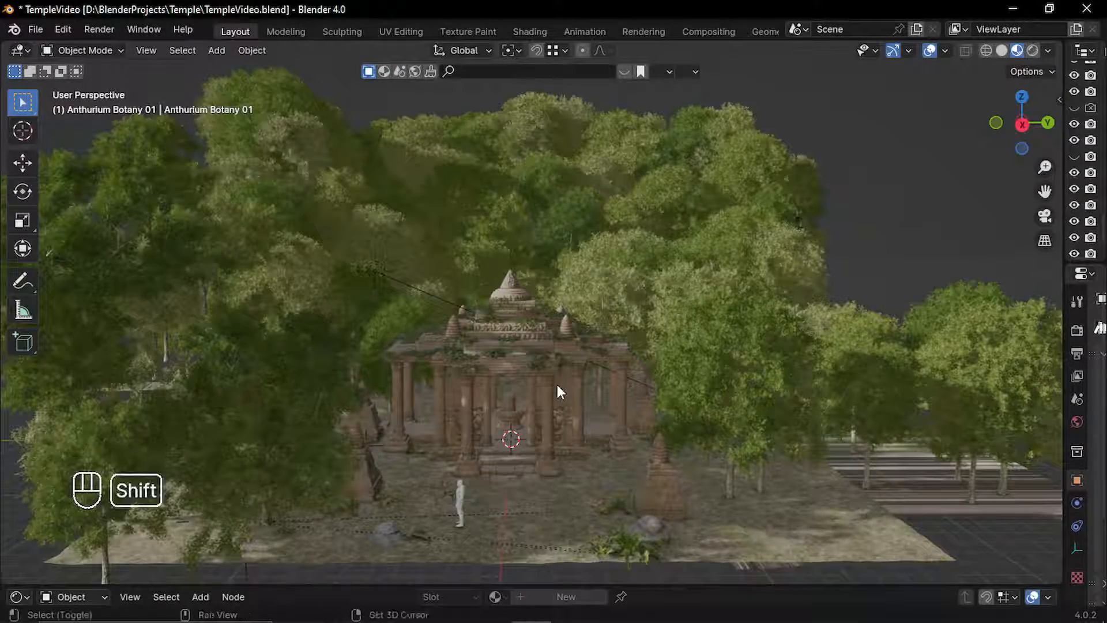
Examine the rocks, ferns and paving stones in front of the temple and the ivy on its roof.
shift+middle_drag(557, 385, 597, 444)
scroll(473, 376, up, 2)
shift+middle_drag(515, 410, 512, 294)
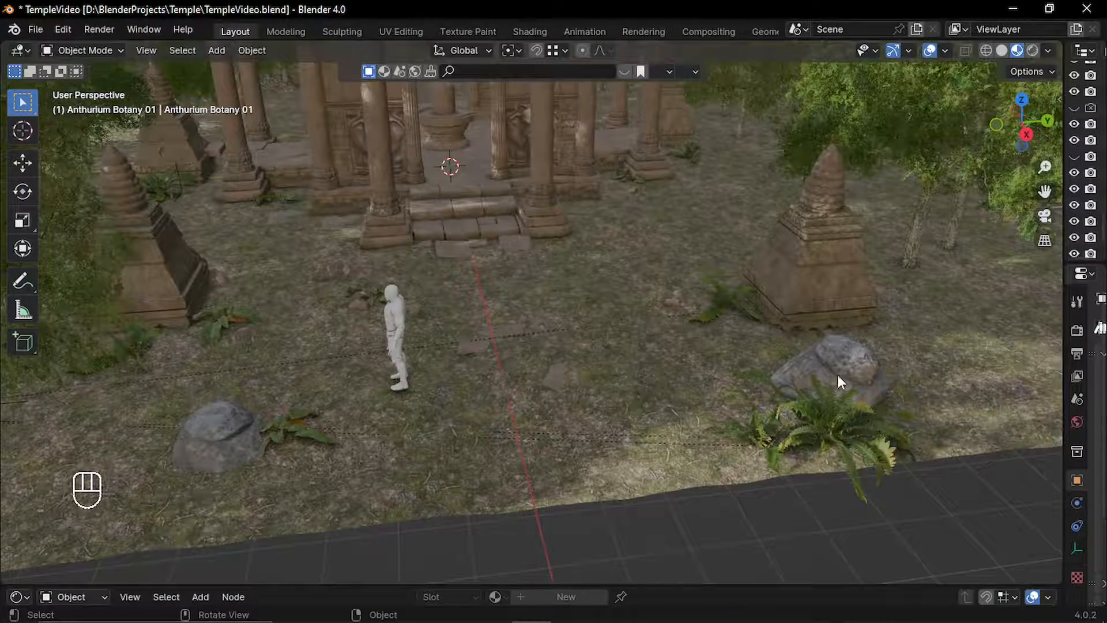
scroll(789, 435, up, 3)
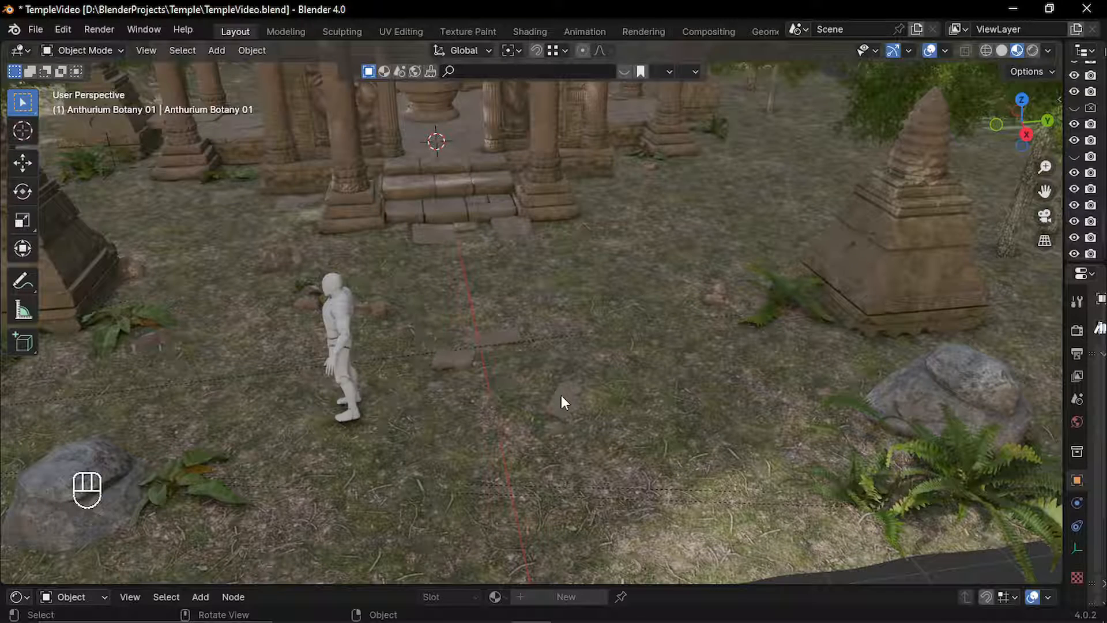
mouse_move(510, 290)
shift+middle_down()
mouse_move(537, 487)
mouse_move(526, 286)
shift+middle_up()
middle_drag(513, 332, 451, 195)
scroll(499, 329, down, 4)
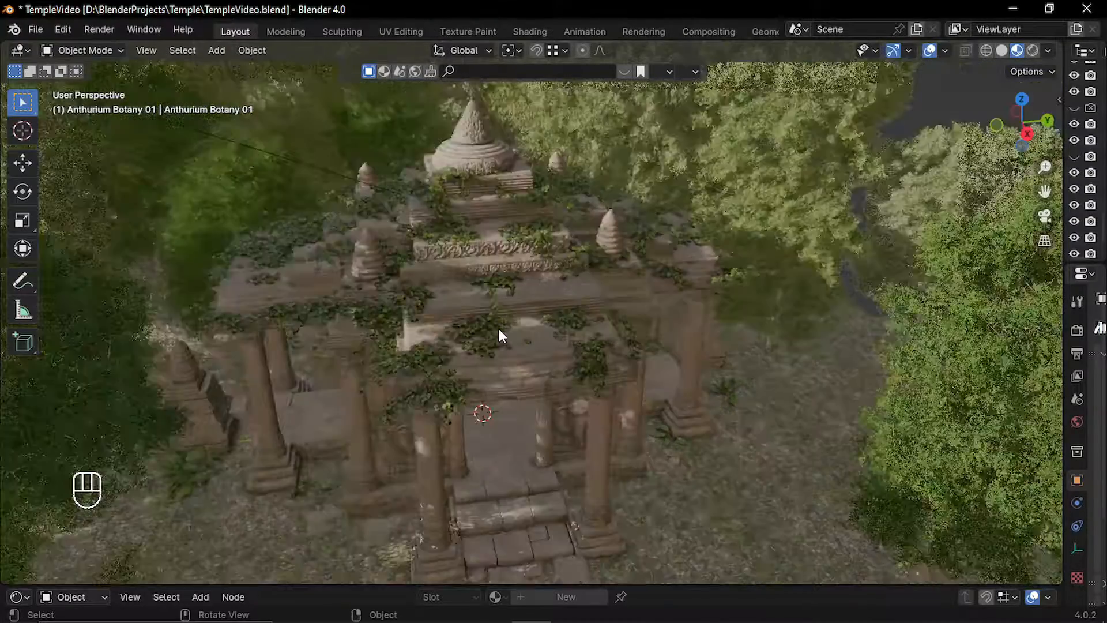
shift+middle_drag(413, 366, 364, 311)
shift+middle_drag(387, 340, 429, 372)
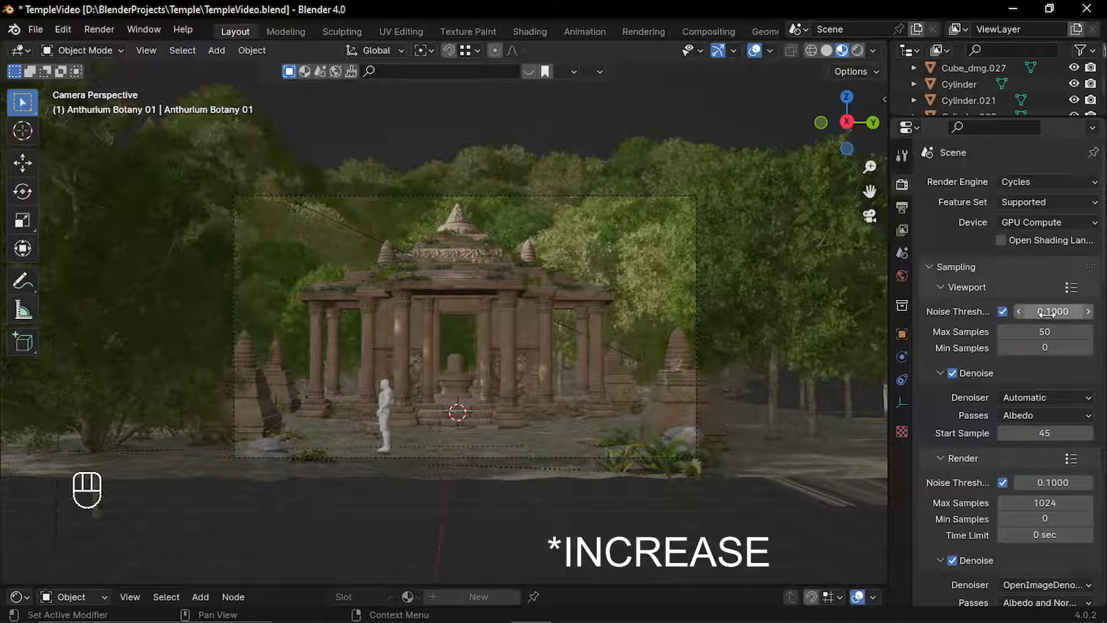
Review the Cycles render and color management settings, the view layer's Mist pass, and the world's mist start and depth.
scroll(964, 350, down, 10)
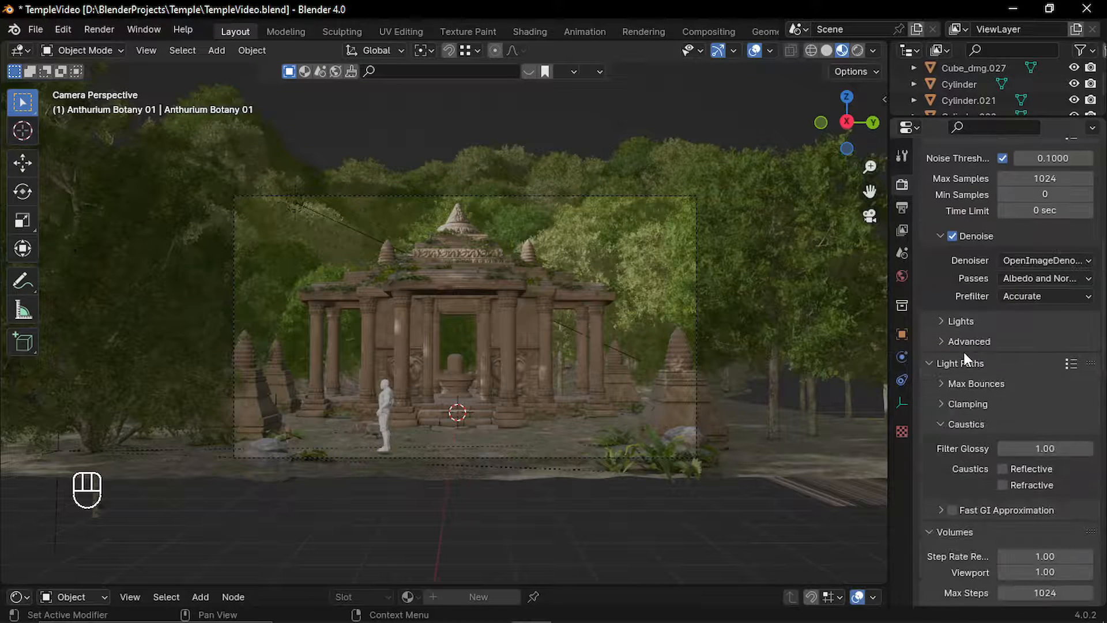
scroll(964, 353, down, 3)
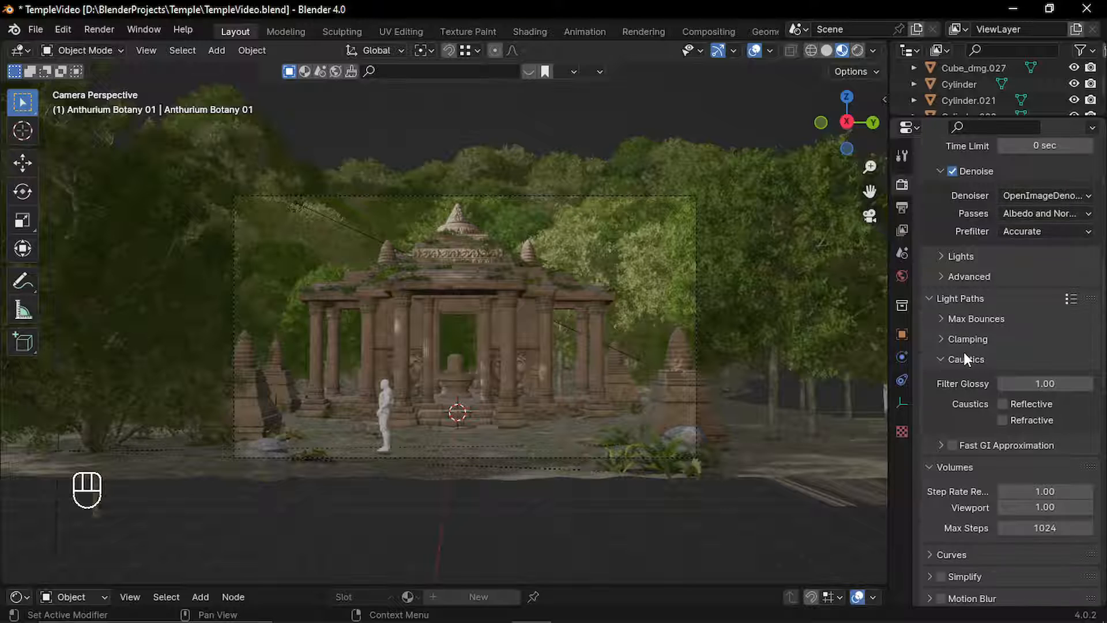
click(951, 317)
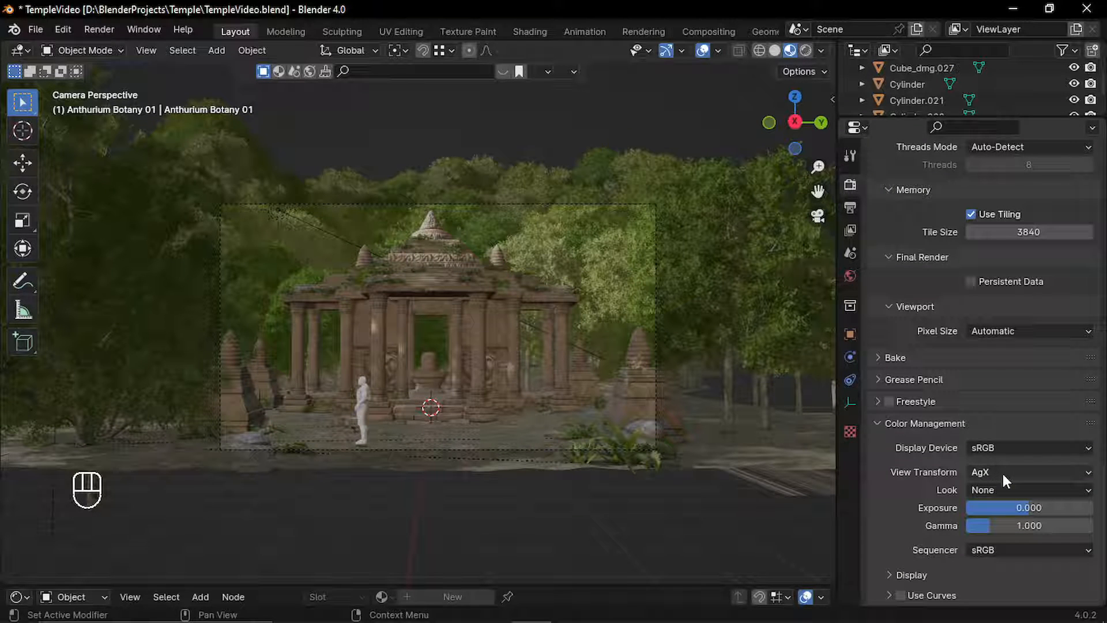
click(850, 230)
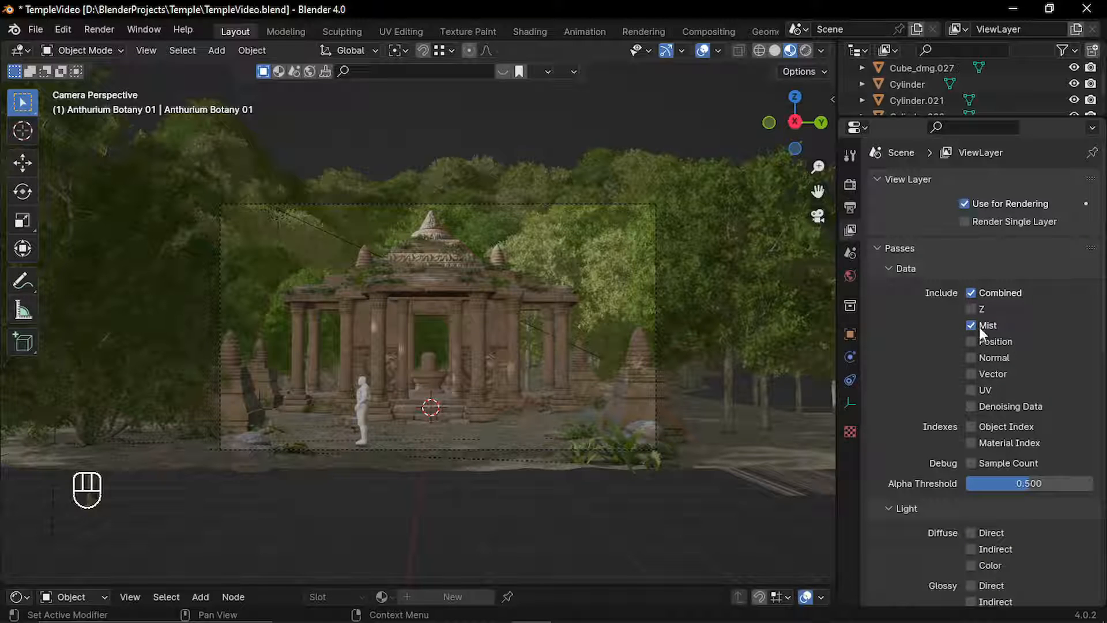
click(850, 276)
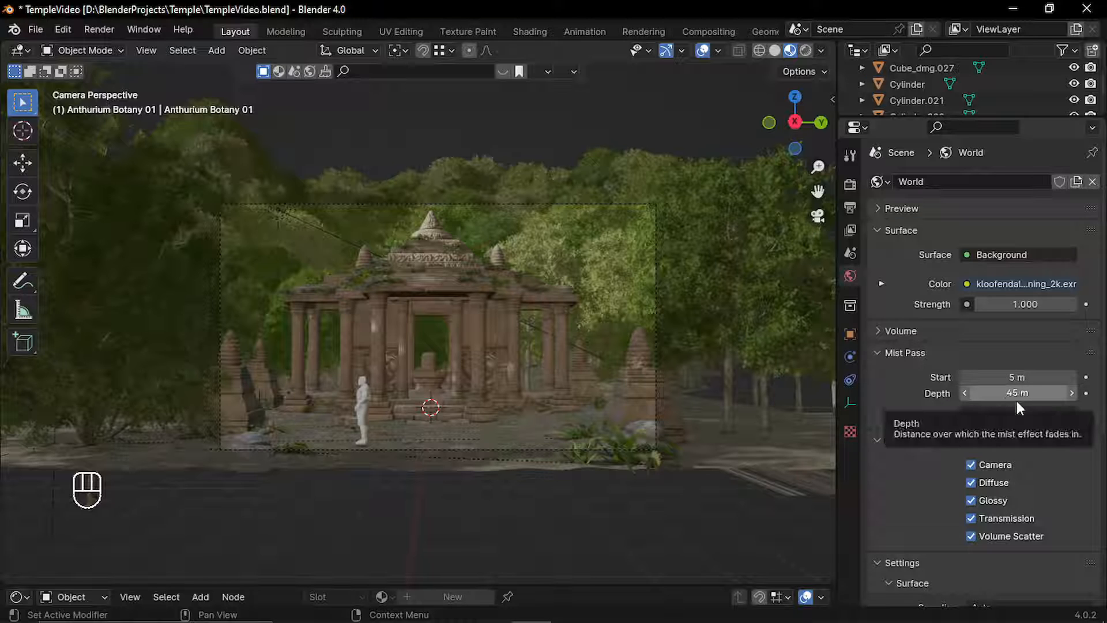
Render a still image of the temple scene and minimize the render window.
click(99, 29)
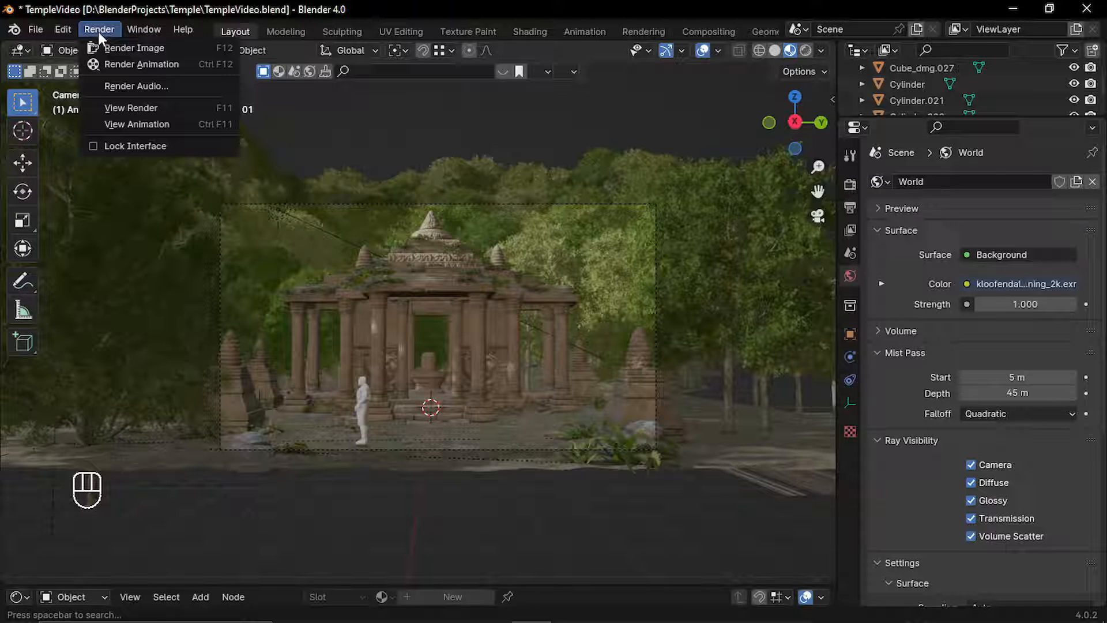
click(161, 53)
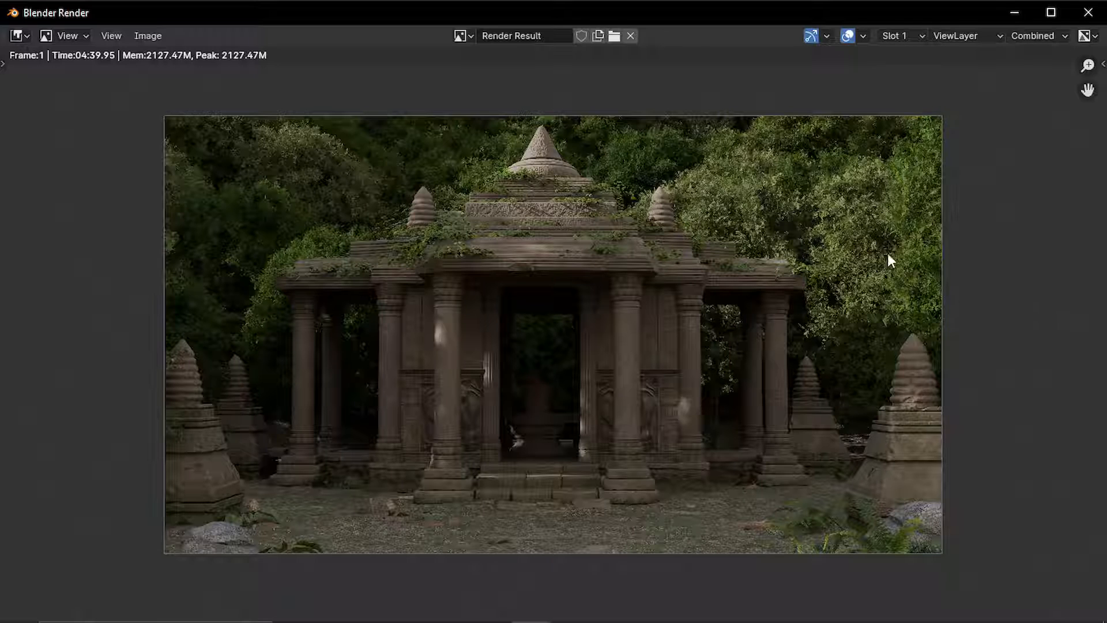
click(1014, 12)
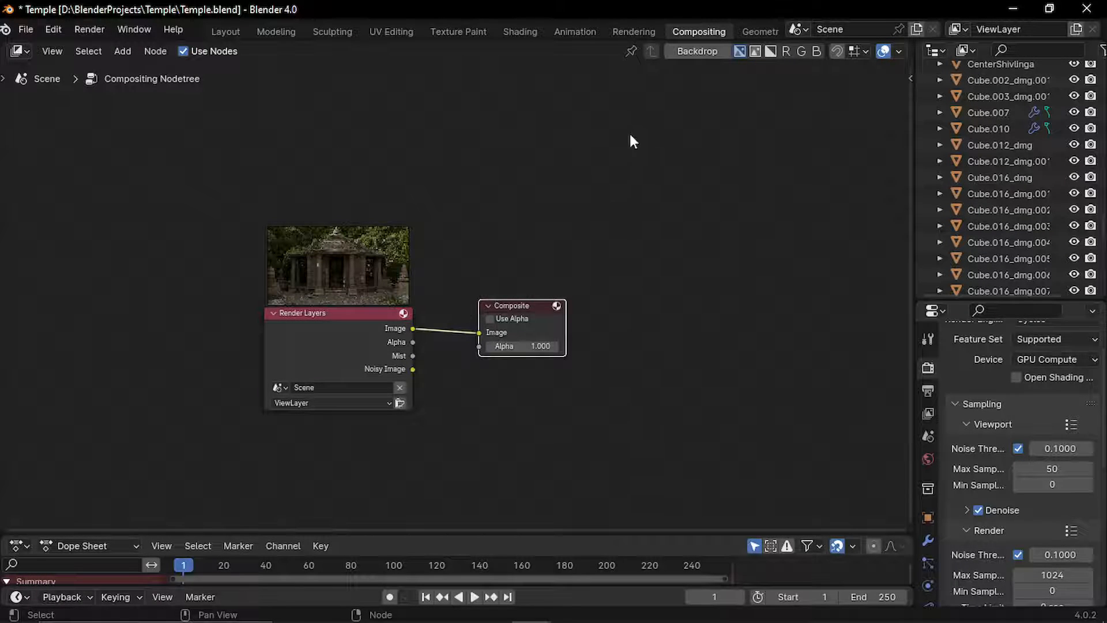
Enable the compositor backdrop and link a Viewer node to the Render Layers image, spacing the Viewer and Composite nodes apart.
middle_drag(708, 182, 691, 207)
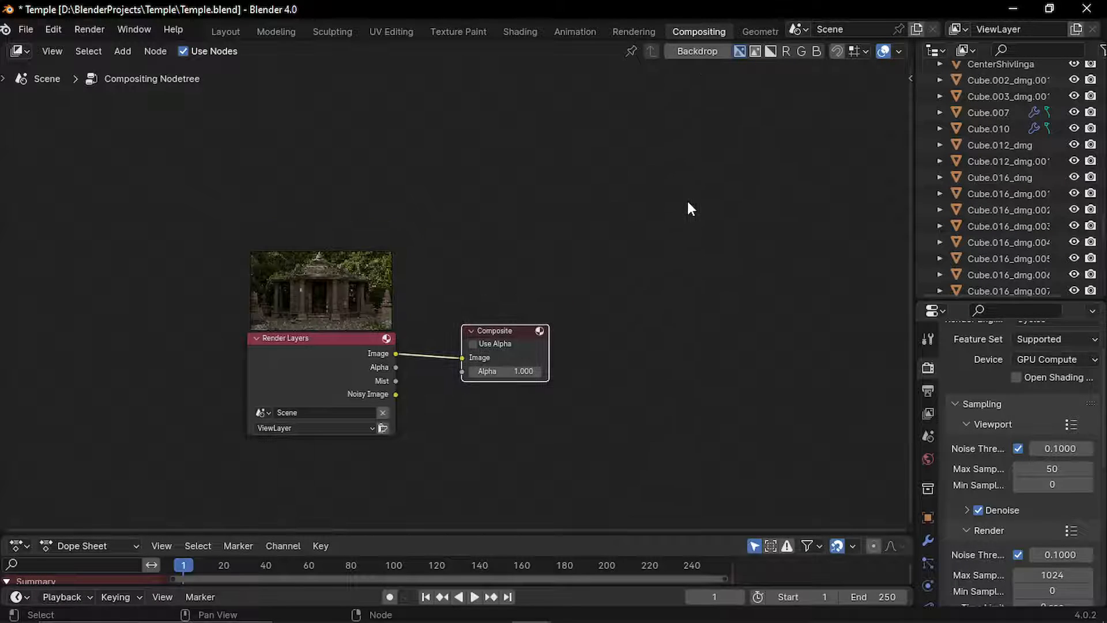
click(701, 53)
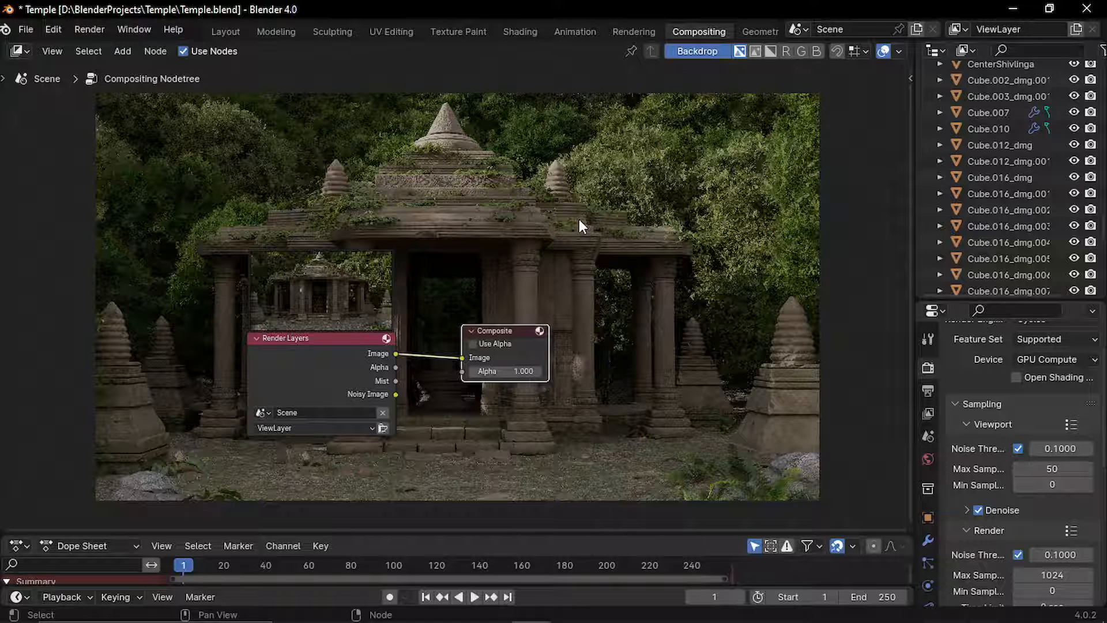
middle_drag(558, 264, 498, 264)
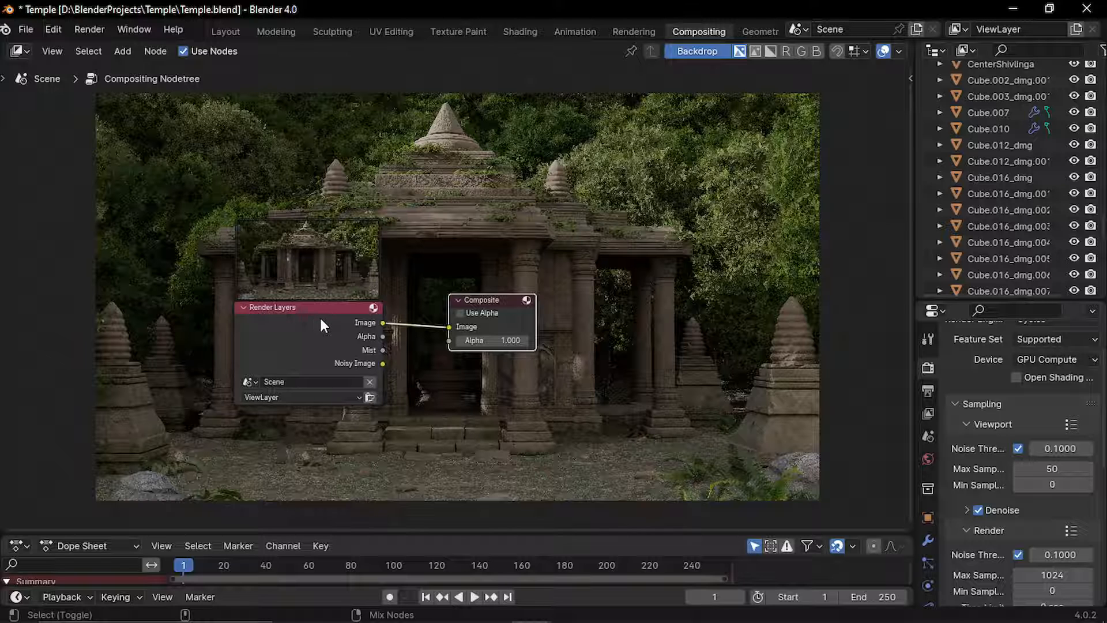
ctrl+shift+click(307, 326)
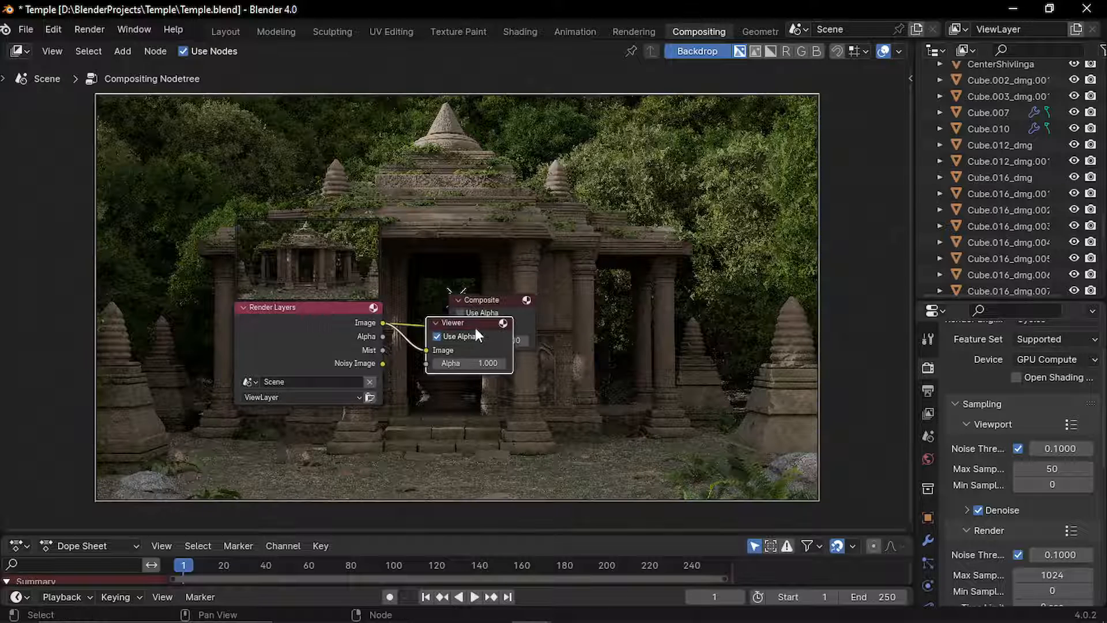
drag(476, 328, 666, 407)
drag(494, 306, 568, 255)
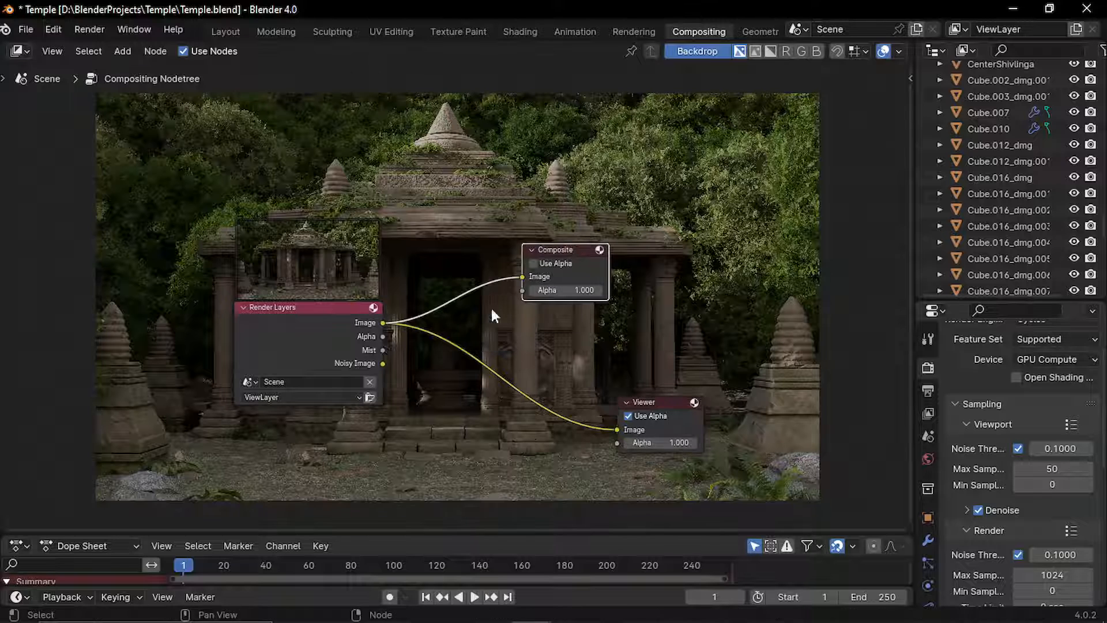
Route the Render Layers' Mist output to the Viewer node to preview the mist pass on the backdrop.
ctrl+shift+click(331, 344)
ctrl+shift+click(331, 346)
drag(323, 337, 316, 375)
scroll(496, 376, down, 6)
middle_drag(489, 368, 474, 314)
scroll(377, 389, up, 2)
scroll(377, 388, up, 4)
scroll(460, 354, up, 2)
middle_drag(458, 364, 485, 361)
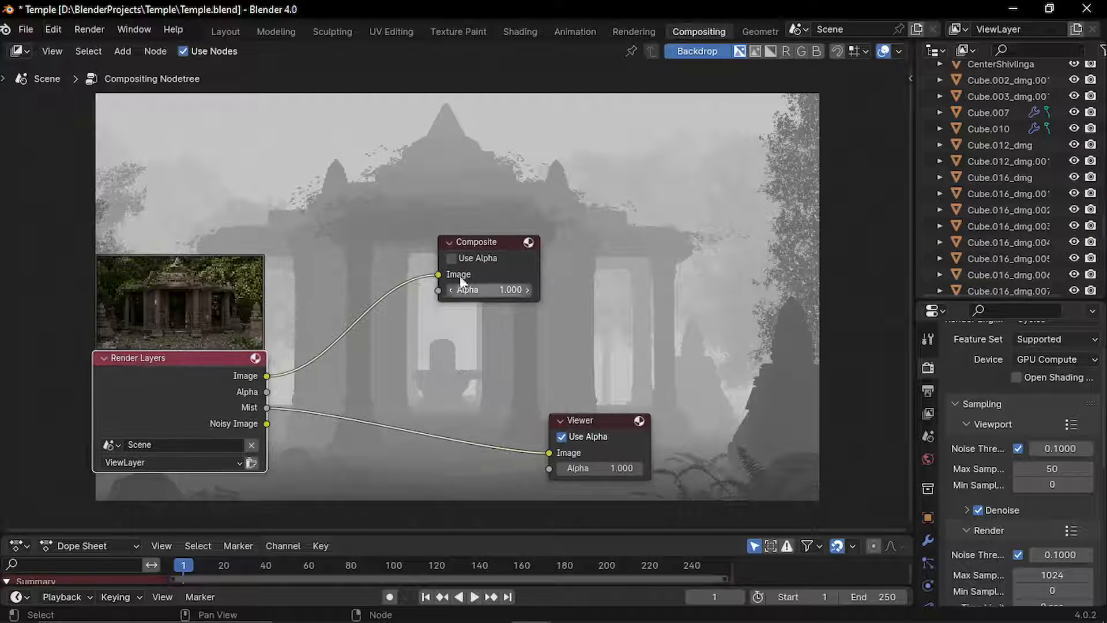
Move the Composite node farther from Render Layers and insert a Color Ramp node between the Mist output and the Viewer.
drag(538, 305, 699, 239)
key(shift+a)
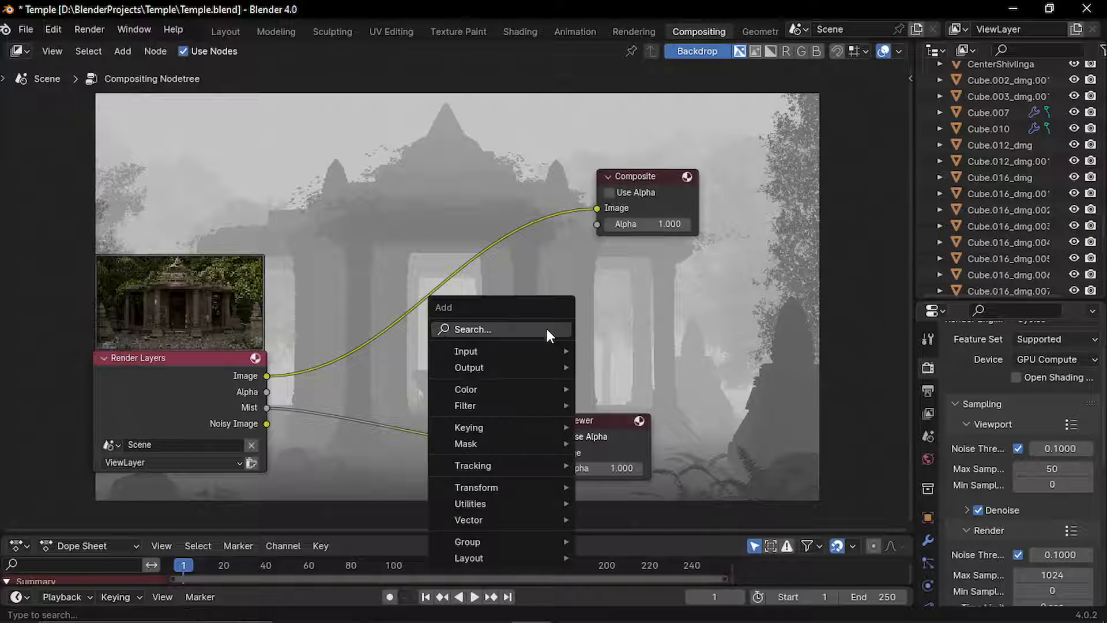
click(517, 330)
text(col)
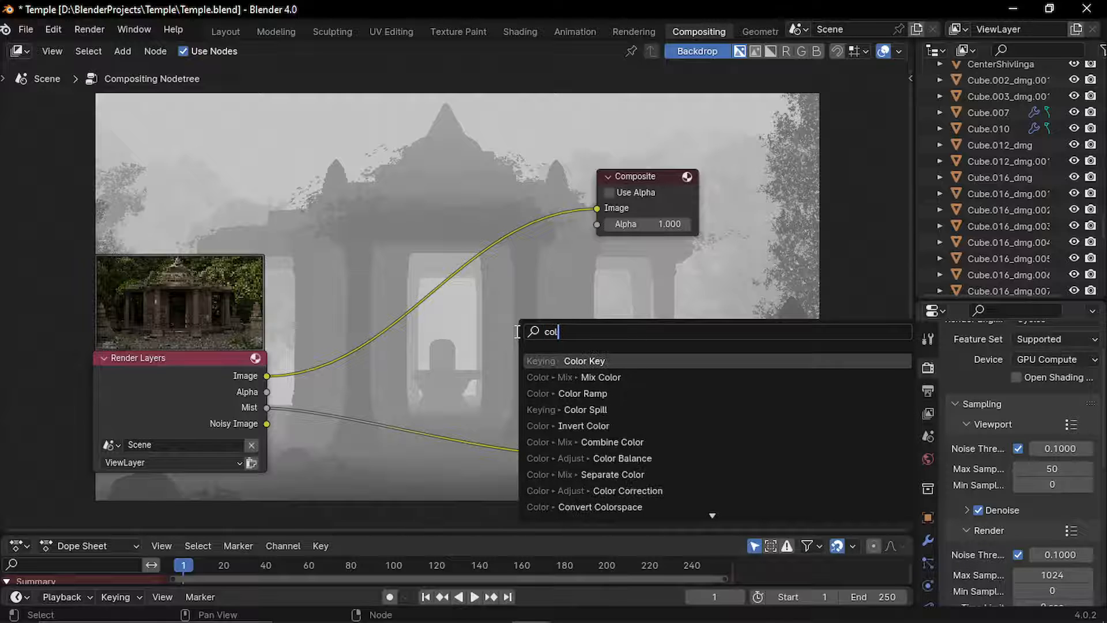
click(562, 393)
click(332, 390)
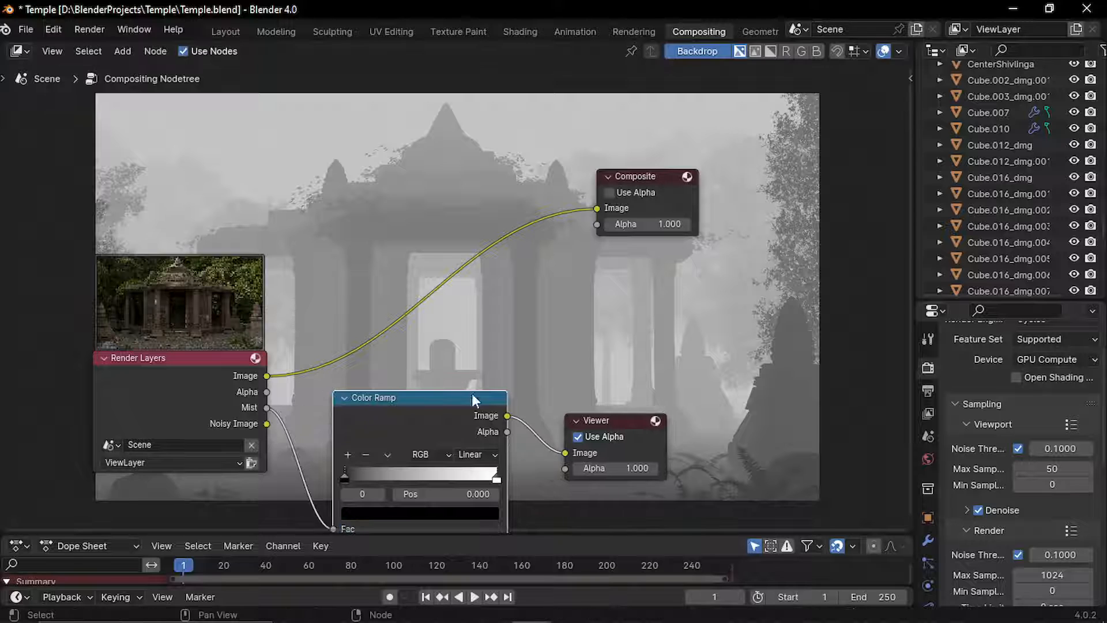
Add a Mix Color node in the space between the Composite and Viewer nodes.
middle_drag(475, 395, 408, 315)
middle_drag(490, 310, 523, 350)
key(shift+a)
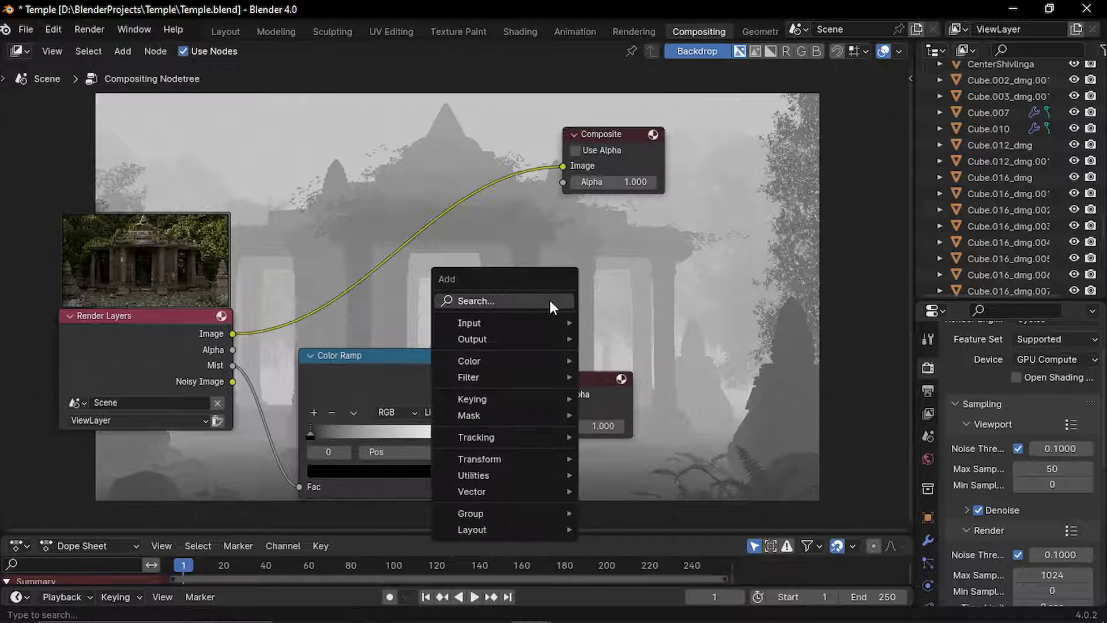
click(501, 300)
text(mix)
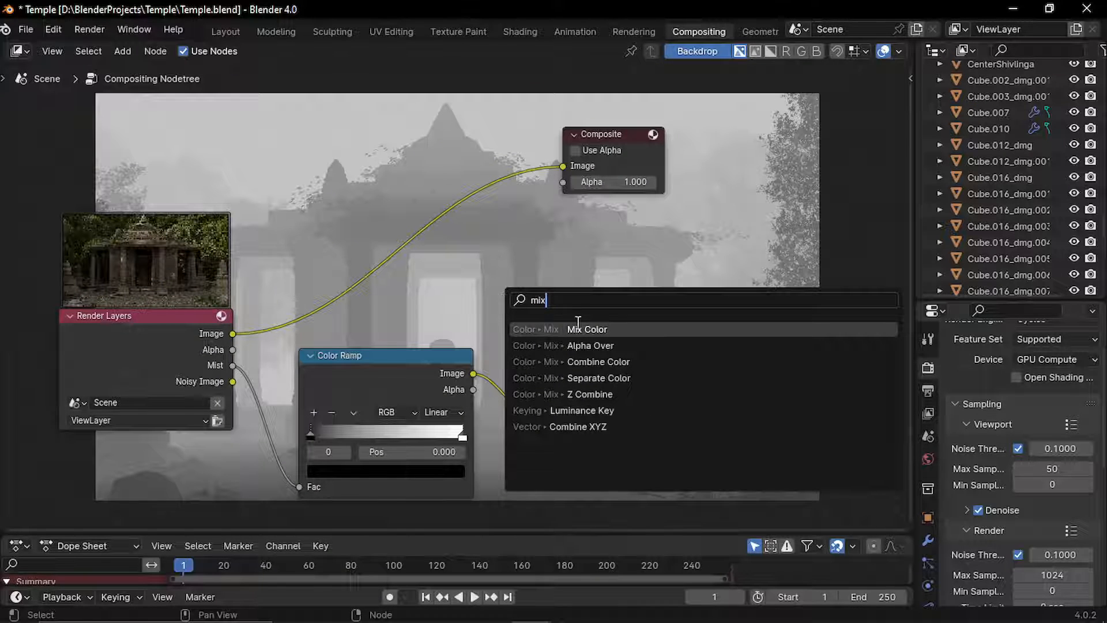
click(580, 330)
click(482, 258)
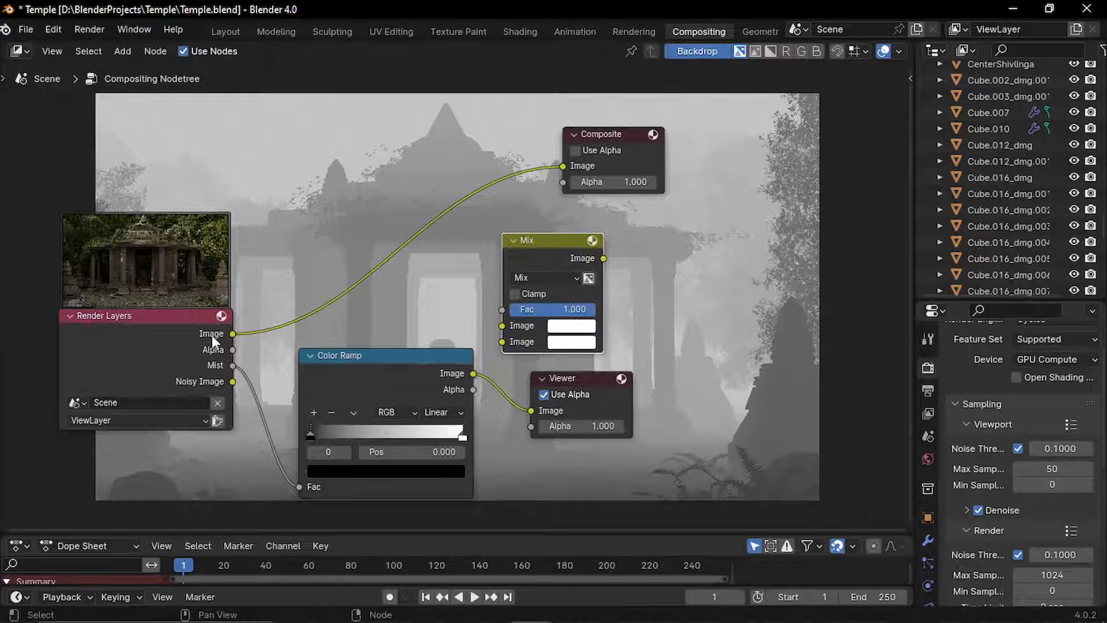
Connect the Render Layers image and the Color Ramp image to the Mix node's two image inputs, and route the Mix output to the Viewer.
drag(233, 334, 502, 326)
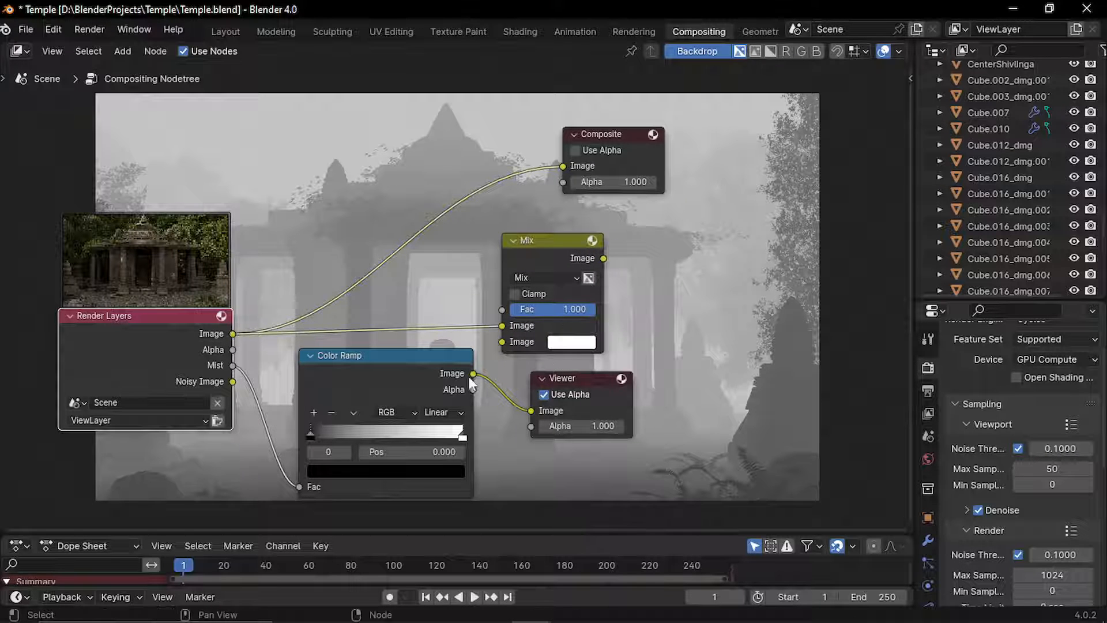
drag(473, 373, 503, 341)
drag(603, 377, 700, 337)
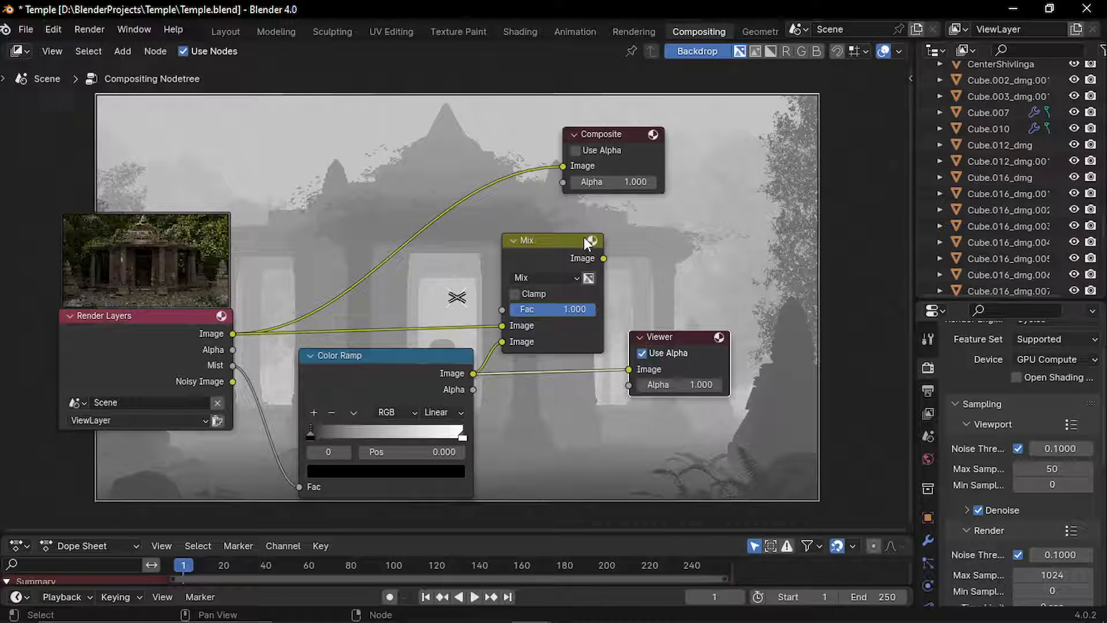
ctrl+shift+click(549, 241)
middle_drag(670, 295, 632, 306)
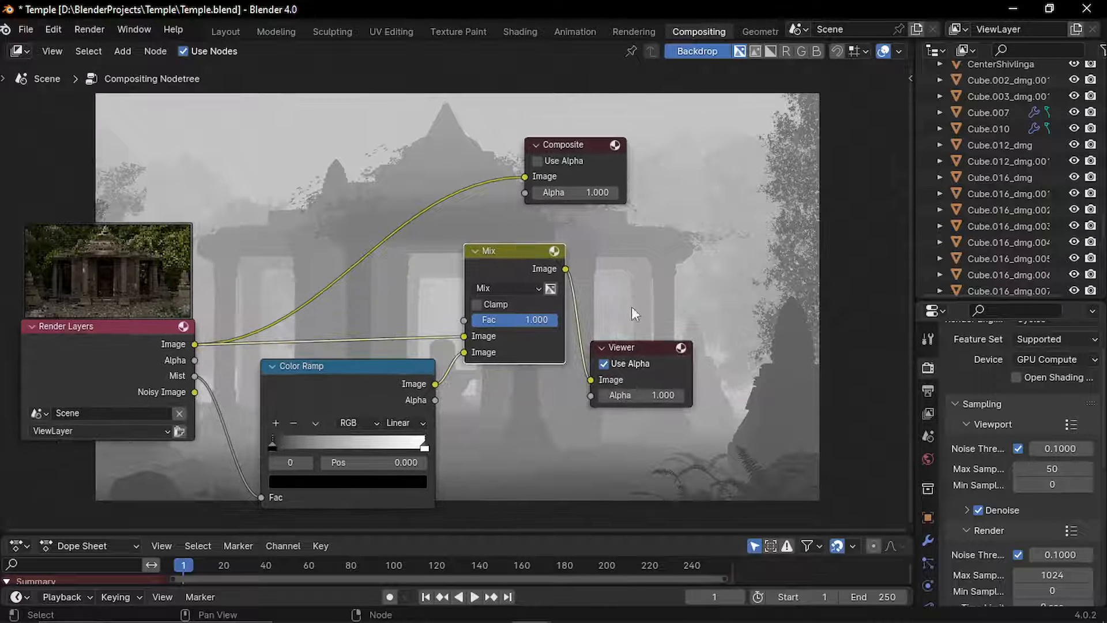
Set the Mix node's blending mode to Screen and lower its factor to 0.075.
click(520, 289)
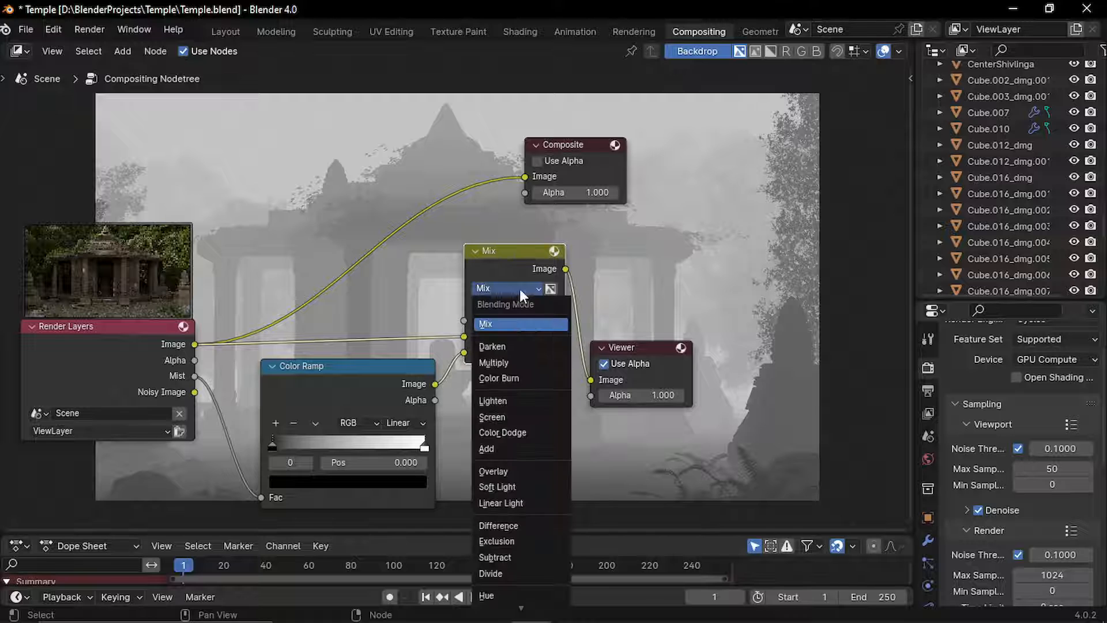
click(514, 416)
scroll(592, 349, down, 3)
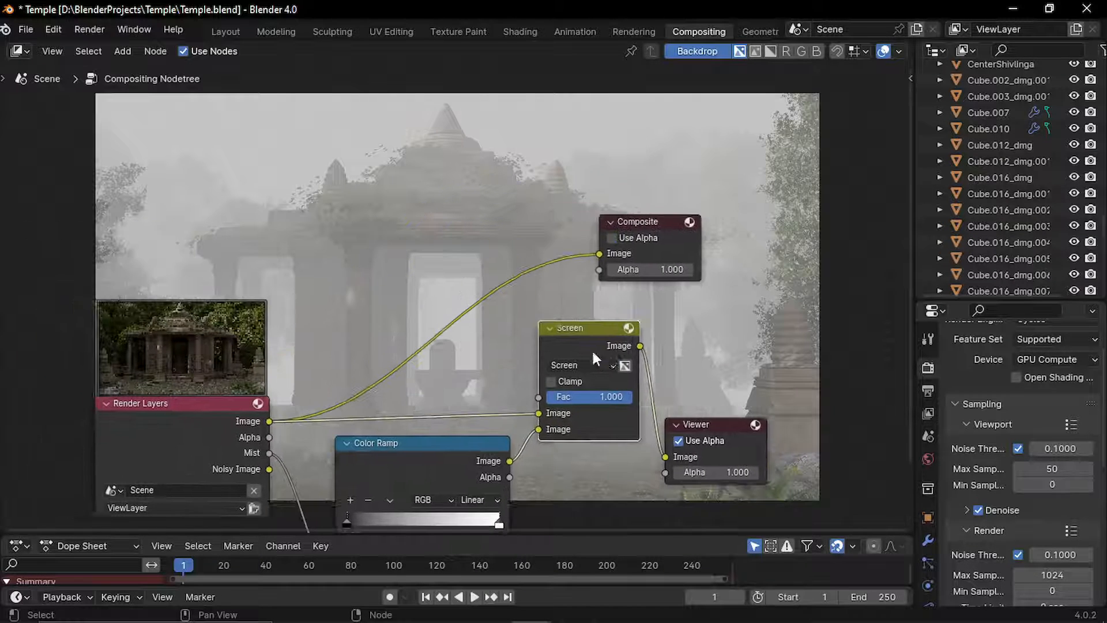
mouse_move(478, 338)
middle_down()
mouse_move(492, 383)
mouse_move(458, 330)
mouse_move(469, 321)
middle_up()
scroll(466, 306, up, 4)
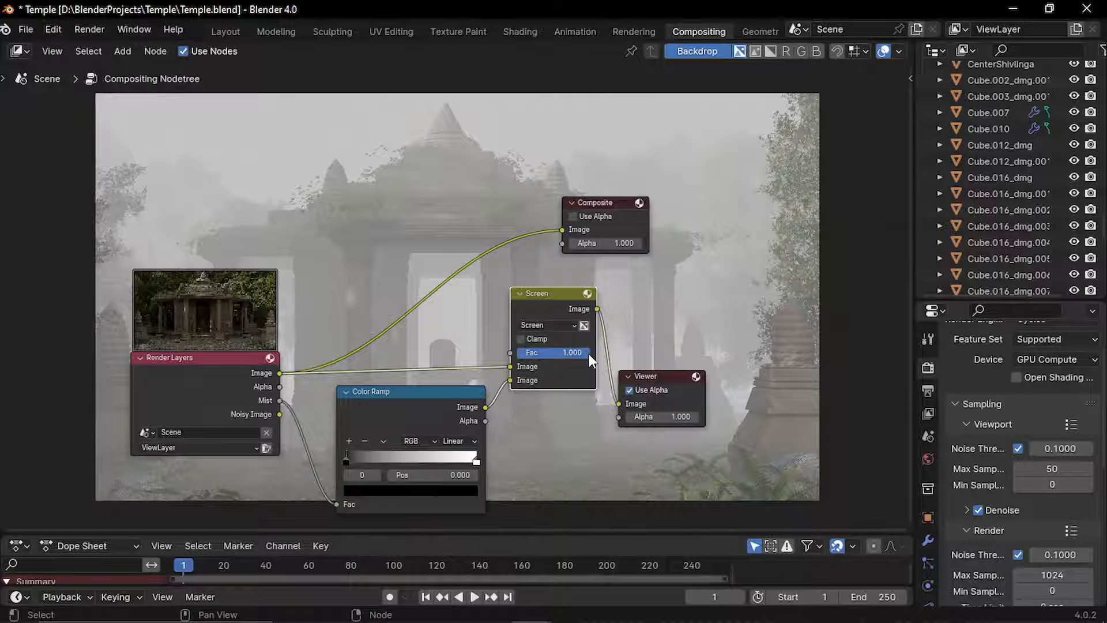
drag(590, 354, 522, 354)
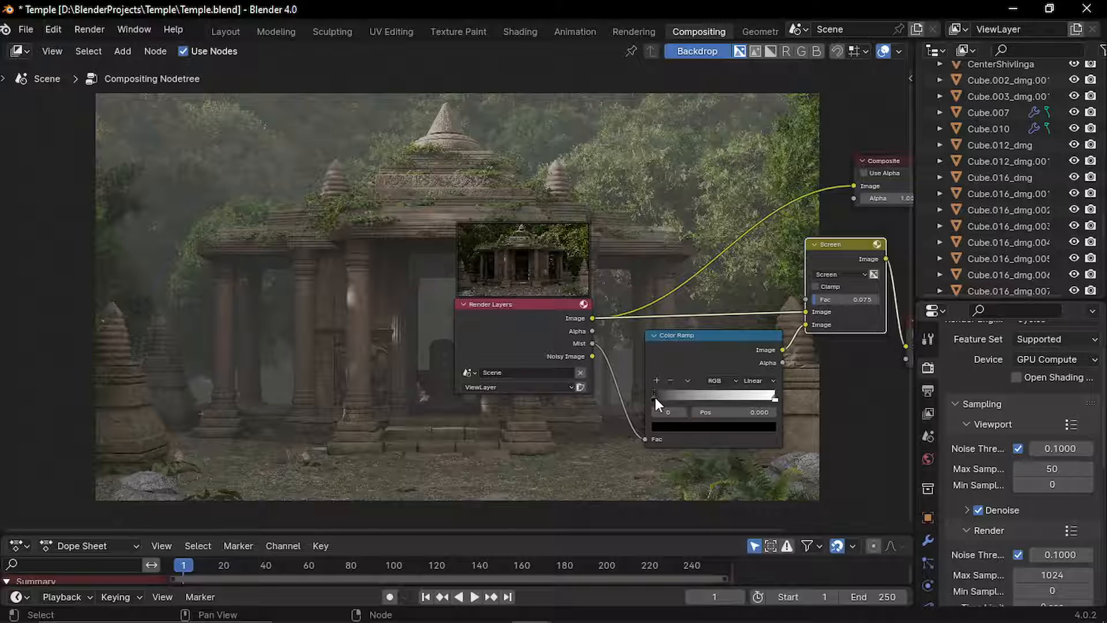
Move the Color Ramp's black stop to position 0.191 and tint its white stop a pale cyan.
drag(652, 394, 680, 399)
middle_drag(779, 398, 775, 397)
click(774, 402)
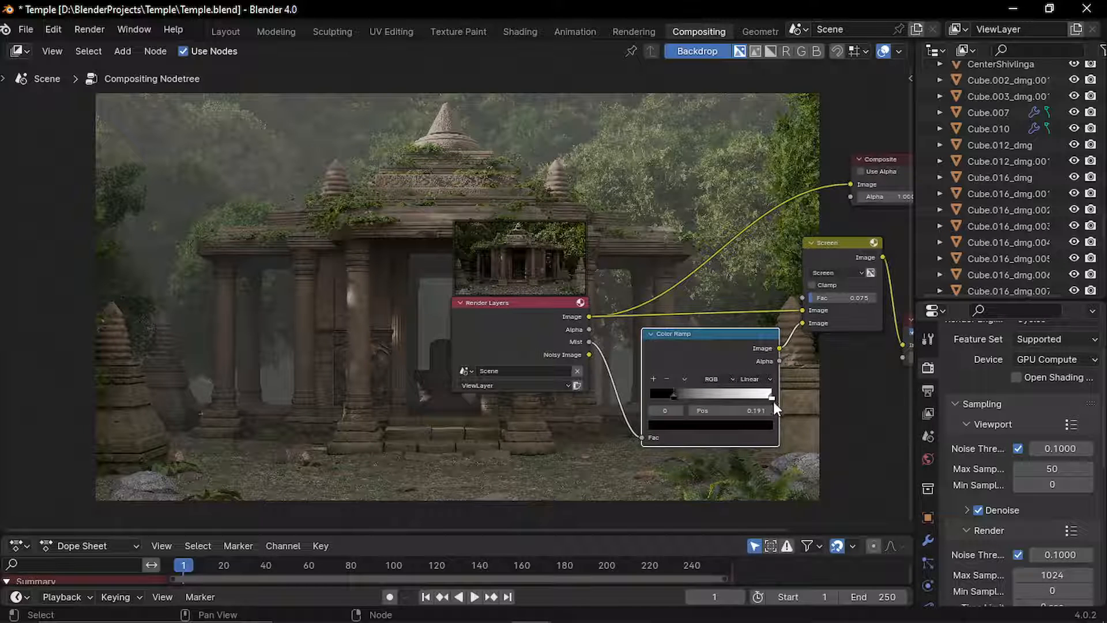
click(772, 398)
click(742, 425)
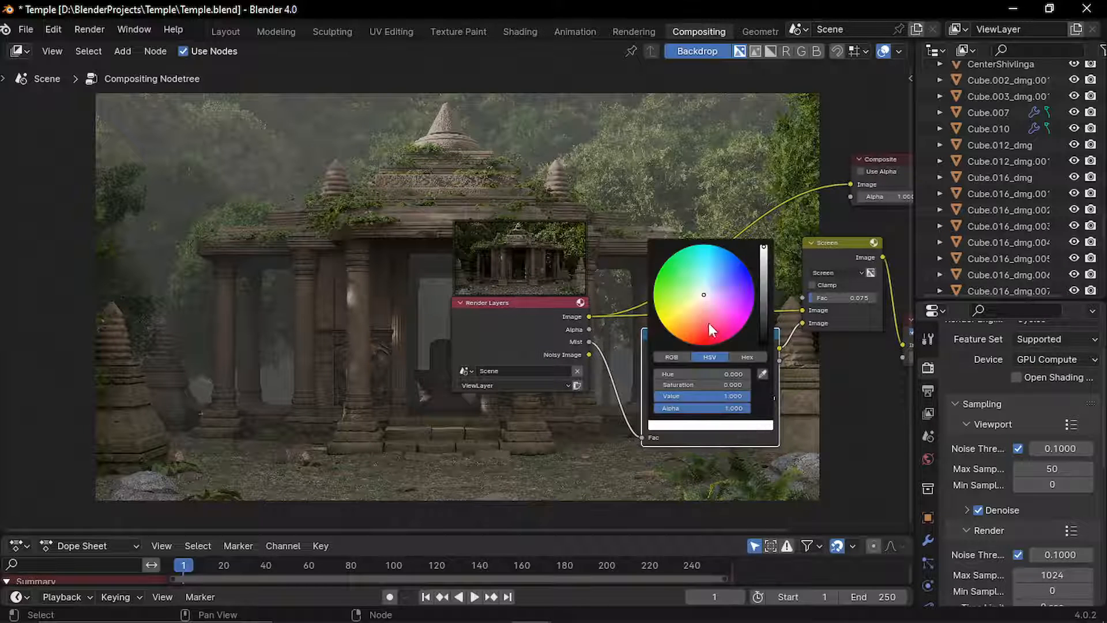
click(704, 289)
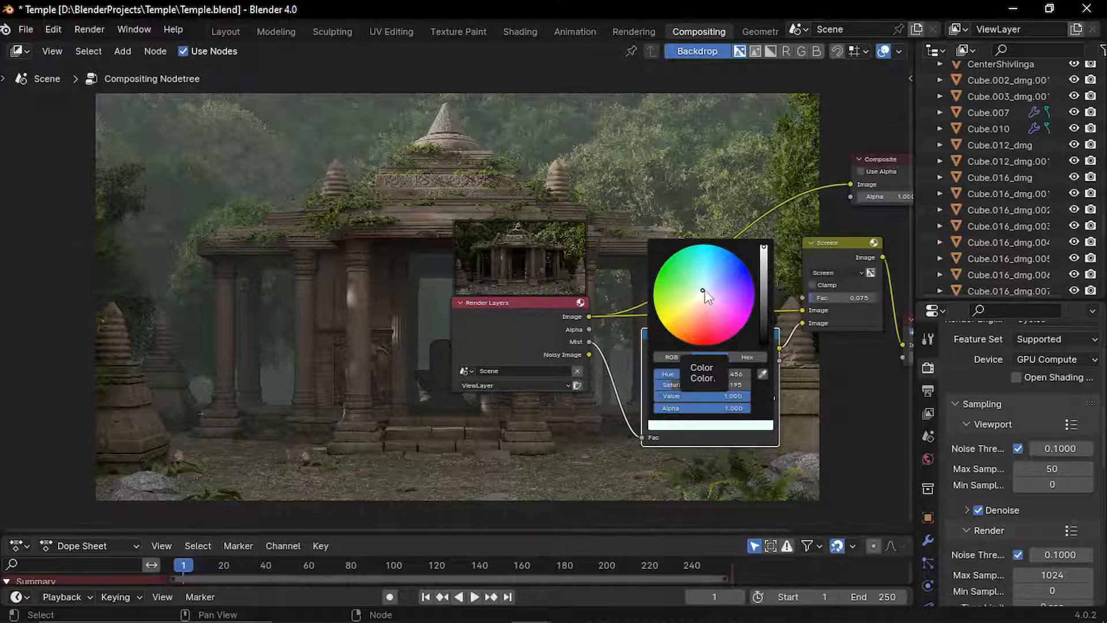
drag(704, 291, 702, 290)
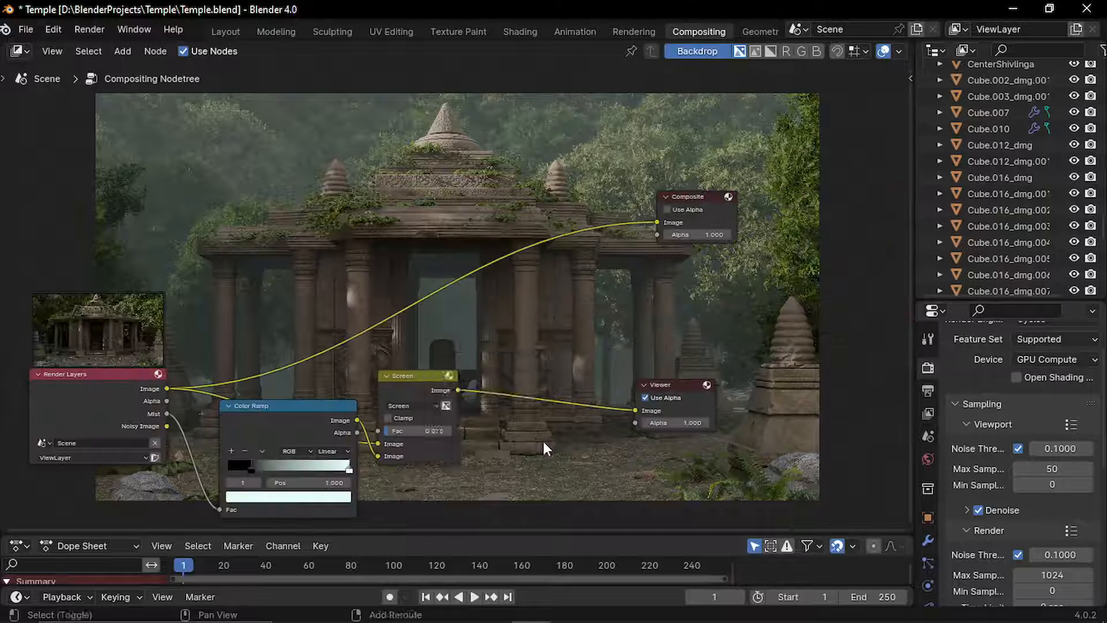
Insert a Lens Distortion node on the link between the Screen node and the Viewer.
key(shift+a)
click(497, 373)
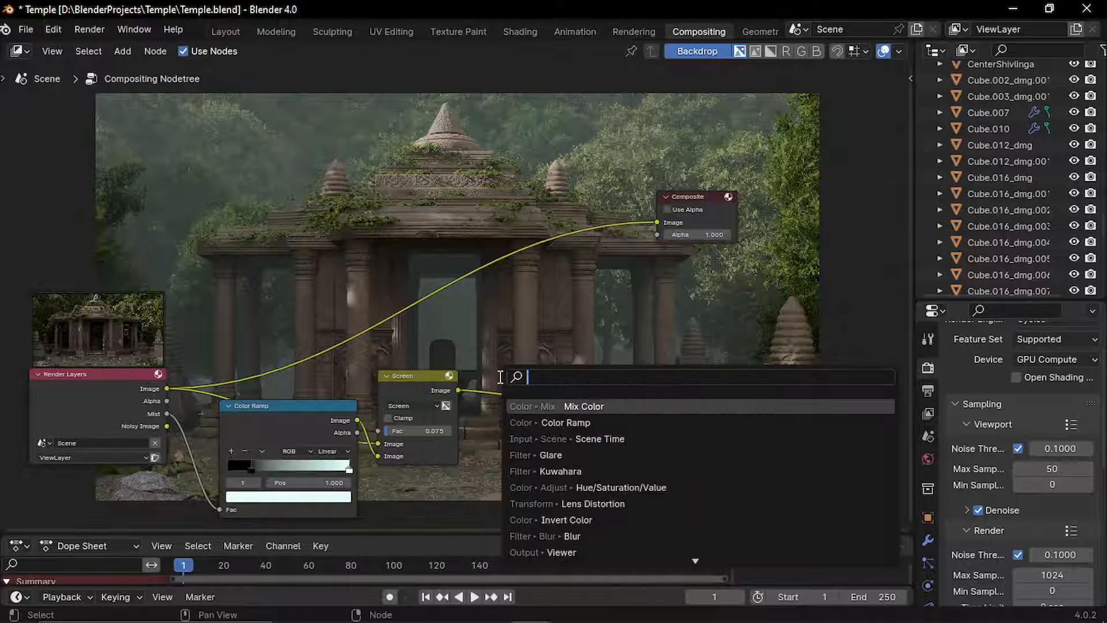
text(len)
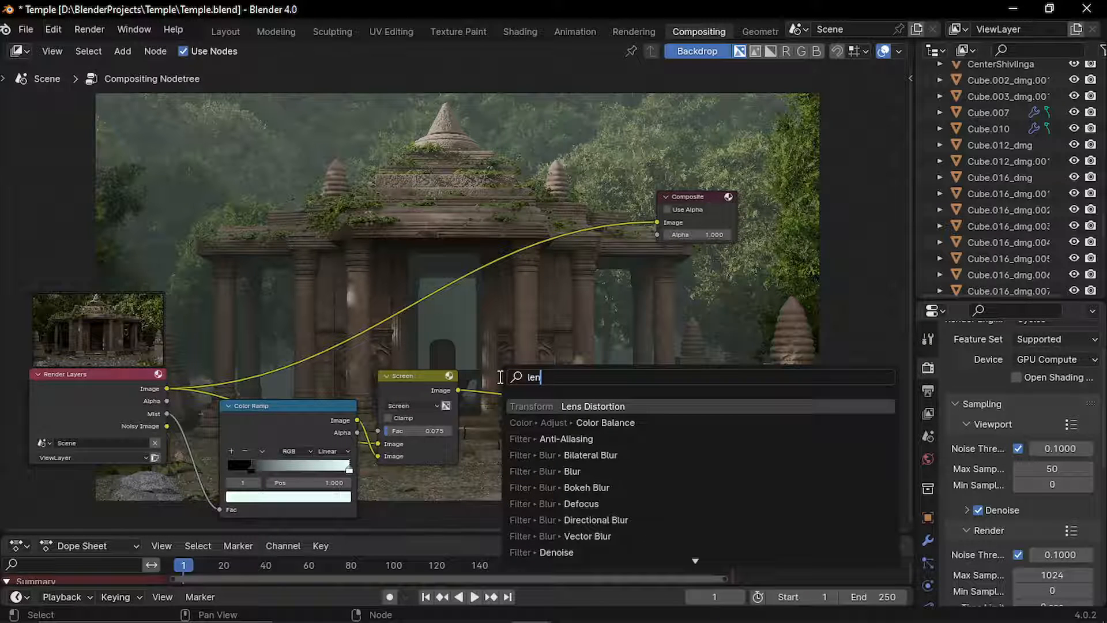
key(Return)
click(503, 366)
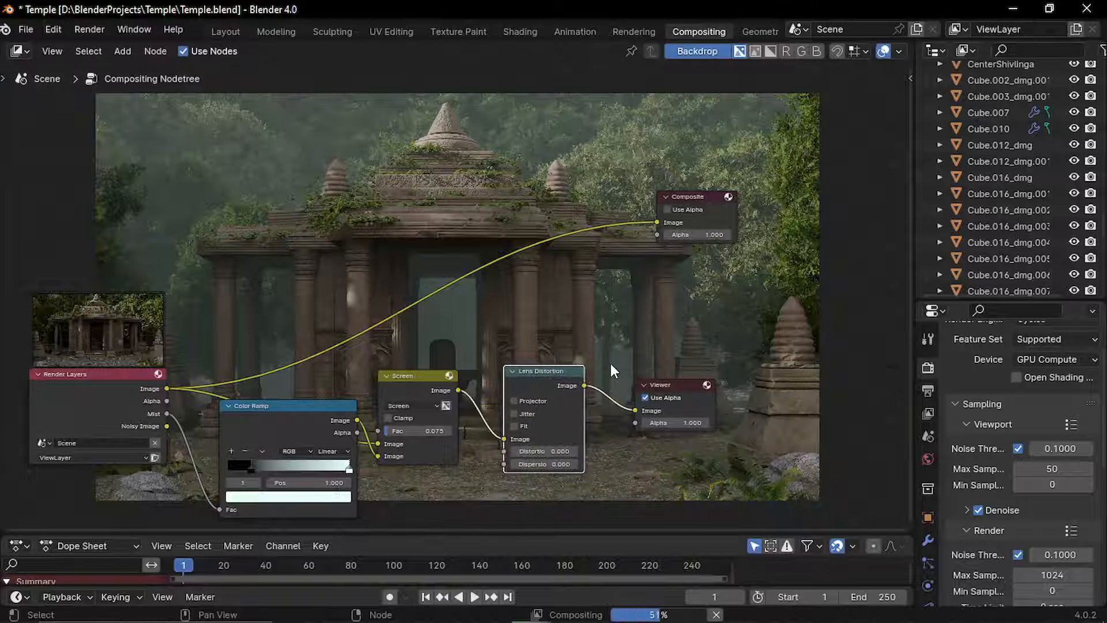
Enable Fit on the Lens Distortion node and set both its distortion and dispersion to 0.02.
scroll(611, 361, up, 2)
click(496, 409)
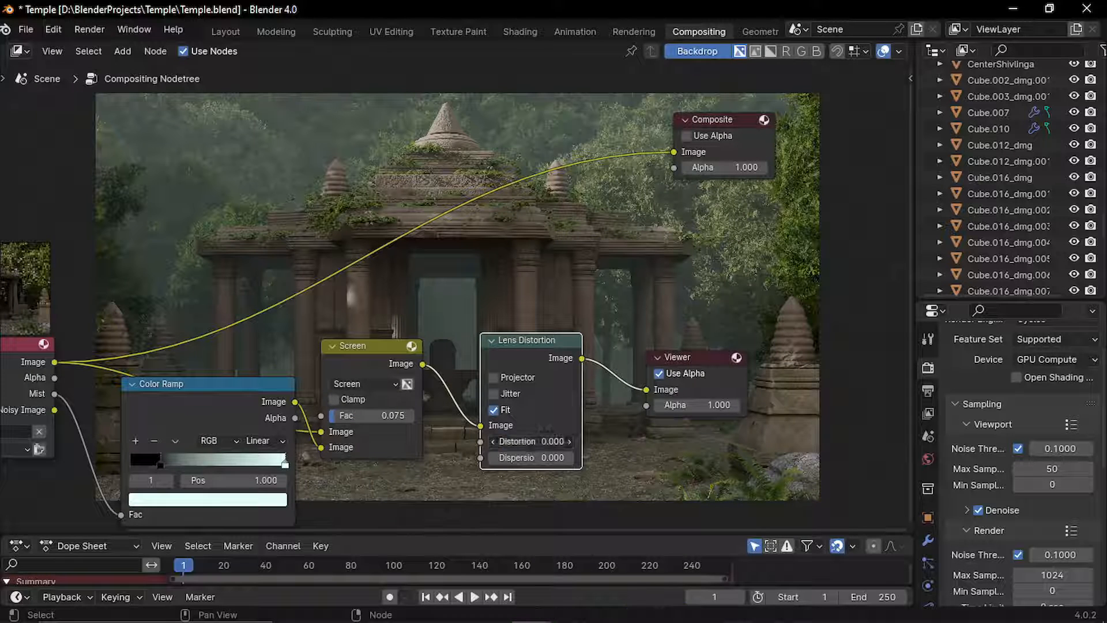
click(524, 440)
text(0.02)
key(Return)
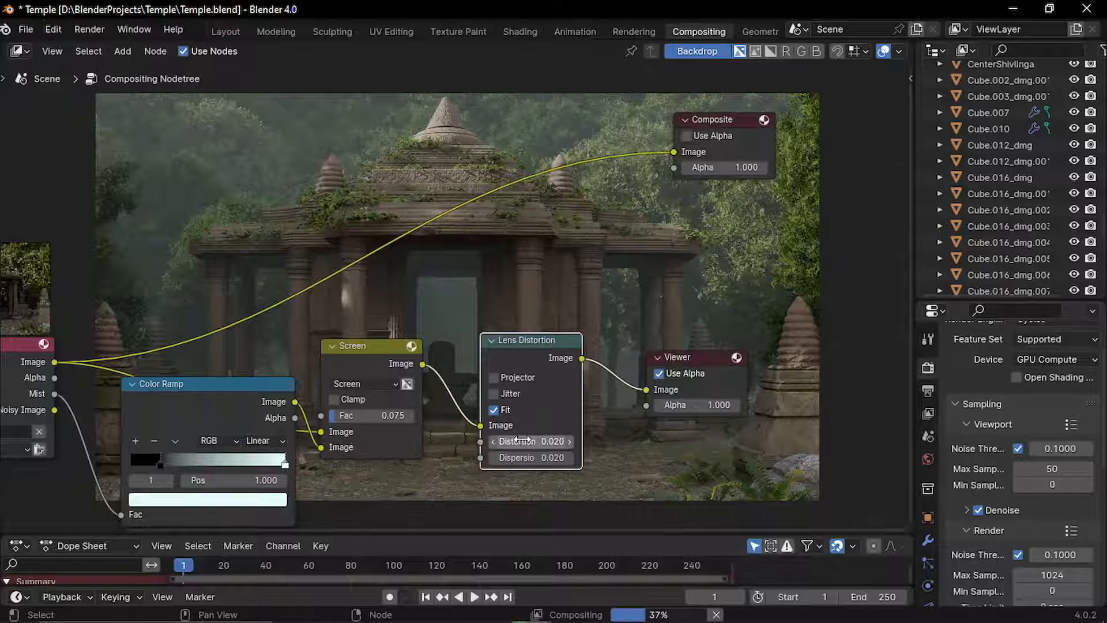
scroll(577, 263, down, 2)
middle_drag(576, 263, 635, 341)
middle_drag(559, 337, 559, 392)
middle_drag(513, 292, 480, 266)
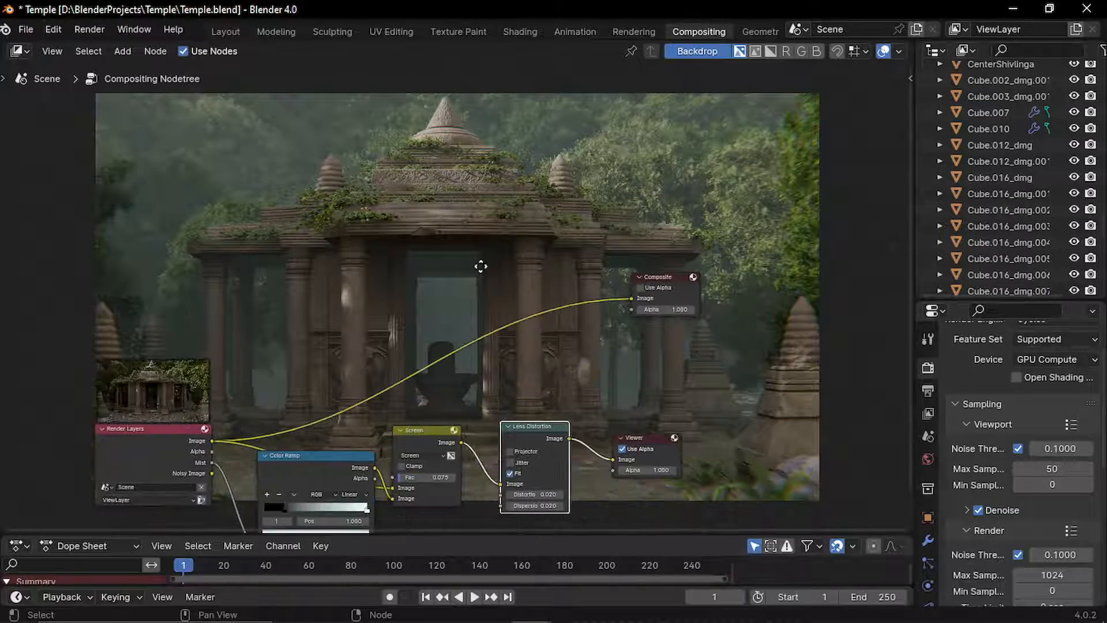